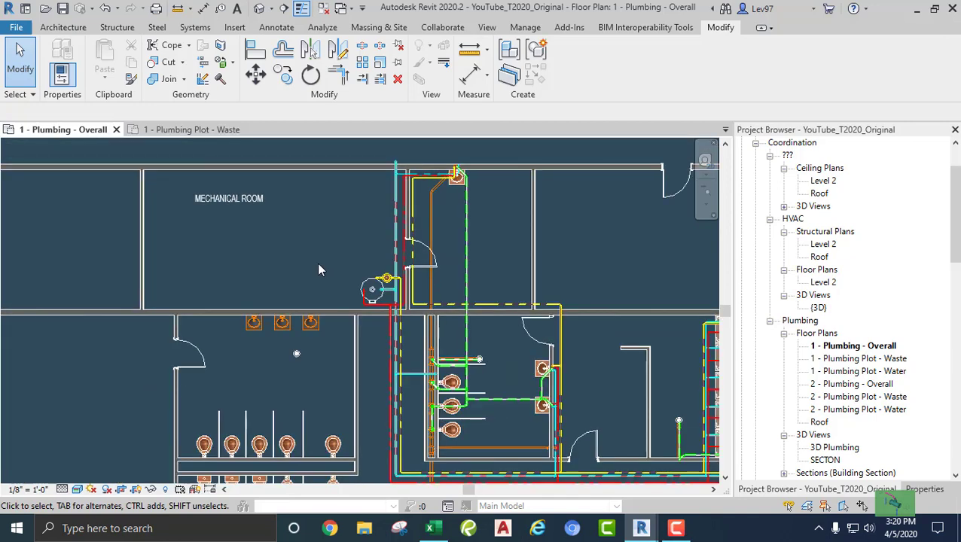
- Examine the mechanical room, restroom fixtures and floor drains on the first-floor overall plumbing plan
{"action": "middle_click_drag", "start_coordinate": [349, 261], "coordinate": [423, 210]}
{"action": "scroll", "coordinate": [357, 273], "scroll_direction": "up", "scroll_amount": 2}
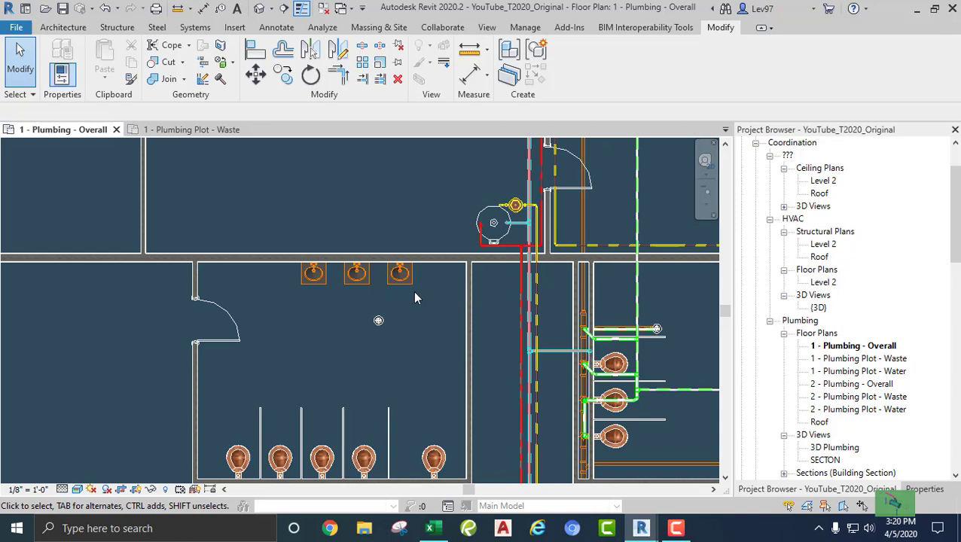
{"action": "scroll", "coordinate": [420, 291], "scroll_direction": "down", "scroll_amount": 1}
{"action": "middle_click_drag", "start_coordinate": [418, 294], "coordinate": [436, 220]}
{"action": "scroll", "coordinate": [437, 220], "scroll_direction": "down", "scroll_amount": 1}
{"action": "scroll", "coordinate": [436, 221], "scroll_direction": "down", "scroll_amount": 1}
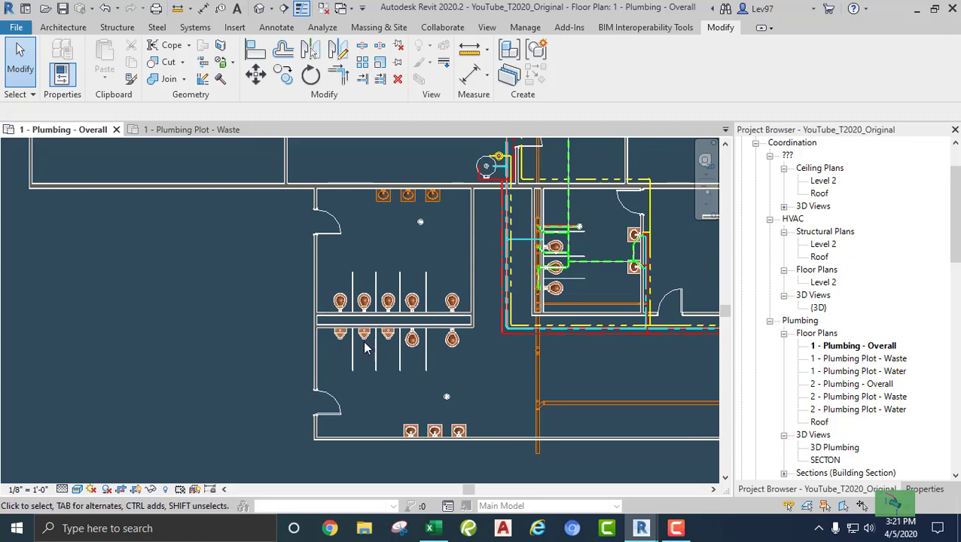
{"action": "middle_click_drag", "start_coordinate": [385, 332], "coordinate": [357, 294]}
{"action": "scroll", "coordinate": [357, 293], "scroll_direction": "up", "scroll_amount": 3}
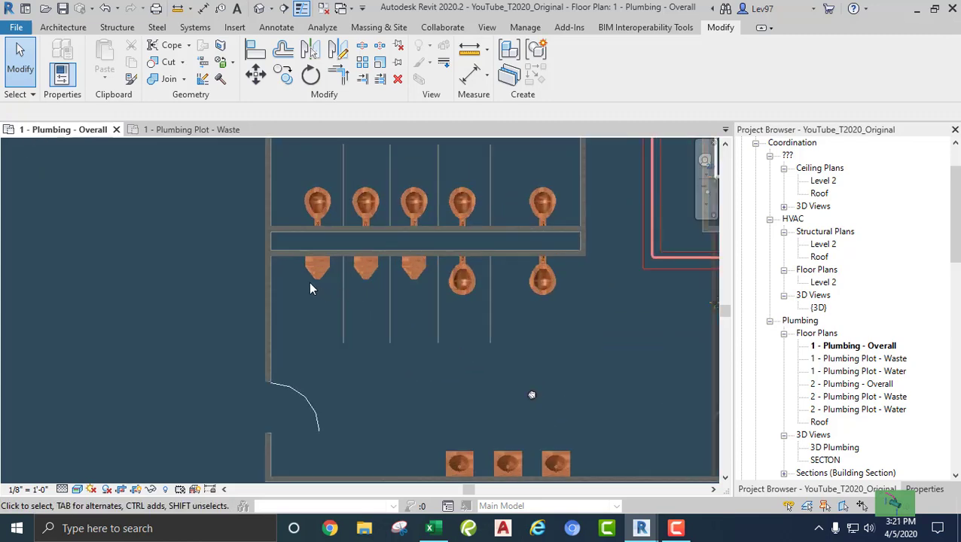
{"action": "middle_click_drag", "start_coordinate": [444, 416], "coordinate": [422, 316]}
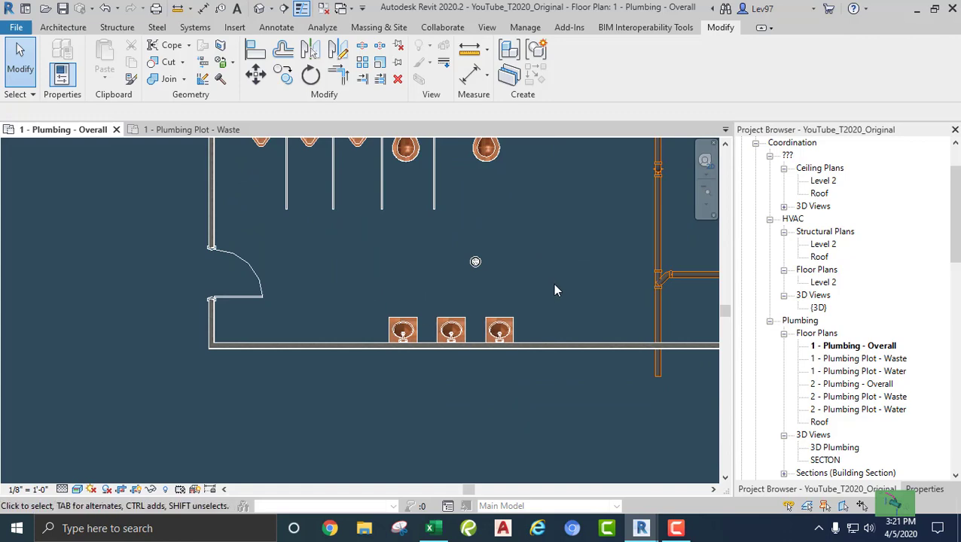
{"action": "middle_click_drag", "start_coordinate": [555, 291], "coordinate": [484, 509]}
{"action": "scroll", "coordinate": [501, 371], "scroll_direction": "down", "scroll_amount": 1}
{"action": "middle_click_drag", "start_coordinate": [435, 261], "coordinate": [452, 364]}
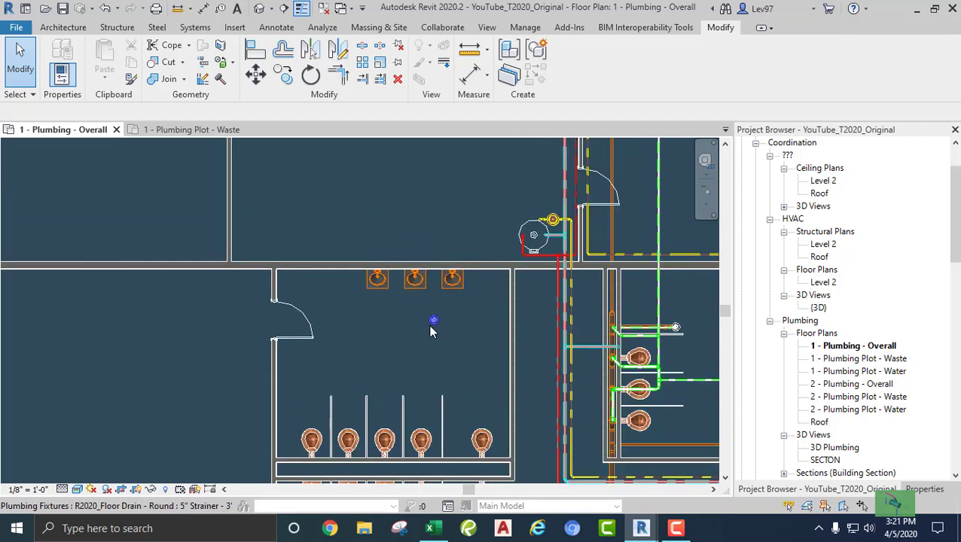
{"action": "scroll", "coordinate": [398, 335], "scroll_direction": "up", "scroll_amount": 2}
{"action": "middle_click_drag", "start_coordinate": [454, 309], "coordinate": [397, 371]}
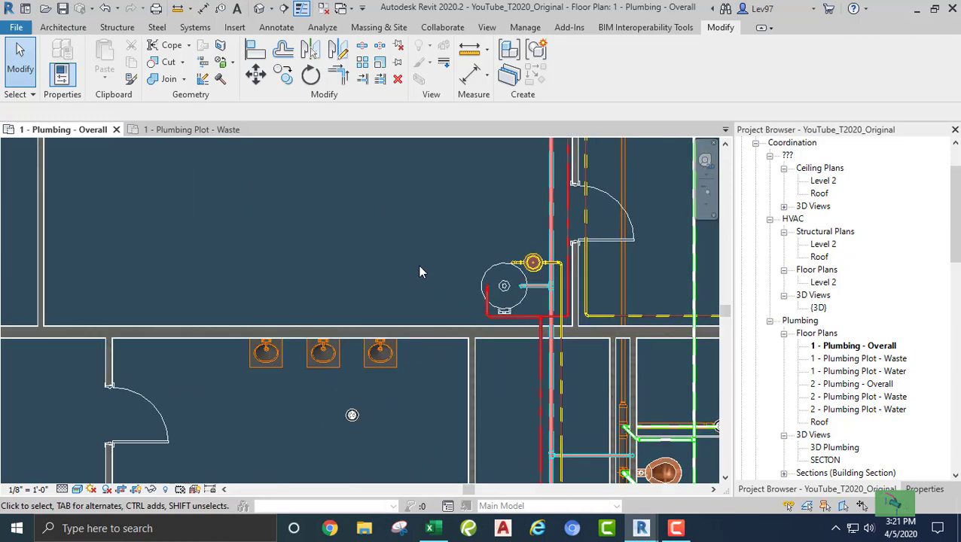
{"action": "middle_click_drag", "start_coordinate": [420, 287], "coordinate": [505, 333]}
{"action": "middle_click_drag", "start_coordinate": [406, 305], "coordinate": [407, 263]}
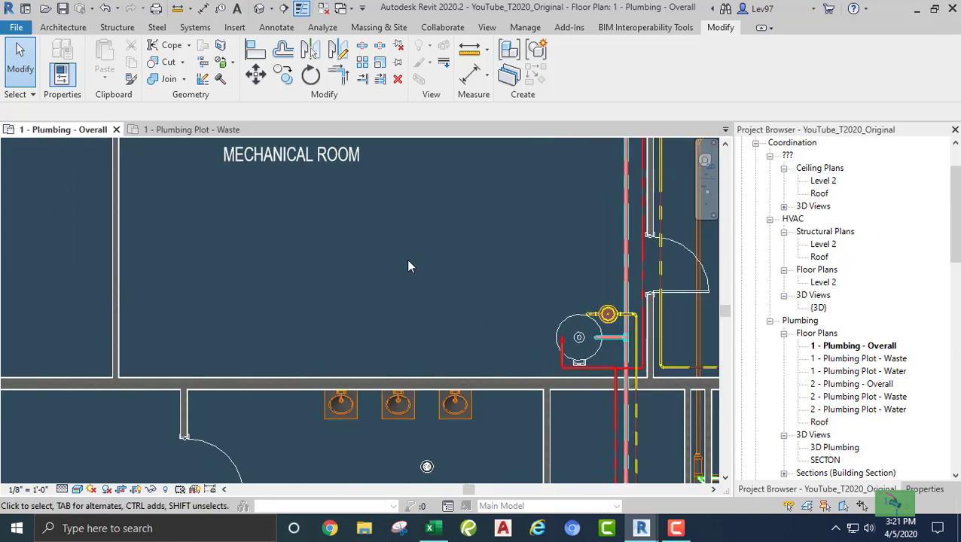
{"action": "middle_click_drag", "start_coordinate": [459, 313], "coordinate": [466, 276]}
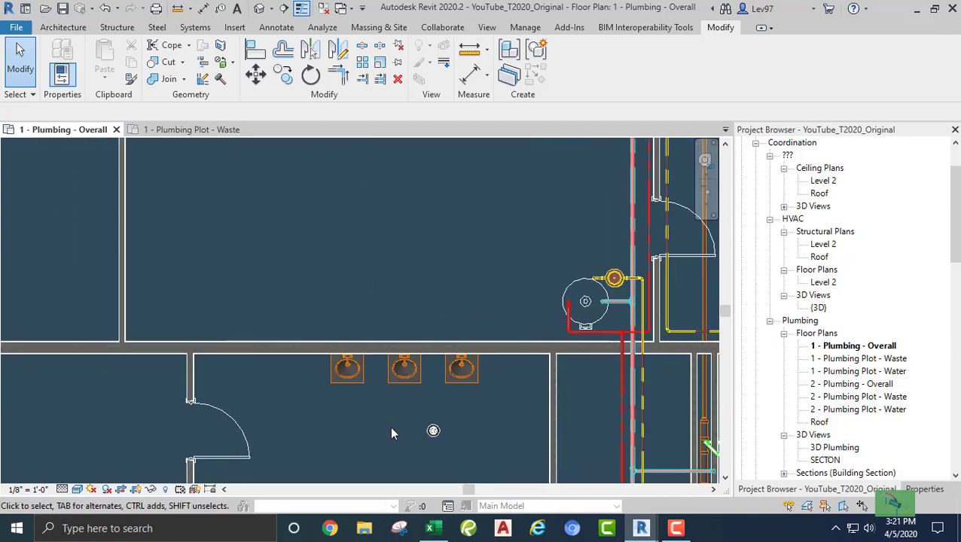
- Start creating a fixture similar to the upper restroom's round floor drain, and save the project
{"action": "right_click", "coordinate": [433, 436]}
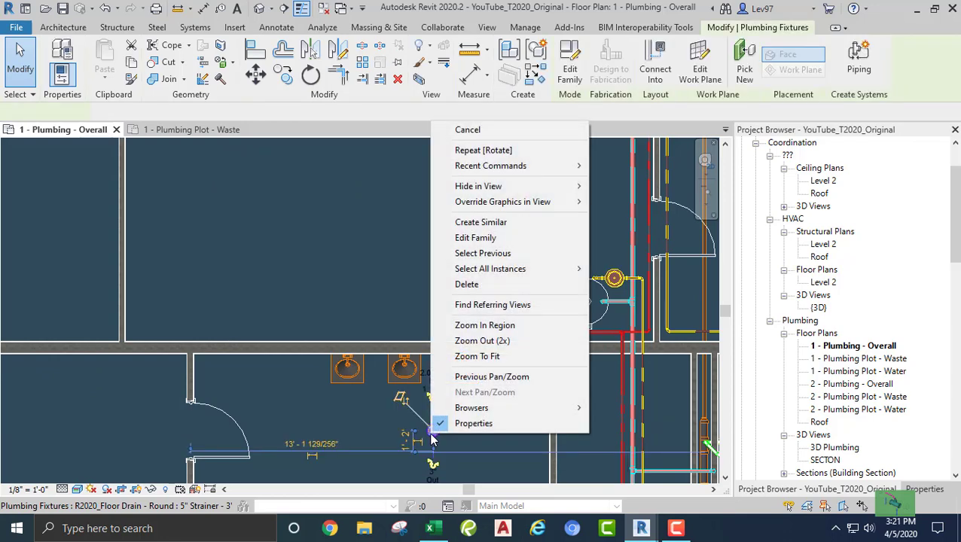
{"action": "left_click", "coordinate": [474, 224]}
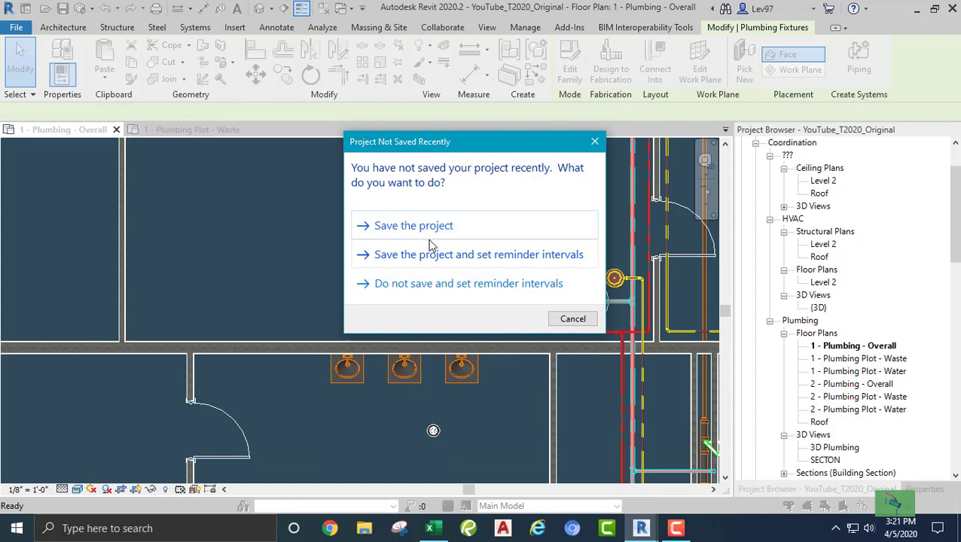
{"action": "left_click", "coordinate": [430, 238]}
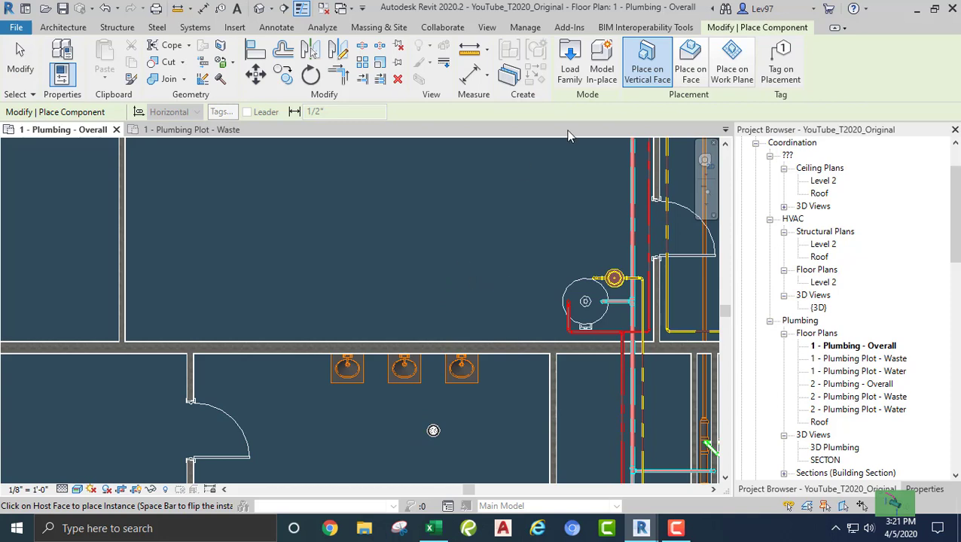
- Try the vertical-face and face placement options for the new floor drain
{"action": "left_click", "coordinate": [644, 83]}
{"action": "left_click", "coordinate": [434, 431]}
{"action": "left_click", "coordinate": [689, 70]}
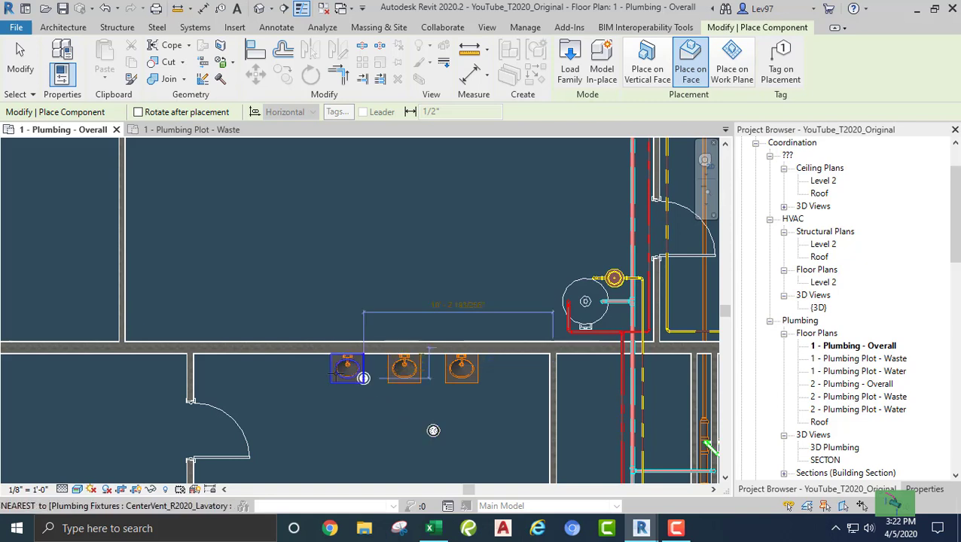
{"action": "scroll", "coordinate": [412, 313], "scroll_direction": "down", "scroll_amount": 2}
{"action": "middle_click_drag", "start_coordinate": [414, 320], "coordinate": [311, 293]}
{"action": "scroll", "coordinate": [285, 363], "scroll_direction": "up", "scroll_amount": 1}
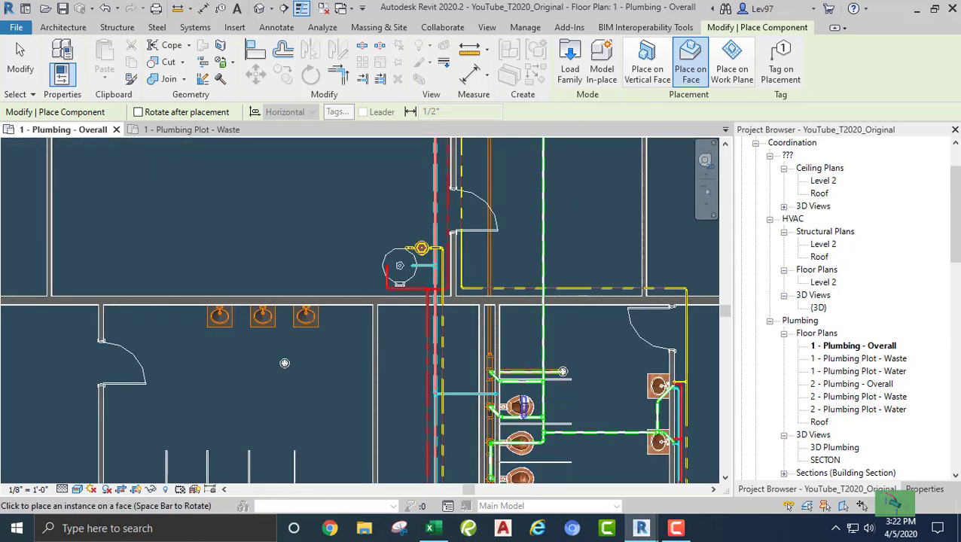
{"action": "scroll", "coordinate": [284, 363], "scroll_direction": "up", "scroll_amount": 2}
{"action": "middle_click_drag", "start_coordinate": [320, 249], "coordinate": [498, 324]}
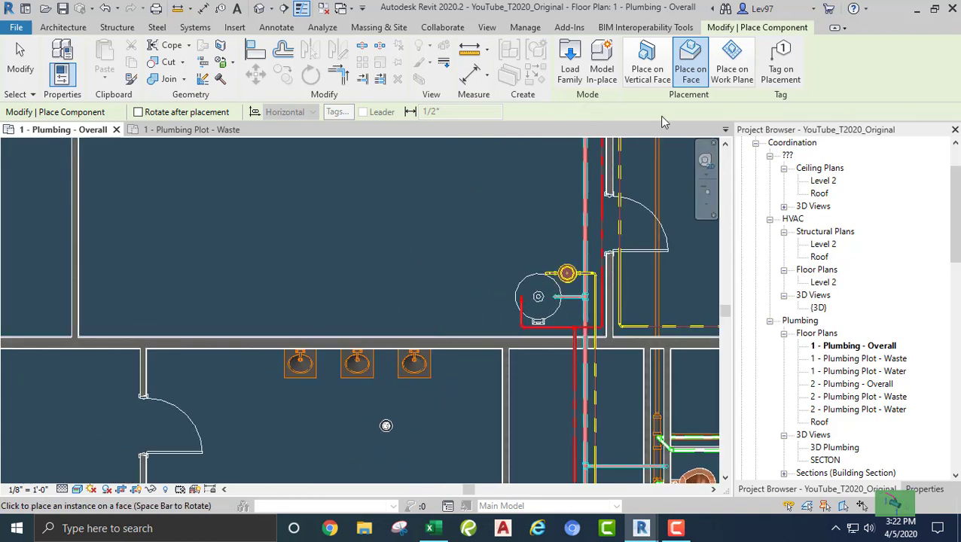
- Place one floor drain on the Level 1 work plane beside the mechanical room's water heater, about 3'-7" from the lower wall
{"action": "left_click", "coordinate": [735, 73]}
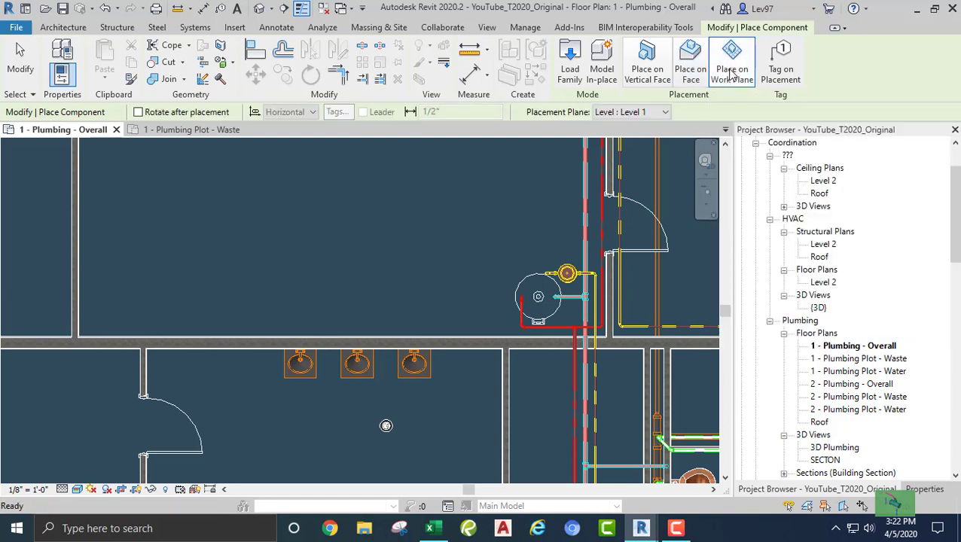
{"action": "left_click", "coordinate": [465, 277]}
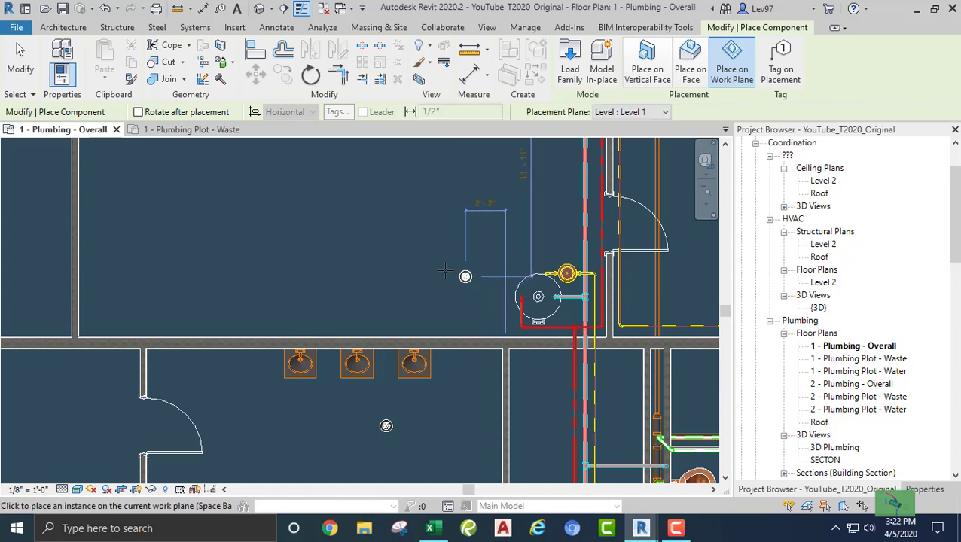
{"action": "key", "text": "Escape"}
{"action": "key", "text": "Escape"}
- Inspect the connectors and position of the new floor drain in the mechanical room
{"action": "middle_click_drag", "start_coordinate": [409, 222], "coordinate": [264, 256]}
{"action": "scroll", "coordinate": [281, 278], "scroll_direction": "up", "scroll_amount": 2}
{"action": "middle_click_drag", "start_coordinate": [323, 288], "coordinate": [484, 230]}
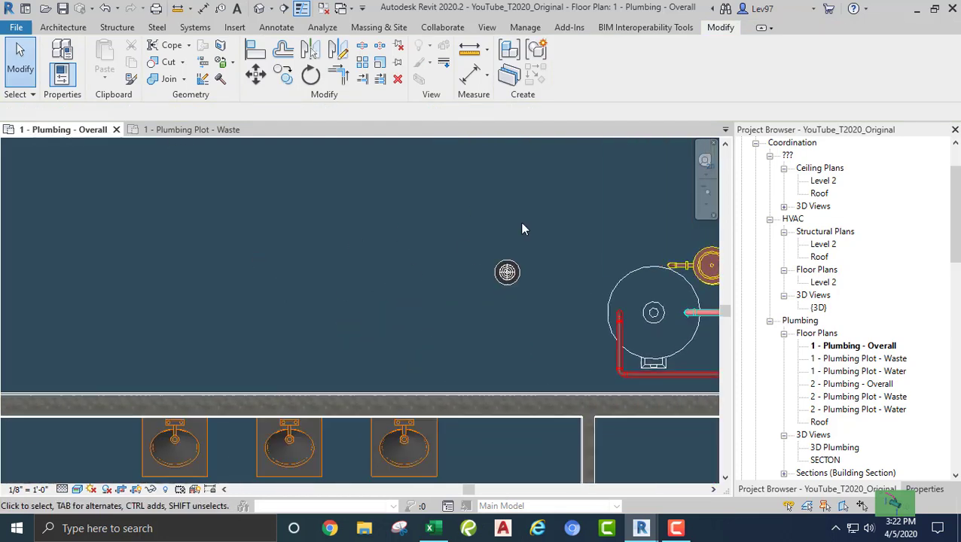
{"action": "left_click", "coordinate": [507, 273]}
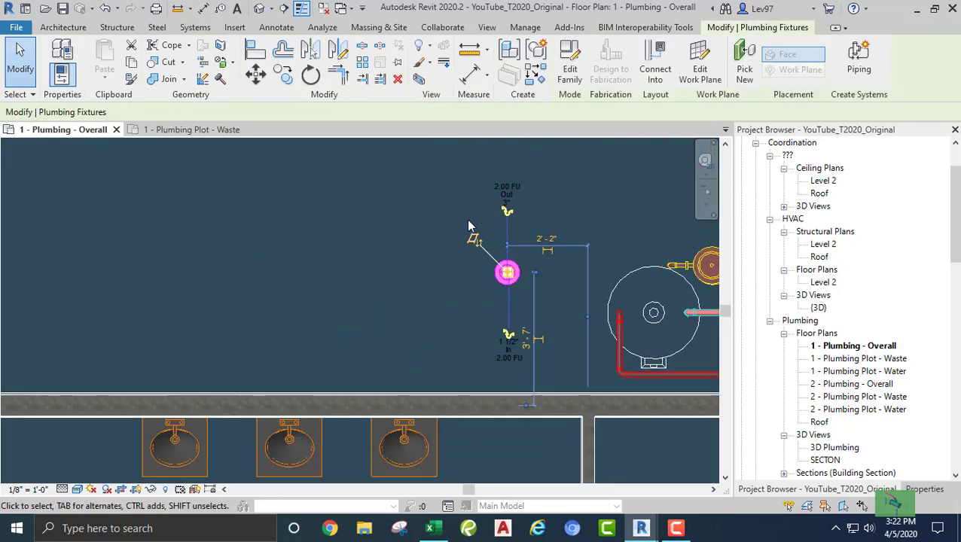
{"action": "left_click", "coordinate": [426, 267]}
{"action": "scroll", "coordinate": [424, 265], "scroll_direction": "down", "scroll_amount": 3}
{"action": "middle_click_drag", "start_coordinate": [410, 255], "coordinate": [426, 263]}
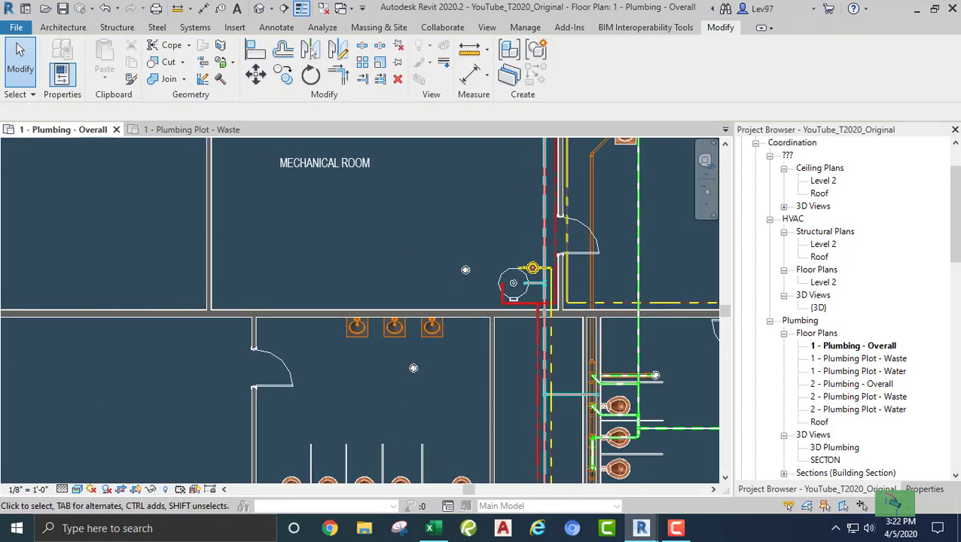
{"action": "middle_click_drag", "start_coordinate": [329, 219], "coordinate": [410, 169]}
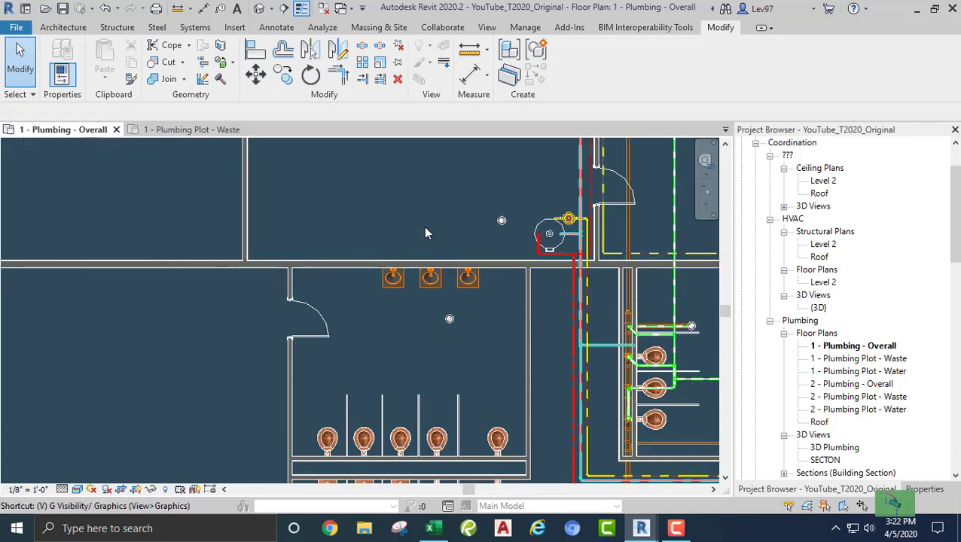
- Review the view filters in the overall plumbing plan's visibility and graphic overrides, discarding any changes
{"action": "key", "text": "v"}
{"action": "key", "text": "g"}
{"action": "left_click", "coordinate": [473, 100]}
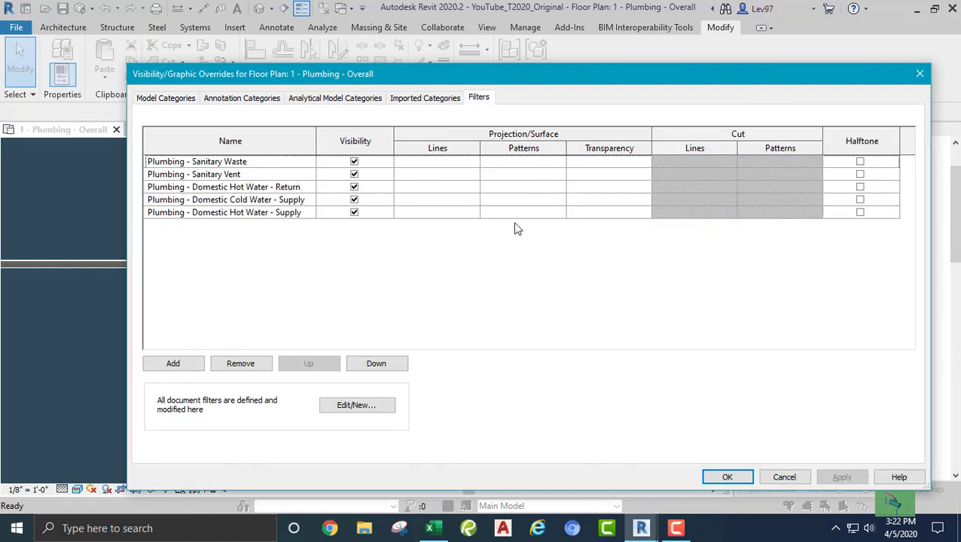
{"action": "left_click", "coordinate": [784, 476]}
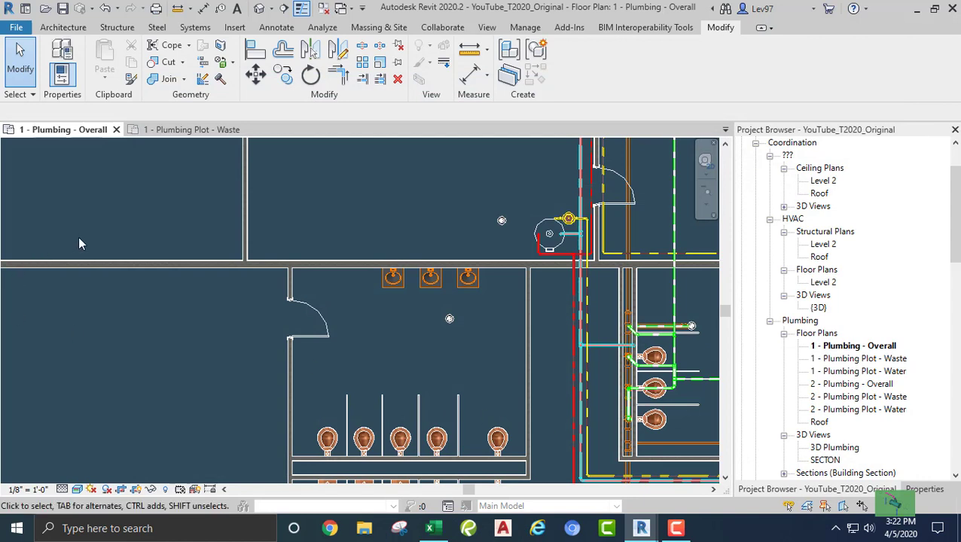
- Switch to the 1 - Plumbing Plot - Waste plan and review the filters in its visibility and graphic overrides
{"action": "left_click", "coordinate": [181, 131]}
{"action": "middle_click_drag", "start_coordinate": [278, 289], "coordinate": [313, 211]}
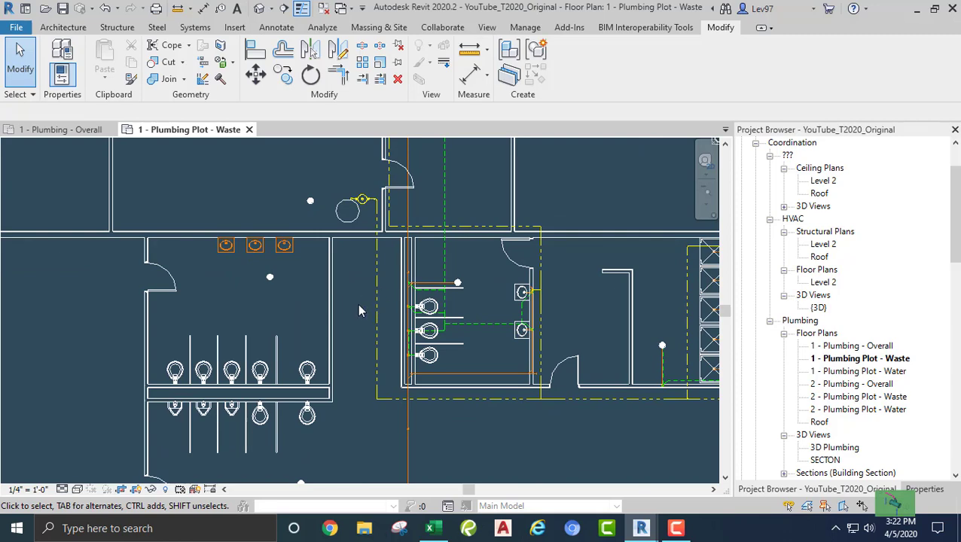
{"action": "middle_click_drag", "start_coordinate": [305, 199], "coordinate": [324, 269]}
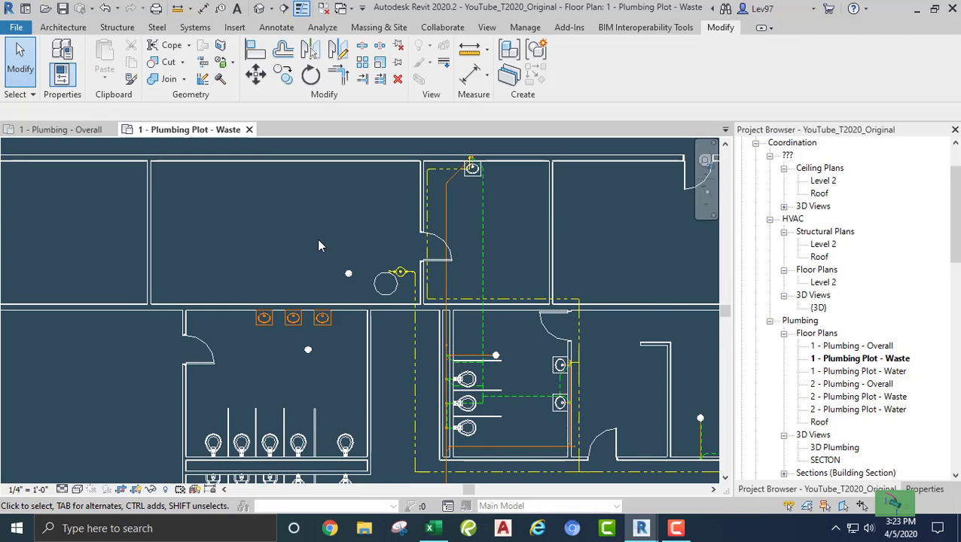
{"action": "key", "text": "v"}
{"action": "key", "text": "g"}
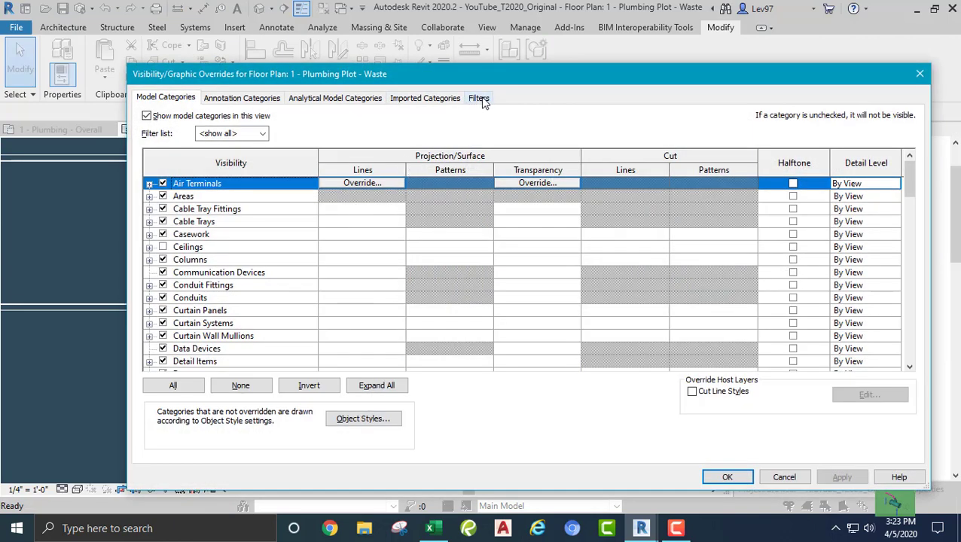
{"action": "left_click", "coordinate": [481, 100]}
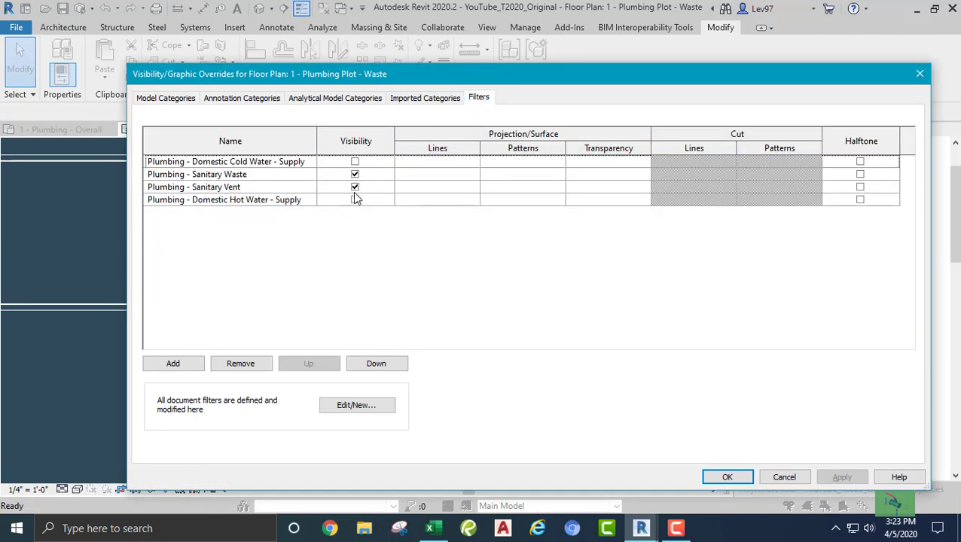
{"action": "left_click", "coordinate": [785, 477]}
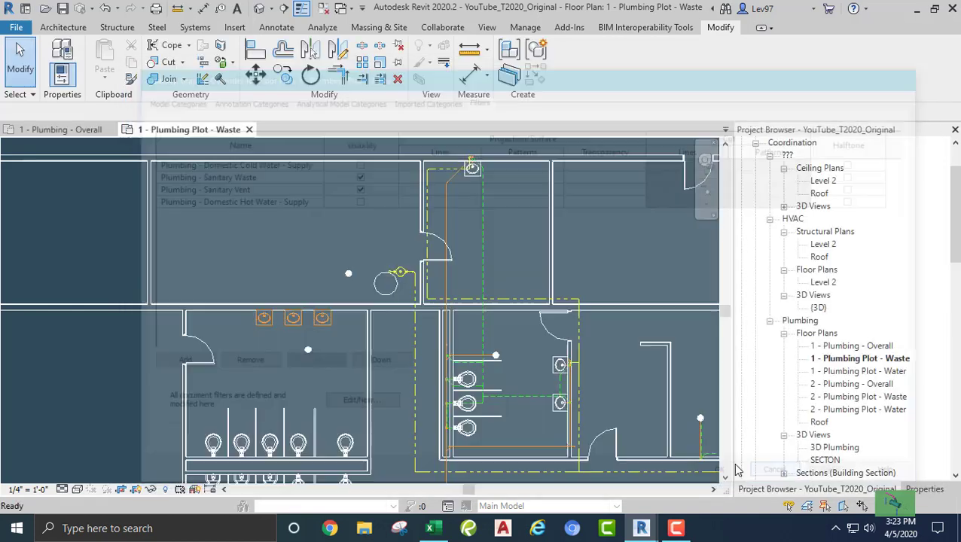
- Add the Plumbing - Domestic Hot Water - Return filter to the Waste plan's visibility and graphic overrides
{"action": "middle_click_drag", "start_coordinate": [315, 216], "coordinate": [311, 215]}
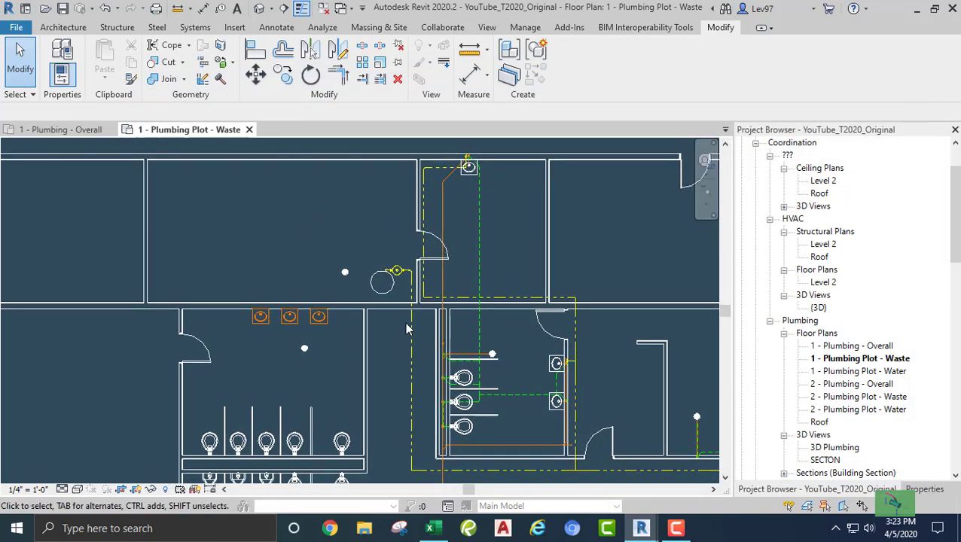
{"action": "scroll", "coordinate": [483, 198], "scroll_direction": "up", "scroll_amount": 3}
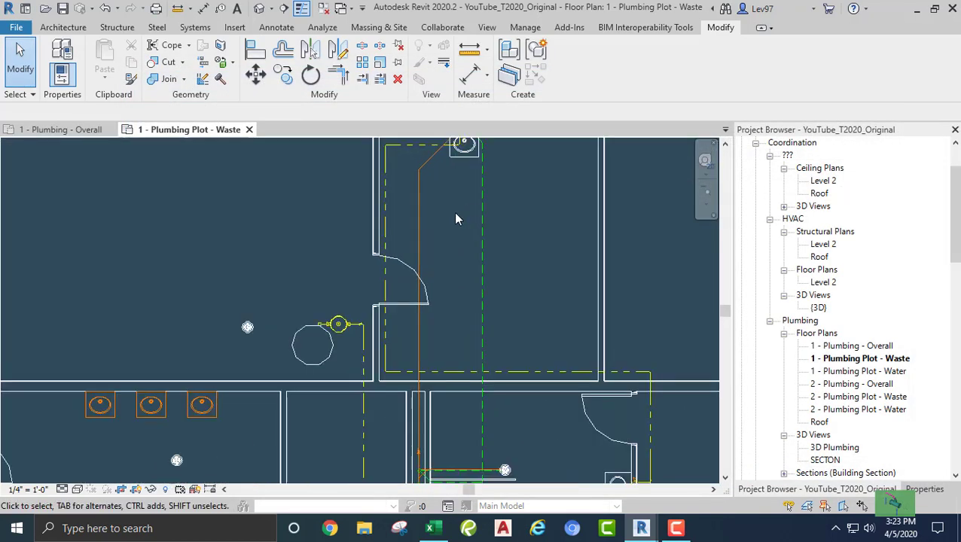
{"action": "middle_click_drag", "start_coordinate": [329, 224], "coordinate": [379, 210]}
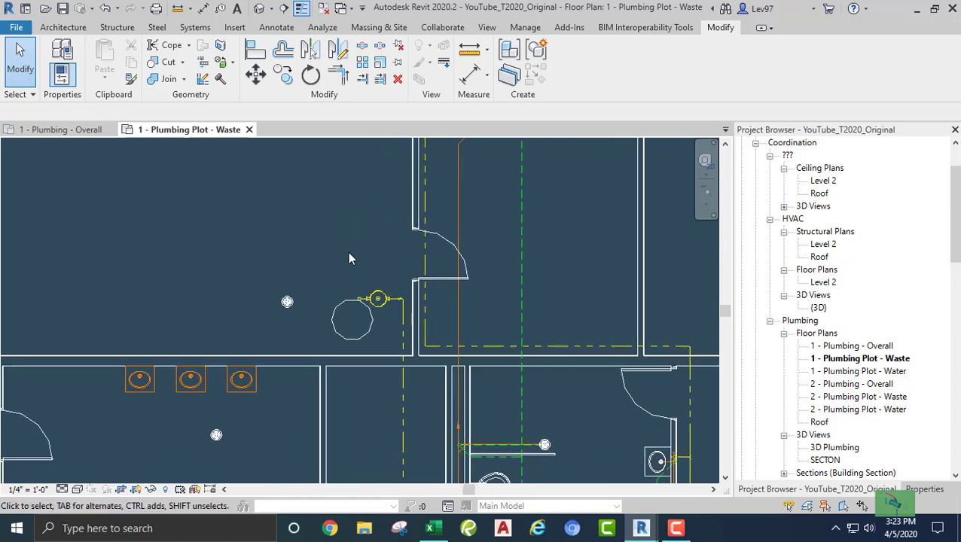
{"action": "middle_click_drag", "start_coordinate": [349, 258], "coordinate": [342, 228]}
{"action": "scroll", "coordinate": [493, 332], "scroll_direction": "up", "scroll_amount": 1}
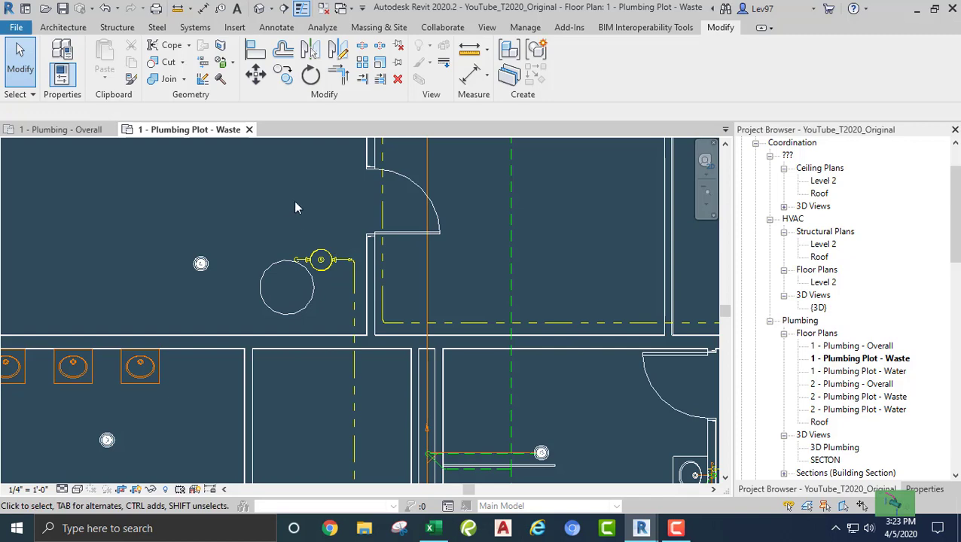
{"action": "middle_click_drag", "start_coordinate": [301, 208], "coordinate": [343, 252]}
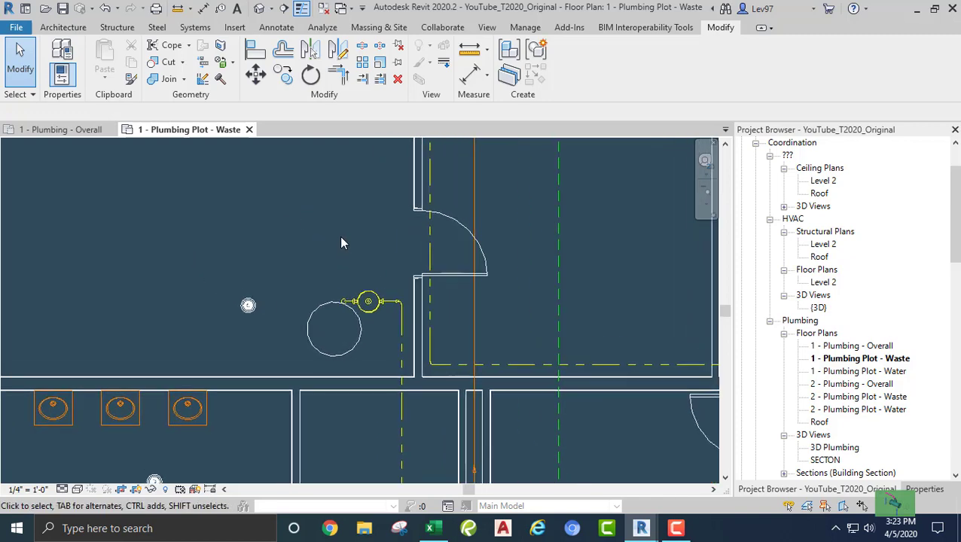
{"action": "key", "text": "v"}
{"action": "key", "text": "v"}
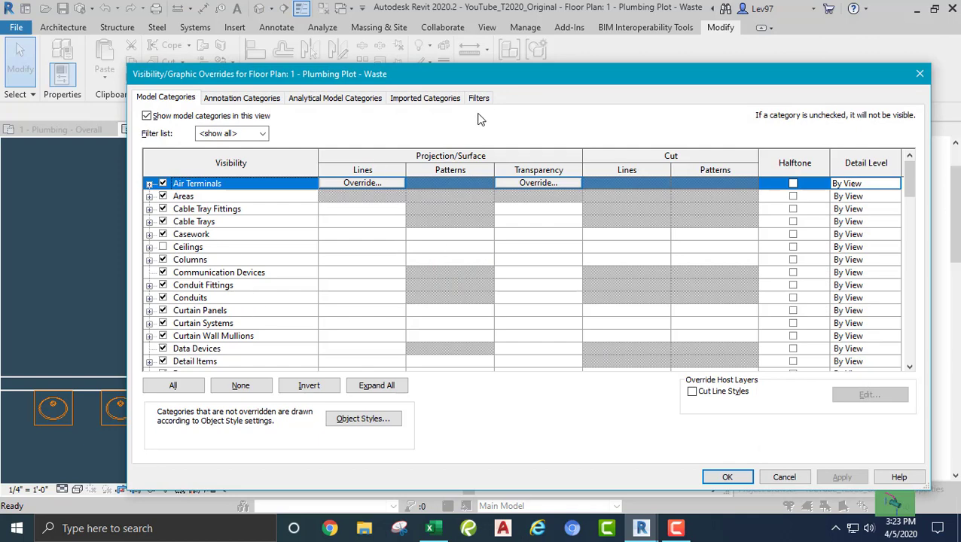
{"action": "left_click", "coordinate": [480, 99]}
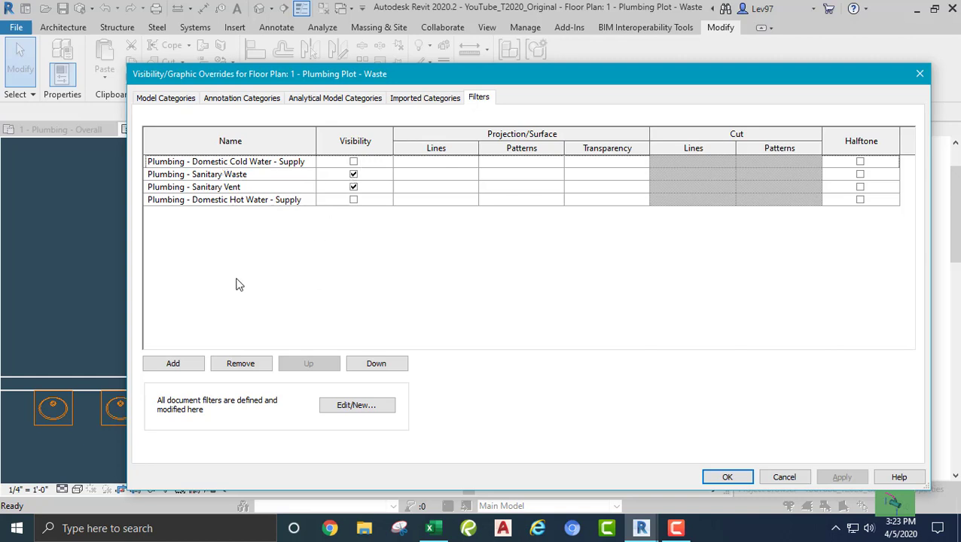
{"action": "left_click", "coordinate": [173, 364]}
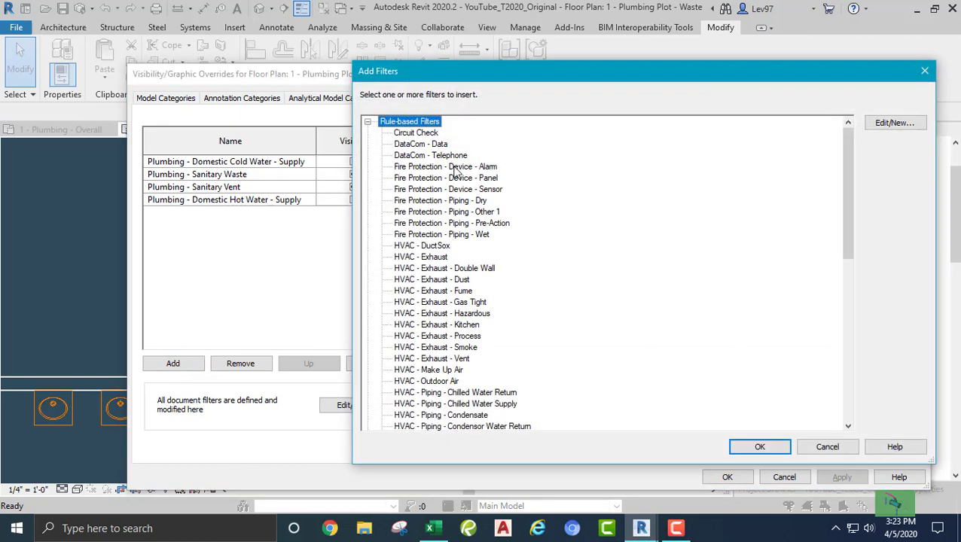
{"action": "scroll", "coordinate": [456, 172], "scroll_direction": "down", "scroll_amount": 8}
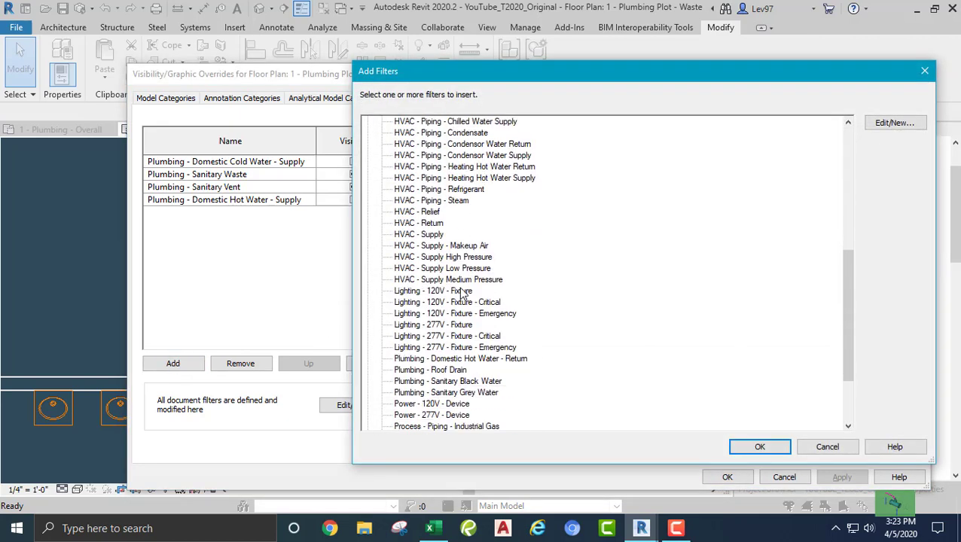
{"action": "scroll", "coordinate": [462, 294], "scroll_direction": "down", "scroll_amount": 1}
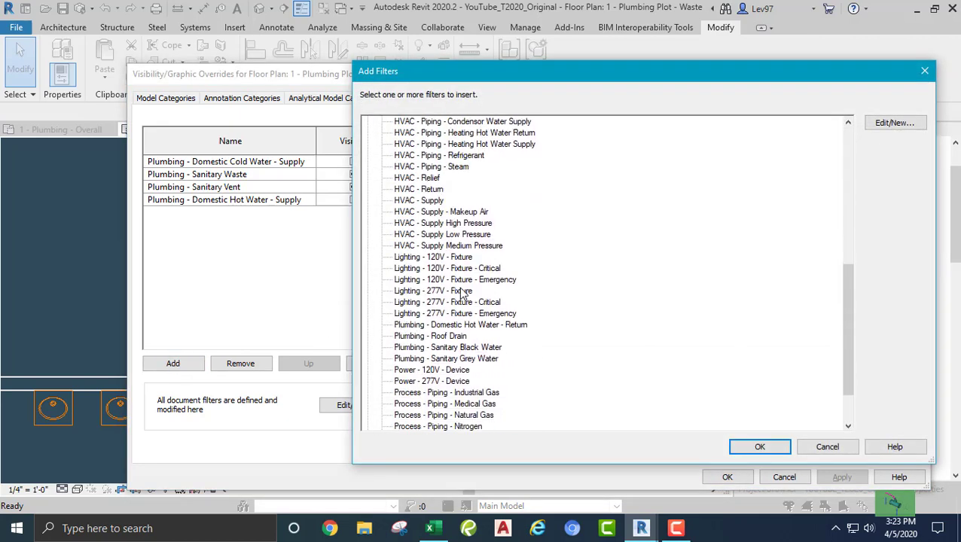
{"action": "left_click", "coordinate": [457, 326]}
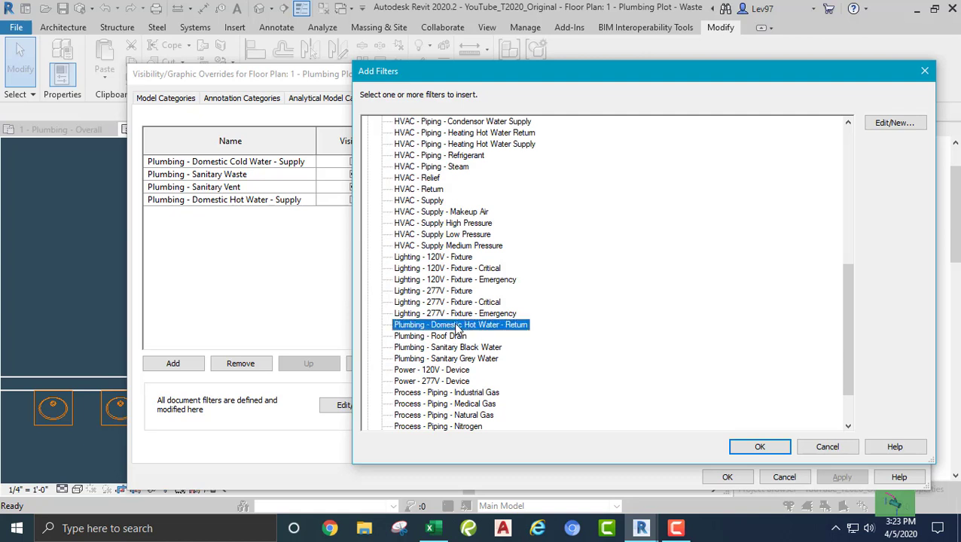
{"action": "left_click", "coordinate": [759, 449]}
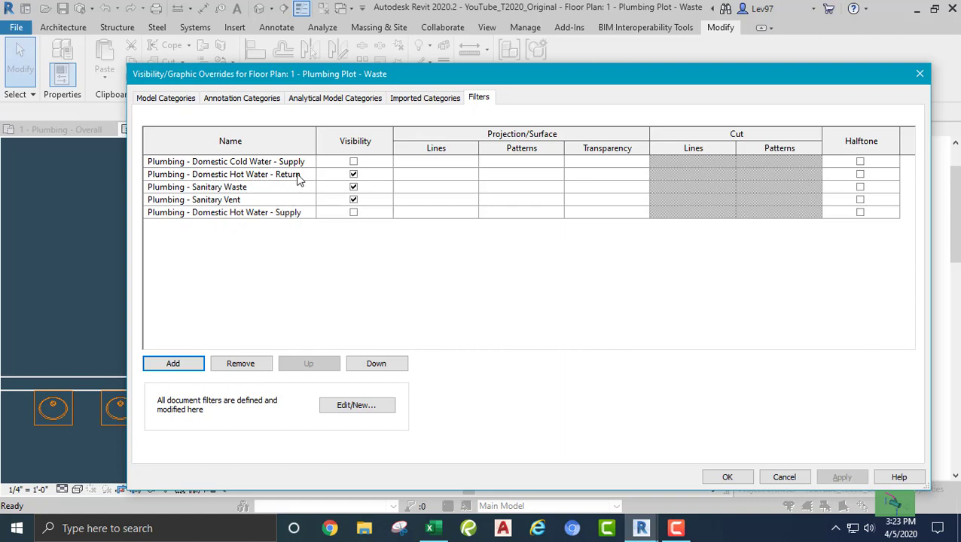
- Turn off the visibility of the Plumbing - Domestic Hot Water - Return filter in the Waste plan and apply the overrides
{"action": "left_click", "coordinate": [354, 175]}
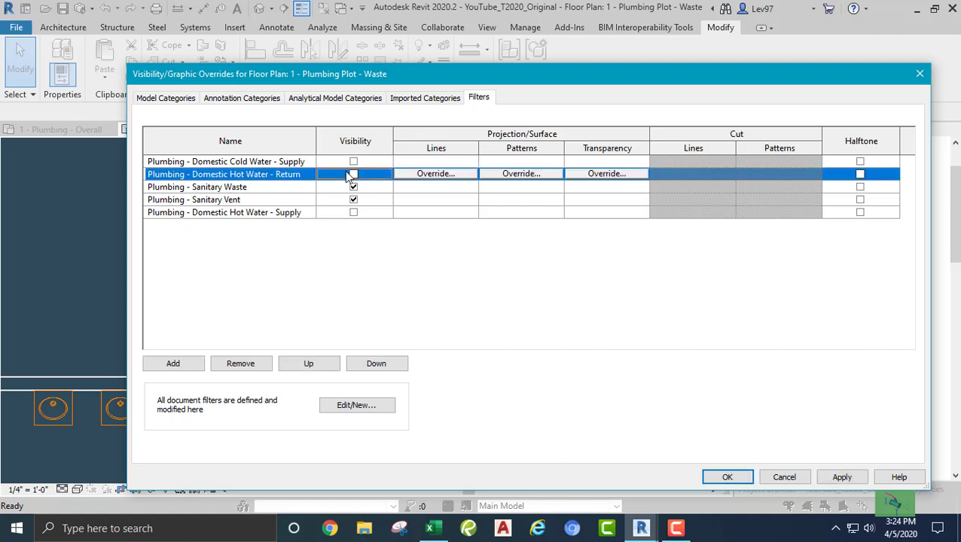
{"action": "left_click", "coordinate": [727, 477]}
{"action": "scroll", "coordinate": [340, 232], "scroll_direction": "down", "scroll_amount": 3}
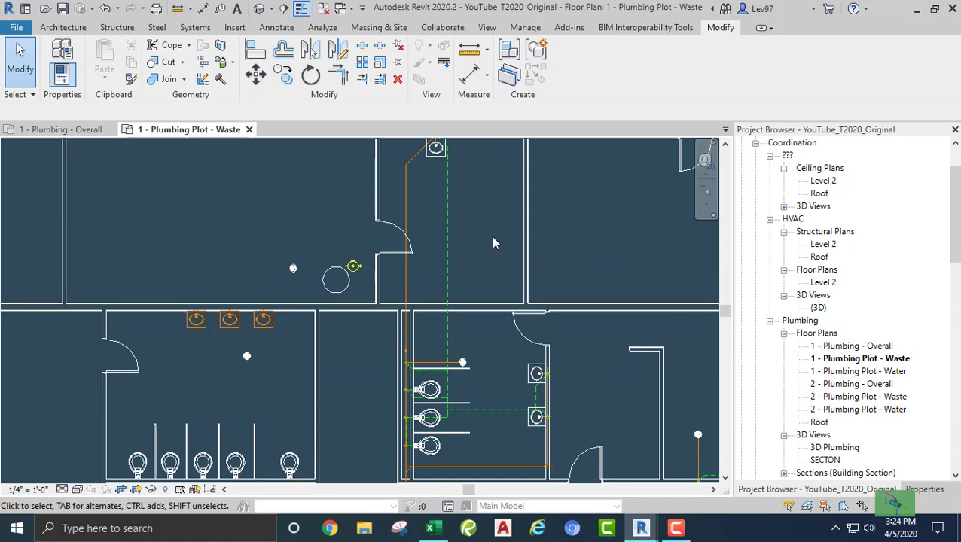
{"action": "middle_click_drag", "start_coordinate": [491, 235], "coordinate": [441, 291]}
{"action": "middle_click_drag", "start_coordinate": [580, 316], "coordinate": [521, 258]}
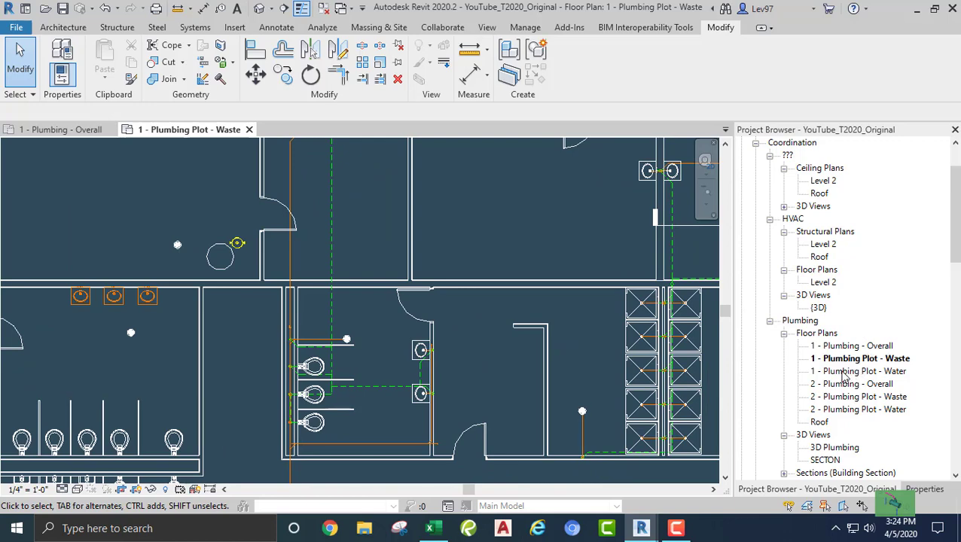
- Open the 1 - Plumbing Plot - Water plan at the mechanical room's water heater
{"action": "double_click", "coordinate": [844, 371]}
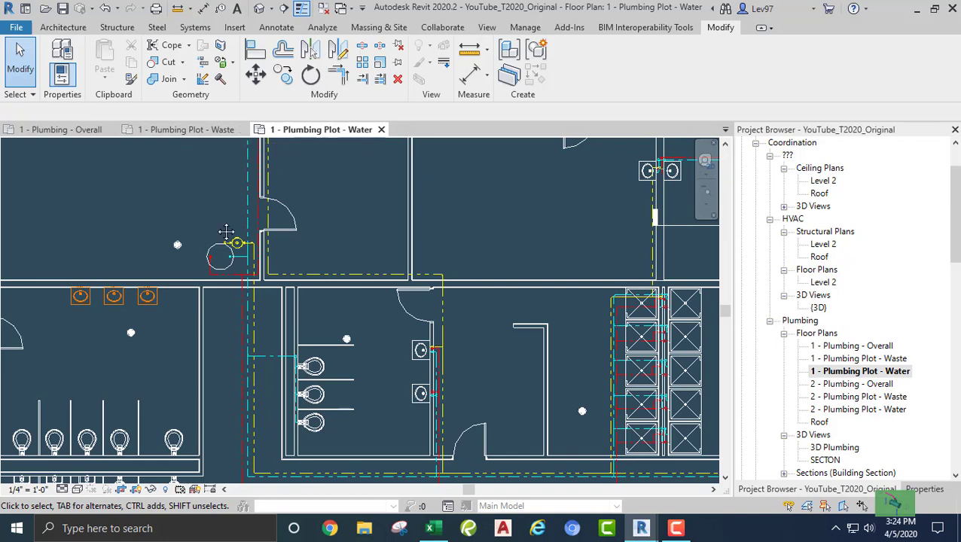
{"action": "middle_click_drag", "start_coordinate": [262, 196], "coordinate": [368, 243]}
{"action": "scroll", "coordinate": [368, 243], "scroll_direction": "up", "scroll_amount": 2}
{"action": "scroll", "coordinate": [432, 240], "scroll_direction": "down", "scroll_amount": 1}
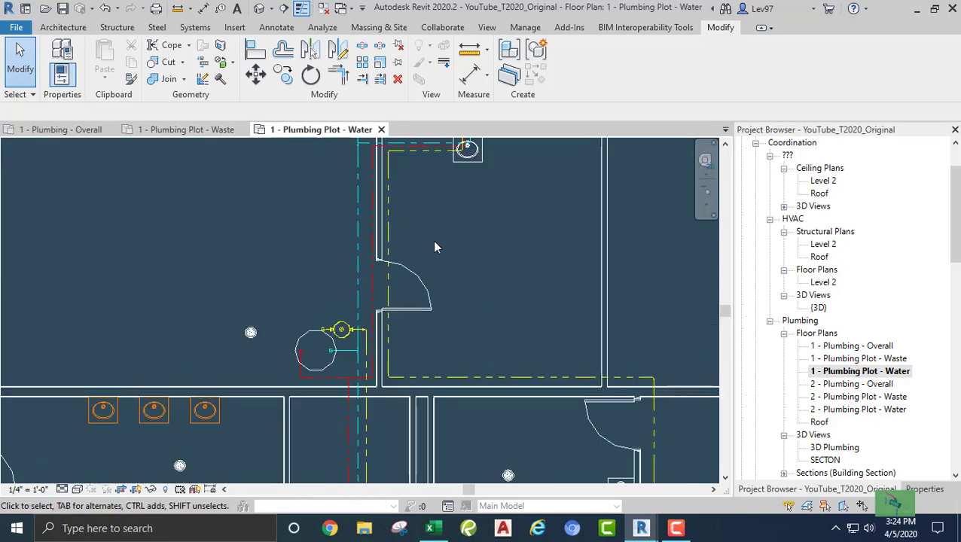
- Add the Plumbing - Domestic Hot Water - Return filter to the Water plan's overrides, keeping it visible, and apply the change
{"action": "key", "text": "v"}
{"action": "key", "text": "v"}
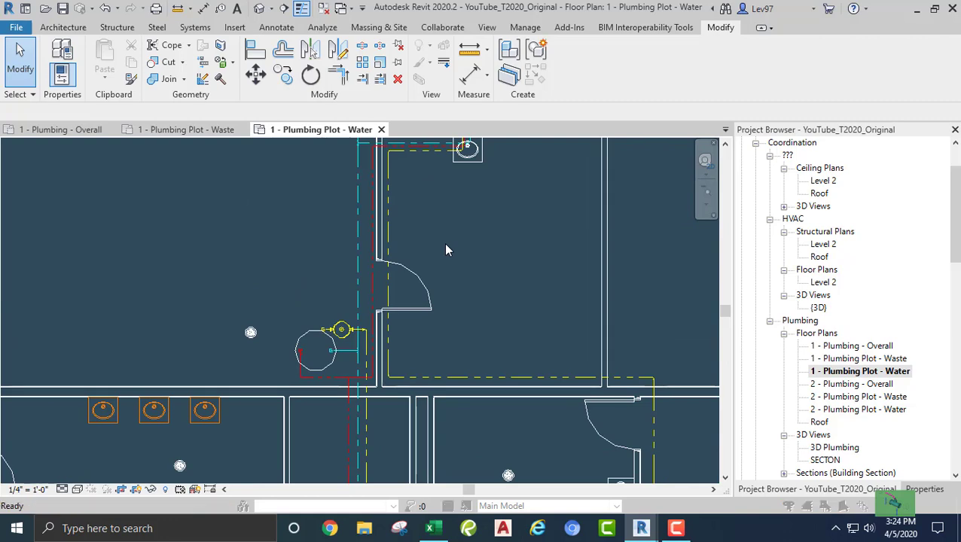
{"action": "left_click", "coordinate": [479, 99]}
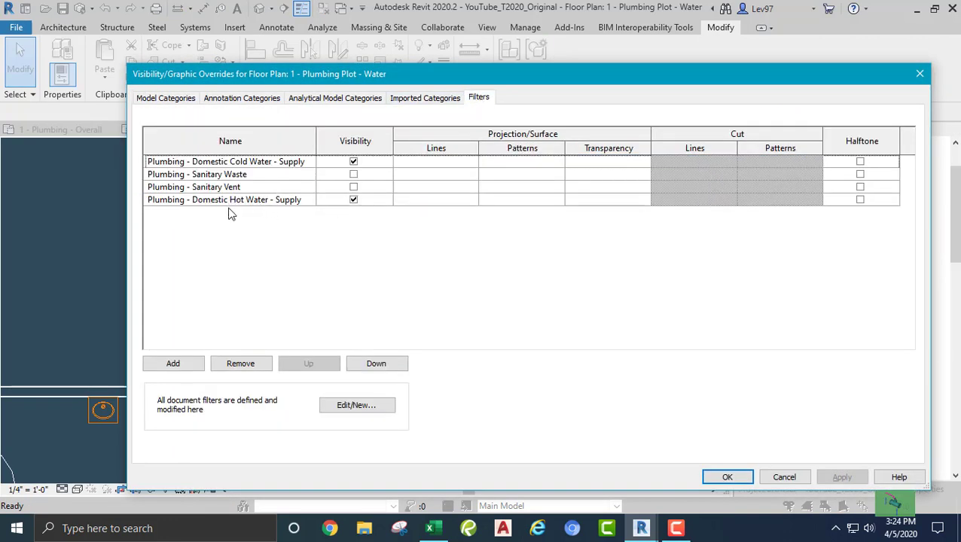
{"action": "left_click", "coordinate": [176, 365]}
{"action": "scroll", "coordinate": [467, 342], "scroll_direction": "down", "scroll_amount": 7}
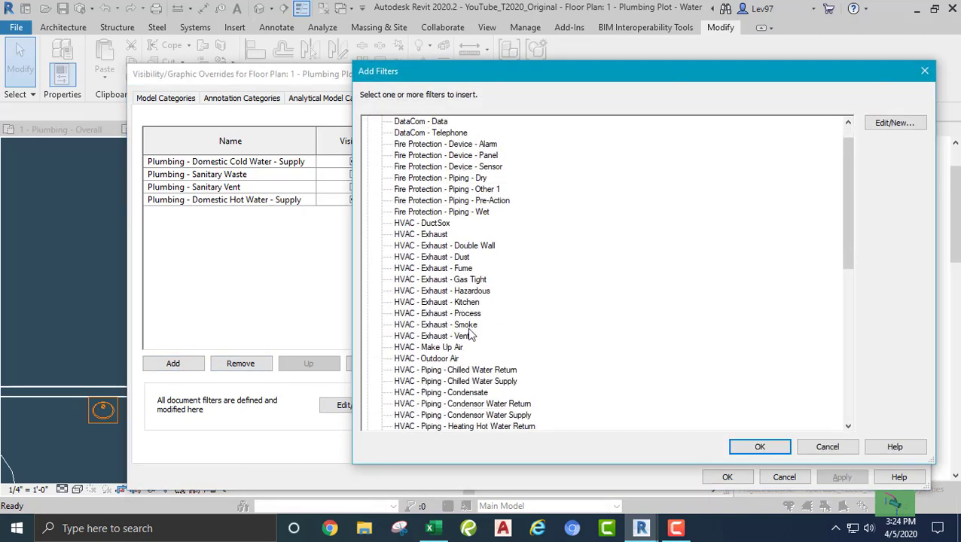
{"action": "scroll", "coordinate": [452, 362], "scroll_direction": "down", "scroll_amount": 2}
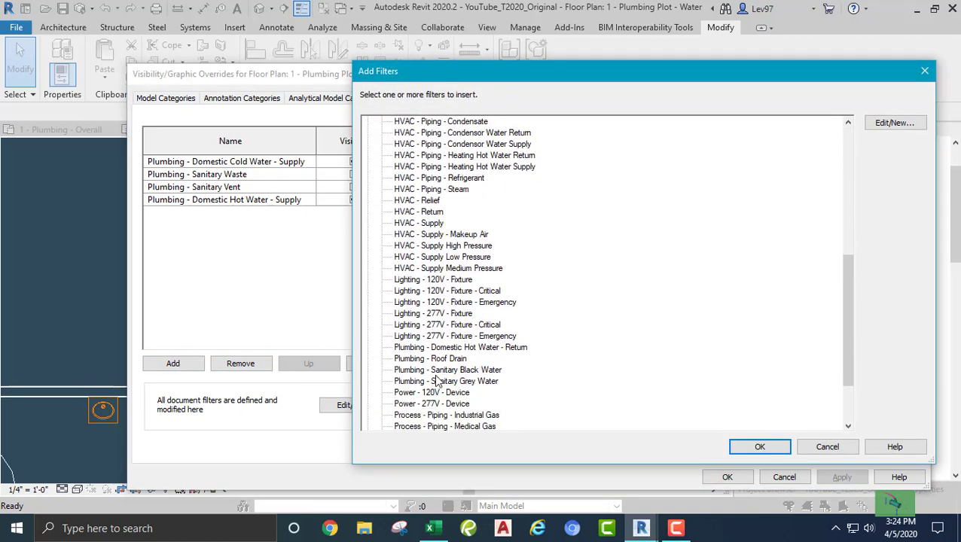
{"action": "left_click", "coordinate": [456, 349]}
{"action": "left_click", "coordinate": [784, 450]}
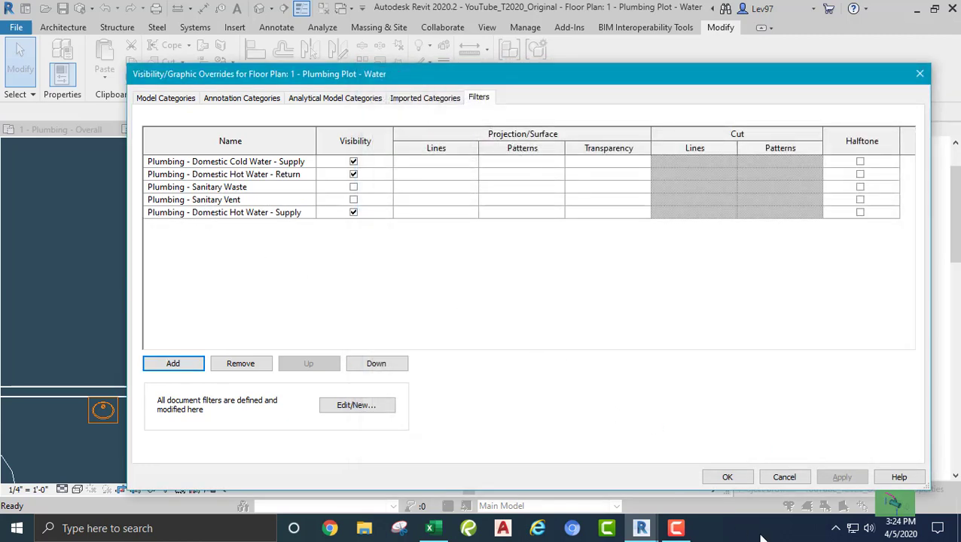
{"action": "left_click", "coordinate": [728, 478]}
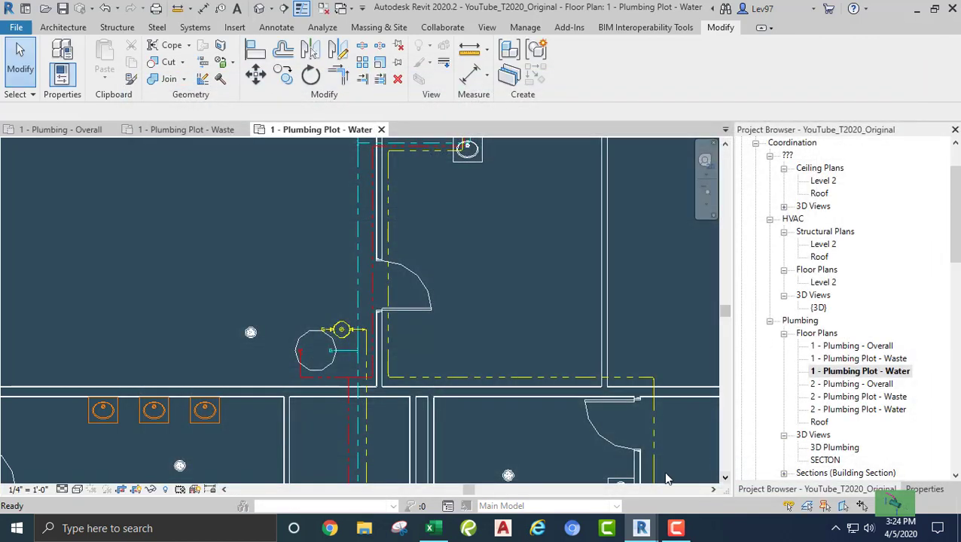
- Reorder the Water plan's filters so Domestic Hot Water - Return and Domestic Cold Water - Supply sit directly above Domestic Hot Water - Supply
{"action": "scroll", "coordinate": [263, 266], "scroll_direction": "up", "scroll_amount": 3}
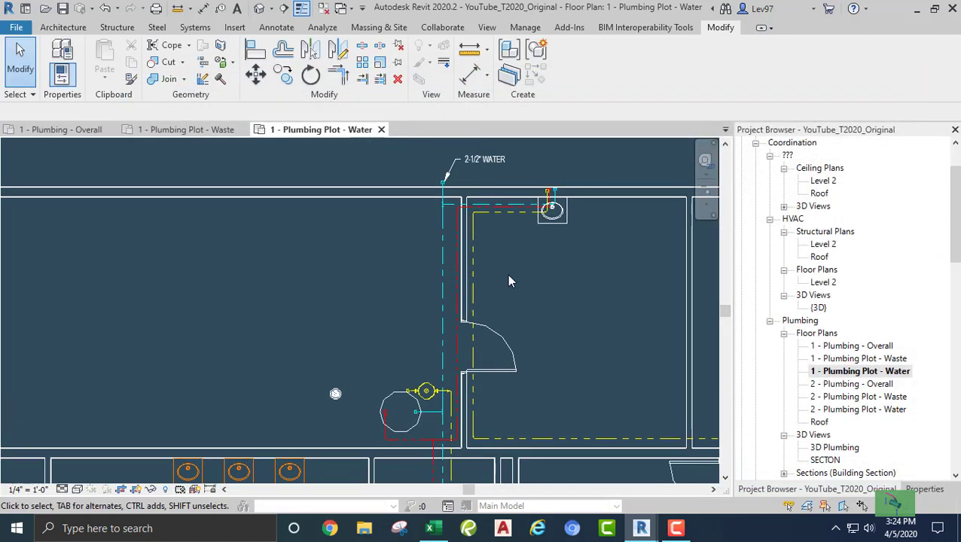
{"action": "key", "text": "v"}
{"action": "key", "text": "g"}
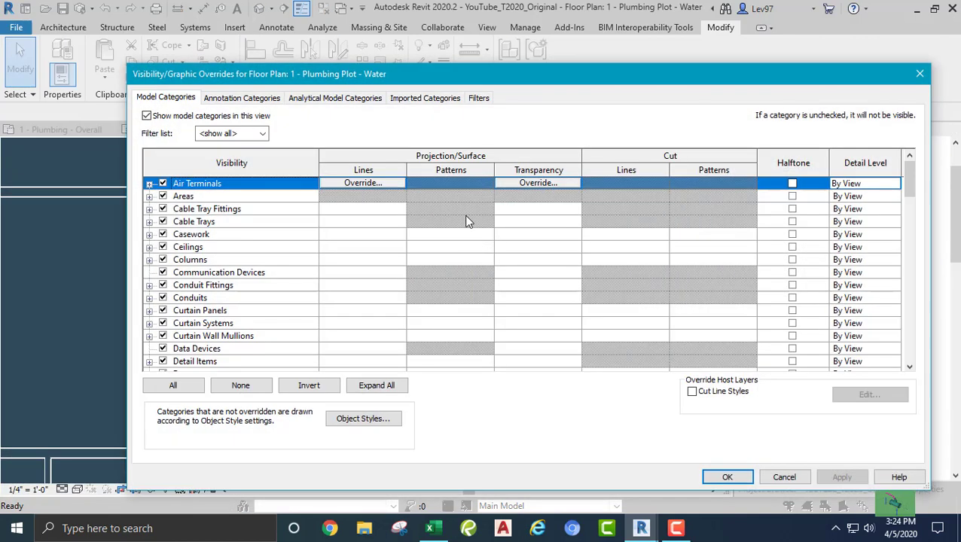
{"action": "left_click", "coordinate": [480, 99]}
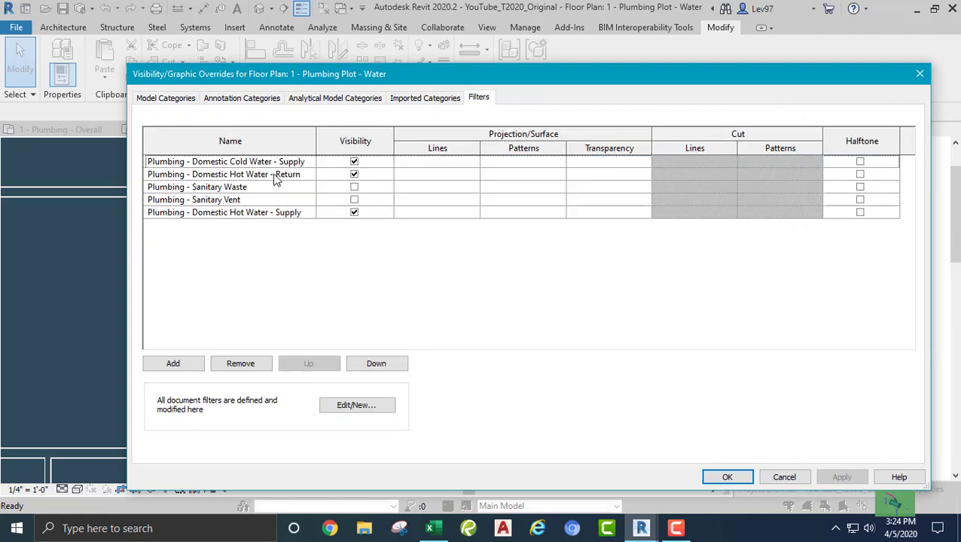
{"action": "left_click", "coordinate": [247, 163]}
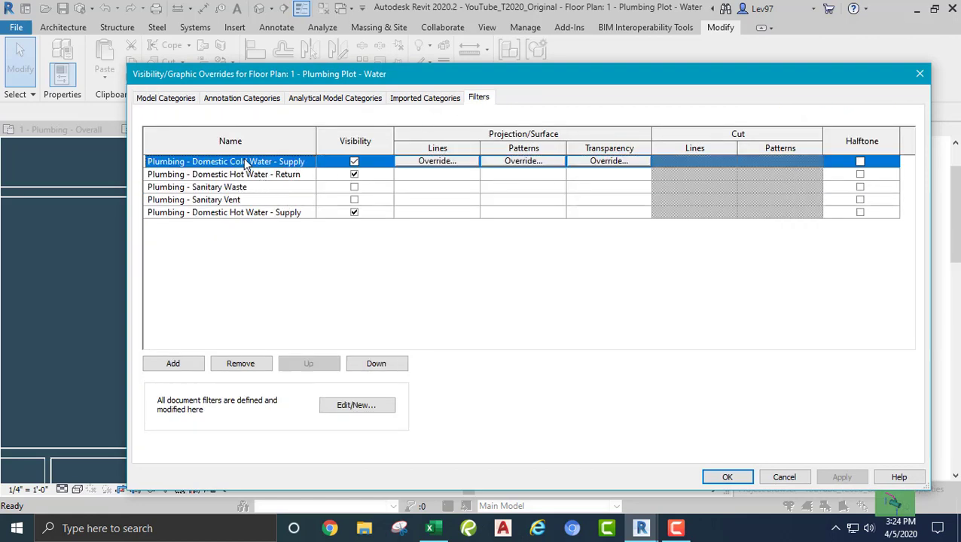
{"action": "left_click", "coordinate": [377, 364]}
{"action": "left_click", "coordinate": [377, 364]}
{"action": "left_click", "coordinate": [376, 364]}
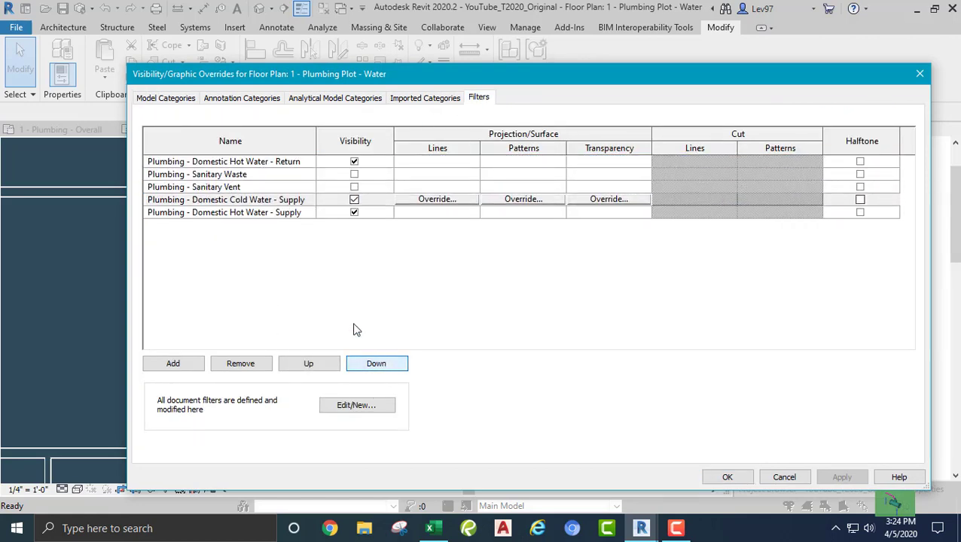
{"action": "left_click", "coordinate": [294, 166]}
{"action": "left_click", "coordinate": [377, 363]}
{"action": "left_click", "coordinate": [377, 363]}
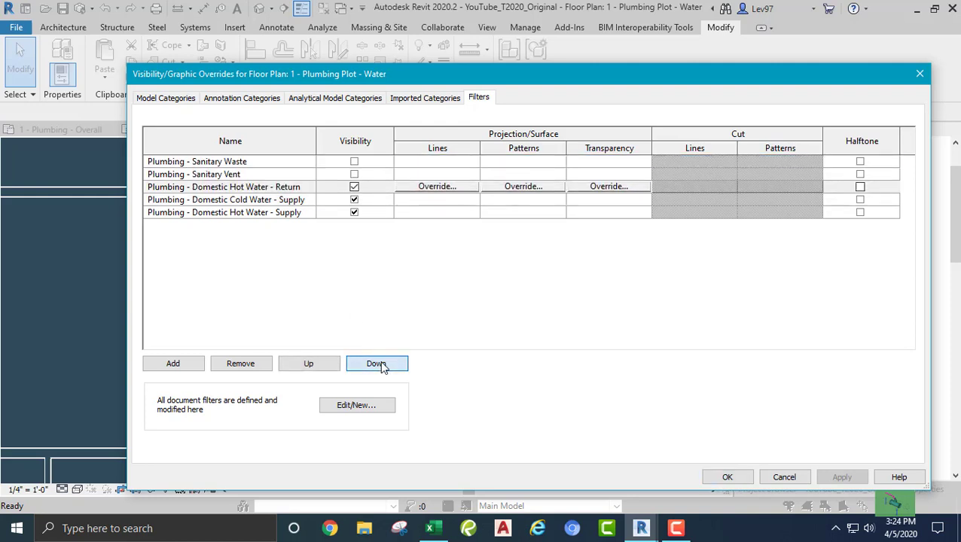
- Try turning off the visibility of the Plumbing - Domestic Hot Water - Return filter in the Water plan, and undo the override change
{"action": "left_click", "coordinate": [354, 188]}
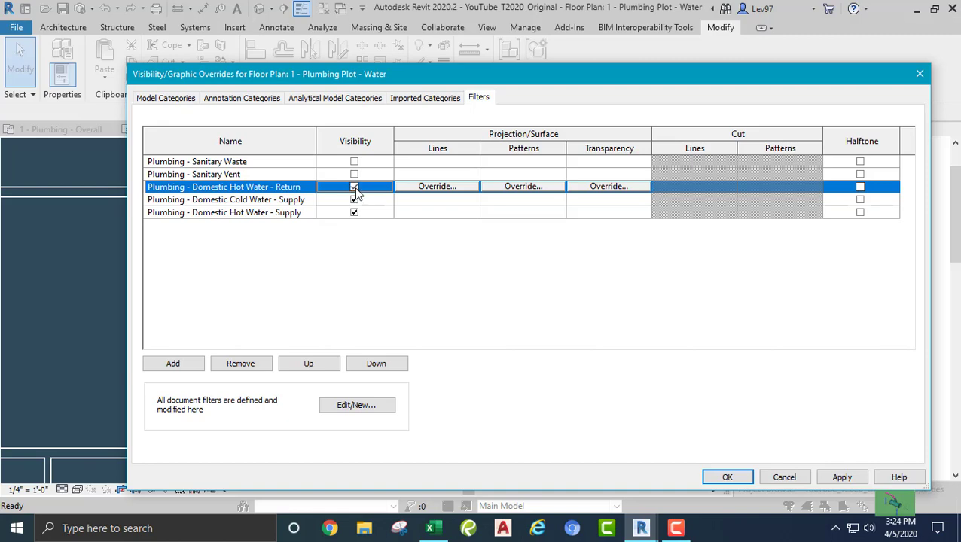
{"action": "left_click", "coordinate": [722, 480]}
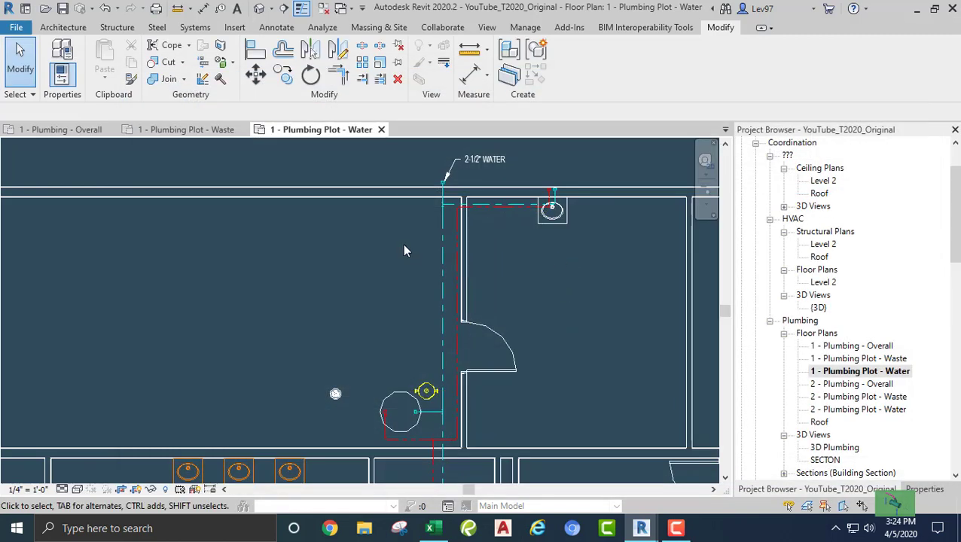
{"action": "left_click", "coordinate": [106, 9]}
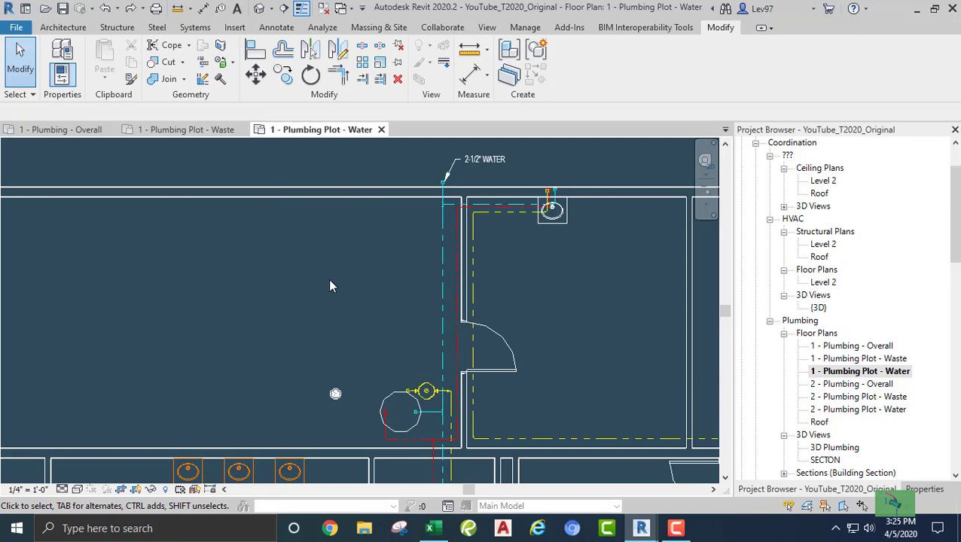
- Close the Water plan and return to the mechanical room's floor drain and water heater in the Waste plan
{"action": "left_click", "coordinate": [383, 131]}
{"action": "middle_click_drag", "start_coordinate": [129, 199], "coordinate": [285, 278]}
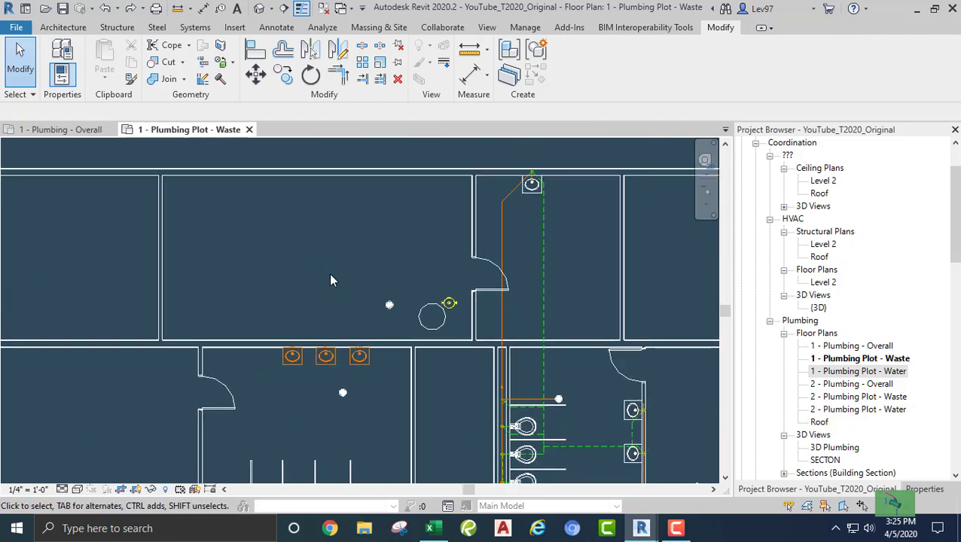
{"action": "middle_click_drag", "start_coordinate": [305, 286], "coordinate": [327, 281]}
{"action": "scroll", "coordinate": [308, 279], "scroll_direction": "up", "scroll_amount": 2}
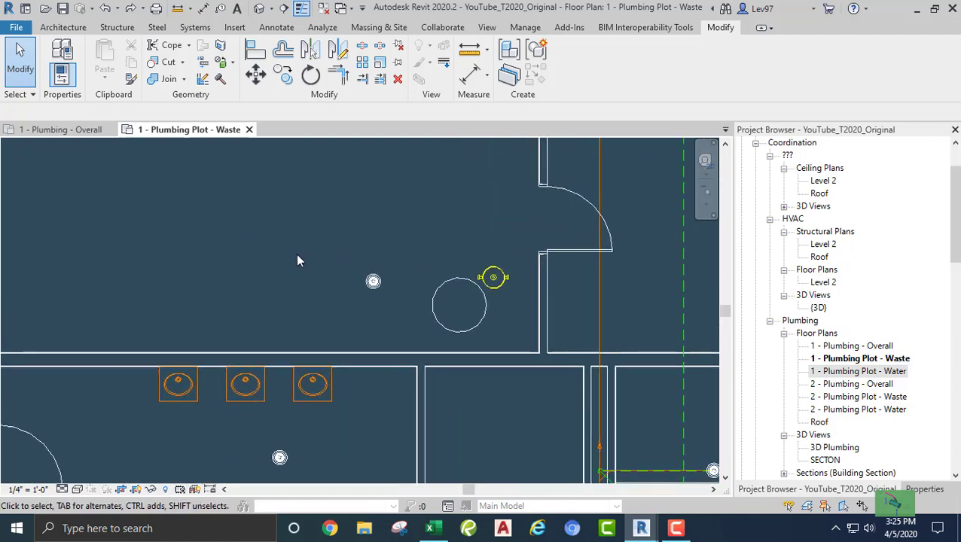
{"action": "scroll", "coordinate": [326, 231], "scroll_direction": "down", "scroll_amount": 3}
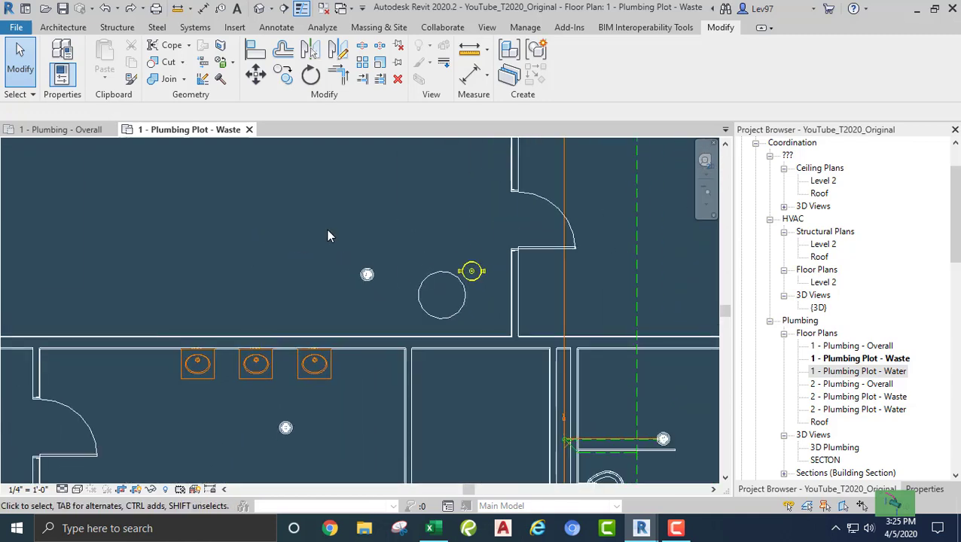
- Move the horizontal section line in the Waste plan over to the mechanical room's floor drain area
{"action": "middle_click_drag", "start_coordinate": [329, 235], "coordinate": [302, 234]}
{"action": "scroll", "coordinate": [348, 241], "scroll_direction": "down", "scroll_amount": 2}
{"action": "scroll", "coordinate": [347, 241], "scroll_direction": "down", "scroll_amount": 4}
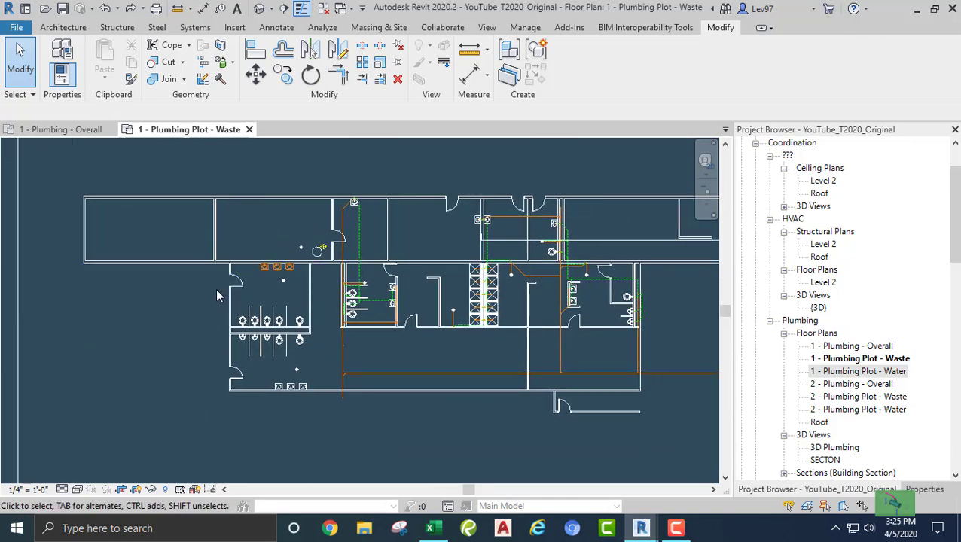
{"action": "middle_click_drag", "start_coordinate": [215, 296], "coordinate": [210, 307]}
{"action": "scroll", "coordinate": [320, 328], "scroll_direction": "up", "scroll_amount": 3}
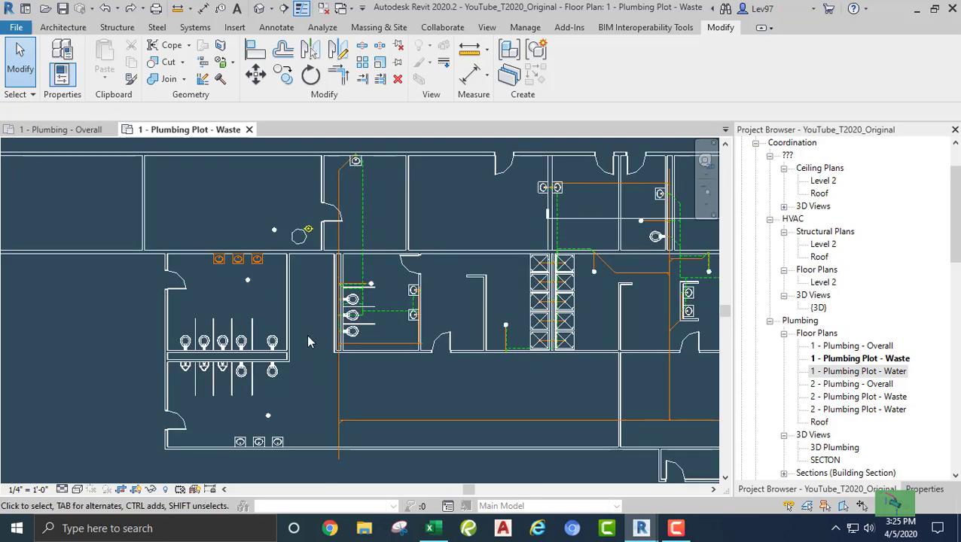
{"action": "scroll", "coordinate": [324, 324], "scroll_direction": "down", "scroll_amount": 4}
{"action": "middle_click_drag", "start_coordinate": [324, 324], "coordinate": [329, 337]}
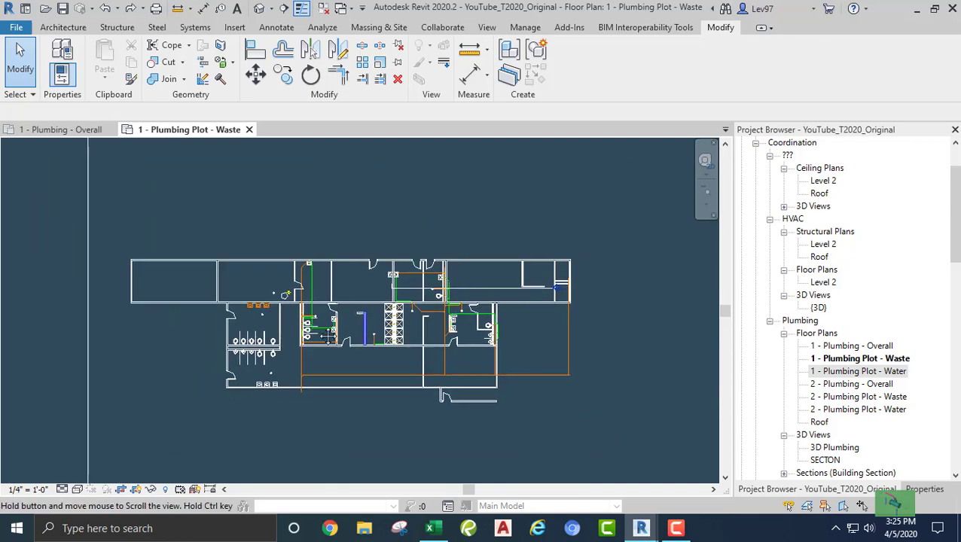
{"action": "scroll", "coordinate": [411, 315], "scroll_direction": "up", "scroll_amount": 2}
{"action": "left_click", "coordinate": [437, 298]}
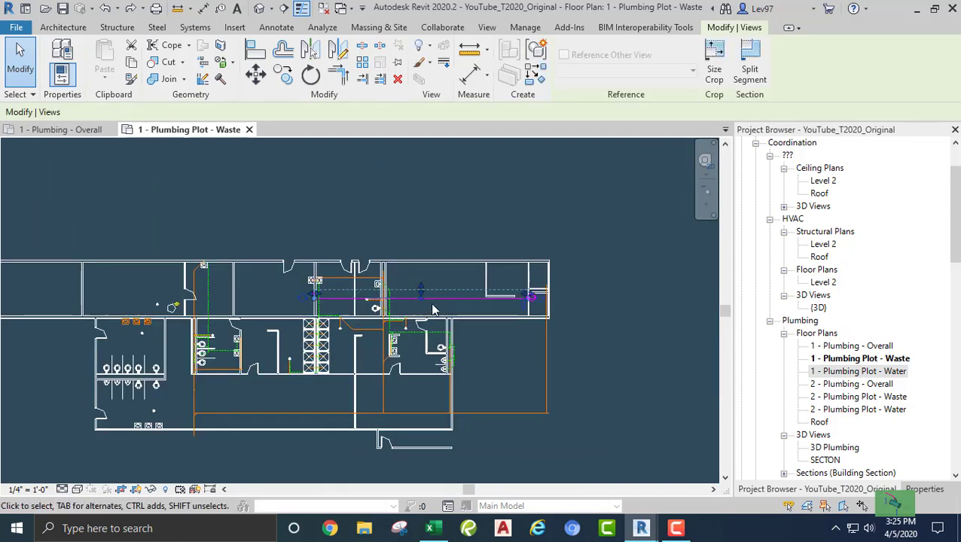
{"action": "left_click_drag", "start_coordinate": [441, 299], "coordinate": [193, 284]}
{"action": "scroll", "coordinate": [113, 301], "scroll_direction": "up", "scroll_amount": 3}
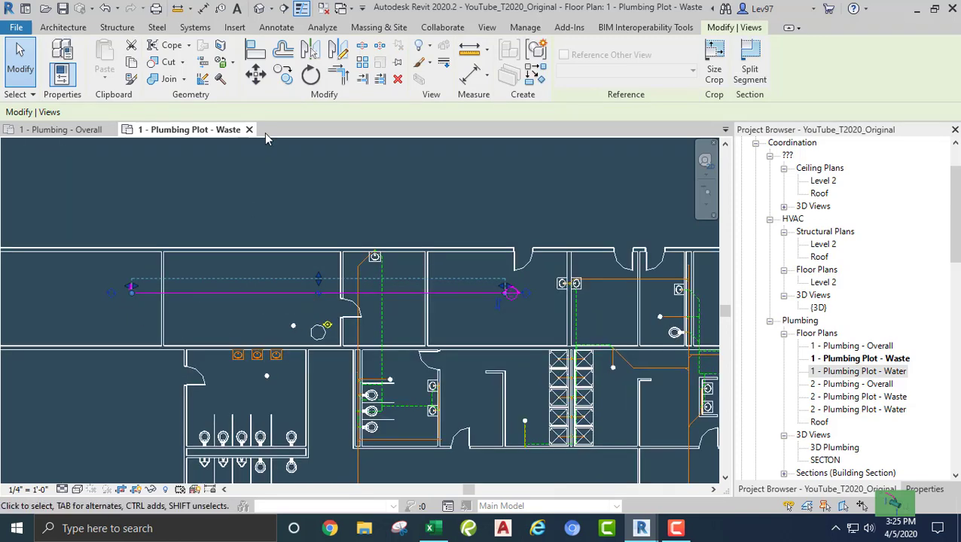
- Rotate the section line 90° about a center of rotation placed near its midpoint
{"action": "left_click", "coordinate": [310, 75]}
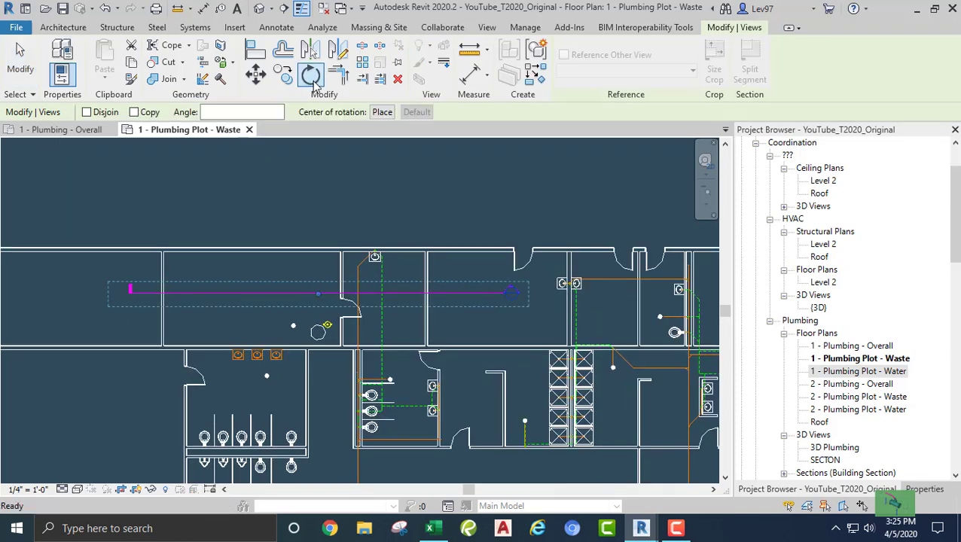
{"action": "left_click", "coordinate": [382, 112]}
{"action": "left_click", "coordinate": [385, 114]}
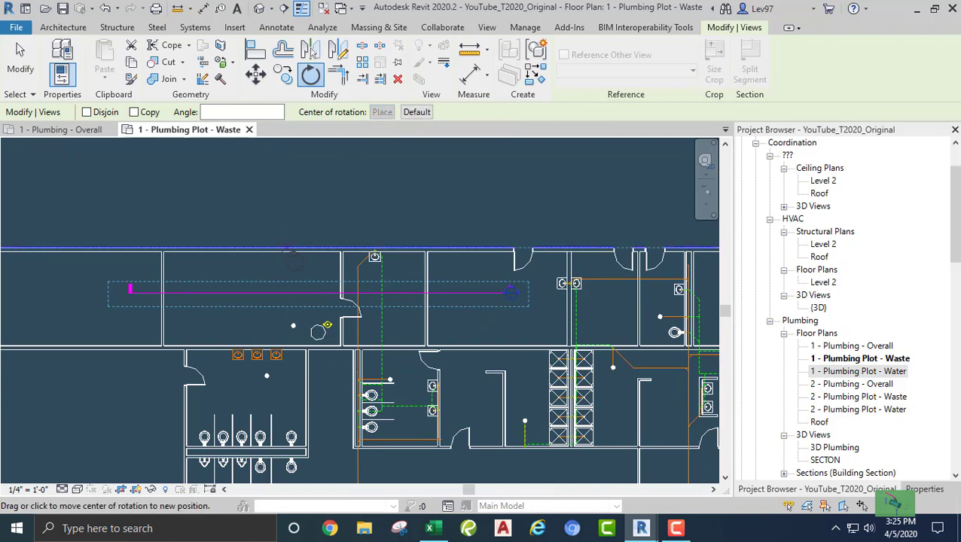
{"action": "left_click", "coordinate": [314, 292]}
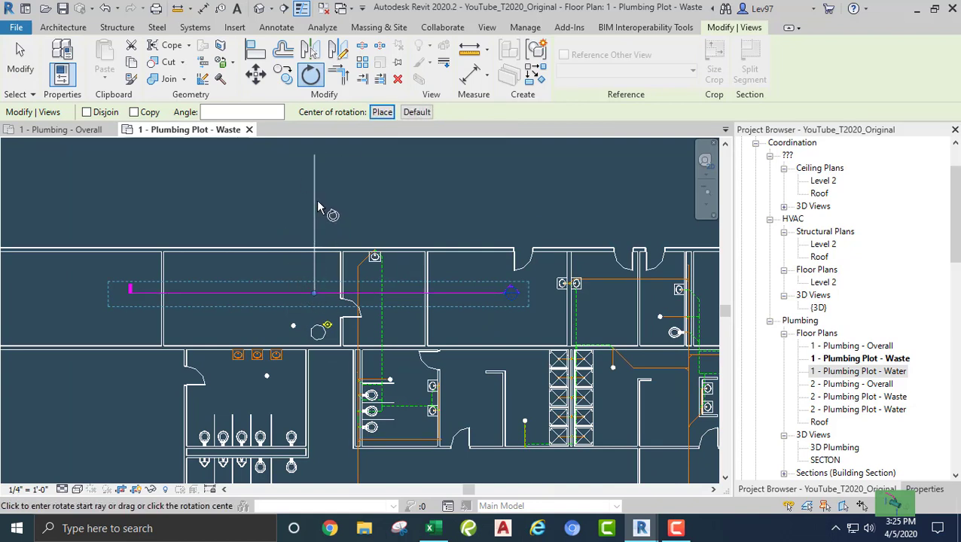
{"action": "left_click", "coordinate": [315, 201]}
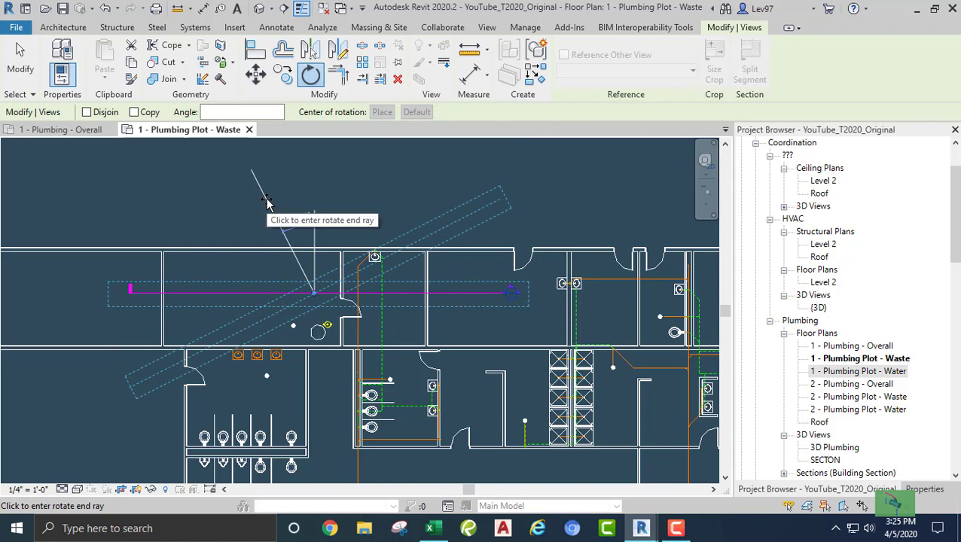
{"action": "type", "text": "90"}
{"action": "key", "text": "Return"}
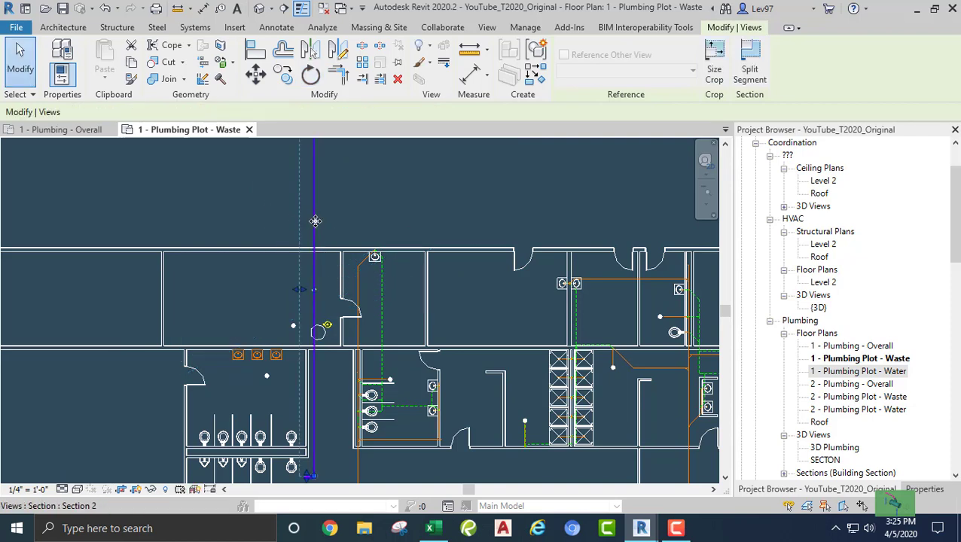
- Shift the vertical section line slightly sideways to bring it between the water heater and the floor drain
{"action": "left_click", "coordinate": [311, 258]}
{"action": "left_click_drag", "start_coordinate": [305, 258], "coordinate": [303, 264]}
{"action": "key", "text": "Escape"}
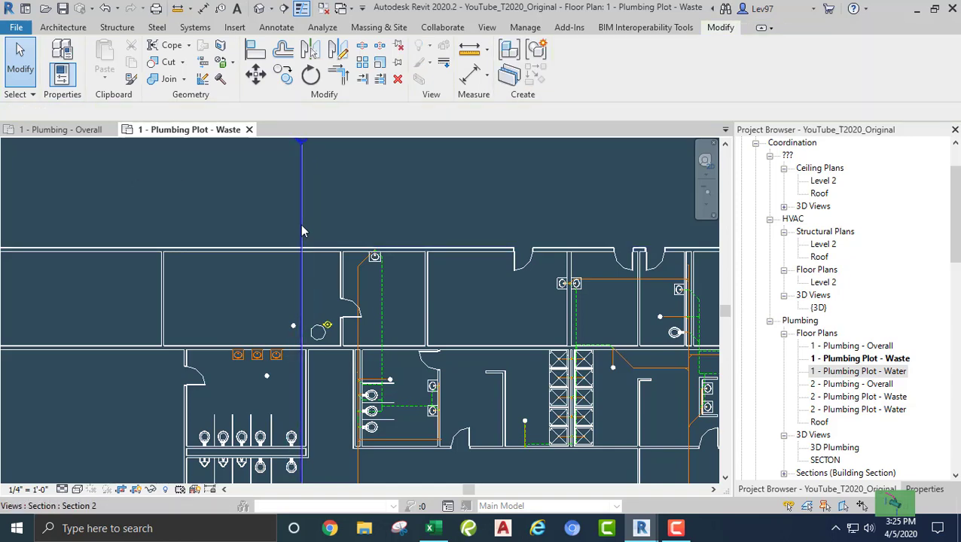
- Open the section line's view and locate the mechanical room's floor drain in the floor slab
{"action": "right_click", "coordinate": [301, 224]}
{"action": "left_click", "coordinate": [344, 224]}
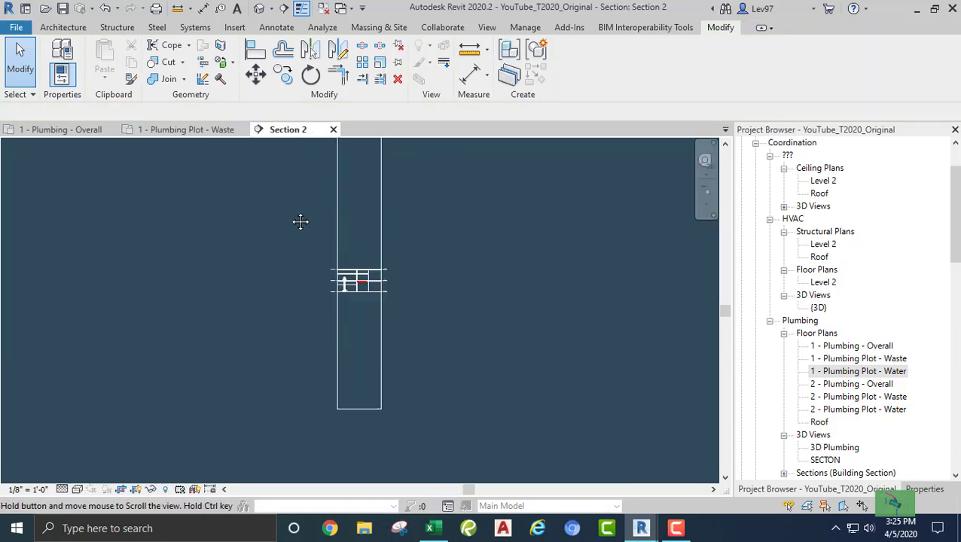
{"action": "scroll", "coordinate": [336, 244], "scroll_direction": "up", "scroll_amount": 8}
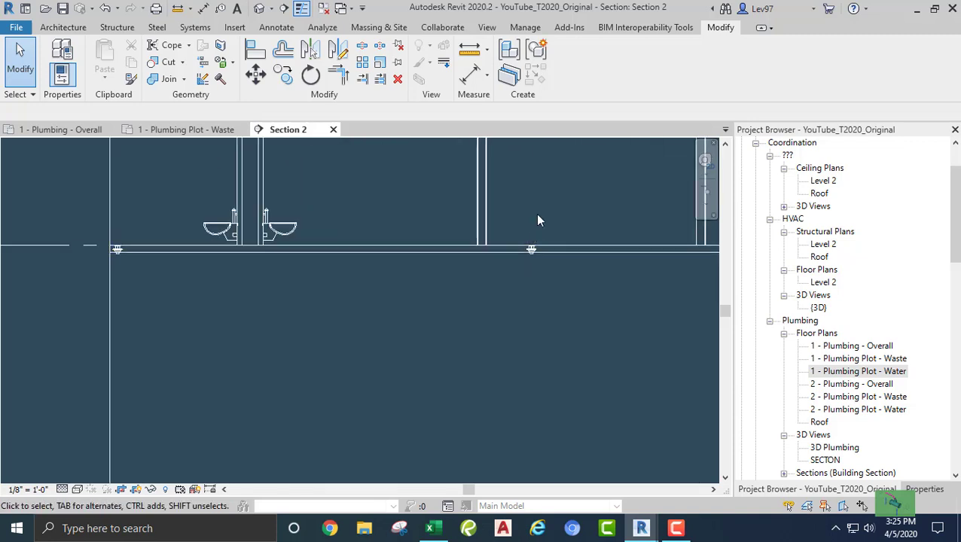
{"action": "middle_click_drag", "start_coordinate": [538, 209], "coordinate": [360, 323]}
{"action": "scroll", "coordinate": [402, 227], "scroll_direction": "down", "scroll_amount": 3}
{"action": "scroll", "coordinate": [370, 342], "scroll_direction": "up", "scroll_amount": 3}
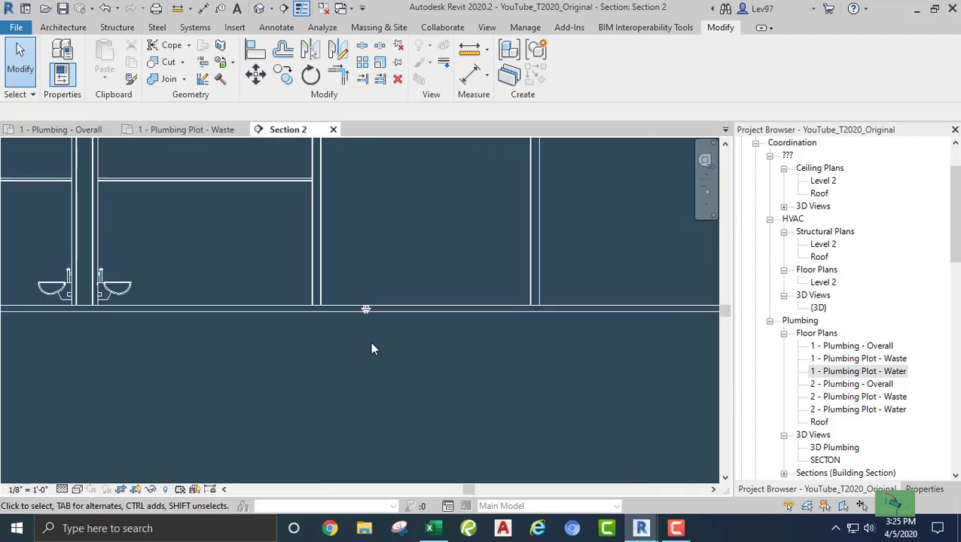
{"action": "scroll", "coordinate": [370, 343], "scroll_direction": "up", "scroll_amount": 2}
{"action": "scroll", "coordinate": [357, 236], "scroll_direction": "down", "scroll_amount": 3}
{"action": "middle_click_drag", "start_coordinate": [383, 194], "coordinate": [384, 348]}
{"action": "scroll", "coordinate": [396, 254], "scroll_direction": "up", "scroll_amount": 3}
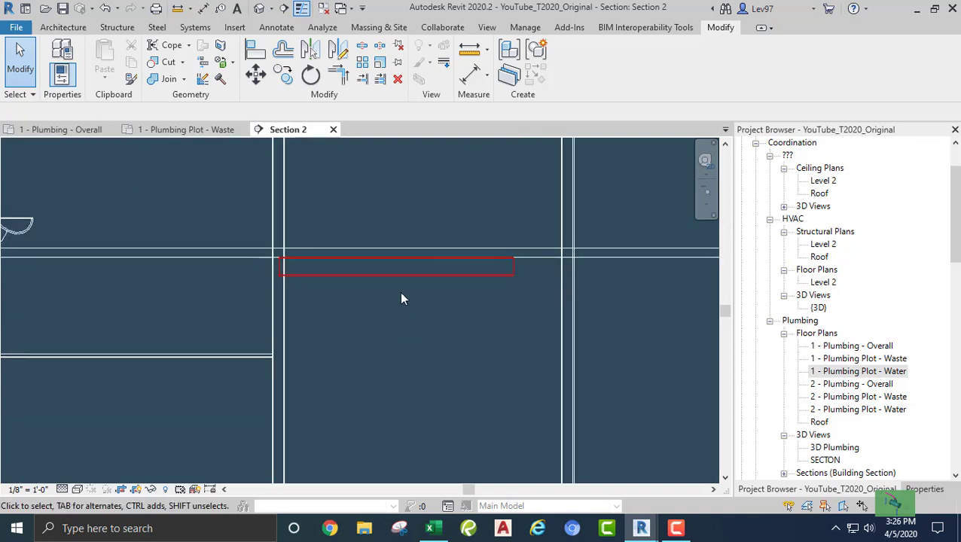
{"action": "scroll", "coordinate": [398, 347], "scroll_direction": "down", "scroll_amount": 2}
{"action": "middle_click_drag", "start_coordinate": [374, 452], "coordinate": [420, 249]}
{"action": "scroll", "coordinate": [417, 253], "scroll_direction": "up", "scroll_amount": 3}
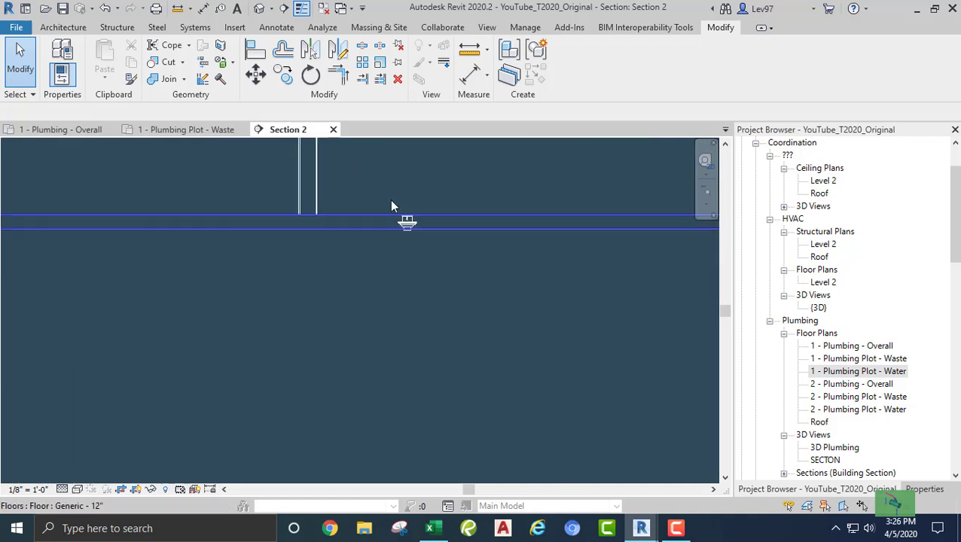
{"action": "middle_click_drag", "start_coordinate": [395, 201], "coordinate": [375, 239]}
- Draw a 3" CastIron_Sanitary pipe from the floor drain's outlet down to about -1' 9 7/8" and horizontally to beneath the wall
{"action": "left_click", "coordinate": [386, 262]}
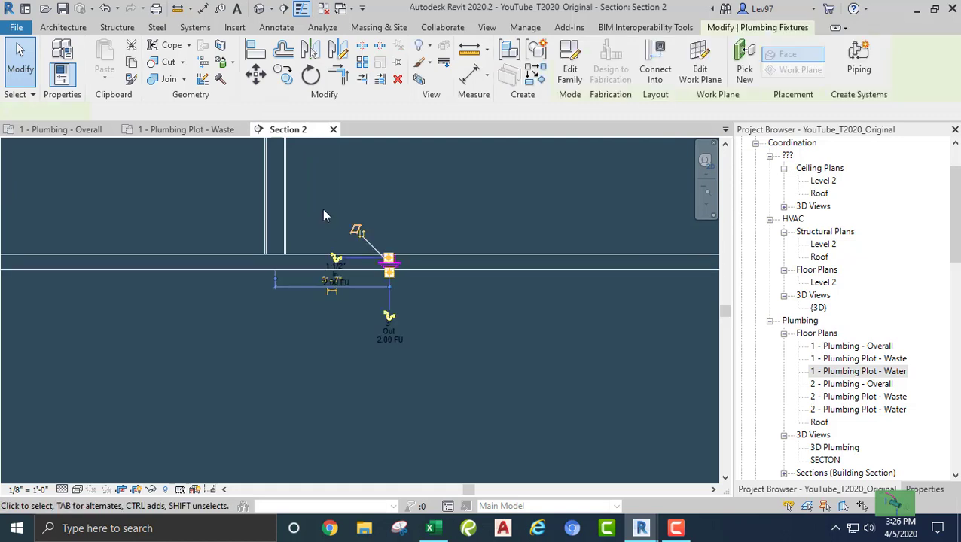
{"action": "left_click", "coordinate": [390, 320]}
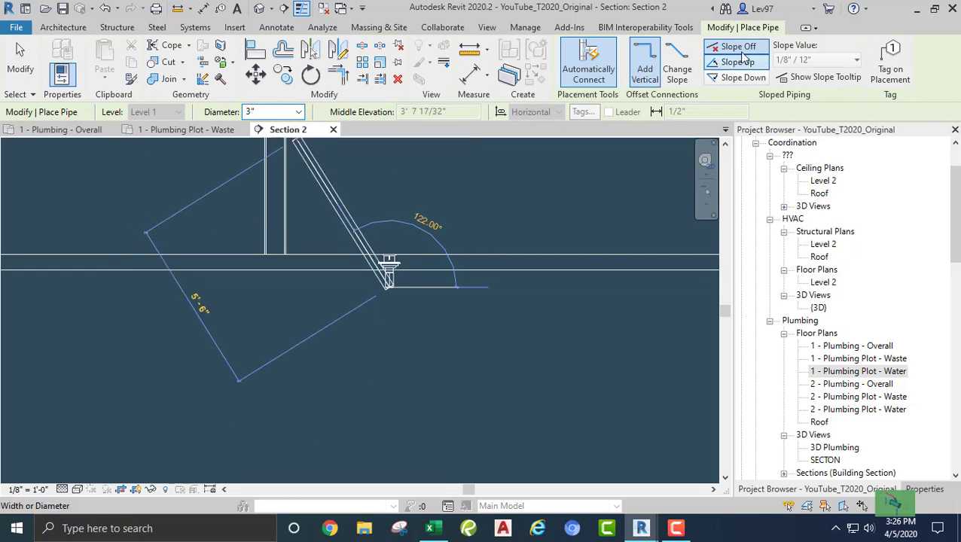
{"action": "left_click", "coordinate": [738, 77]}
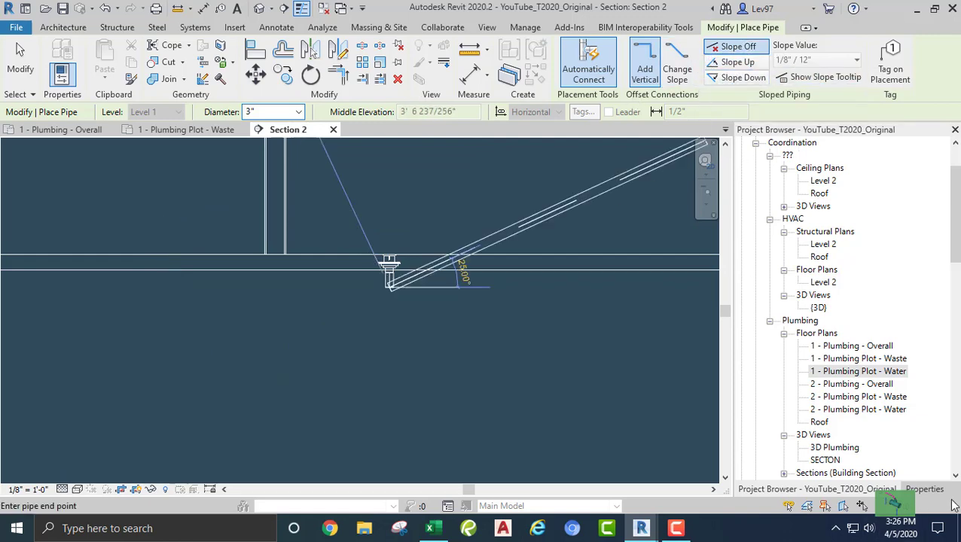
{"action": "left_click", "coordinate": [924, 490]}
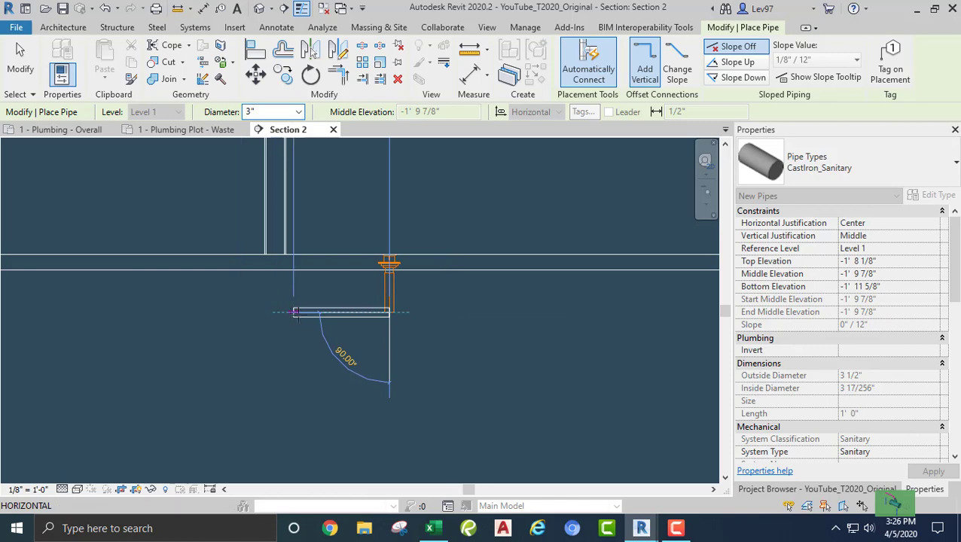
{"action": "left_click", "coordinate": [276, 313]}
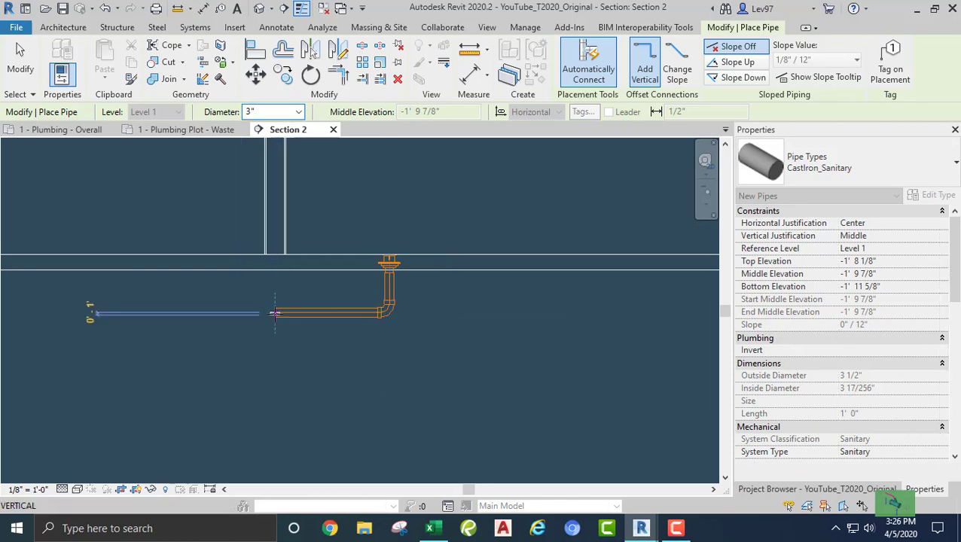
{"action": "key", "text": "Escape"}
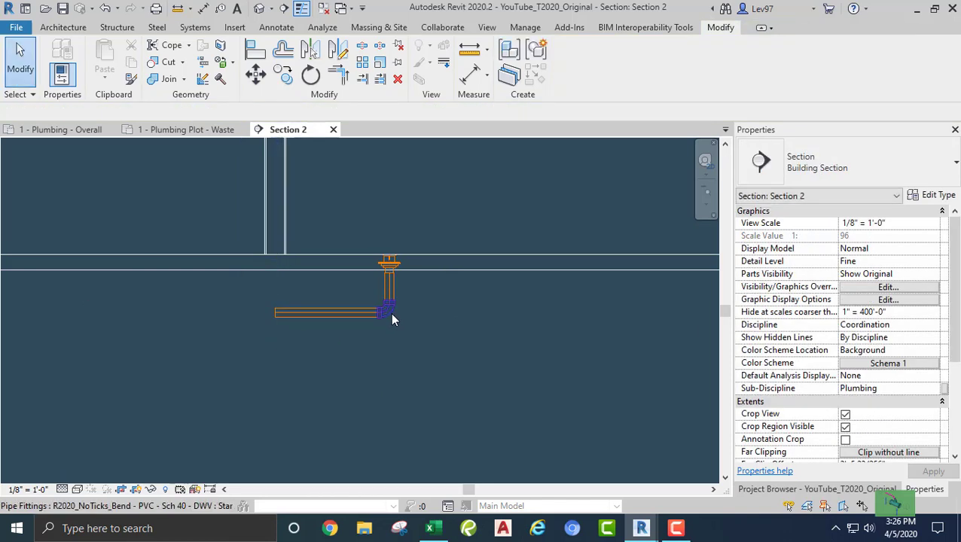
- Change the bend below the floor drain to the R20_Trap P - PVC - Sch 40 - DWV Standard type
{"action": "left_click", "coordinate": [389, 311]}
{"action": "left_click", "coordinate": [891, 183]}
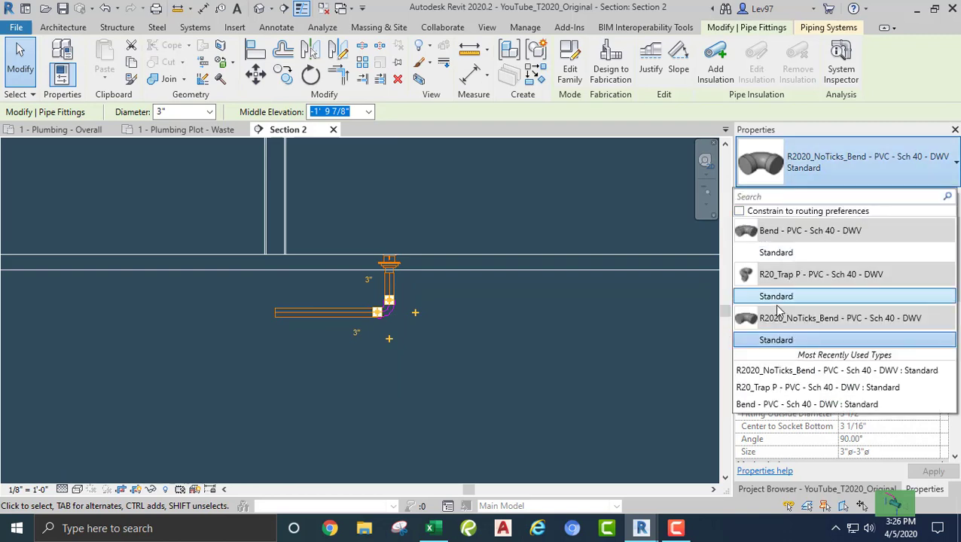
{"action": "left_click", "coordinate": [776, 296]}
{"action": "left_click", "coordinate": [279, 348]}
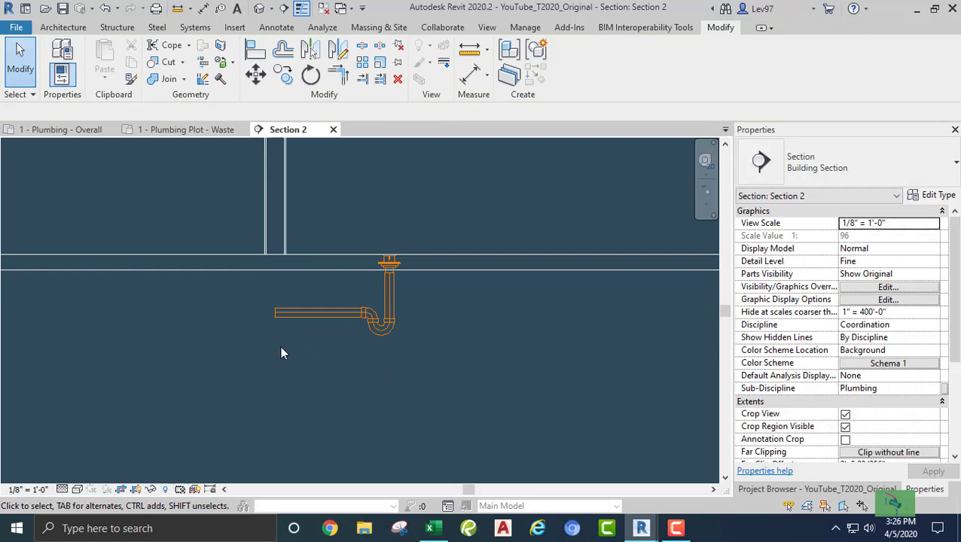
- Raise the horizontal pipe leaving the P-trap closer to the slab, to a middle elevation of about -0' 11 67/128"
{"action": "middle_click_drag", "start_coordinate": [280, 347], "coordinate": [334, 364]}
{"action": "left_click", "coordinate": [354, 329]}
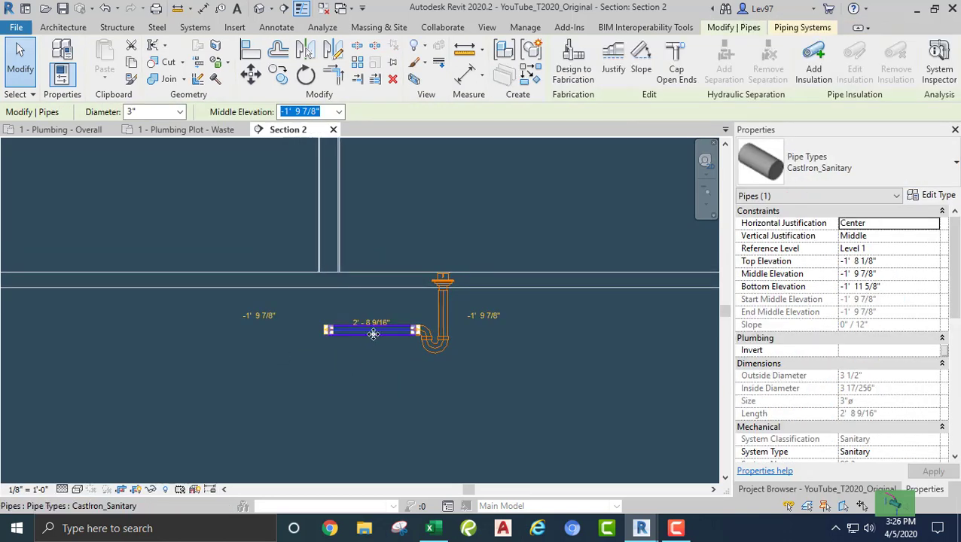
{"action": "left_click_drag", "start_coordinate": [375, 335], "coordinate": [378, 312]}
{"action": "left_click", "coordinate": [365, 355]}
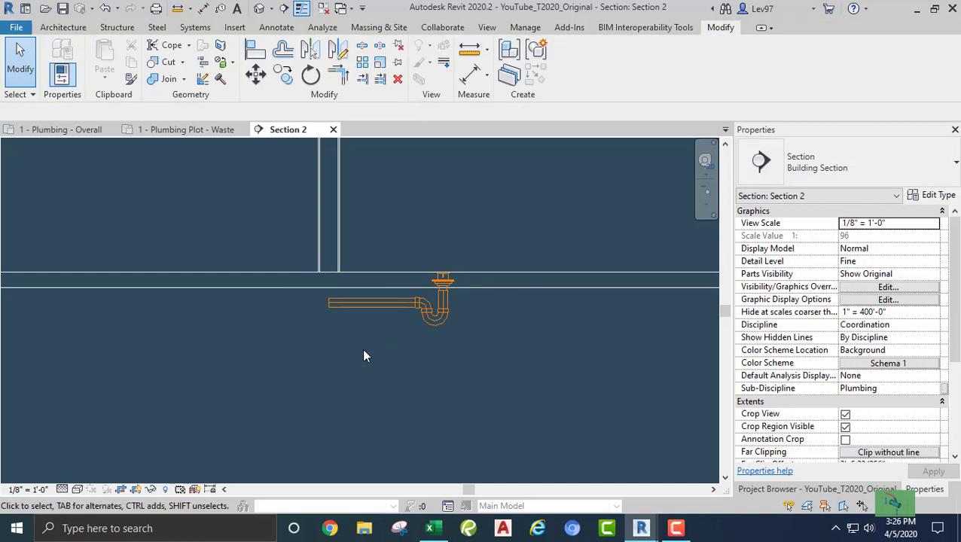
{"action": "middle_click_drag", "start_coordinate": [364, 352], "coordinate": [393, 370]}
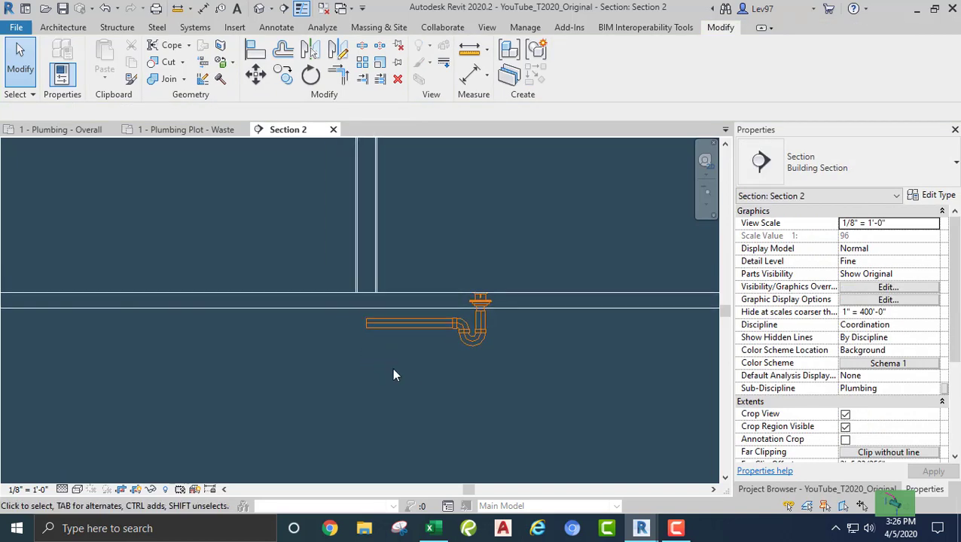
- Start the Pipe command from the trap arm's open end and set the 1 - Plumbing - Overall plan's visual style to Wireframe
{"action": "left_click", "coordinate": [370, 332]}
{"action": "right_click", "coordinate": [368, 330]}
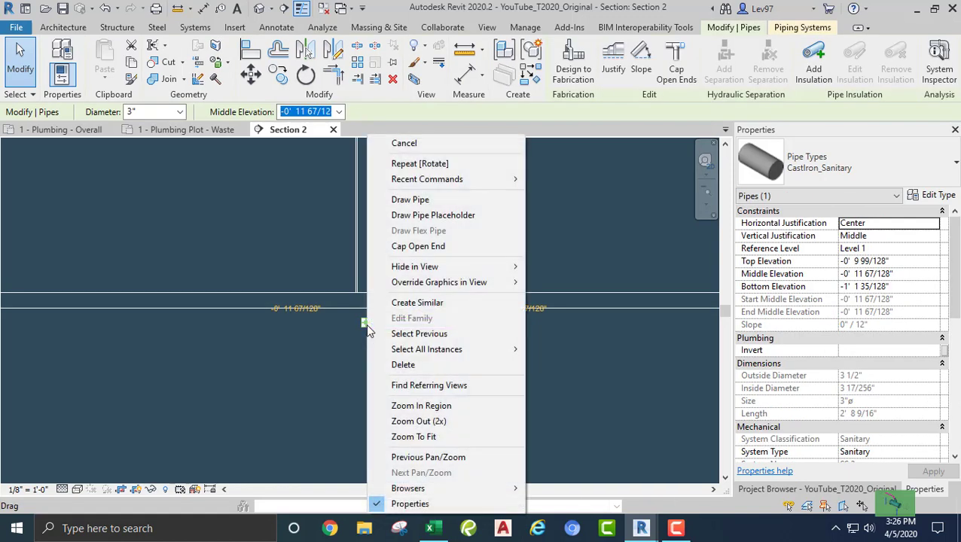
{"action": "left_click", "coordinate": [416, 202]}
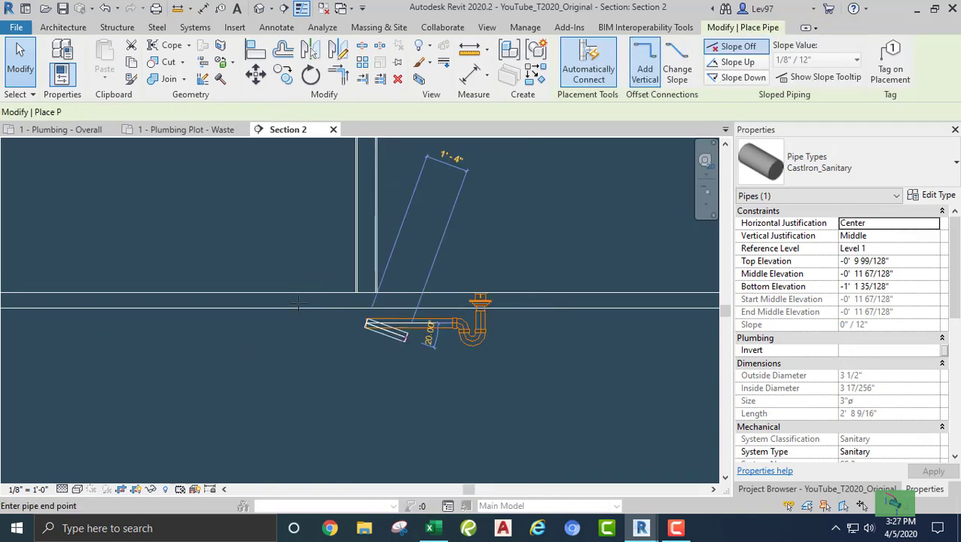
{"action": "left_click", "coordinate": [66, 130]}
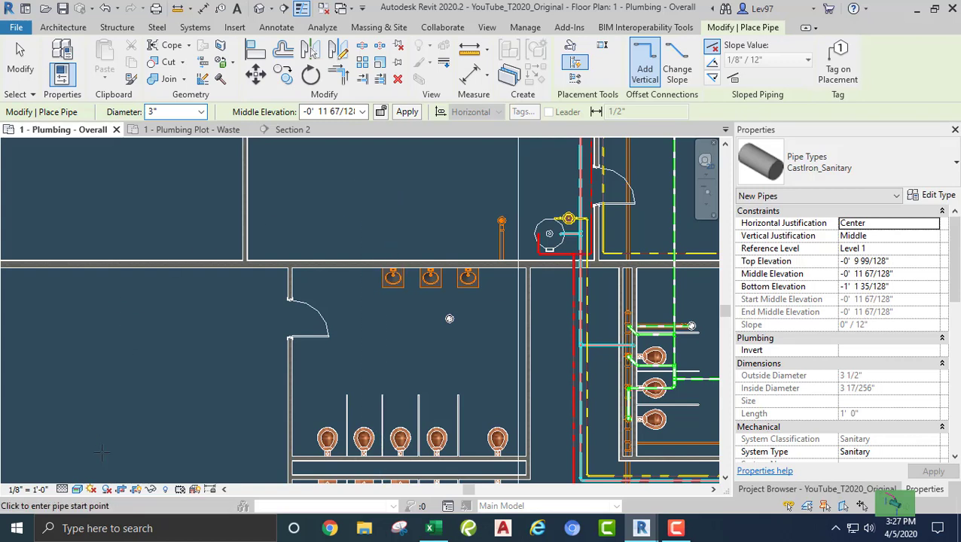
{"action": "left_click", "coordinate": [78, 489]}
{"action": "left_click", "coordinate": [102, 401]}
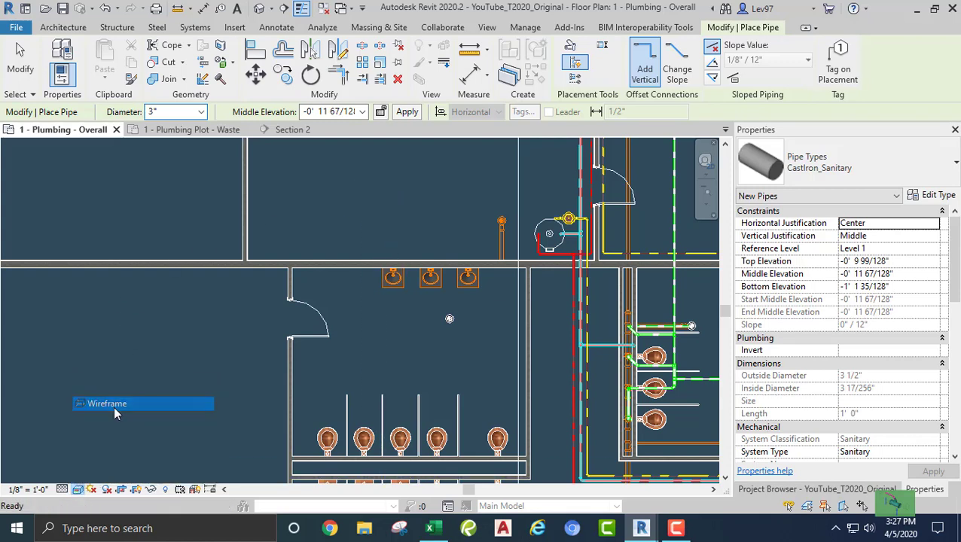
- Draw a 3" pipe from the trap arm's open end inside the wall past the three lavatories, sloping down at 1/8" / 12"
{"action": "middle_click_drag", "start_coordinate": [332, 227], "coordinate": [177, 242]}
{"action": "scroll", "coordinate": [280, 268], "scroll_direction": "up", "scroll_amount": 4}
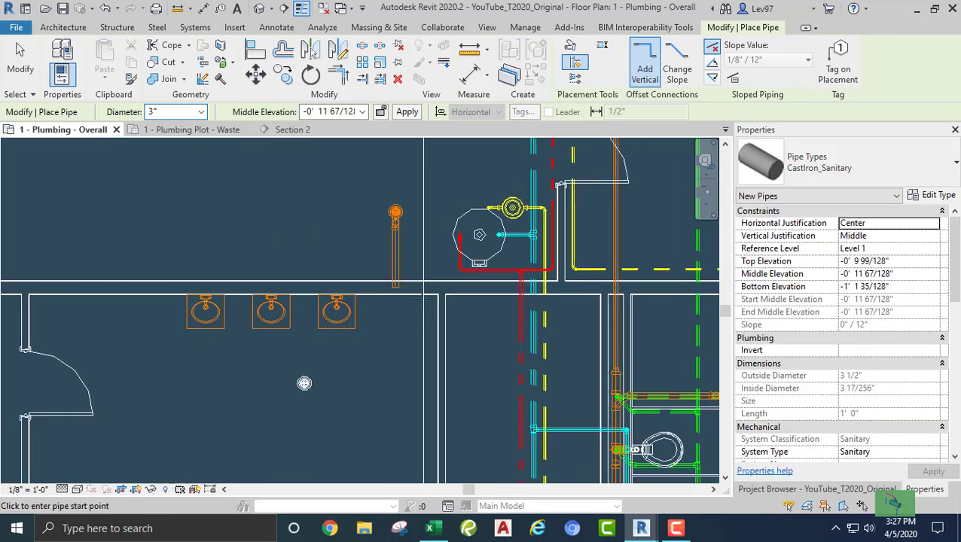
{"action": "scroll", "coordinate": [410, 298], "scroll_direction": "up", "scroll_amount": 1}
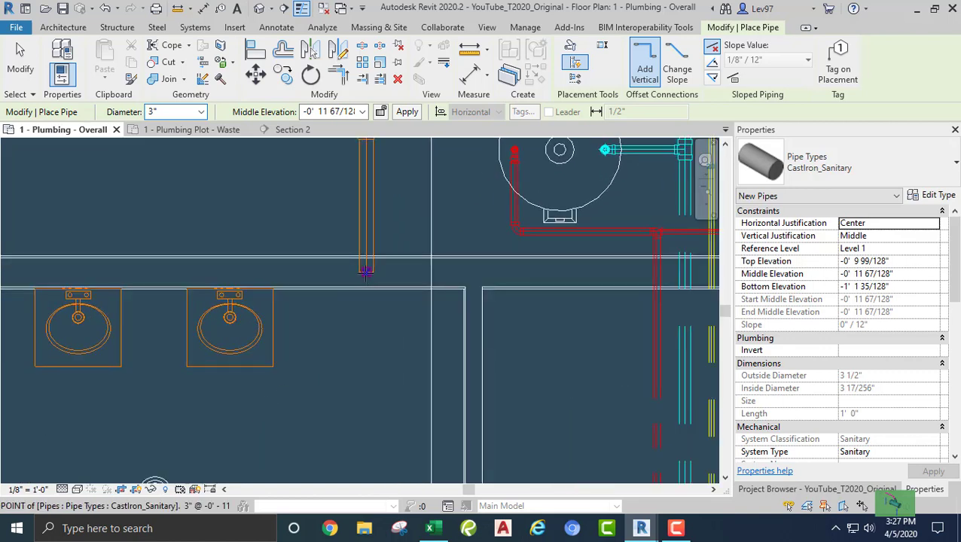
{"action": "left_click", "coordinate": [366, 275]}
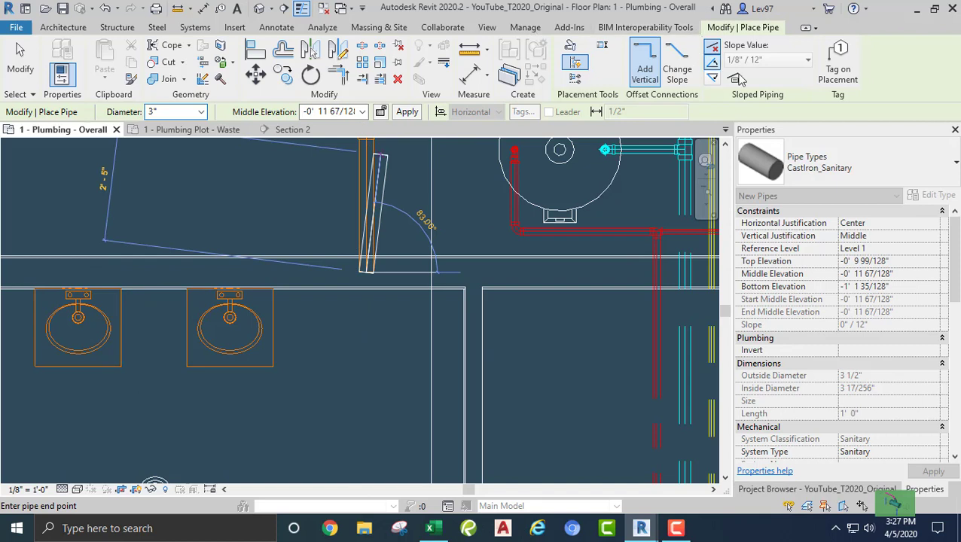
{"action": "left_click", "coordinate": [712, 80]}
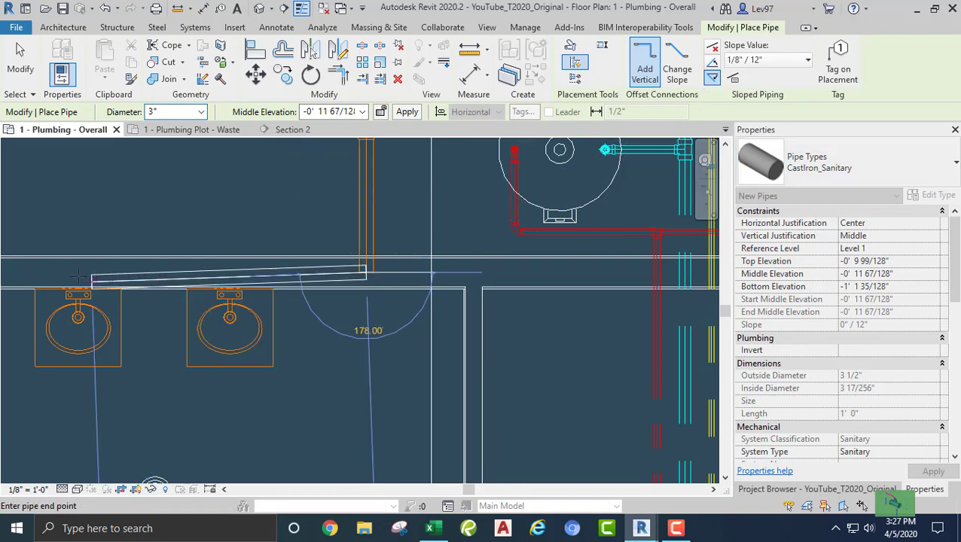
{"action": "middle_click_drag", "start_coordinate": [62, 286], "coordinate": [423, 283]}
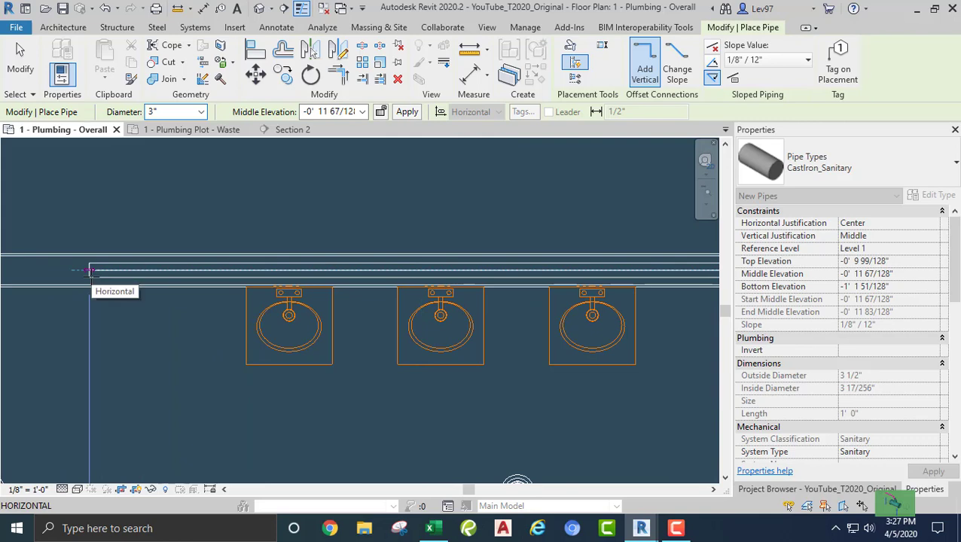
{"action": "left_click", "coordinate": [89, 272]}
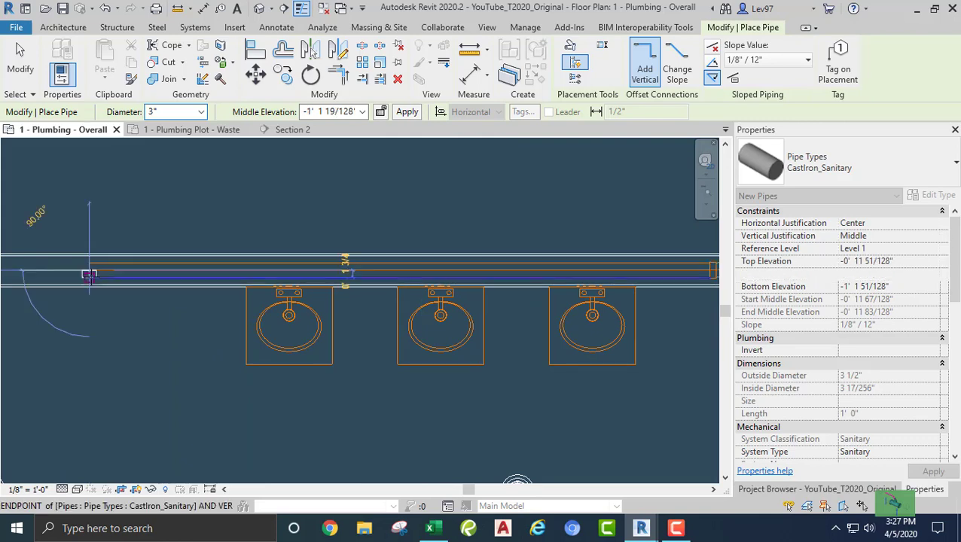
{"action": "key", "text": "Escape"}
{"action": "key", "text": "Escape"}
- Rotate the Section 2 line 90° so it runs parallel to the new pipe and move it across the lavatories
{"action": "scroll", "coordinate": [236, 233], "scroll_direction": "down", "scroll_amount": 1}
{"action": "scroll", "coordinate": [175, 263], "scroll_direction": "down", "scroll_amount": 1}
{"action": "middle_click_drag", "start_coordinate": [176, 265], "coordinate": [64, 299]}
{"action": "left_click", "coordinate": [421, 248]}
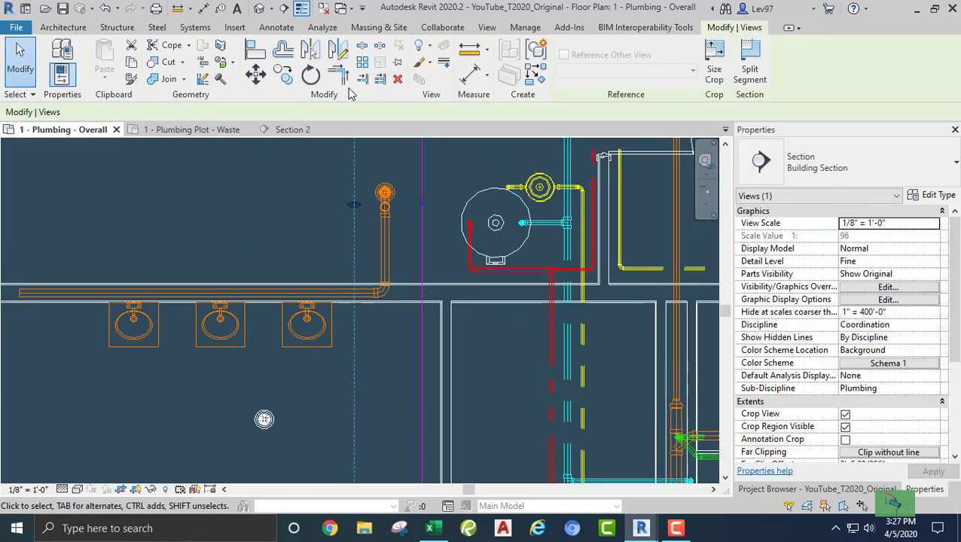
{"action": "left_click", "coordinate": [310, 74]}
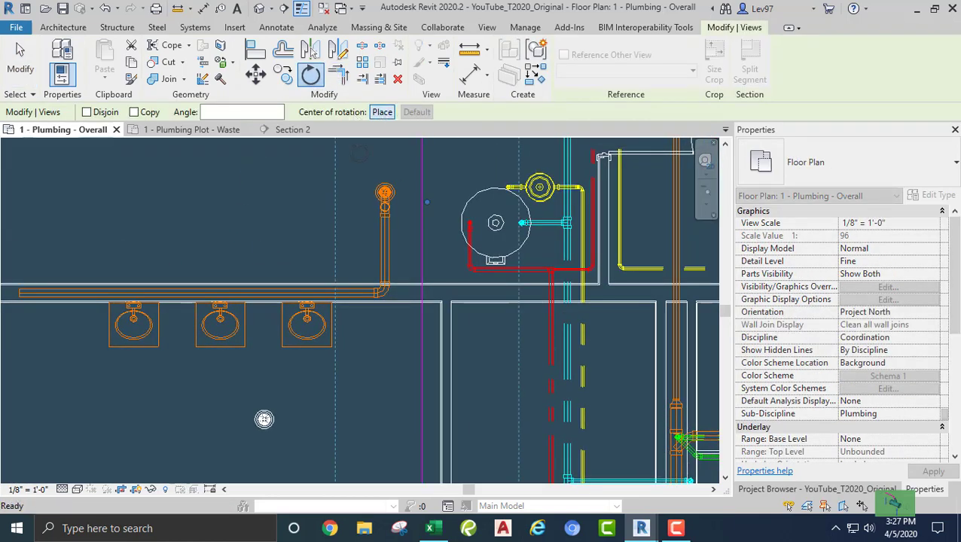
{"action": "left_click", "coordinate": [382, 111]}
{"action": "left_click", "coordinate": [422, 253]}
{"action": "left_click", "coordinate": [298, 256]}
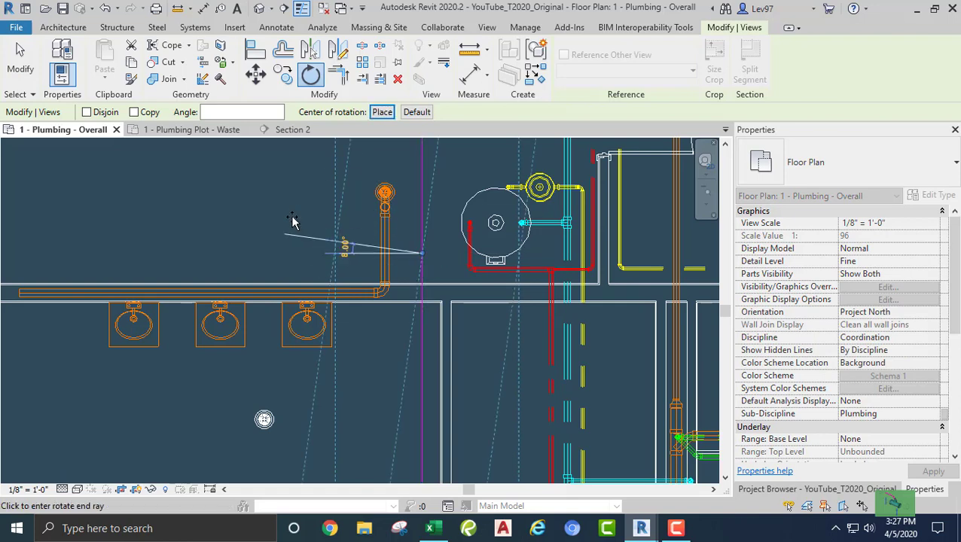
{"action": "type", "text": "90"}
{"action": "key", "text": "Return"}
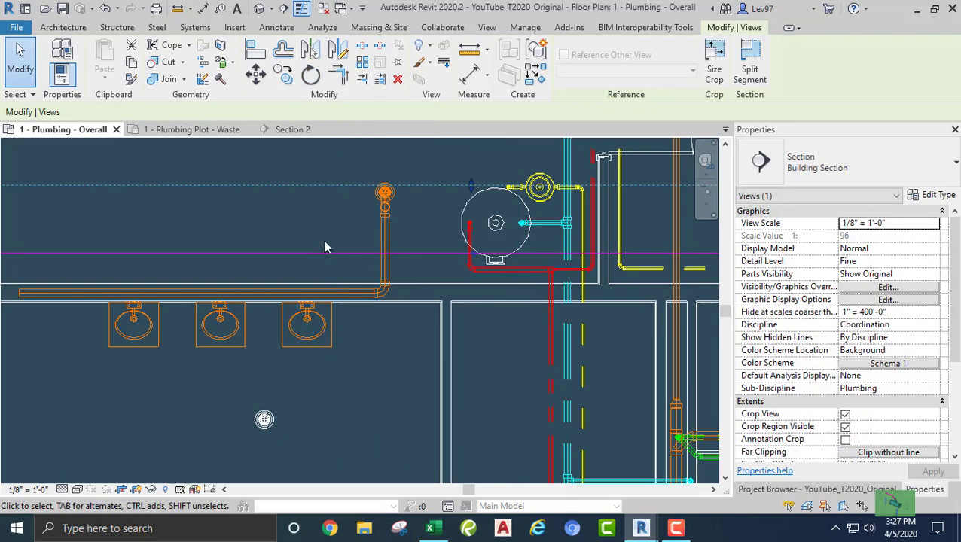
{"action": "left_click_drag", "start_coordinate": [324, 254], "coordinate": [285, 324]}
- Open Section 2 and examine the slope and end elevations of the new sanitary pipe below the slab
{"action": "left_click", "coordinate": [290, 129]}
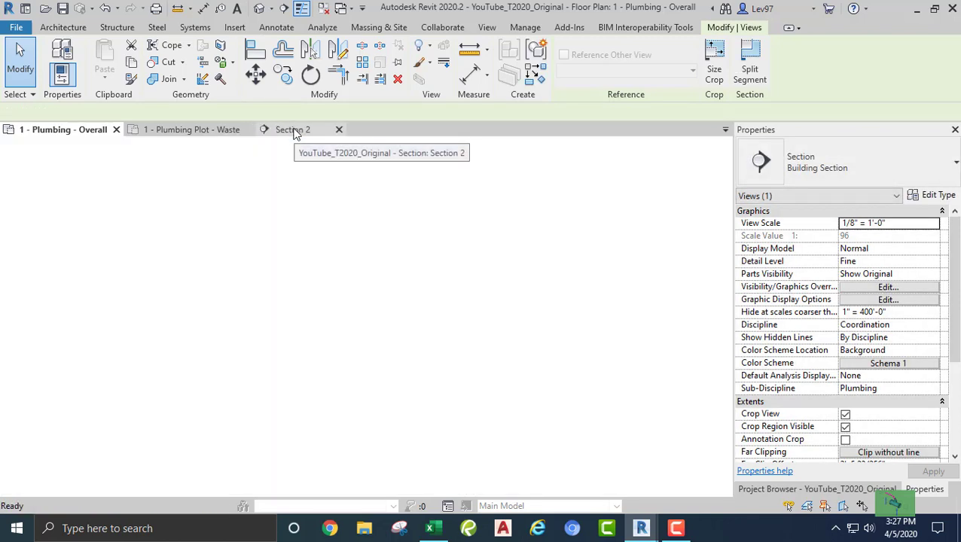
{"action": "scroll", "coordinate": [304, 305], "scroll_direction": "down", "scroll_amount": 2}
{"action": "middle_click_drag", "start_coordinate": [251, 347], "coordinate": [386, 371]}
{"action": "scroll", "coordinate": [329, 359], "scroll_direction": "up", "scroll_amount": 3}
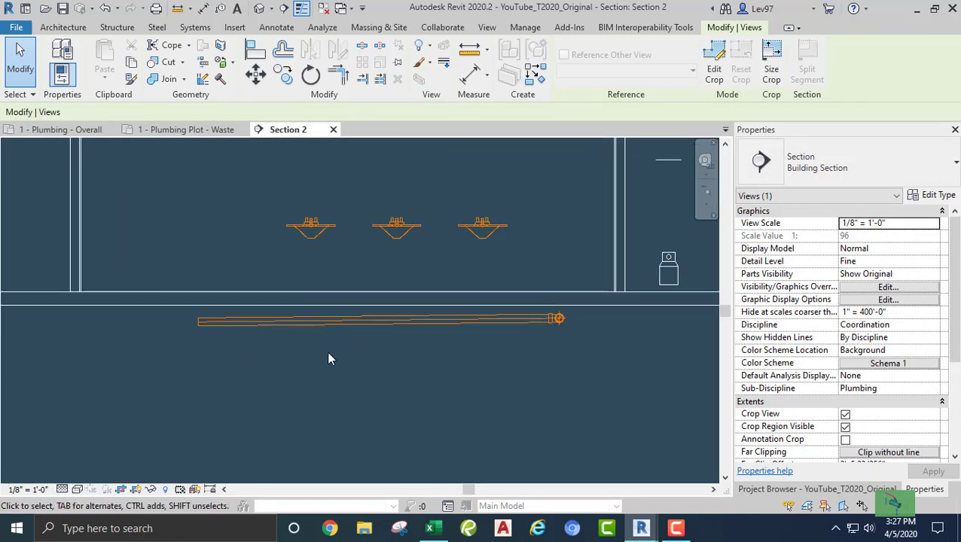
{"action": "left_click", "coordinate": [294, 309]}
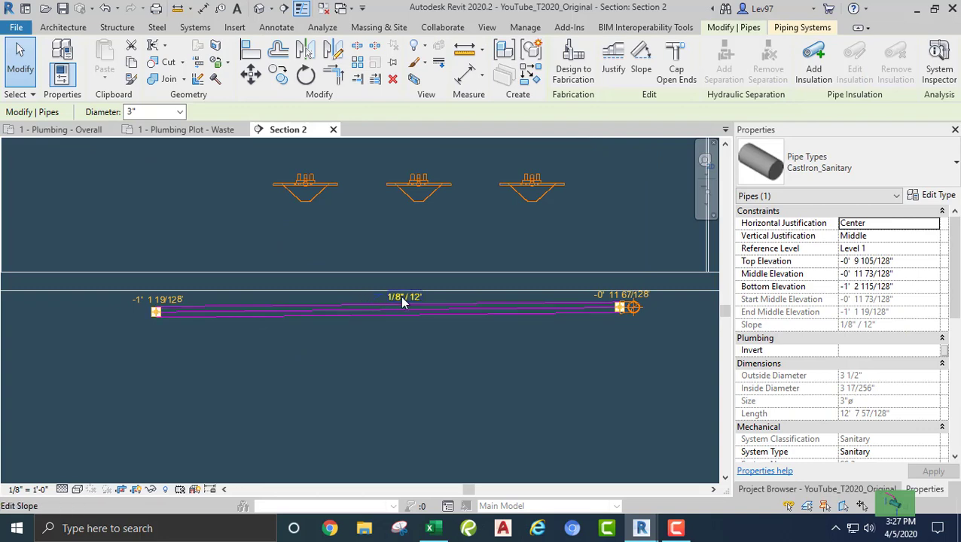
{"action": "scroll", "coordinate": [349, 344], "scroll_direction": "up", "scroll_amount": 1}
{"action": "left_click", "coordinate": [340, 338]}
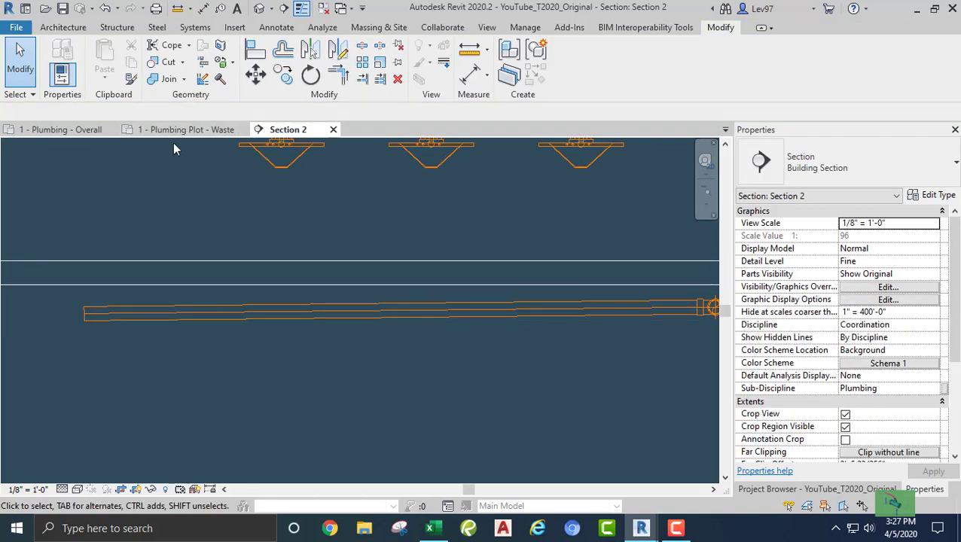
- Return to the 1 - Plumbing - Overall plan and convert the bend in the wall into a tee with its extra opening along the main run
{"action": "left_click", "coordinate": [73, 130]}
{"action": "middle_click_drag", "start_coordinate": [260, 226], "coordinate": [270, 192]}
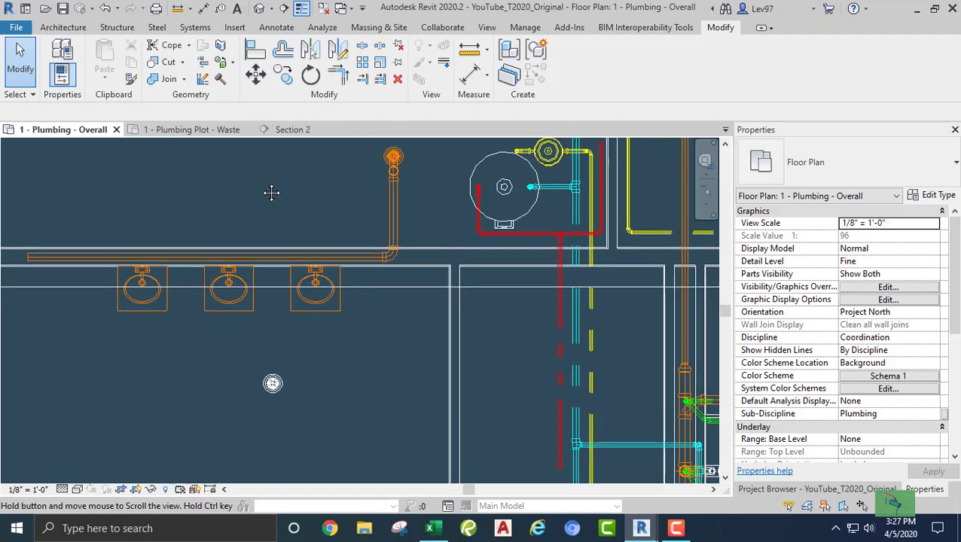
{"action": "scroll", "coordinate": [269, 195], "scroll_direction": "up", "scroll_amount": 3}
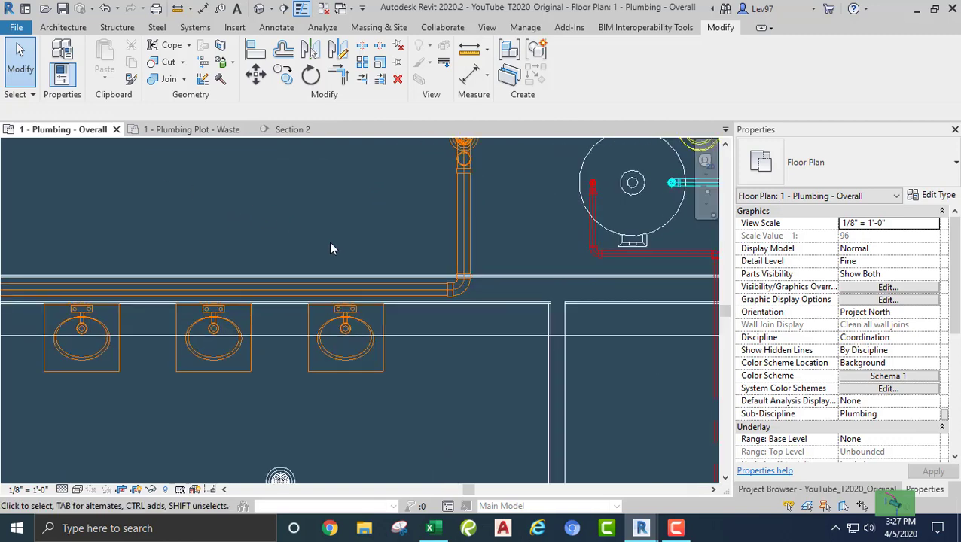
{"action": "left_click", "coordinate": [456, 288]}
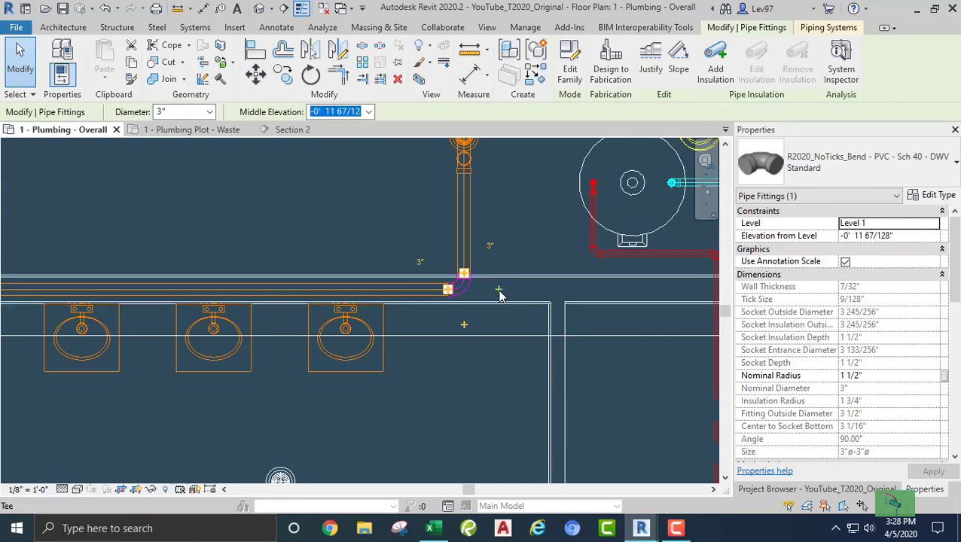
{"action": "left_click", "coordinate": [498, 290]}
{"action": "middle_click_drag", "start_coordinate": [380, 224], "coordinate": [292, 188]}
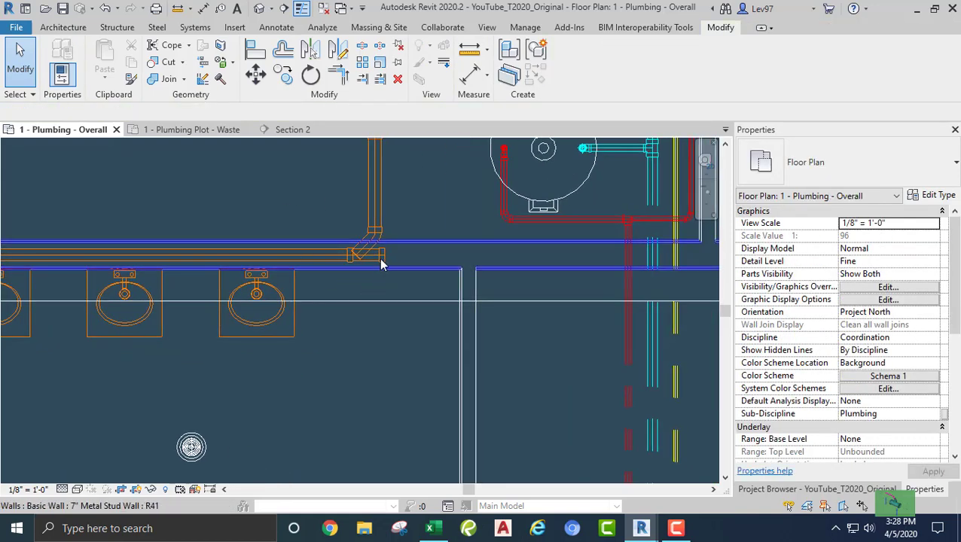
- Draw a 3" pipe stub about 7" long from the wye's open end, sloping up at 1/8" / 12"
{"action": "left_click", "coordinate": [372, 259]}
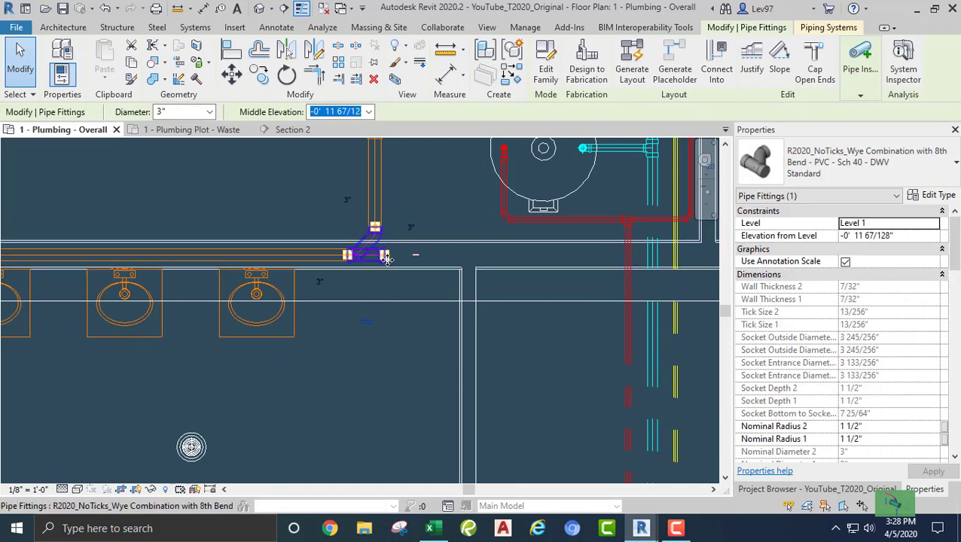
{"action": "right_click", "coordinate": [384, 256]}
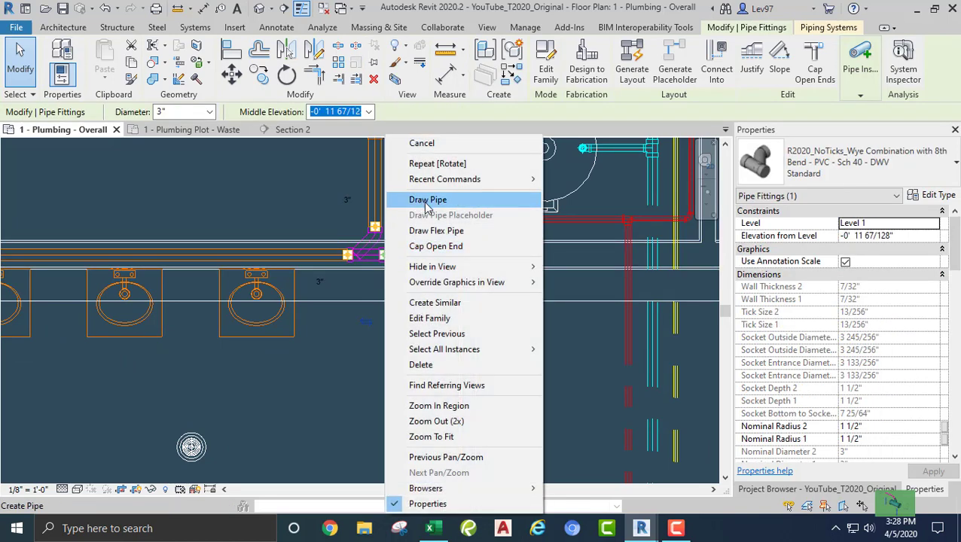
{"action": "left_click", "coordinate": [428, 201]}
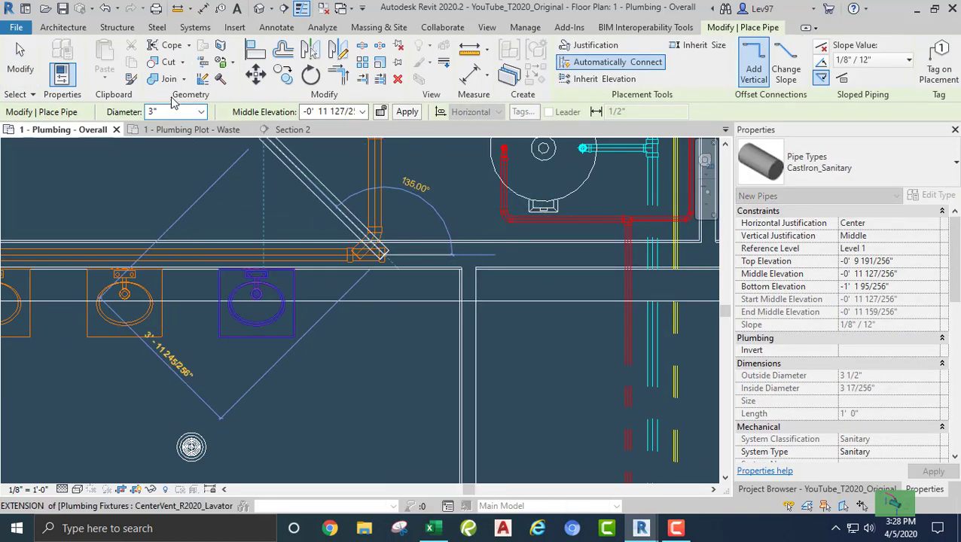
{"action": "left_click", "coordinate": [821, 62]}
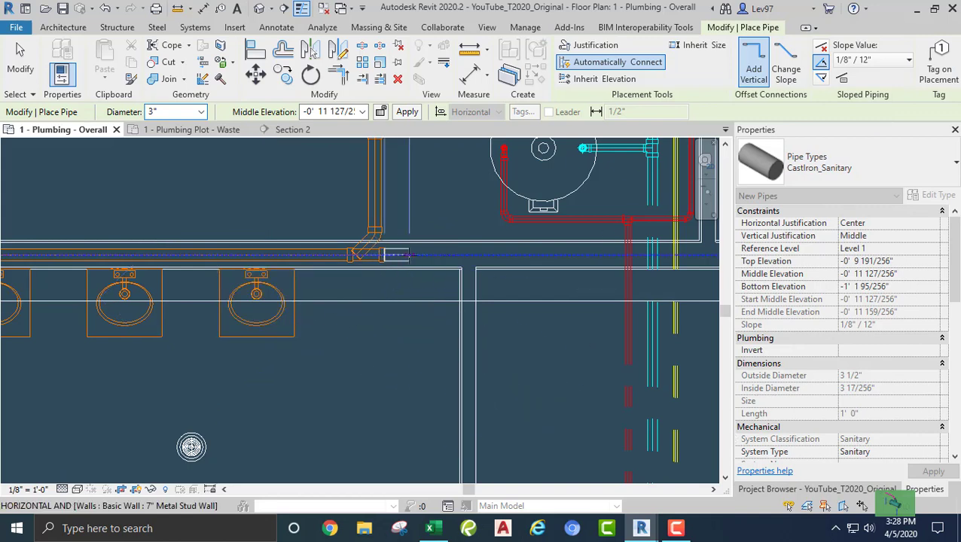
{"action": "left_click", "coordinate": [408, 256]}
{"action": "key", "text": "Escape"}
{"action": "key", "text": "Escape"}
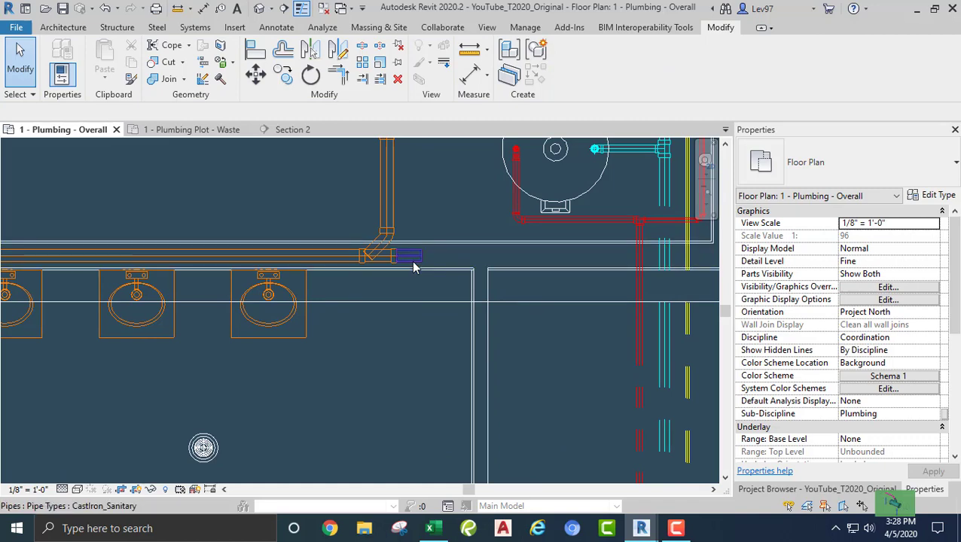
- Cap the open end of the short pipe stub beyond the wye
{"action": "left_click", "coordinate": [327, 214]}
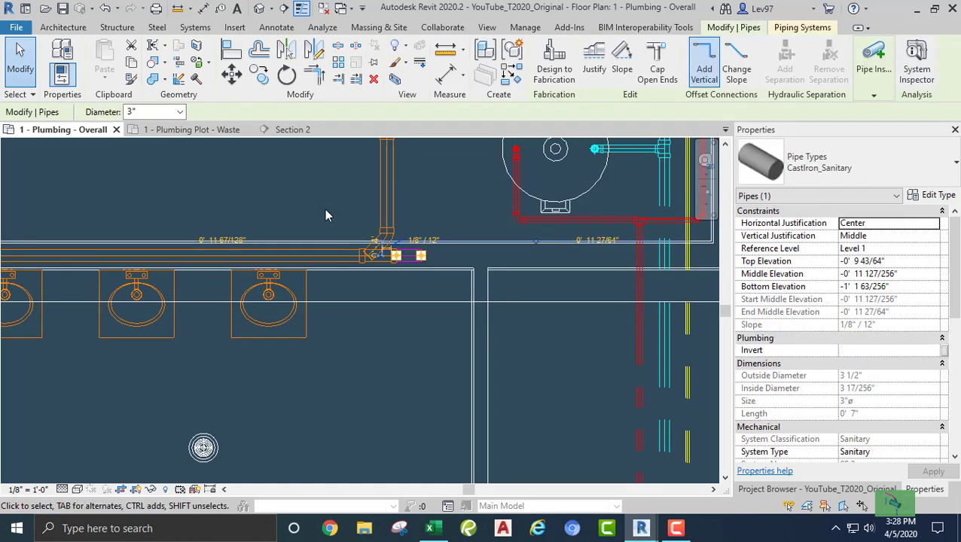
{"action": "left_click", "coordinate": [656, 54]}
{"action": "middle_click_drag", "start_coordinate": [241, 206], "coordinate": [292, 213]}
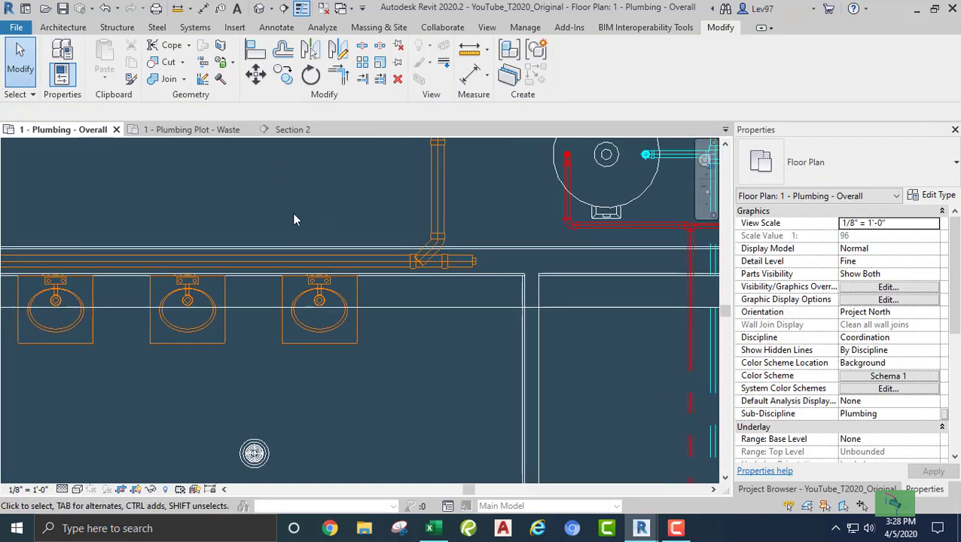
- Check the fixture units in the properties of the sloped pipe behind the lavatories
{"action": "left_click", "coordinate": [306, 260]}
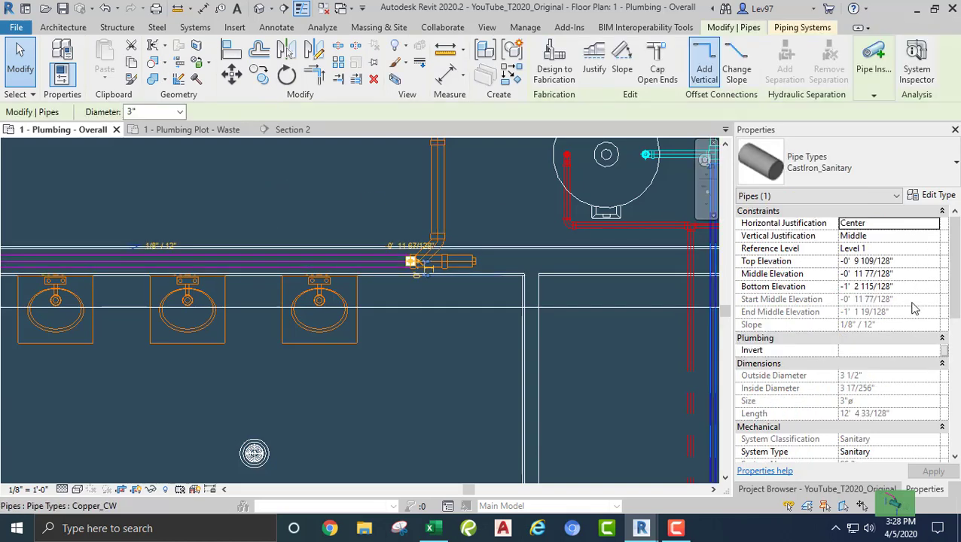
{"action": "scroll", "coordinate": [844, 379], "scroll_direction": "down", "scroll_amount": 5}
{"action": "scroll", "coordinate": [833, 370], "scroll_direction": "down", "scroll_amount": 3}
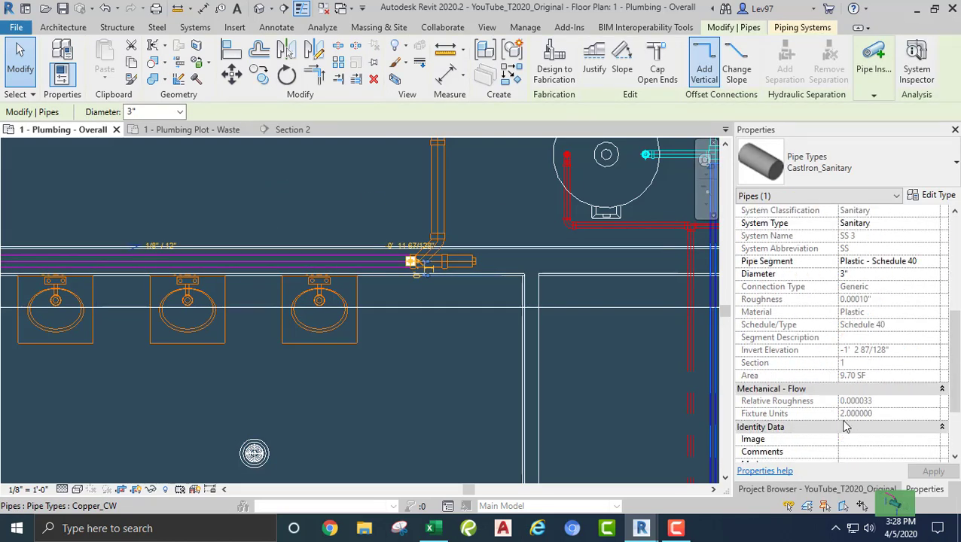
{"action": "left_click", "coordinate": [335, 174]}
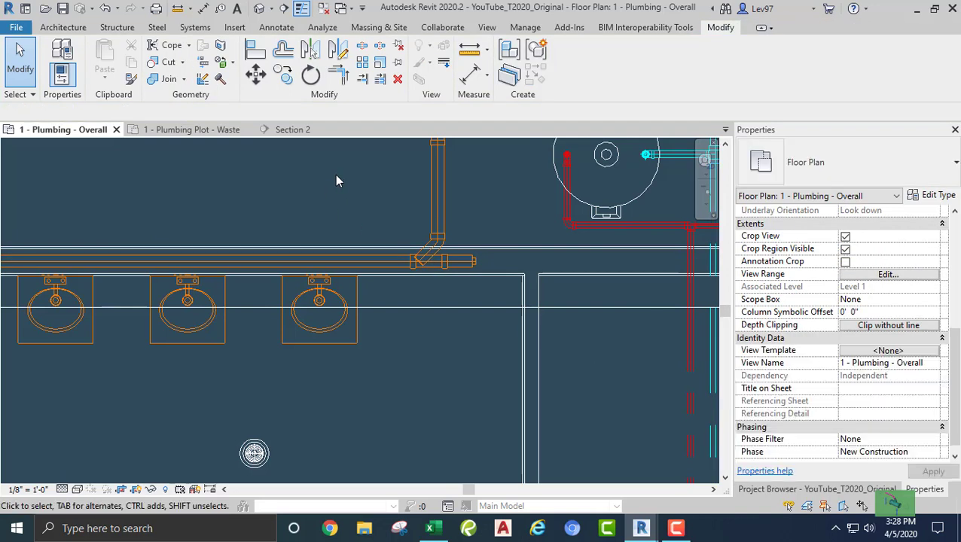
- Rotate the Section 2 line 90° beside the lavatory nearest the wye, reduce its far clip offset to about 10 3/4", and move it over that lavatory
{"action": "middle_click_drag", "start_coordinate": [335, 174], "coordinate": [354, 279]}
{"action": "scroll", "coordinate": [350, 275], "scroll_direction": "down", "scroll_amount": 1}
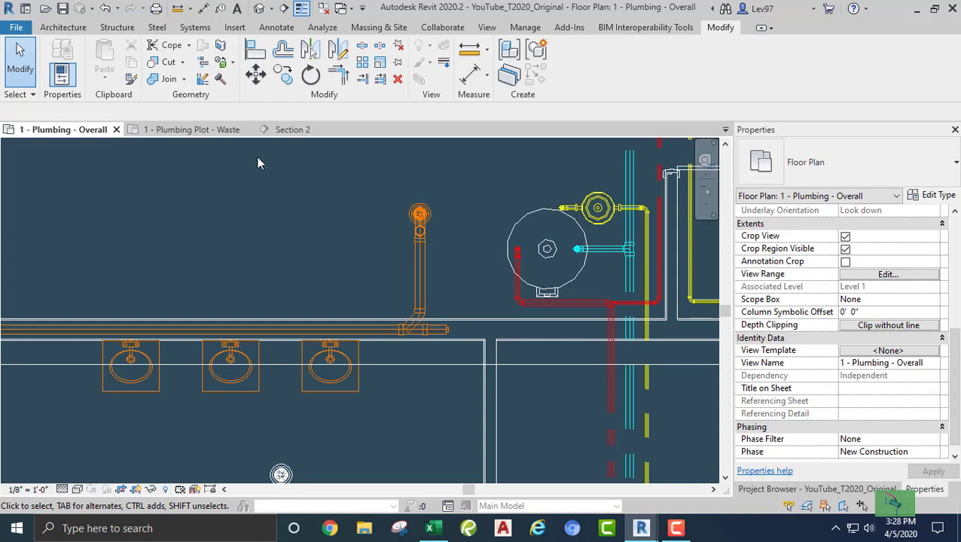
{"action": "left_click", "coordinate": [406, 364]}
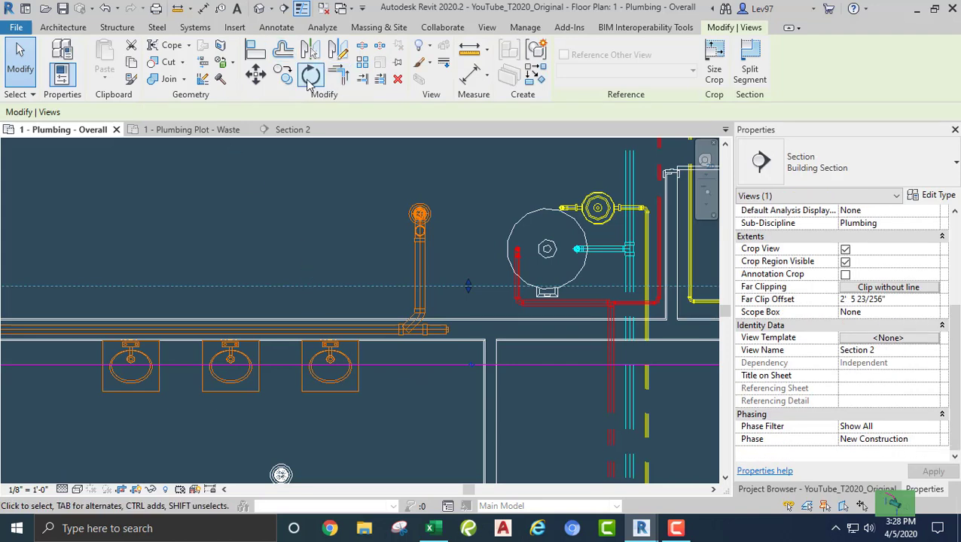
{"action": "left_click", "coordinate": [310, 75]}
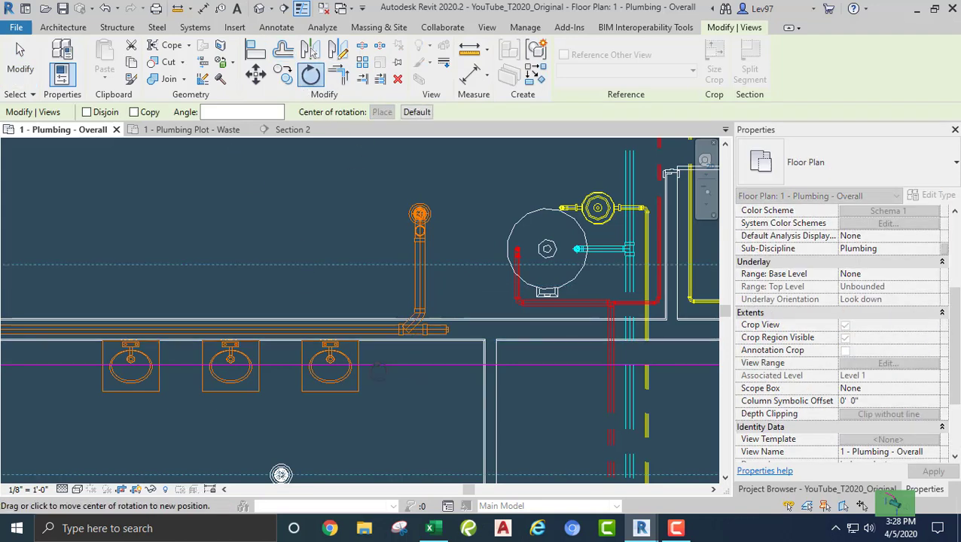
{"action": "left_click", "coordinate": [372, 365]}
{"action": "left_click", "coordinate": [380, 245]}
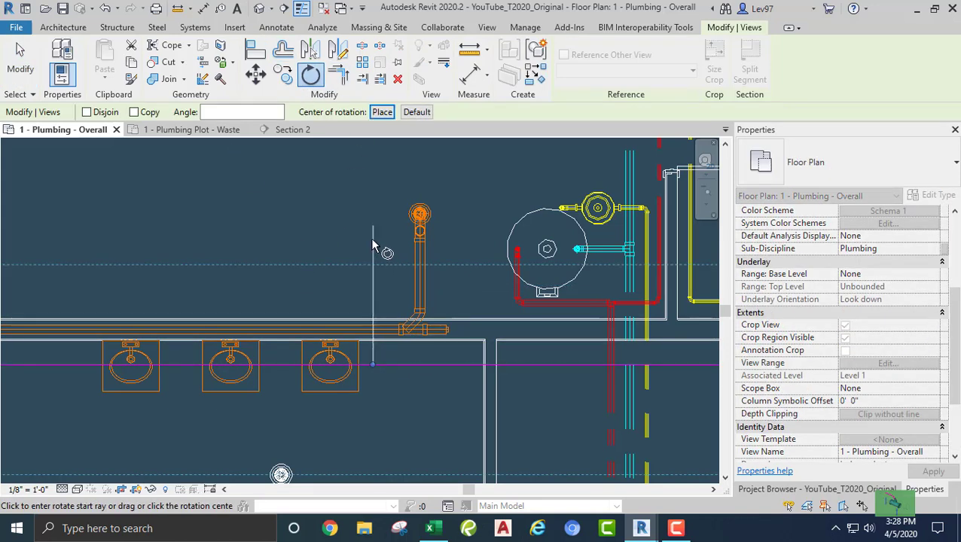
{"action": "type", "text": "90"}
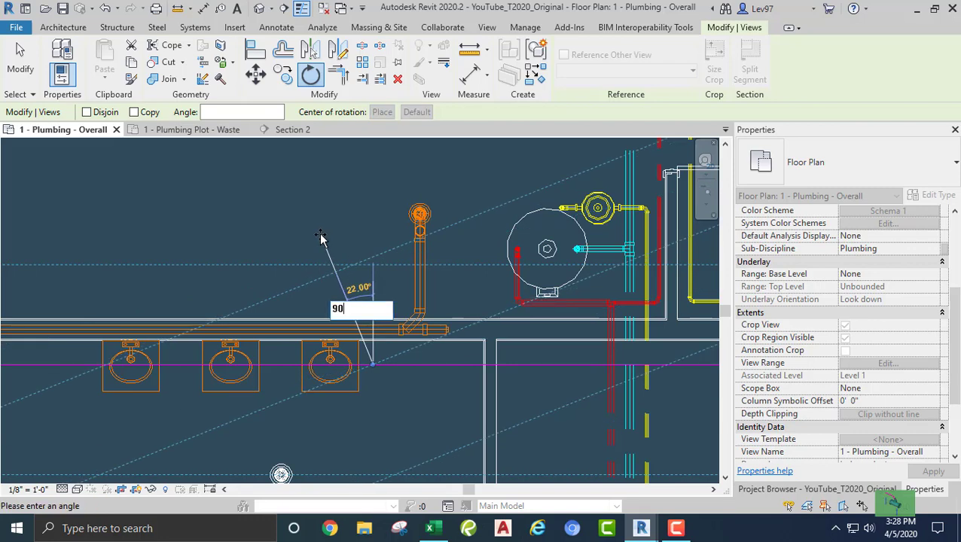
{"action": "key", "text": "Return"}
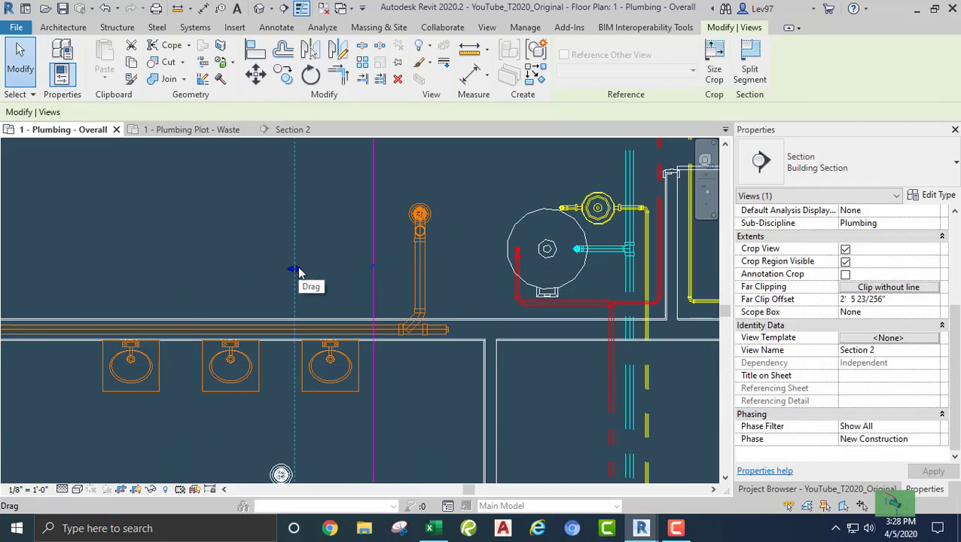
{"action": "left_click_drag", "start_coordinate": [299, 274], "coordinate": [347, 258]}
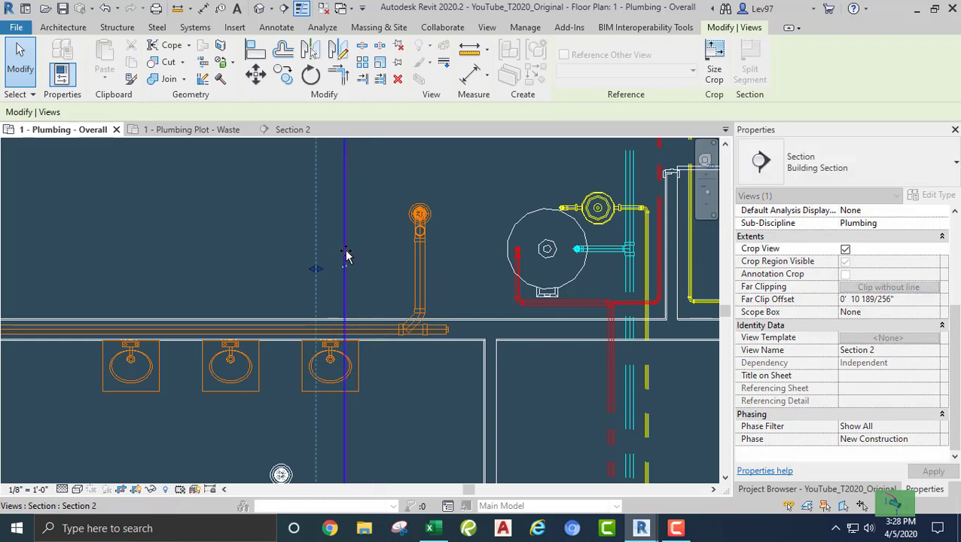
- In Section 2, draw 1 1/2" sanitary pipe from the lavatory outlet down to 1' 3", across into the wall, and 1' 0" down
{"action": "left_click", "coordinate": [296, 132]}
{"action": "scroll", "coordinate": [279, 222], "scroll_direction": "down", "scroll_amount": 1}
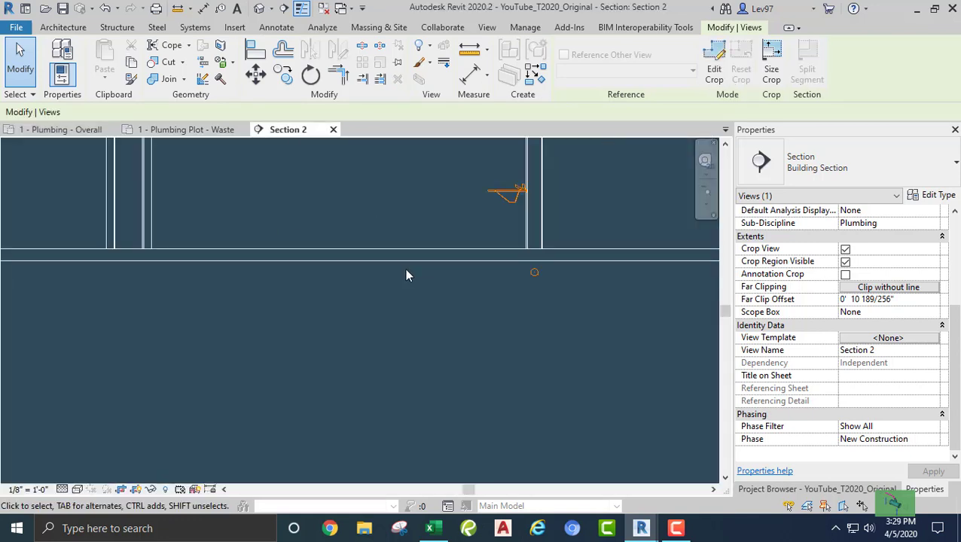
{"action": "middle_click_drag", "start_coordinate": [405, 265], "coordinate": [160, 291]}
{"action": "scroll", "coordinate": [264, 282], "scroll_direction": "up", "scroll_amount": 3}
{"action": "middle_click_drag", "start_coordinate": [290, 325], "coordinate": [352, 482]}
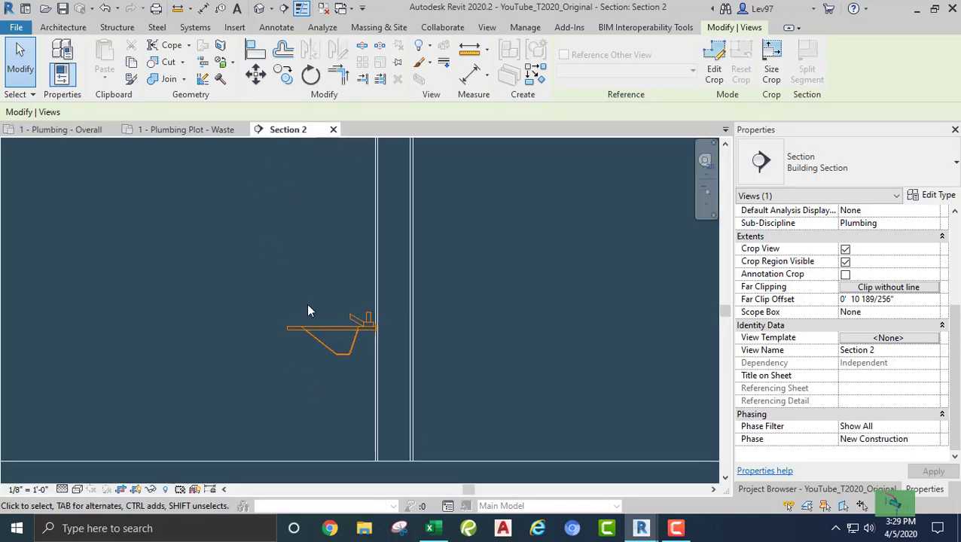
{"action": "left_click", "coordinate": [317, 334]}
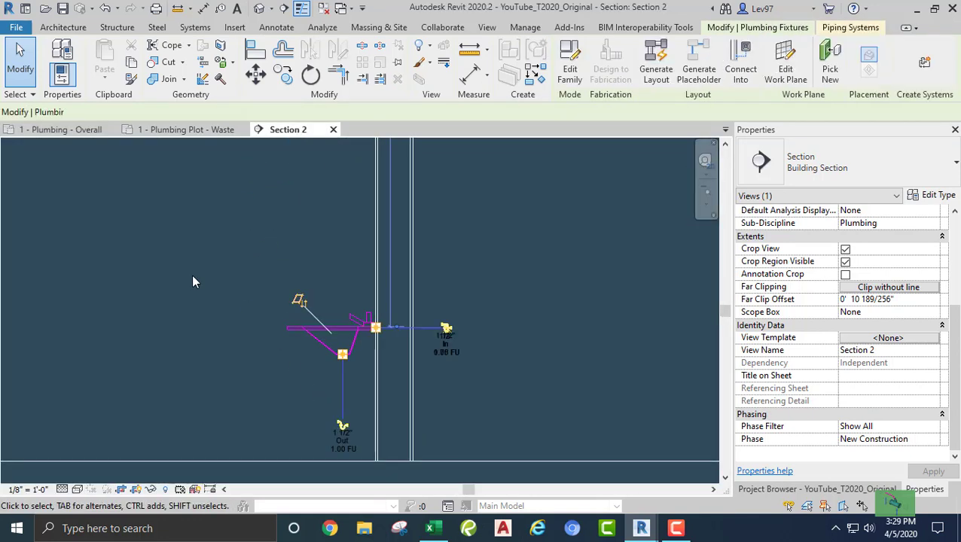
{"action": "left_click", "coordinate": [343, 431]}
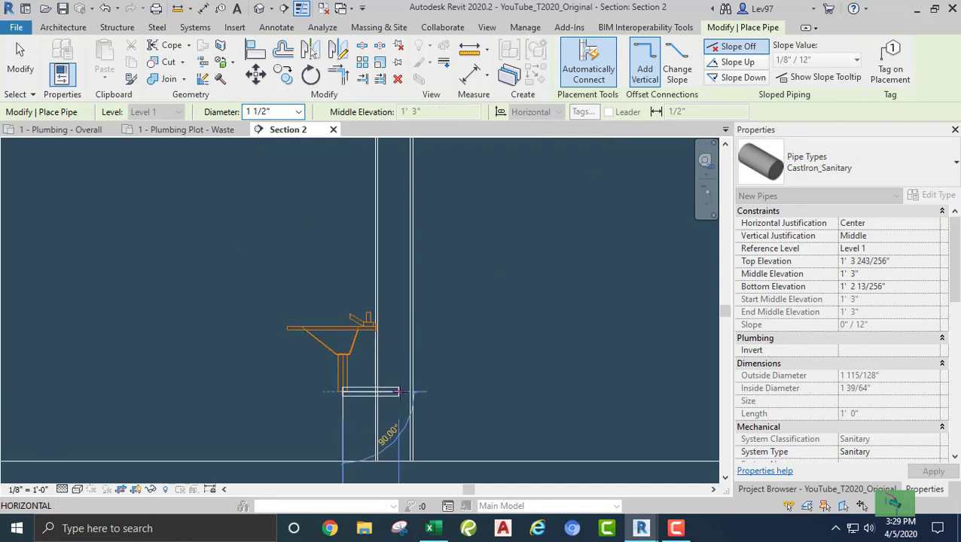
{"action": "left_click", "coordinate": [403, 440]}
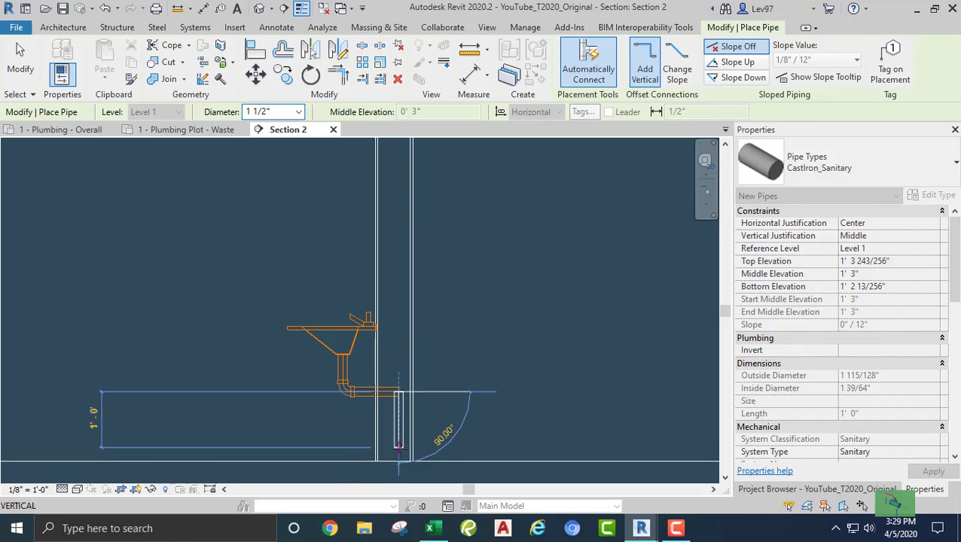
{"action": "left_click", "coordinate": [400, 446]}
{"action": "key", "text": "Escape"}
{"action": "key", "text": "Escape"}
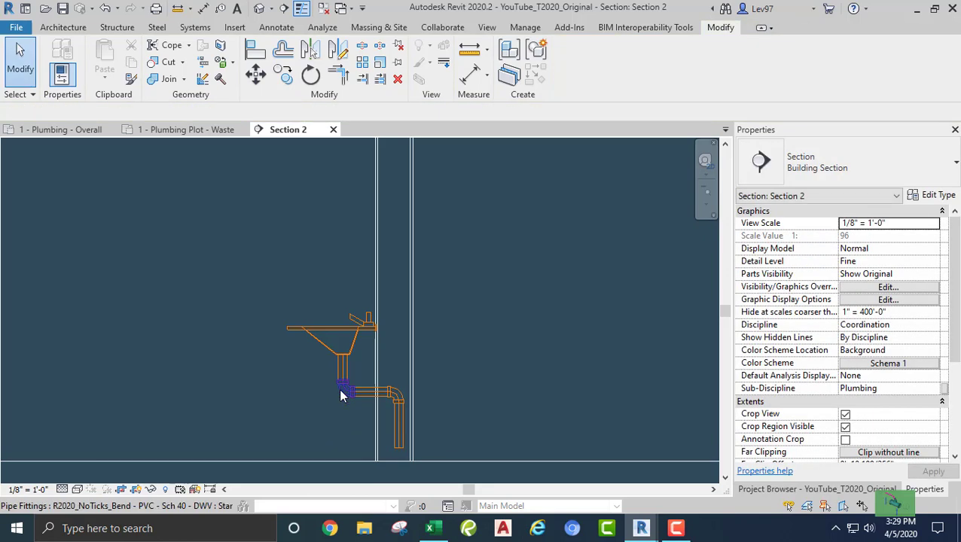
- Change the elbow directly below the lavatory to the R20_Trap P - PVC - Sch 40 - DWV Standard fitting
{"action": "left_click", "coordinate": [345, 387]}
{"action": "left_click", "coordinate": [843, 162]}
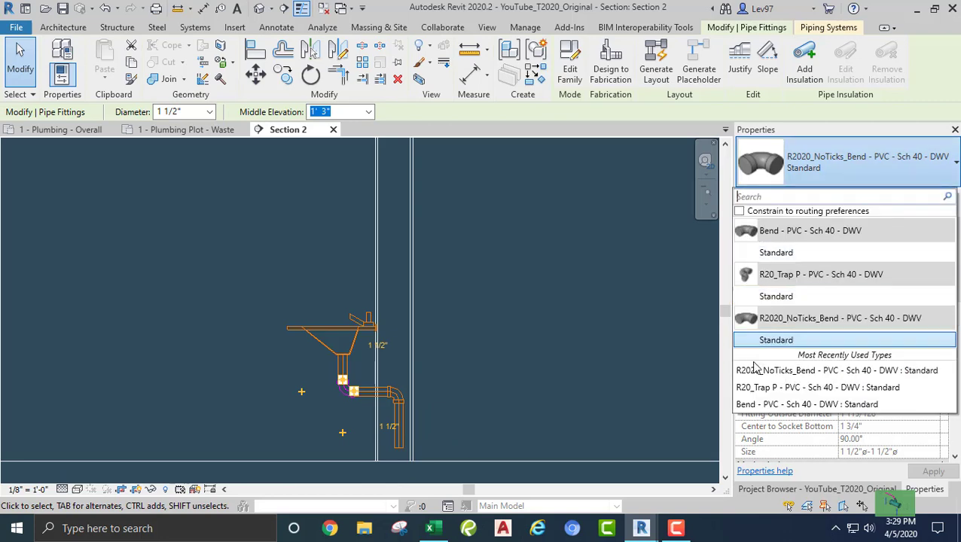
{"action": "left_click", "coordinate": [770, 302]}
{"action": "left_click", "coordinate": [293, 268]}
{"action": "middle_click_drag", "start_coordinate": [320, 267], "coordinate": [352, 221]}
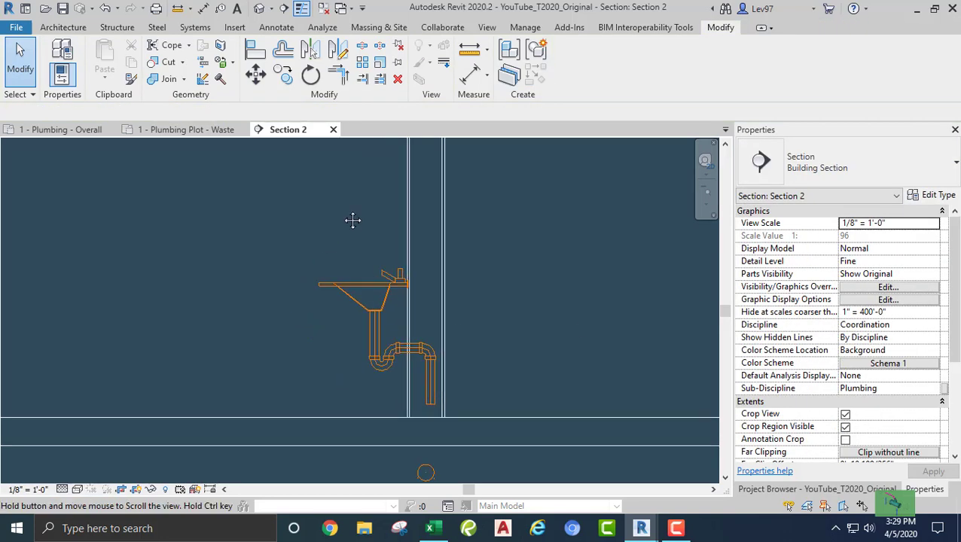
- Raise the horizontal pipe between the P-trap and the wall elbow to a middle elevation of about 1' 10"
{"action": "scroll", "coordinate": [452, 414], "scroll_direction": "up", "scroll_amount": 2}
{"action": "scroll", "coordinate": [453, 351], "scroll_direction": "up", "scroll_amount": 1}
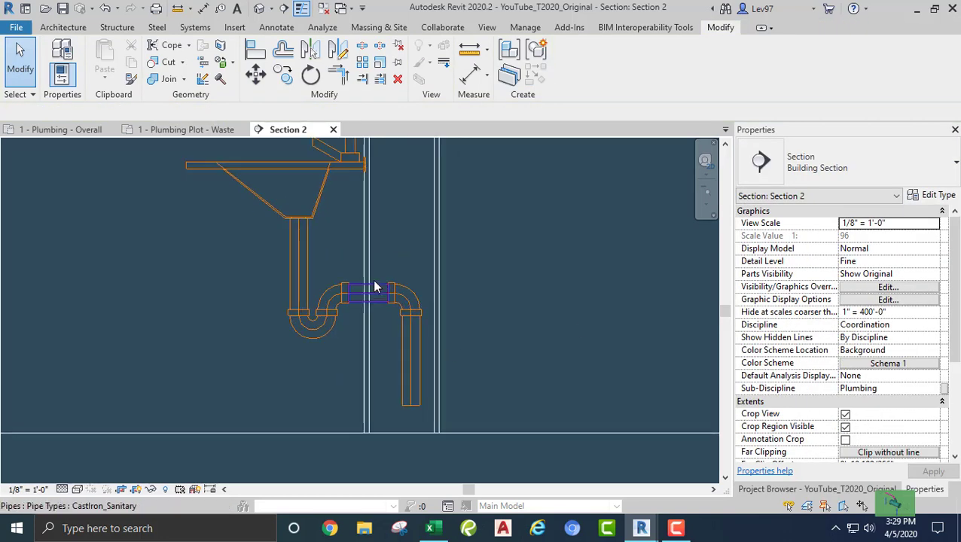
{"action": "left_click", "coordinate": [377, 288]}
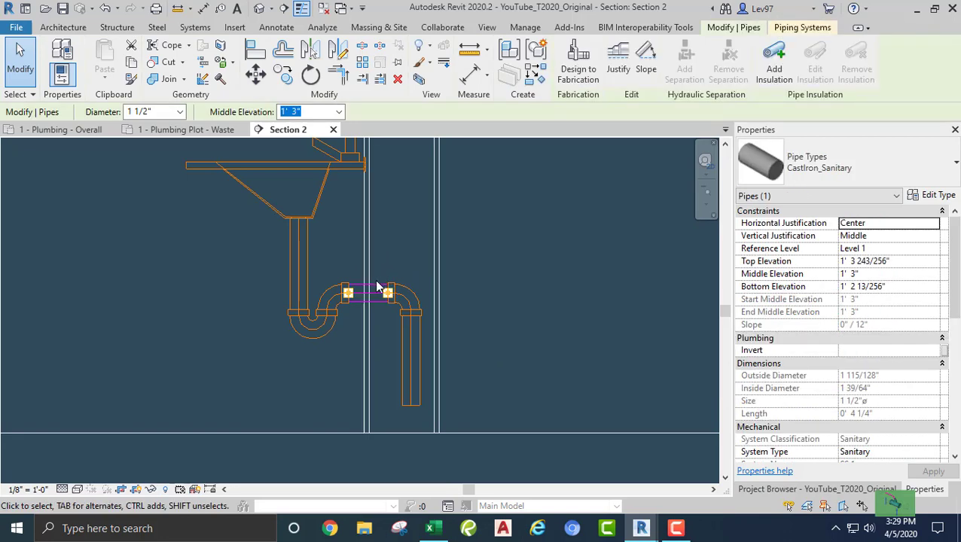
{"action": "left_click_drag", "start_coordinate": [376, 284], "coordinate": [377, 222]}
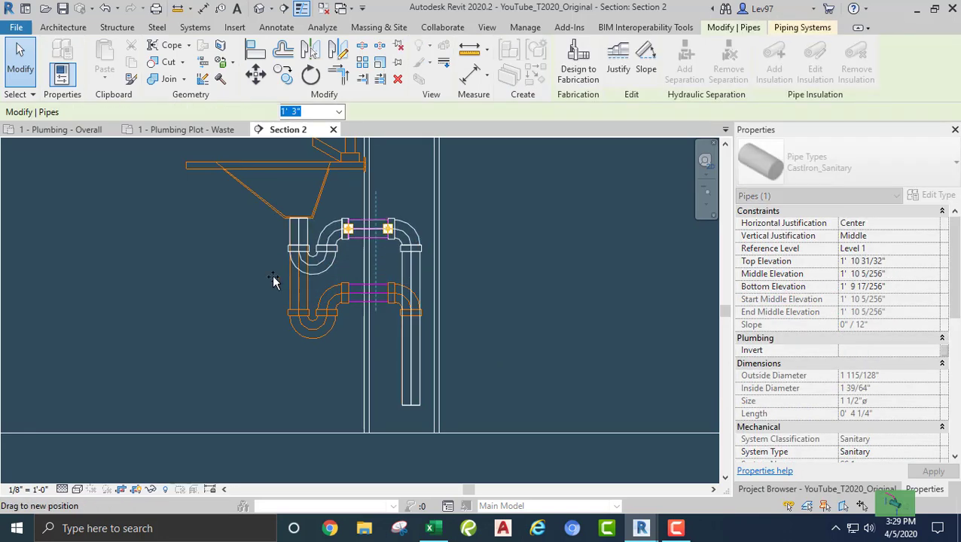
{"action": "left_click_drag", "start_coordinate": [273, 281], "coordinate": [244, 274]}
{"action": "left_click", "coordinate": [235, 290]}
{"action": "scroll", "coordinate": [235, 291], "scroll_direction": "down", "scroll_amount": 3}
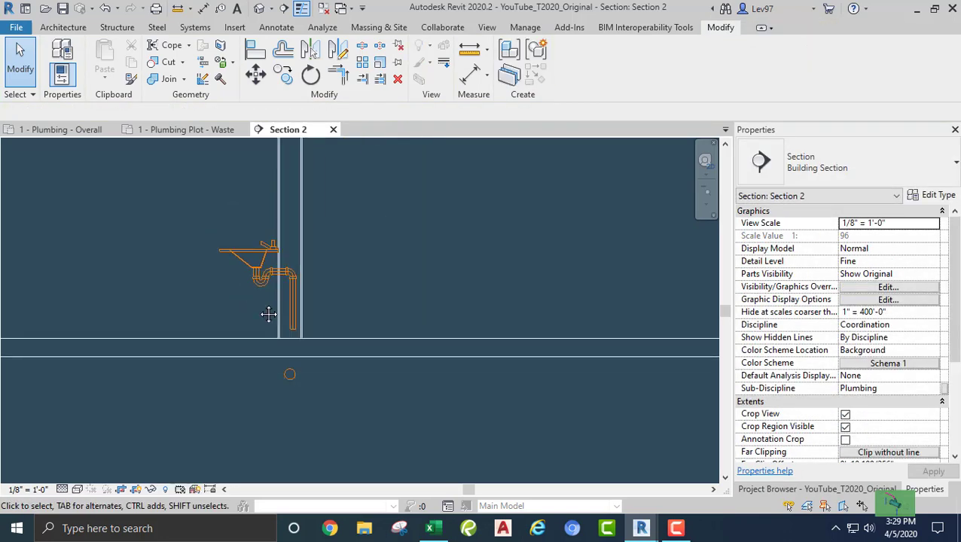
- Set the diameter of the vertical drop pipe inside the wall to 2"
{"action": "middle_click_drag", "start_coordinate": [268, 314], "coordinate": [404, 344]}
{"action": "scroll", "coordinate": [424, 412], "scroll_direction": "up", "scroll_amount": 3}
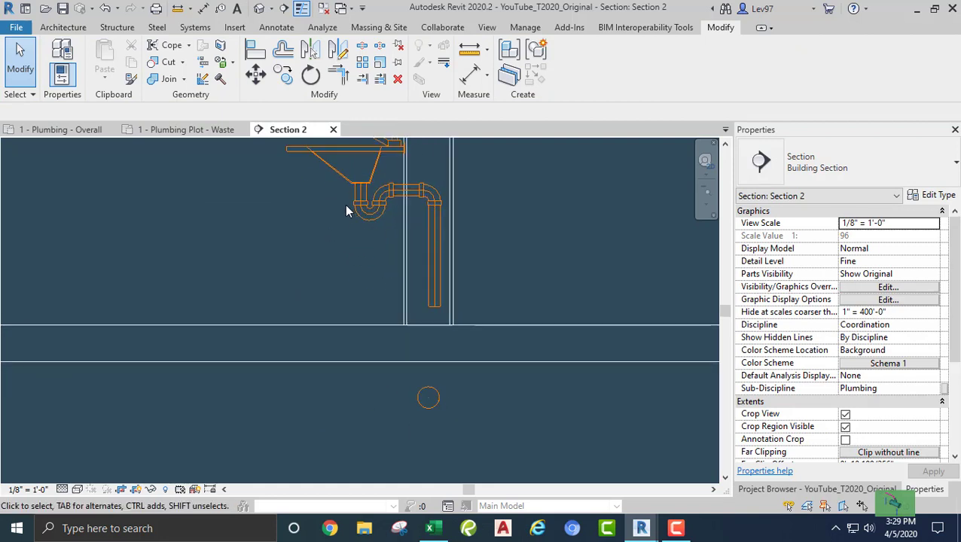
{"action": "left_click", "coordinate": [435, 285]}
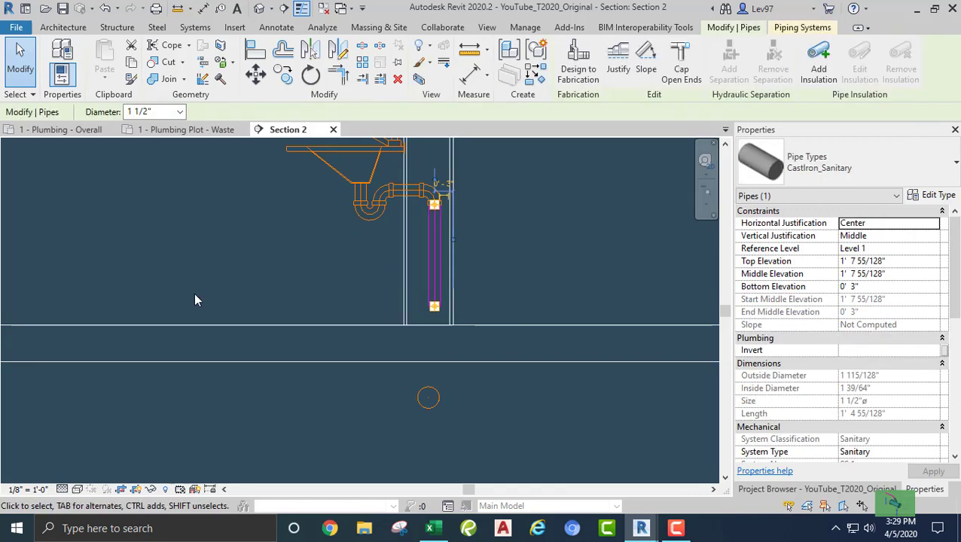
{"action": "left_click", "coordinate": [182, 113]}
{"action": "left_click", "coordinate": [129, 187]}
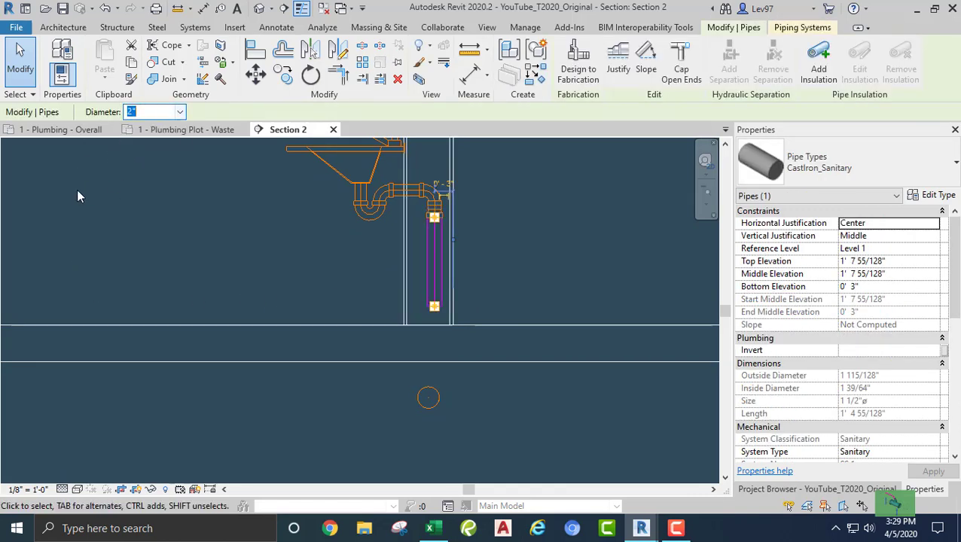
{"action": "left_click", "coordinate": [314, 220]}
- Align the centerline of the vertical drop pipe with the center of the waste main below the floor
{"action": "middle_click_drag", "start_coordinate": [310, 223], "coordinate": [370, 254]}
{"action": "left_click", "coordinate": [257, 58]}
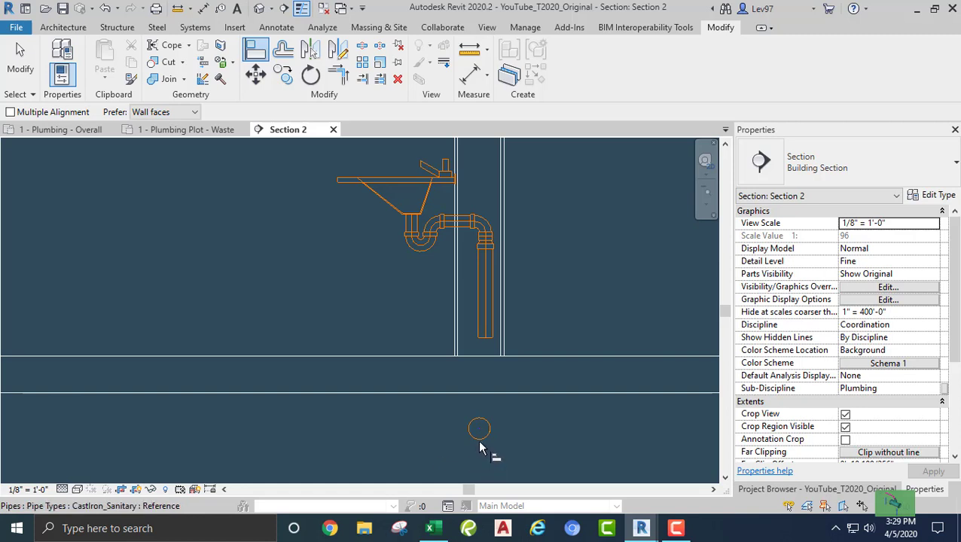
{"action": "middle_click_drag", "start_coordinate": [480, 447], "coordinate": [432, 285]}
{"action": "middle_click_drag", "start_coordinate": [378, 270], "coordinate": [365, 444]}
{"action": "scroll", "coordinate": [417, 412], "scroll_direction": "up", "scroll_amount": 3}
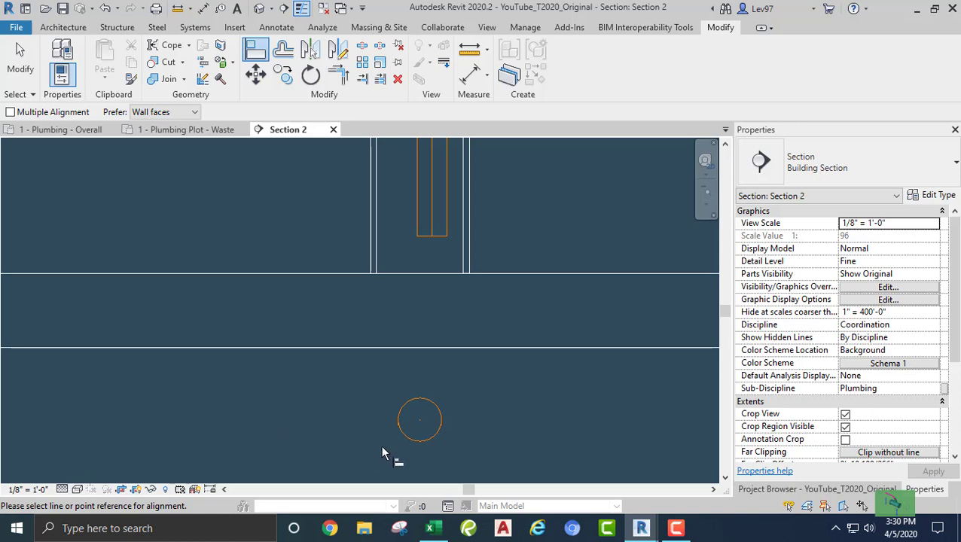
{"action": "left_click", "coordinate": [407, 444]}
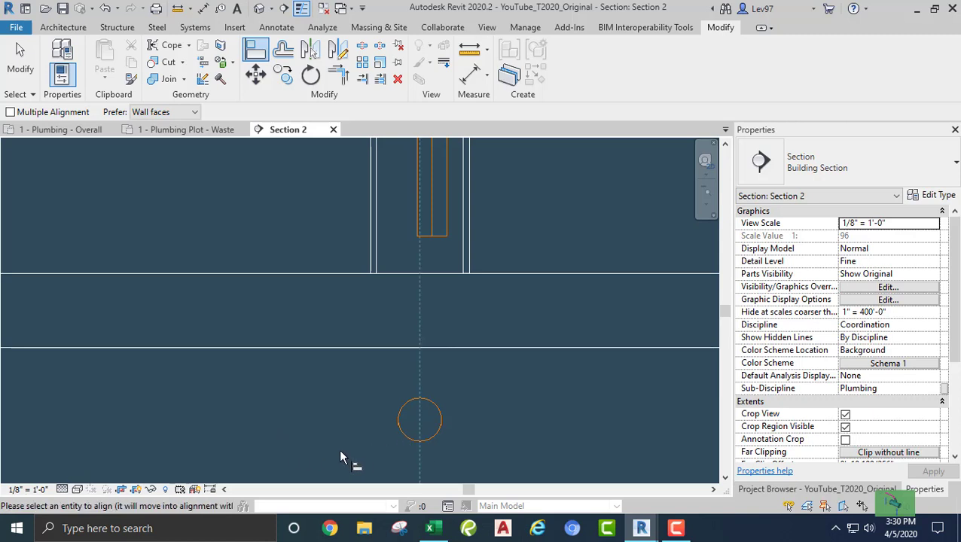
{"action": "left_click", "coordinate": [432, 192]}
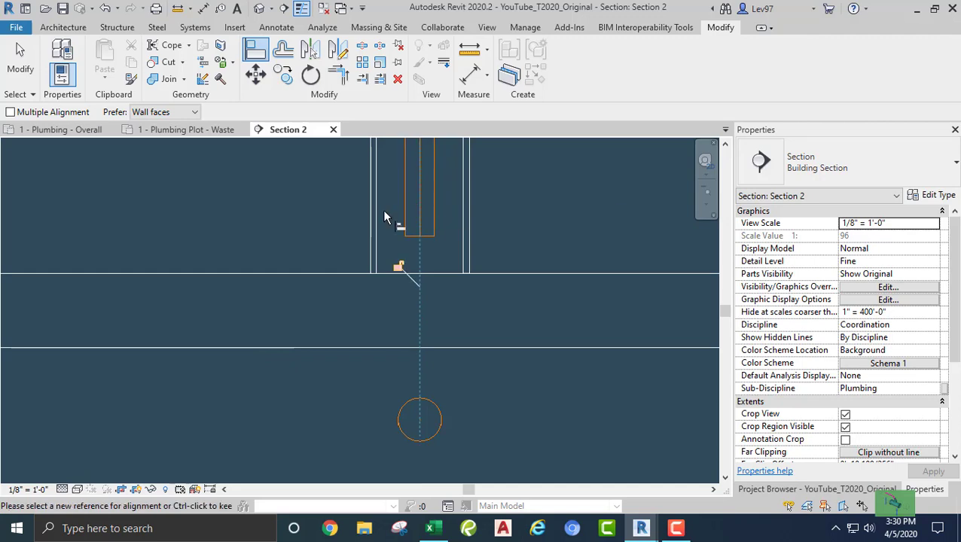
{"action": "key", "text": "Escape"}
{"action": "scroll", "coordinate": [289, 229], "scroll_direction": "down", "scroll_amount": 3}
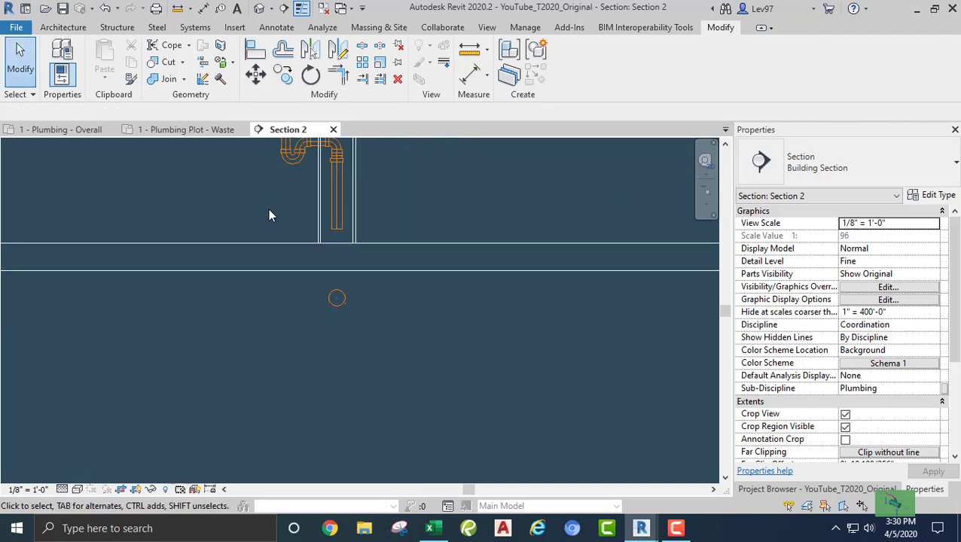
- In the 1 - Plumbing - Overall plan, move the Section 2 line over to the middle lavatory
{"action": "middle_click_drag", "start_coordinate": [269, 208], "coordinate": [369, 268]}
{"action": "left_click", "coordinate": [51, 132]}
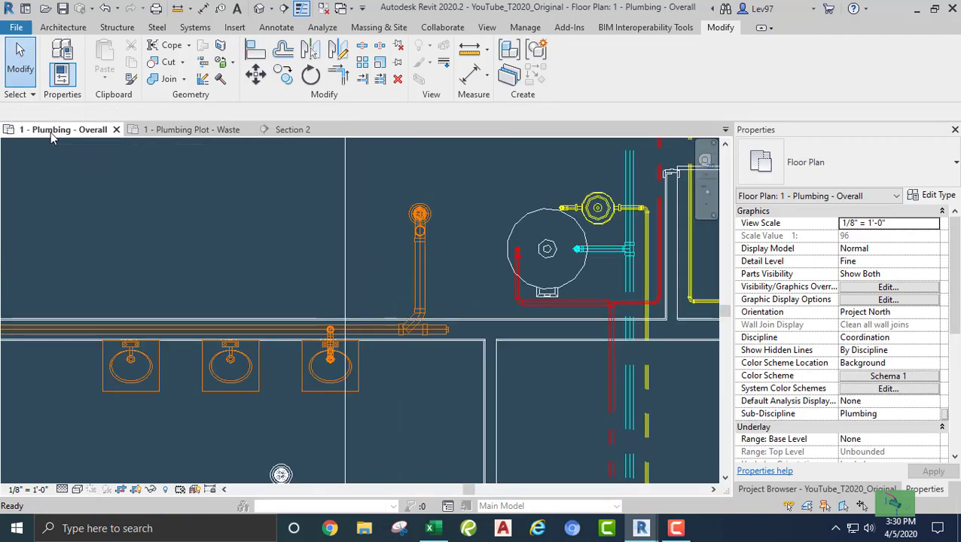
{"action": "left_click", "coordinate": [346, 251]}
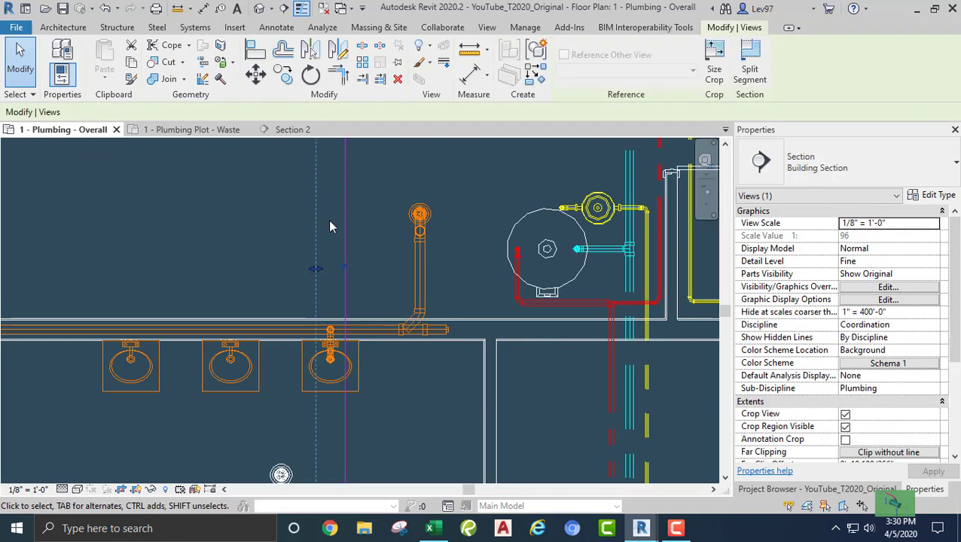
{"action": "left_click_drag", "start_coordinate": [347, 222], "coordinate": [245, 211]}
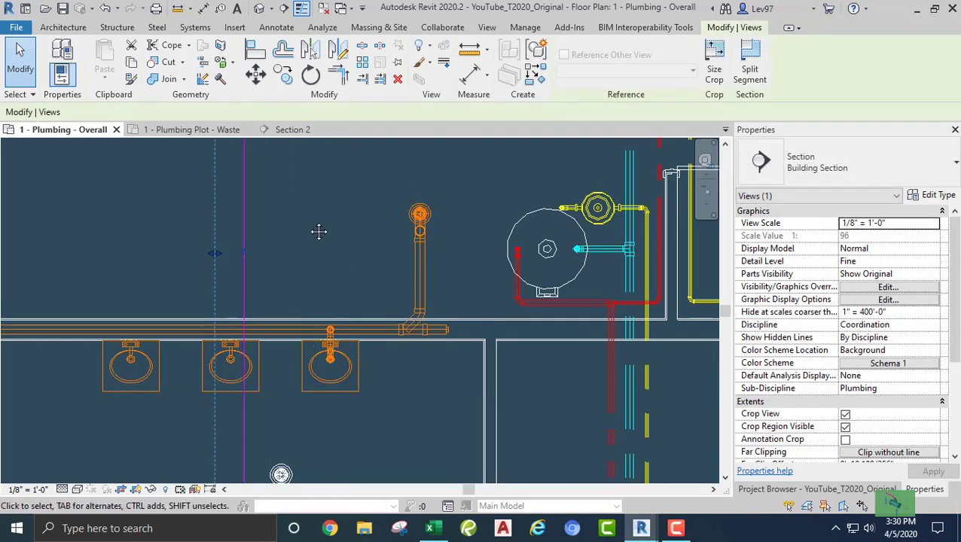
{"action": "middle_click_drag", "start_coordinate": [317, 232], "coordinate": [444, 255]}
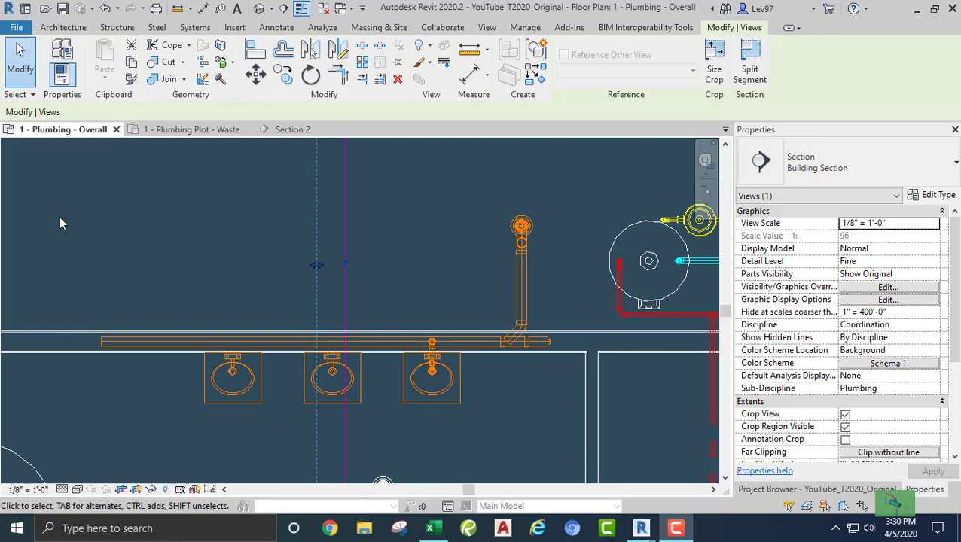
{"action": "middle_click_drag", "start_coordinate": [155, 214], "coordinate": [105, 217]}
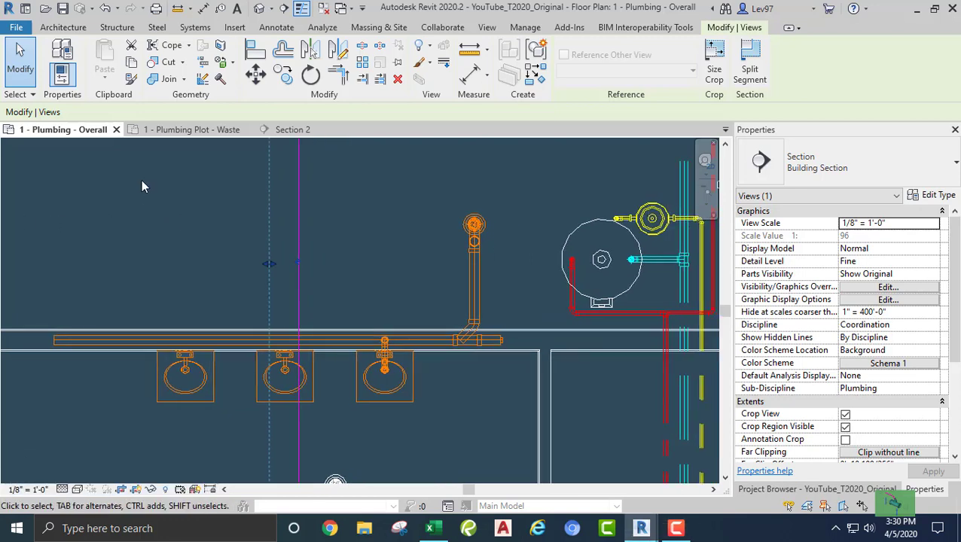
- In Section 2, draw 1 1/2" pipe from the middle lavatory's outlet down to 1' 3", across into the wall, and about 1' 11" down
{"action": "left_click", "coordinate": [291, 131]}
{"action": "left_click", "coordinate": [260, 253]}
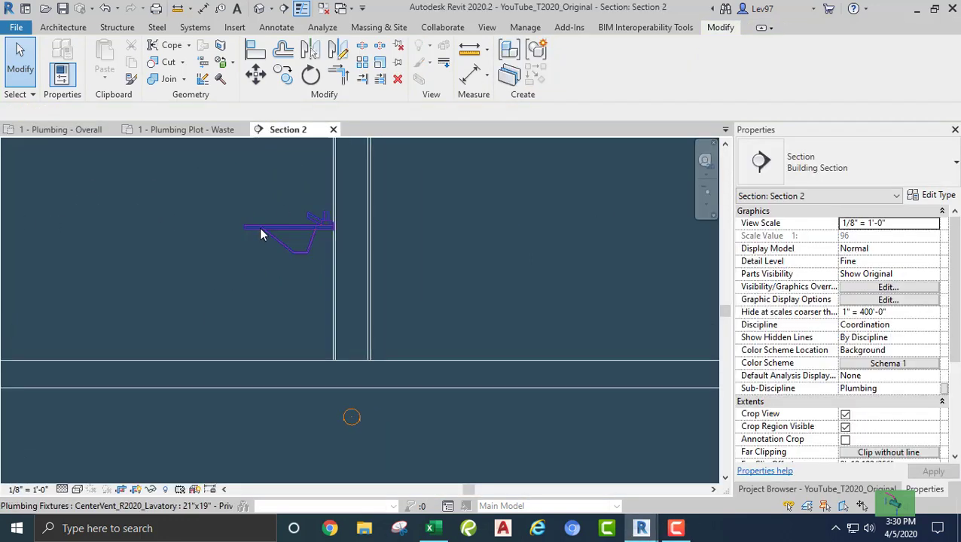
{"action": "left_click", "coordinate": [260, 234]}
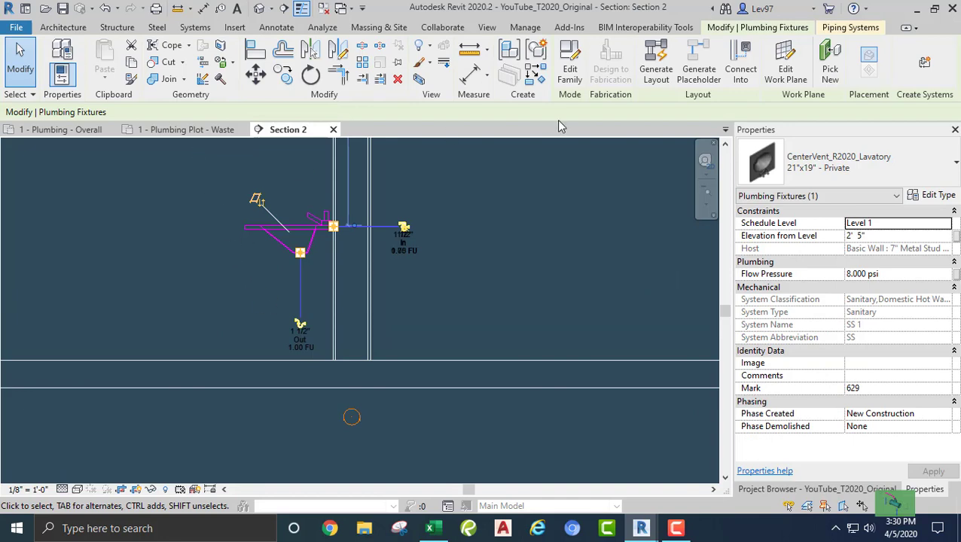
{"action": "left_click", "coordinate": [300, 325]}
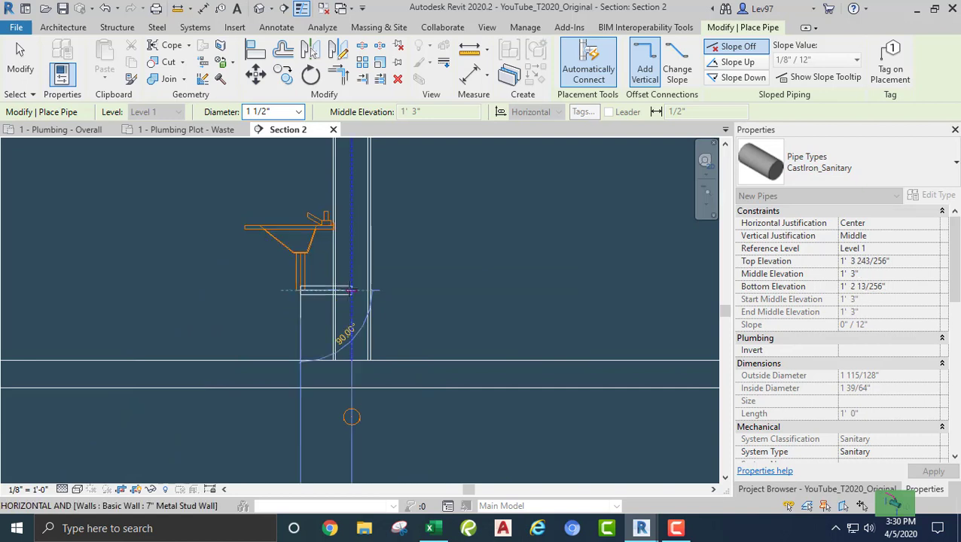
{"action": "left_click", "coordinate": [356, 399]}
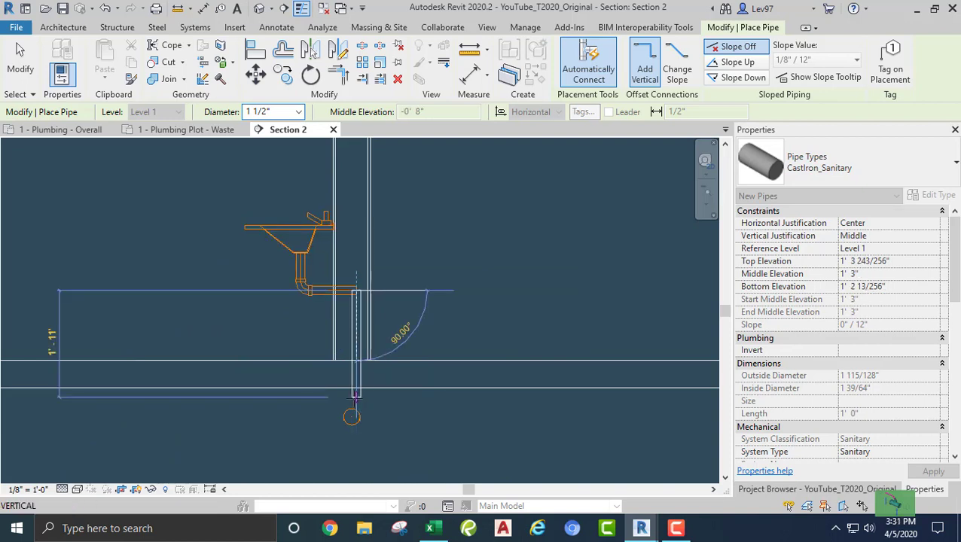
{"action": "left_click", "coordinate": [357, 395]}
{"action": "key", "text": "Escape"}
{"action": "key", "text": "Escape"}
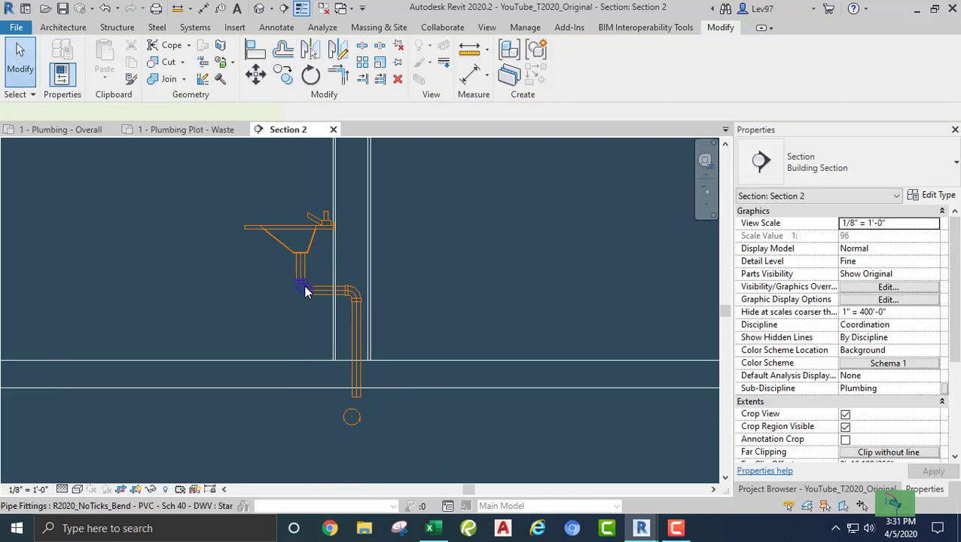
- Change the elbow under the middle lavatory to the R20_Trap P - PVC - Sch 40 - DWV Standard fitting
{"action": "left_click", "coordinate": [306, 292]}
{"action": "left_click", "coordinate": [859, 163]}
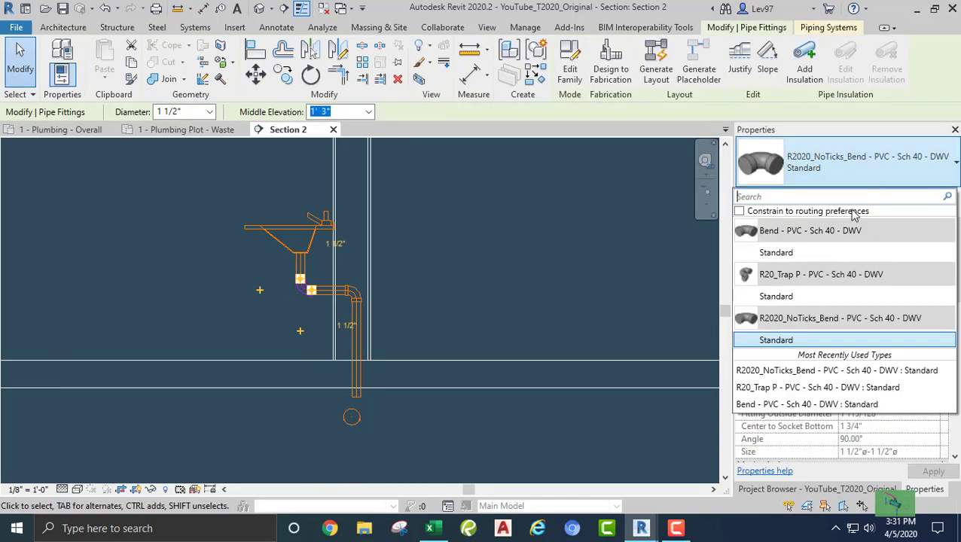
{"action": "left_click", "coordinate": [800, 302]}
{"action": "left_click", "coordinate": [252, 296]}
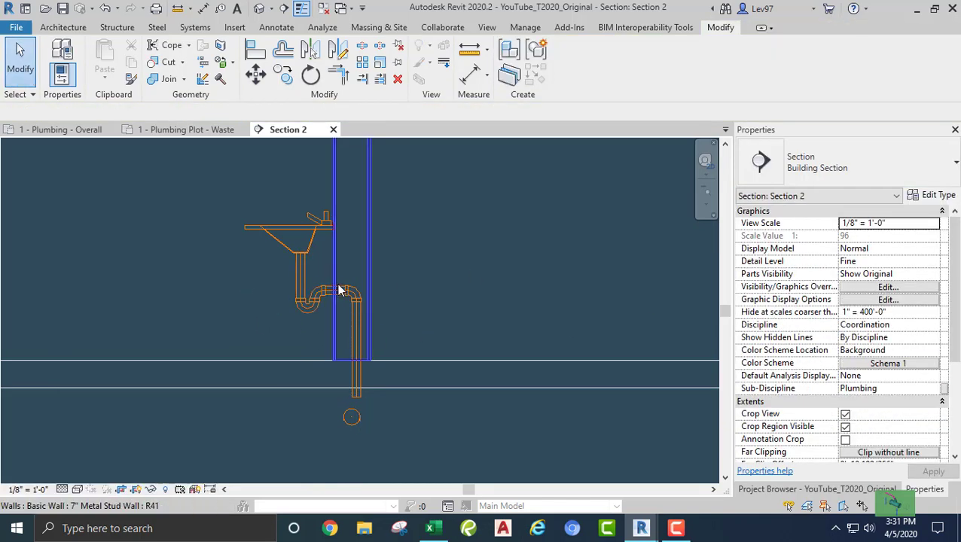
- Raise the middle lavatory's horizontal trap arm to a middle elevation of about 1' 7 5/8"
{"action": "left_click", "coordinate": [329, 312]}
{"action": "scroll", "coordinate": [329, 305], "scroll_direction": "up", "scroll_amount": 2}
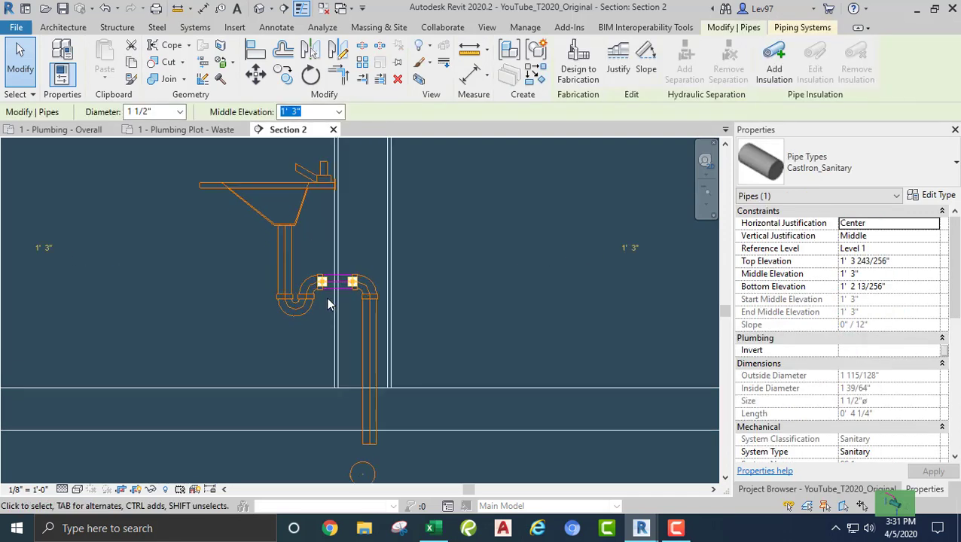
{"action": "left_click_drag", "start_coordinate": [329, 285], "coordinate": [336, 246]}
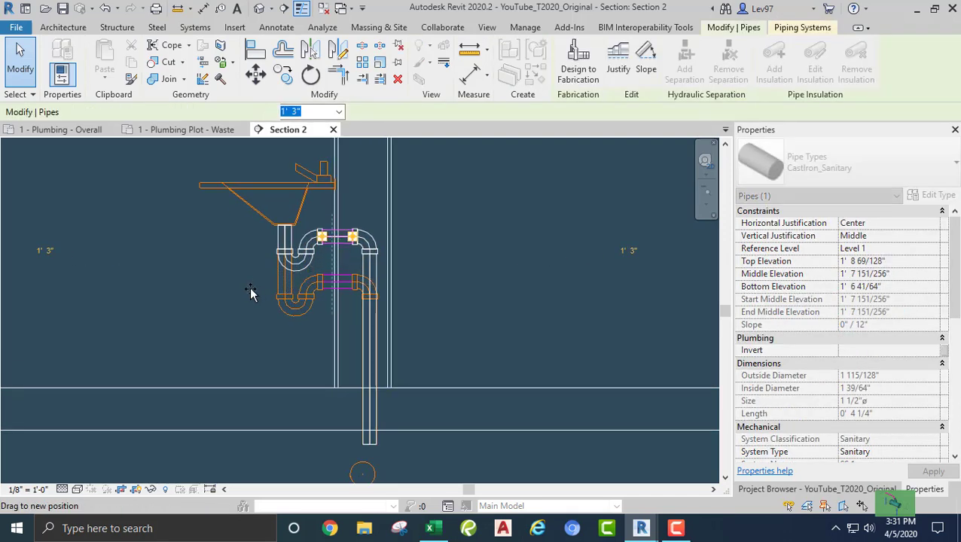
{"action": "left_click", "coordinate": [248, 290]}
{"action": "middle_click_drag", "start_coordinate": [261, 326], "coordinate": [303, 276]}
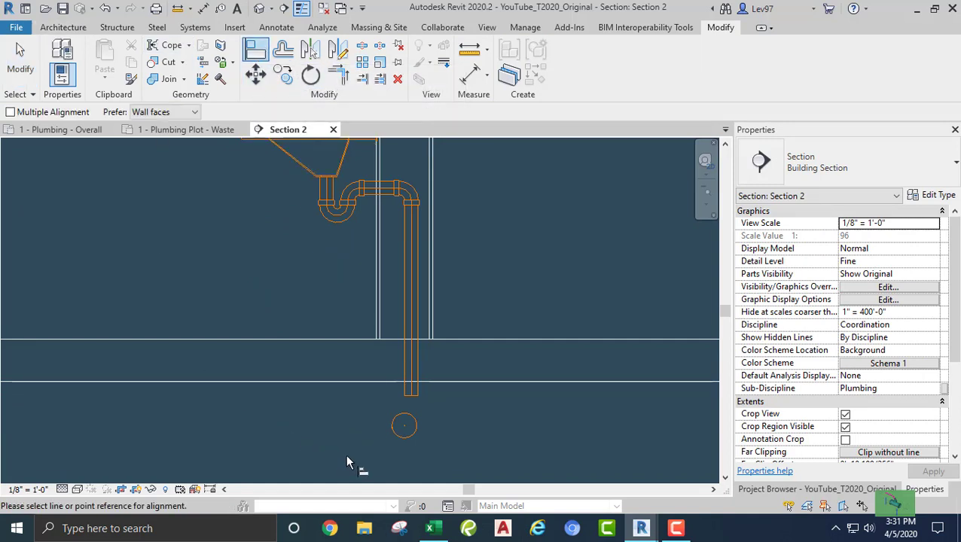
- Align the middle lavatory's vertical drain pipe with the centre of the sanitary main
{"action": "left_click", "coordinate": [407, 427]}
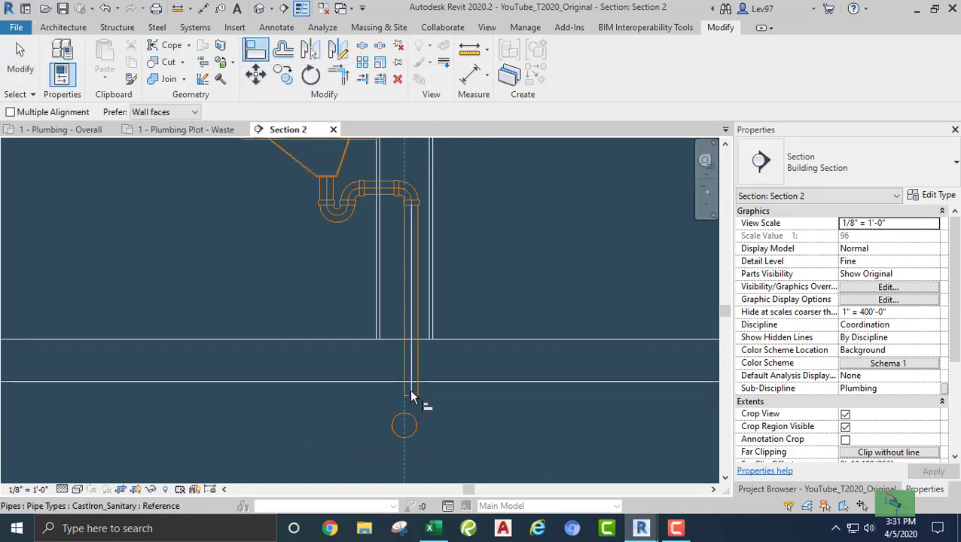
{"action": "left_click", "coordinate": [410, 385]}
{"action": "key", "text": "Escape"}
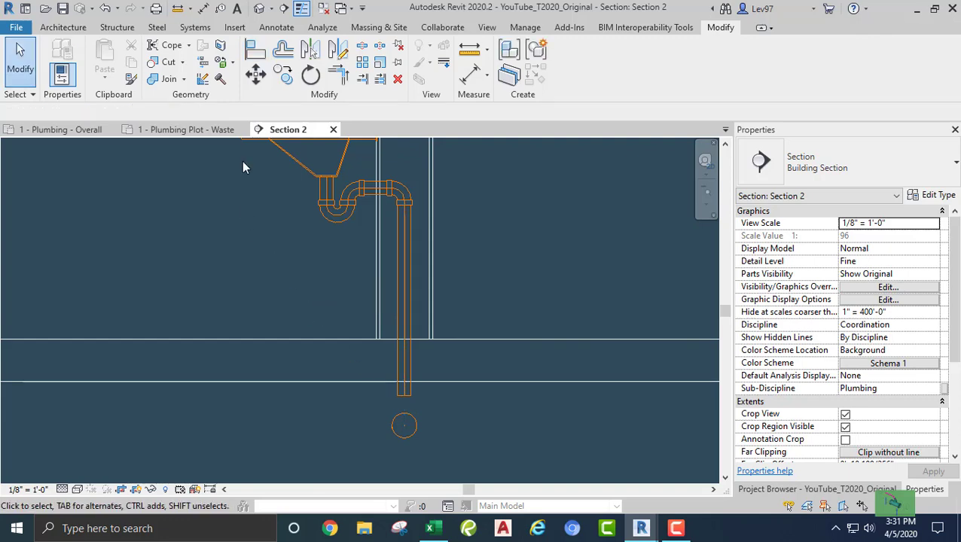
- In the 1 - Plumbing - Overall plan, move the Section 2 line over to the leftmost lavatory
{"action": "left_click", "coordinate": [72, 134]}
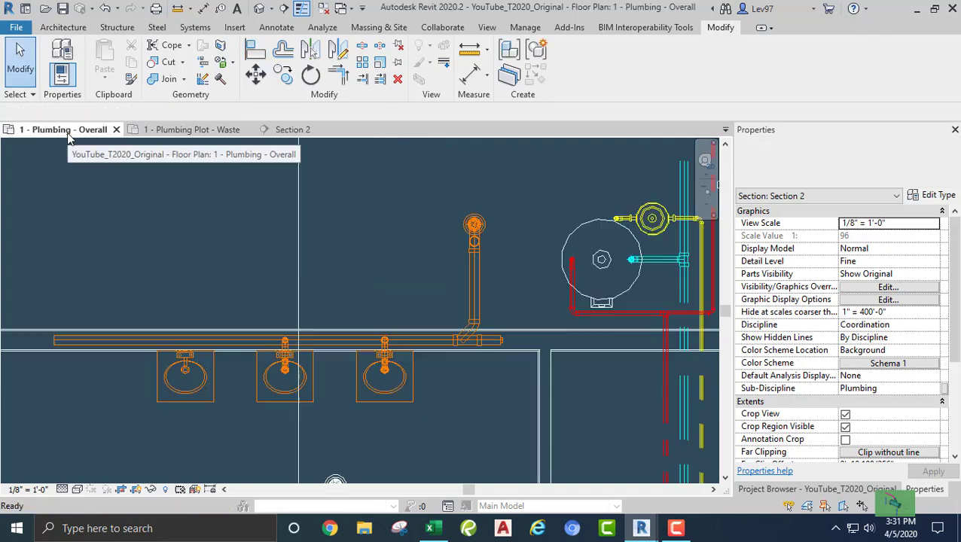
{"action": "left_click", "coordinate": [299, 215]}
{"action": "left_click_drag", "start_coordinate": [299, 205], "coordinate": [199, 205]}
{"action": "left_click", "coordinate": [242, 221]}
{"action": "middle_click_drag", "start_coordinate": [259, 236], "coordinate": [317, 243]}
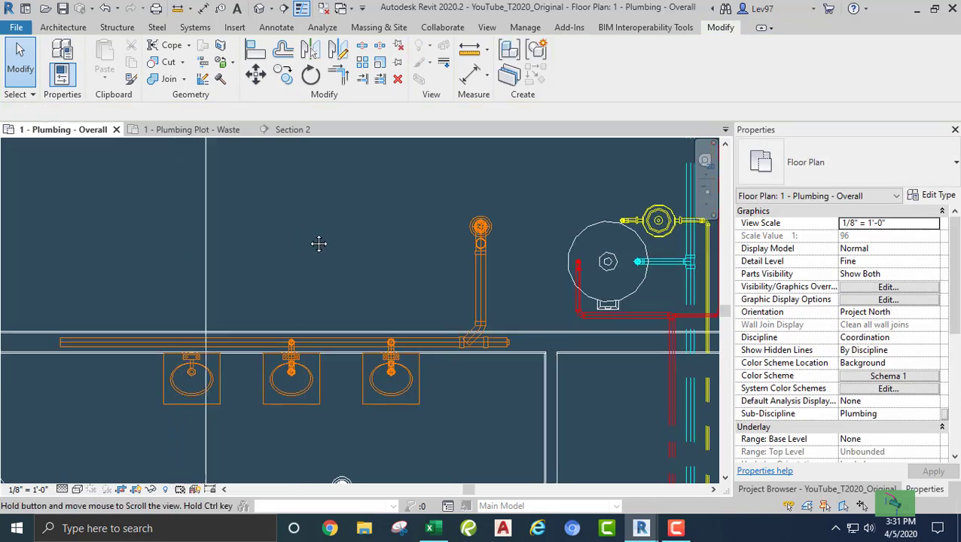
- In Section 2, draw 1 1/2" pipe from the leftmost lavatory's outlet down to 1' 4 3/4", across into the wall, and down to -0' 8 1/2"
{"action": "left_click", "coordinate": [290, 129]}
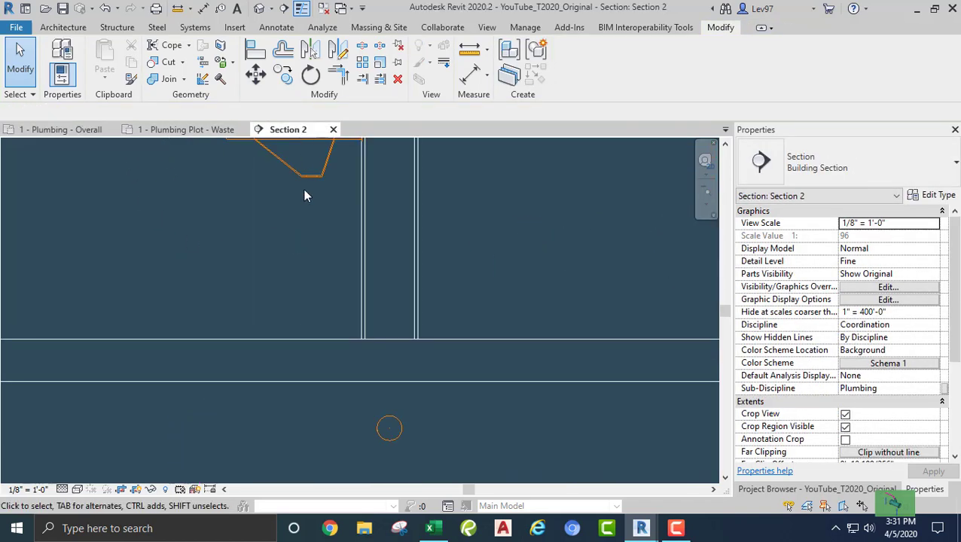
{"action": "middle_click_drag", "start_coordinate": [238, 256], "coordinate": [264, 303]}
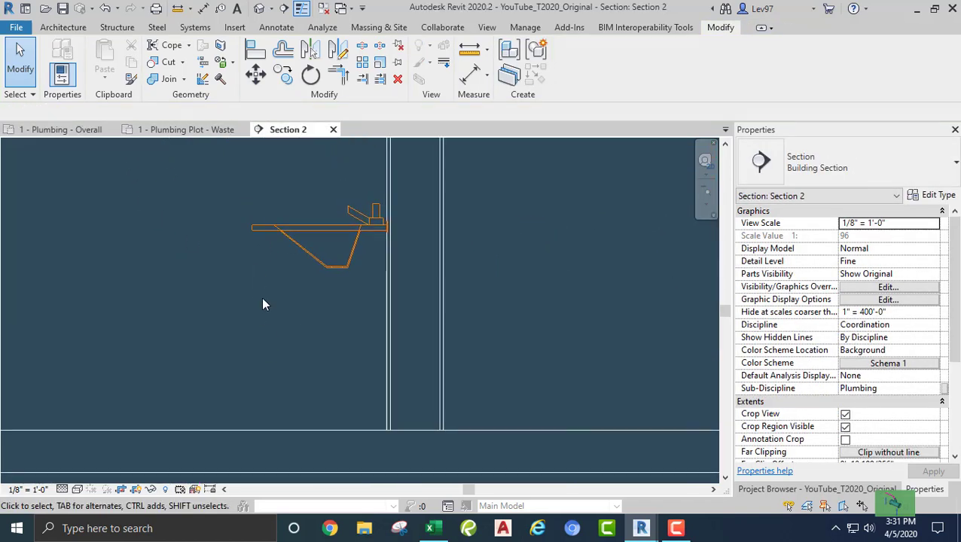
{"action": "left_click", "coordinate": [252, 224]}
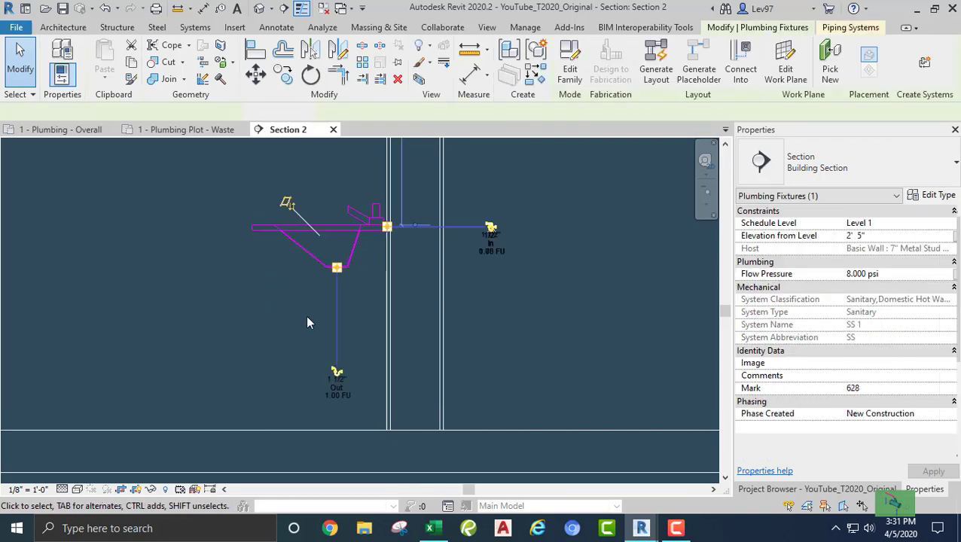
{"action": "left_click", "coordinate": [337, 382]}
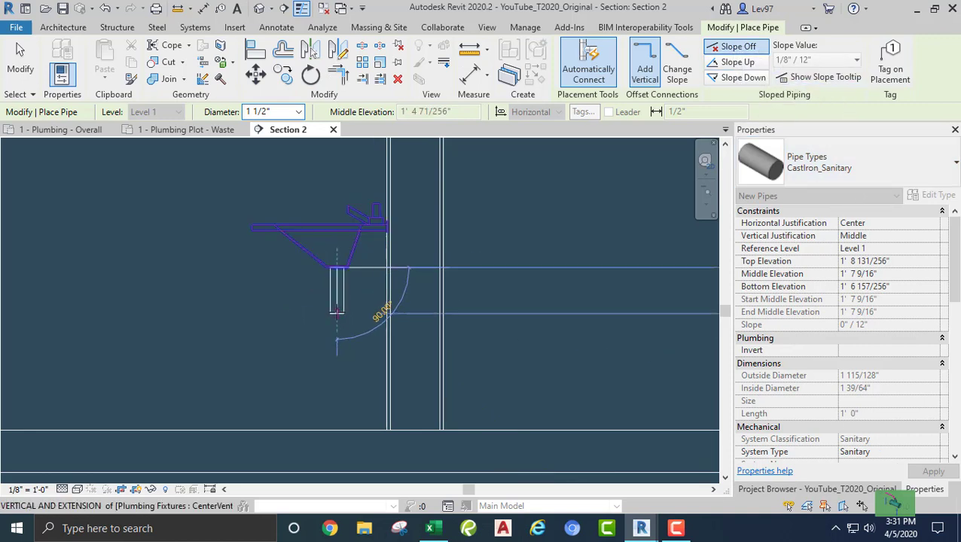
{"action": "left_click", "coordinate": [337, 310]}
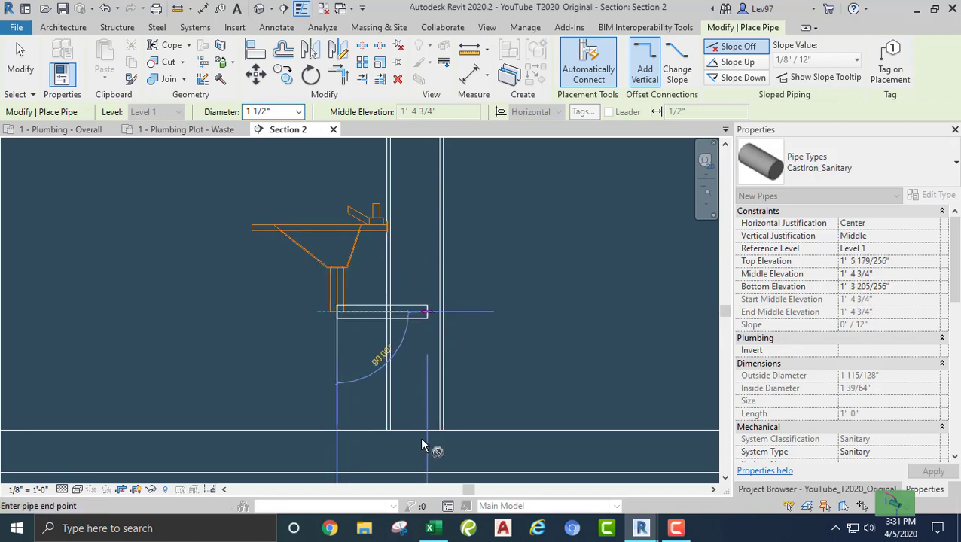
{"action": "middle_click_drag", "start_coordinate": [420, 437], "coordinate": [446, 268]}
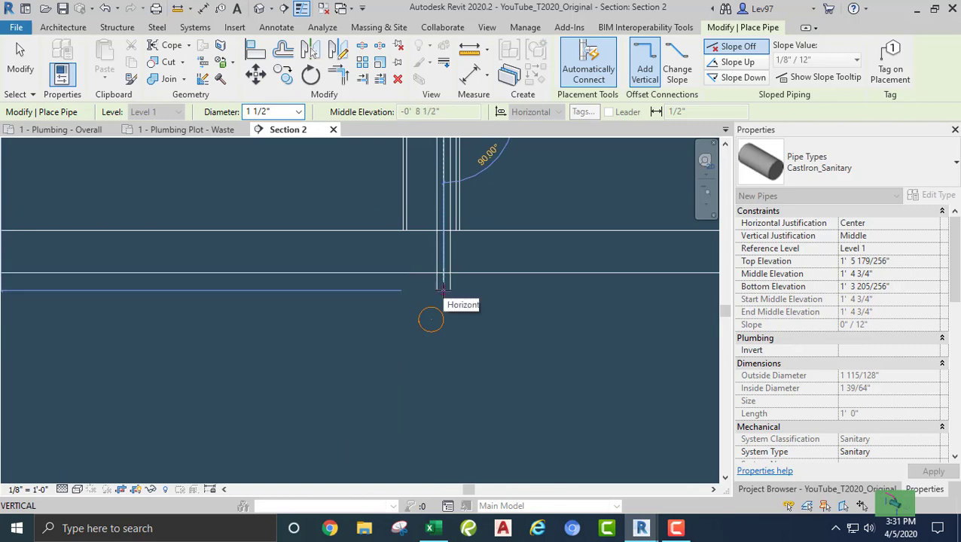
{"action": "left_click", "coordinate": [444, 291]}
{"action": "key", "text": "Escape"}
{"action": "key", "text": "Escape"}
{"action": "scroll", "coordinate": [438, 290], "scroll_direction": "down", "scroll_amount": 1}
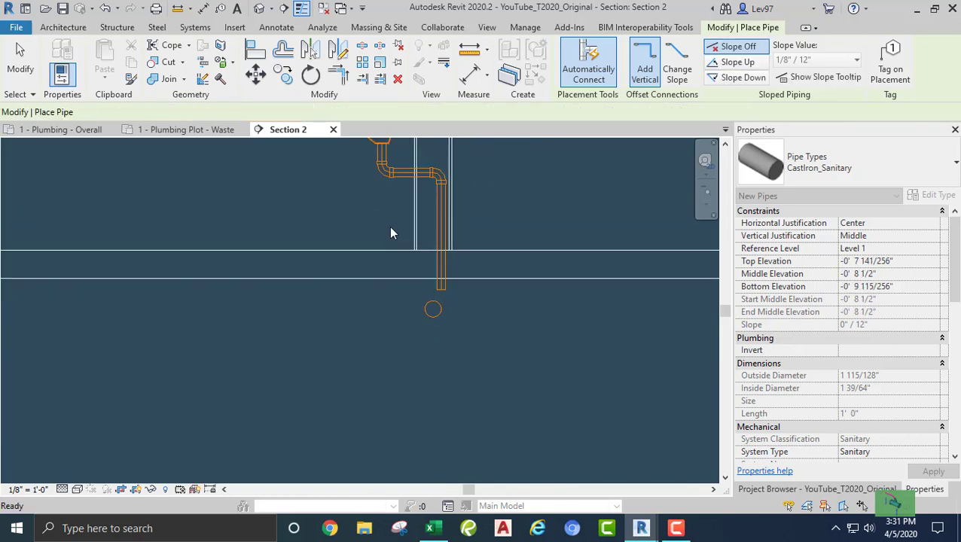
- Change the elbow under the leftmost lavatory to the R20_Trap P - PVC - Sch 40 - DWV Standard fitting
{"action": "middle_click_drag", "start_coordinate": [389, 226], "coordinate": [404, 329]}
{"action": "left_click", "coordinate": [395, 276]}
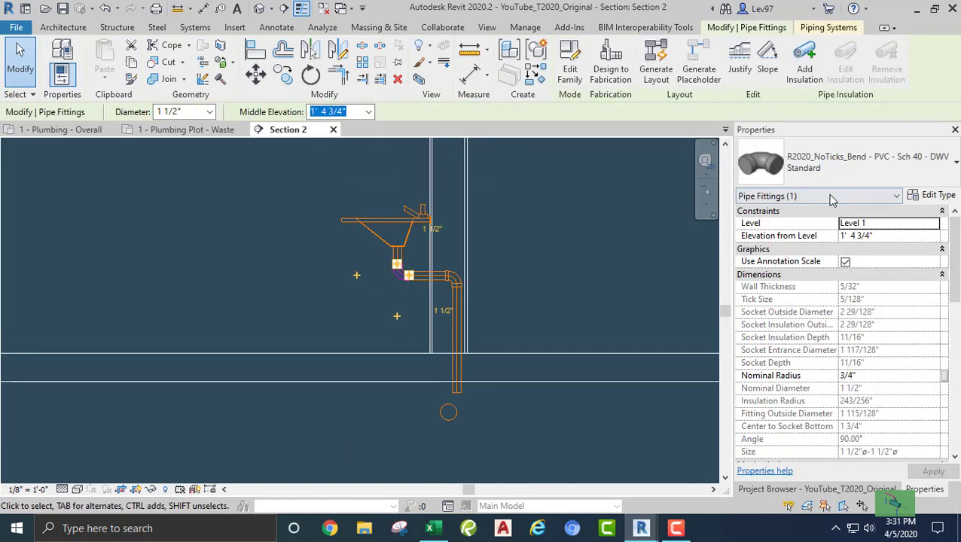
{"action": "left_click", "coordinate": [874, 179]}
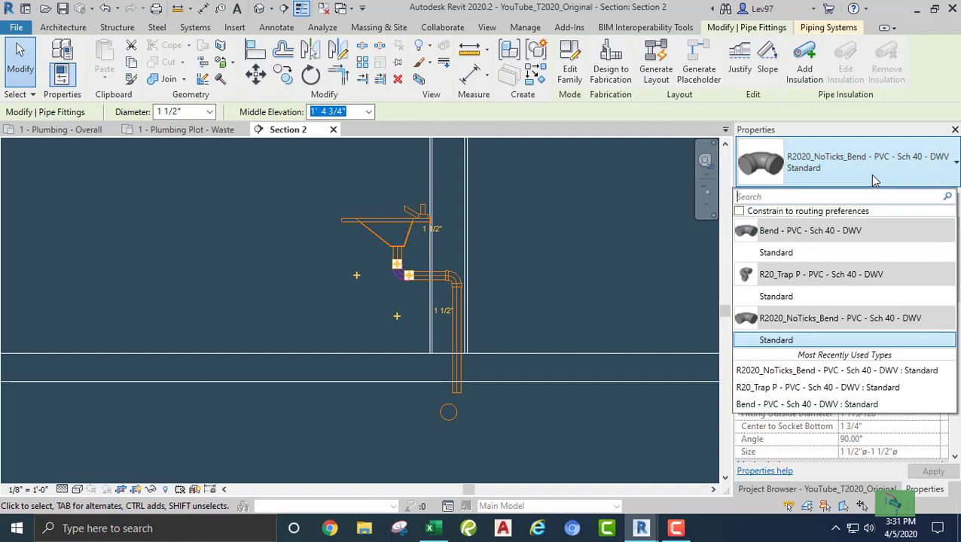
{"action": "left_click", "coordinate": [791, 301]}
{"action": "left_click", "coordinate": [246, 273]}
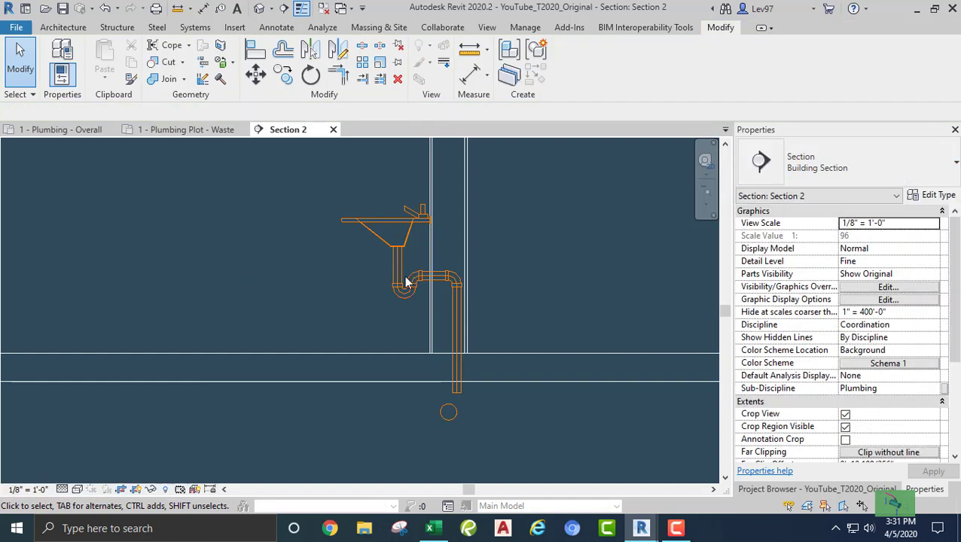
- Raise the leftmost lavatory's horizontal trap arm until it sits just below the underside of the basin
{"action": "scroll", "coordinate": [427, 283], "scroll_direction": "up", "scroll_amount": 2}
{"action": "left_click", "coordinate": [445, 270]}
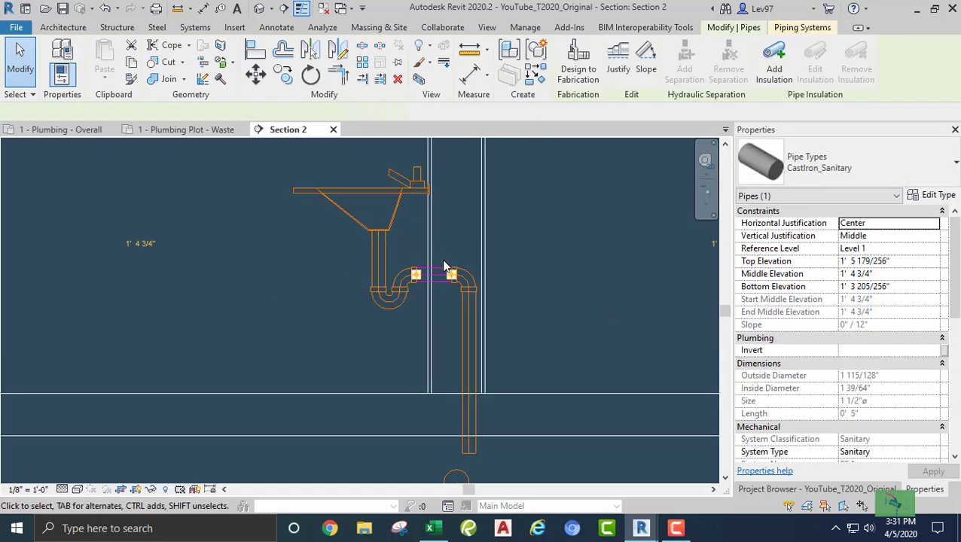
{"action": "left_click_drag", "start_coordinate": [443, 259], "coordinate": [442, 227]}
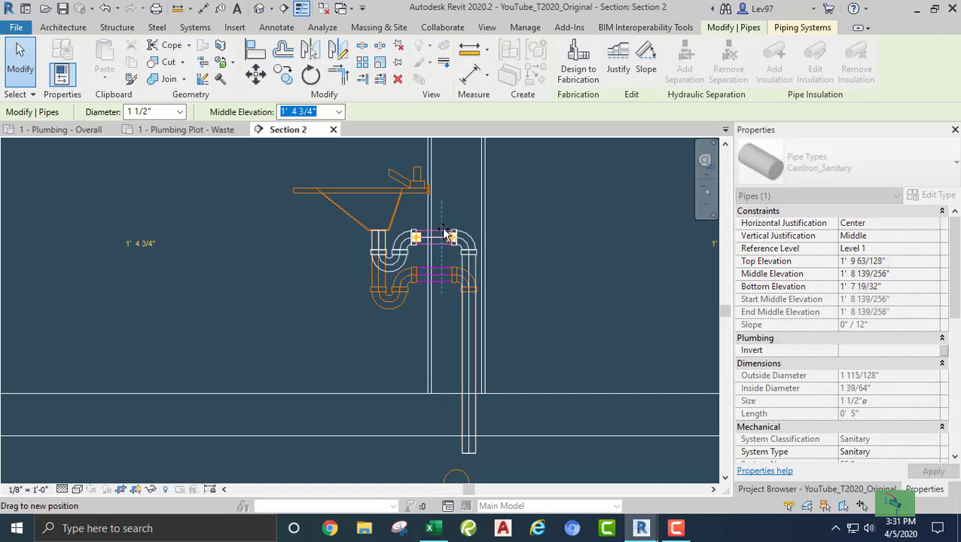
{"action": "left_click", "coordinate": [312, 287]}
- Set the diameter of the leftmost lavatory's vertical drain pipe to 2"
{"action": "middle_click_drag", "start_coordinate": [430, 321], "coordinate": [443, 266]}
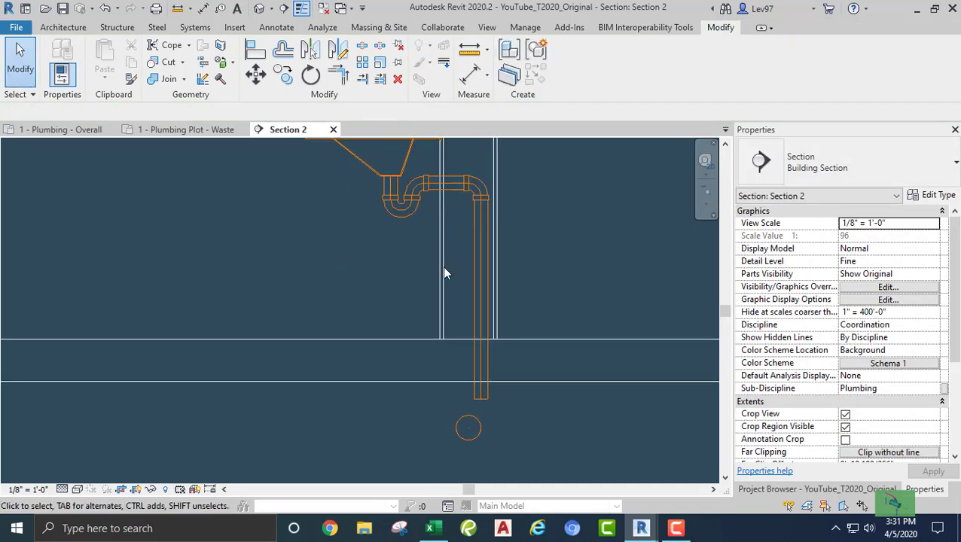
{"action": "left_click", "coordinate": [474, 280]}
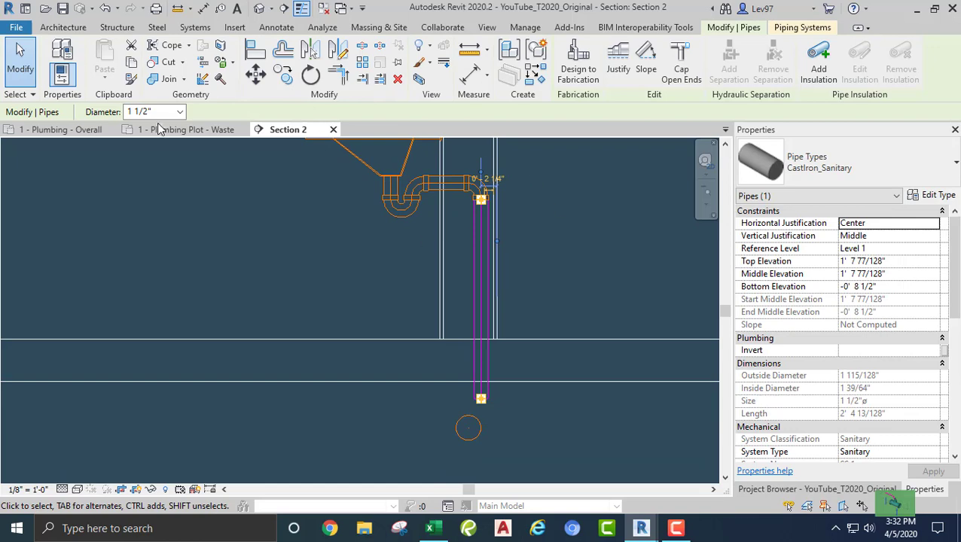
{"action": "left_click", "coordinate": [180, 111]}
{"action": "left_click", "coordinate": [147, 176]}
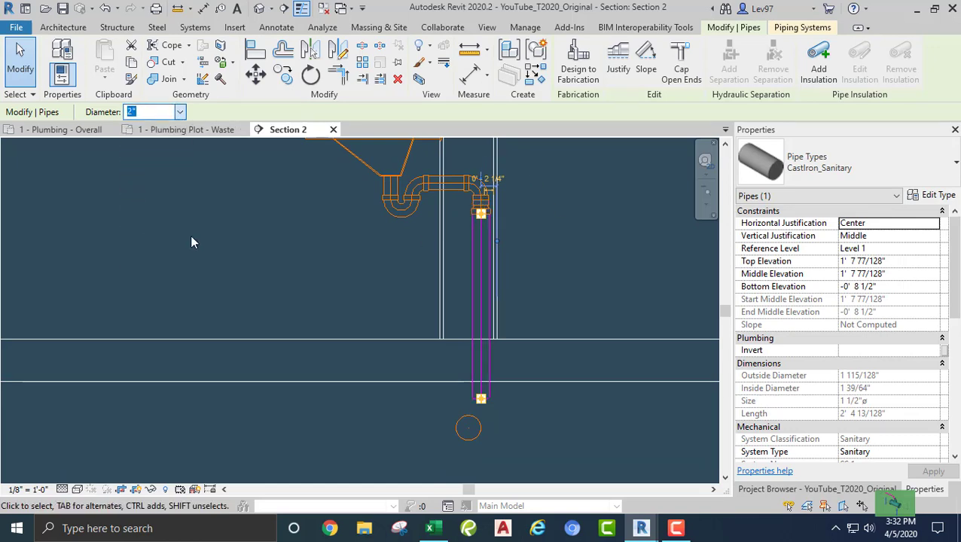
{"action": "left_click", "coordinate": [253, 242]}
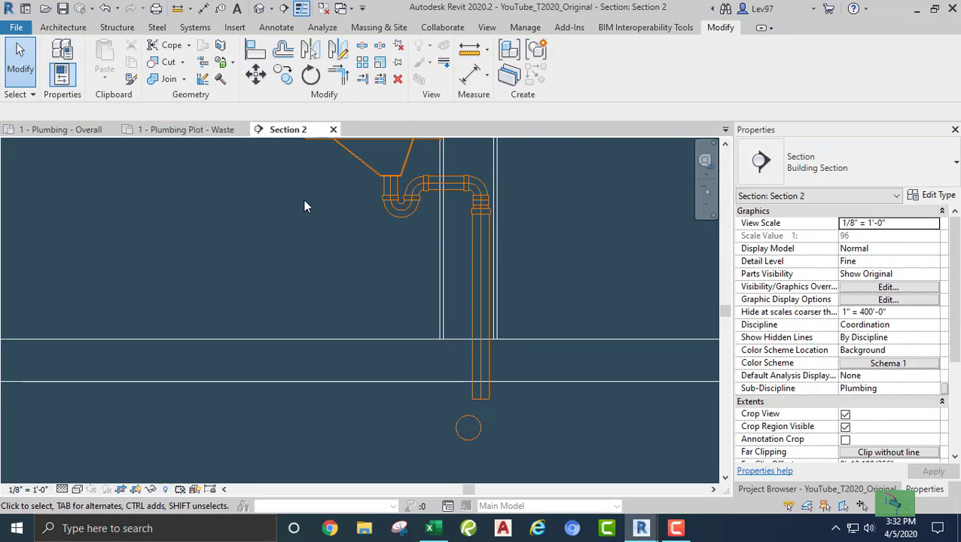
- Align the leftmost lavatory's 2" vertical drain pipe with the centre of the sanitary main
{"action": "middle_click_drag", "start_coordinate": [309, 274], "coordinate": [354, 257]}
{"action": "key", "text": "a"}
{"action": "key", "text": "l"}
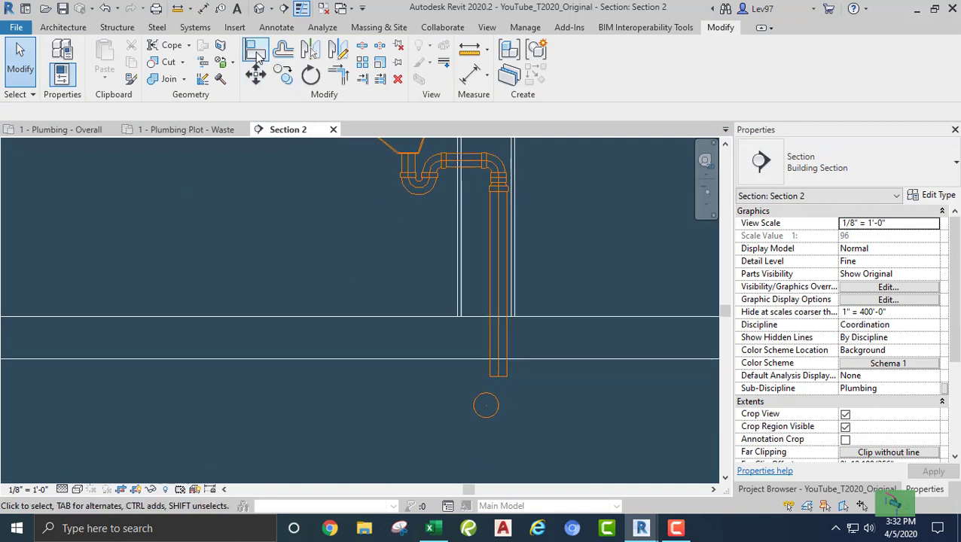
{"action": "left_click", "coordinate": [484, 419]}
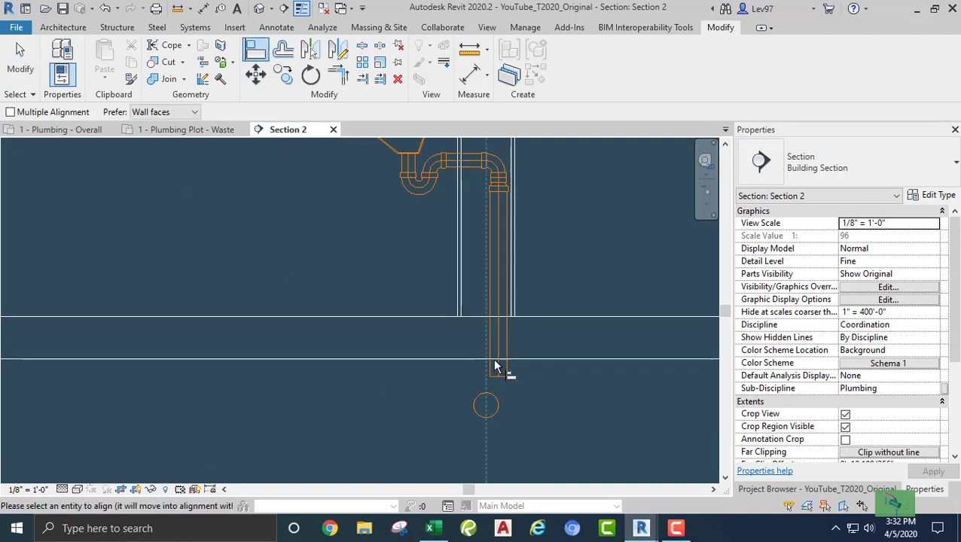
{"action": "left_click", "coordinate": [500, 357]}
{"action": "key", "text": "Escape"}
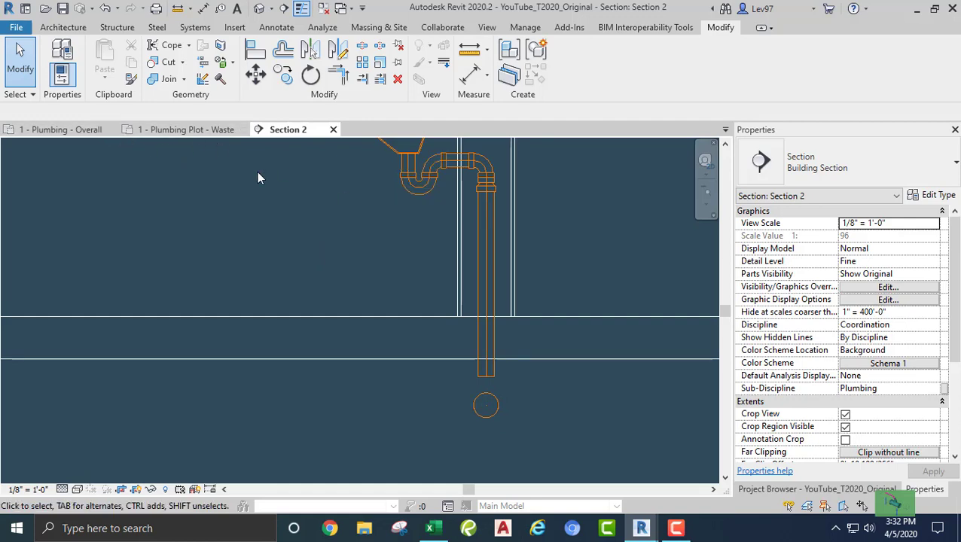
- In the 1 - Plumbing - Overall plan, move the Section 2 line back over the middle lavatory
{"action": "left_click", "coordinate": [60, 130]}
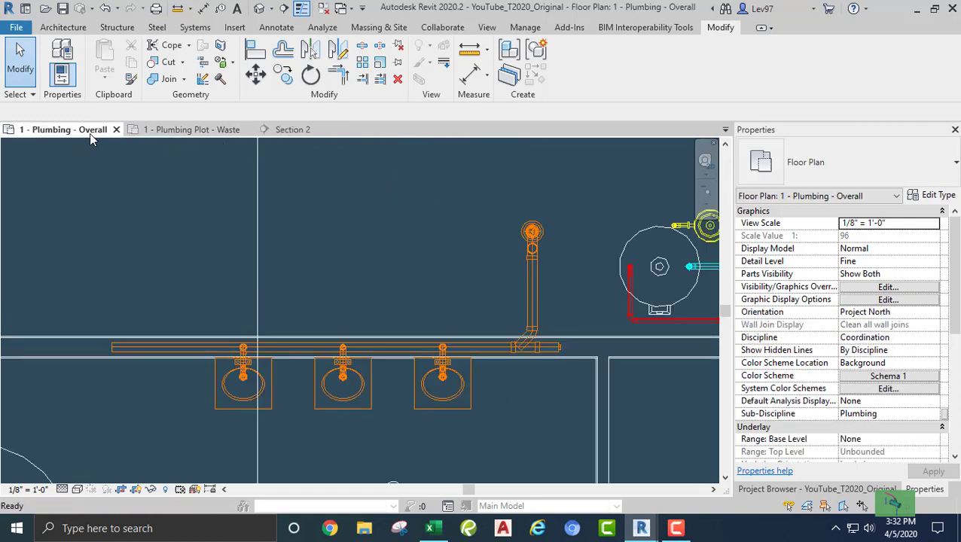
{"action": "left_click", "coordinate": [258, 280]}
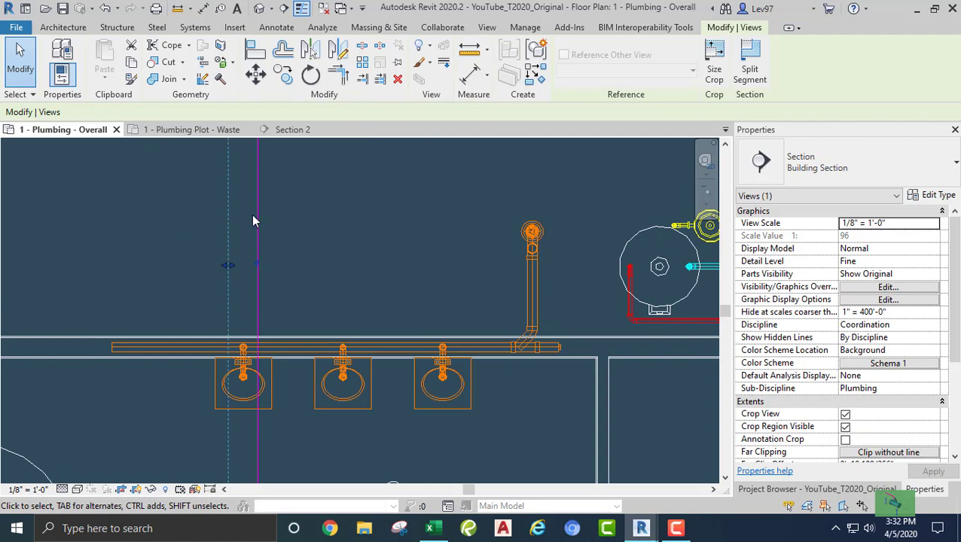
{"action": "left_click_drag", "start_coordinate": [254, 218], "coordinate": [359, 220]}
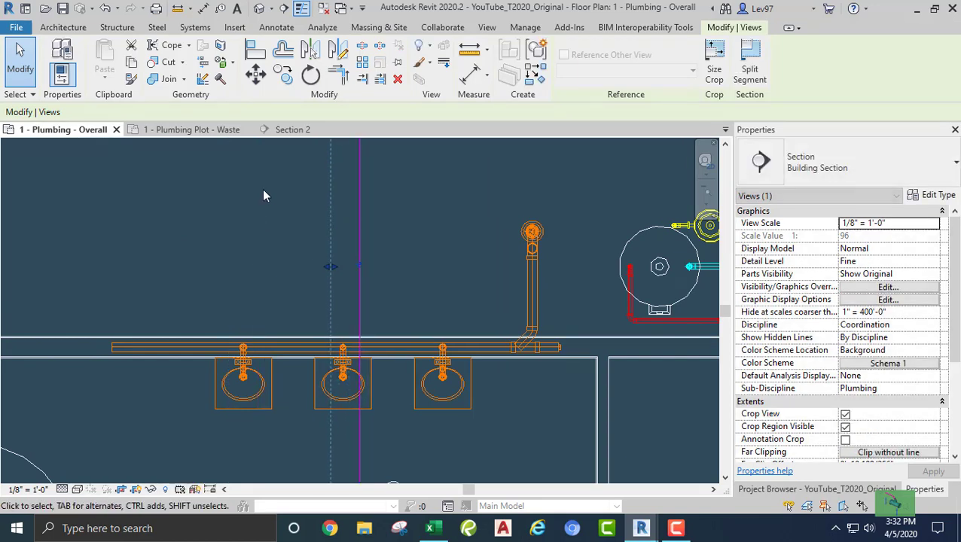
- In Section 2, set the diameter of the middle lavatory's vertical drain pipe to 2"
{"action": "left_click", "coordinate": [294, 134]}
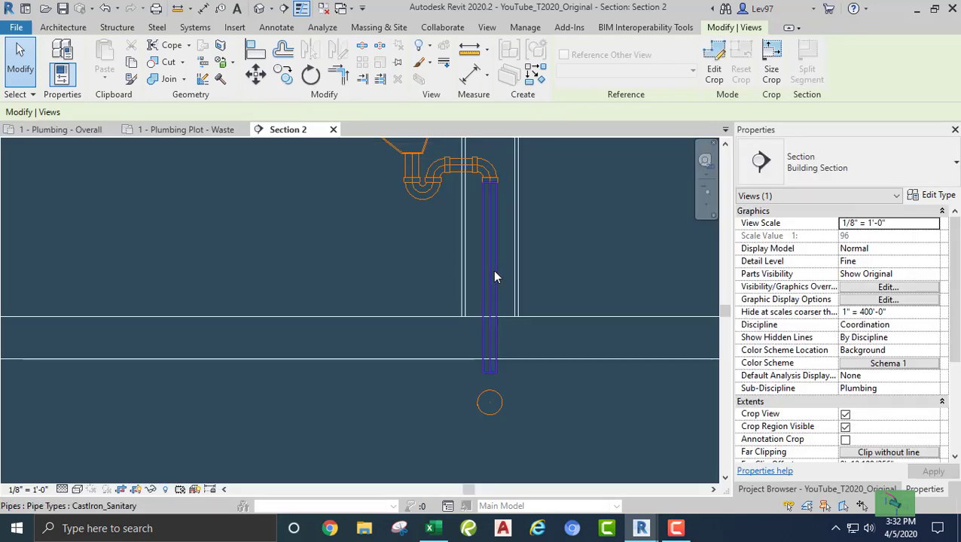
{"action": "left_click", "coordinate": [493, 270]}
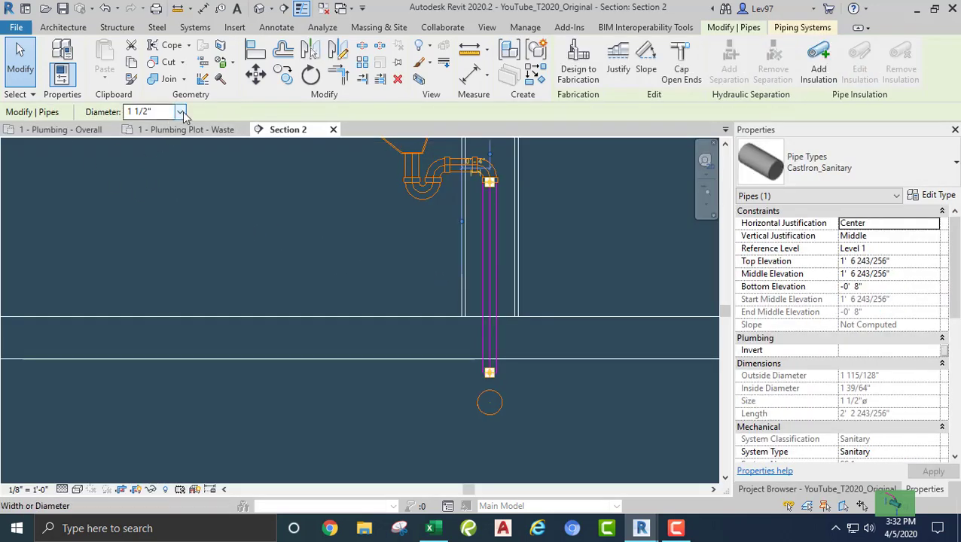
{"action": "left_click", "coordinate": [179, 112]}
{"action": "left_click", "coordinate": [143, 183]}
{"action": "left_click", "coordinate": [324, 246]}
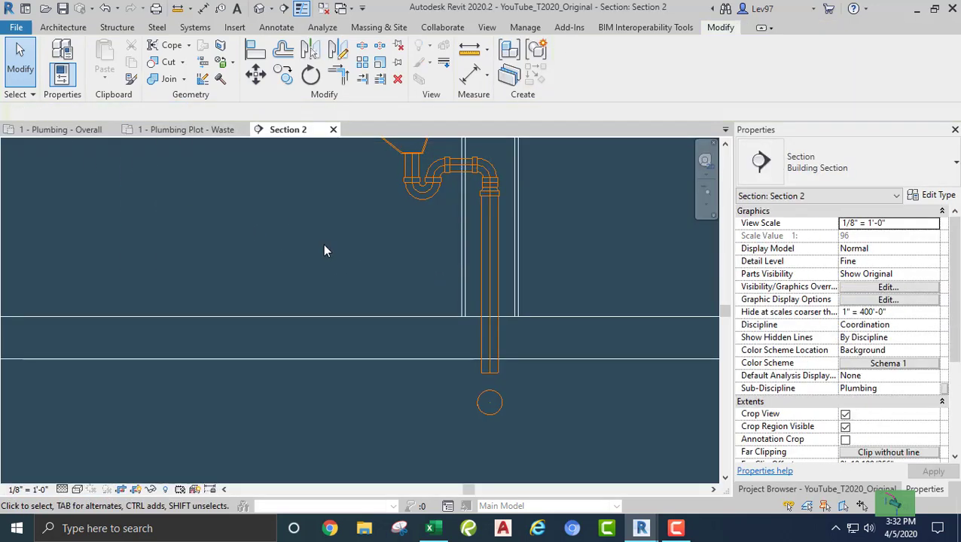
- Check the three lavatory drains in the 1 - Plumbing - Overall plan and open the 3D Plumbing view
{"action": "left_click", "coordinate": [67, 130]}
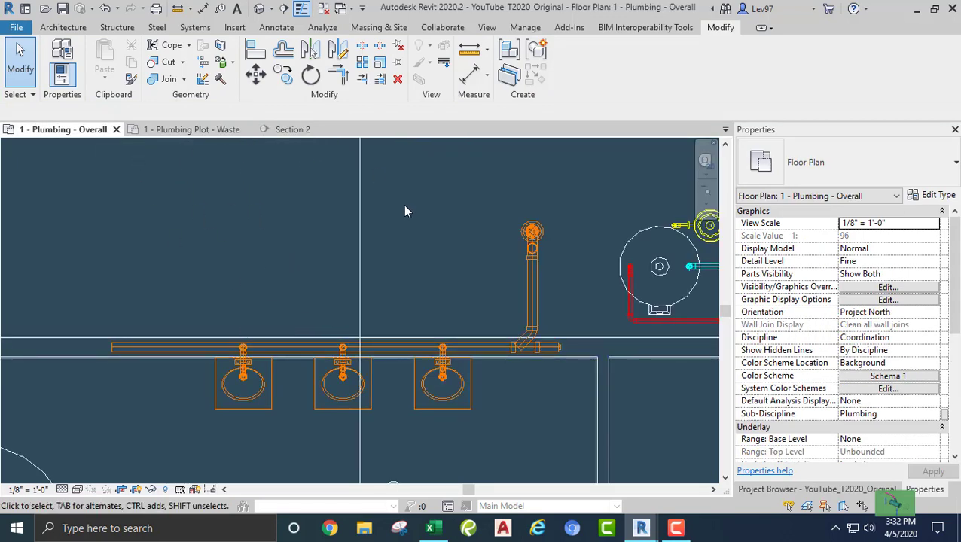
{"action": "middle_click_drag", "start_coordinate": [195, 218], "coordinate": [280, 235]}
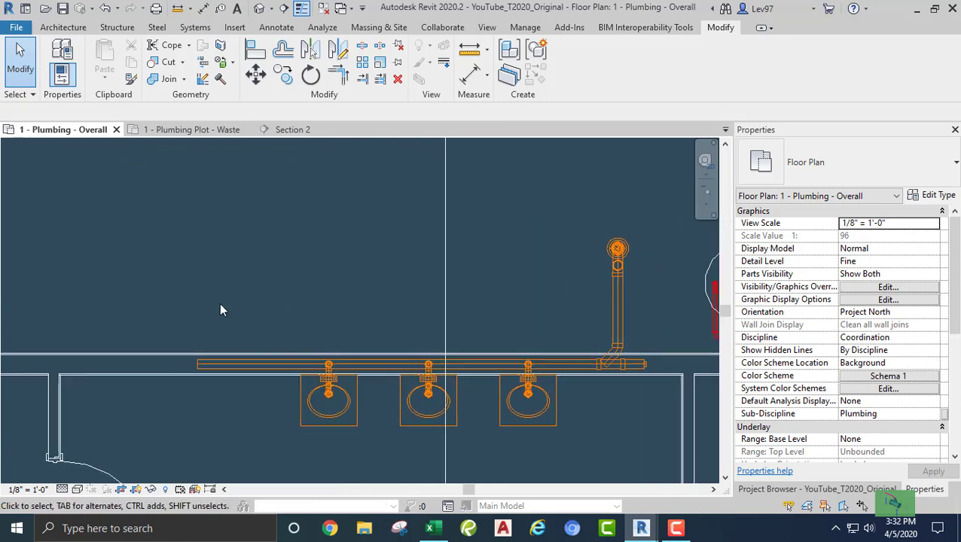
{"action": "middle_click_drag", "start_coordinate": [312, 271], "coordinate": [375, 230]}
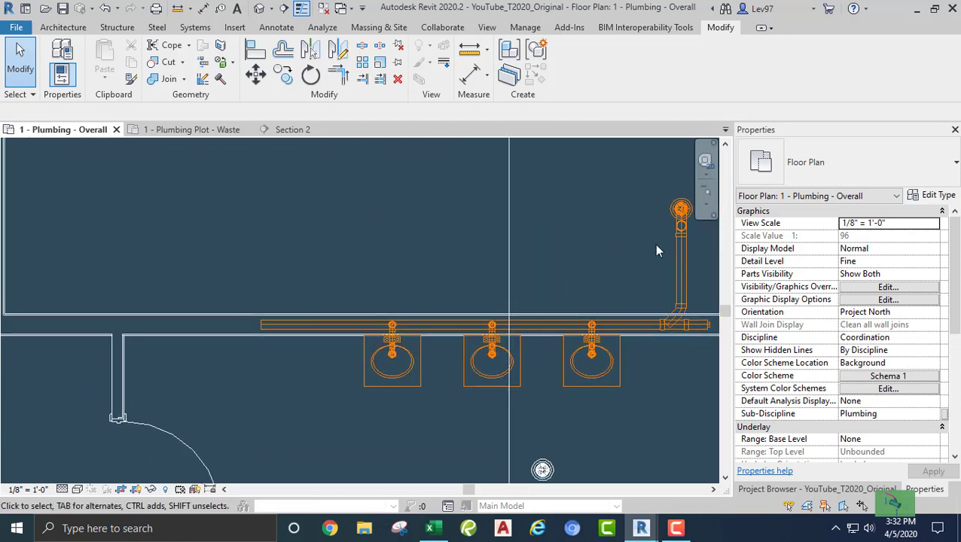
{"action": "left_click", "coordinate": [825, 490]}
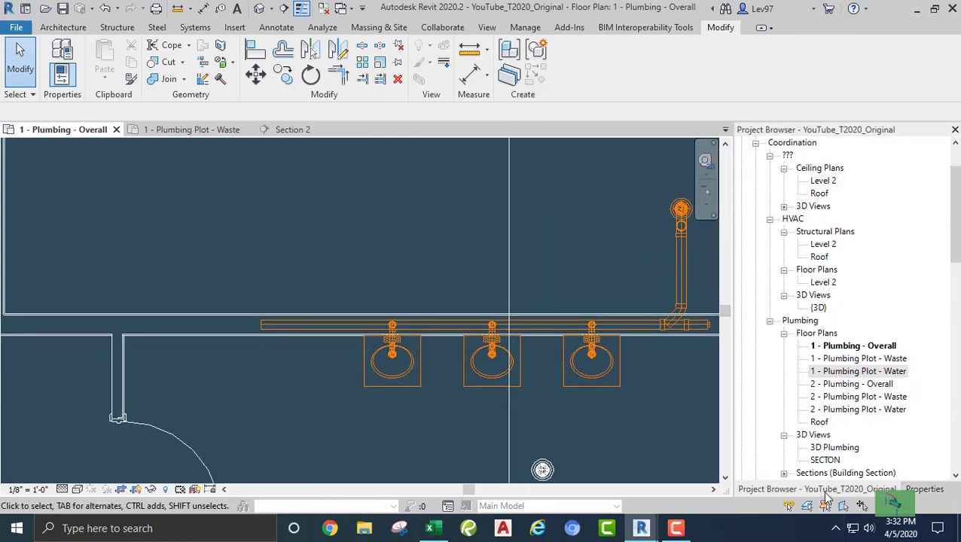
{"action": "double_click", "coordinate": [833, 448]}
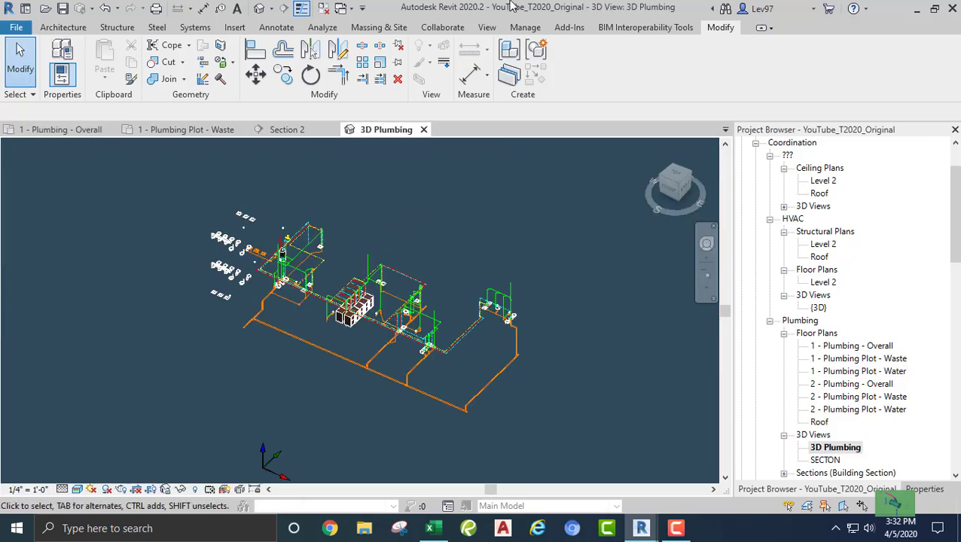
- Examine in 3D how the lavatory drain drops line up above the sanitary main and the floor drain connection
{"action": "left_click", "coordinate": [488, 28]}
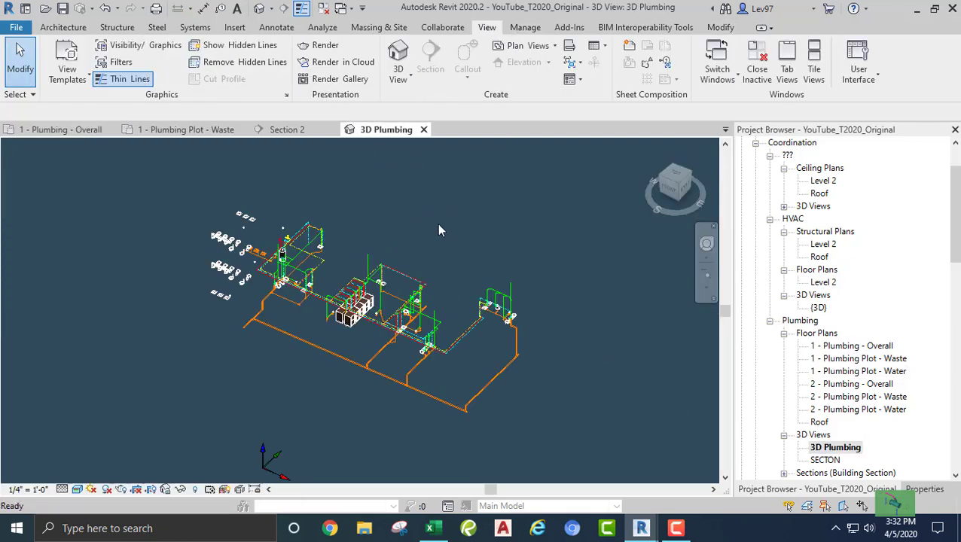
{"action": "middle_click_drag", "start_coordinate": [396, 272], "coordinate": [421, 261]}
{"action": "scroll", "coordinate": [421, 261], "scroll_direction": "up", "scroll_amount": 10}
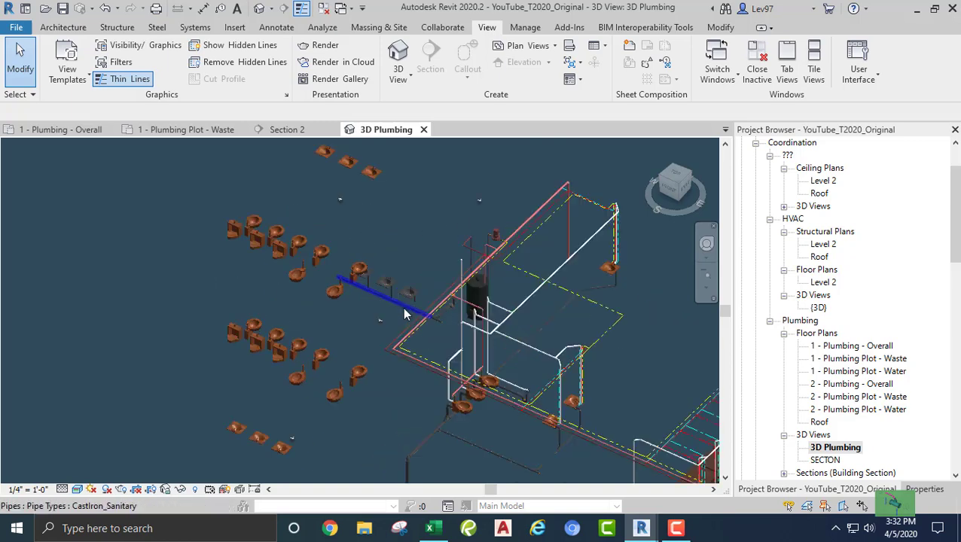
{"action": "middle_click_drag", "start_coordinate": [523, 200], "coordinate": [559, 141]}
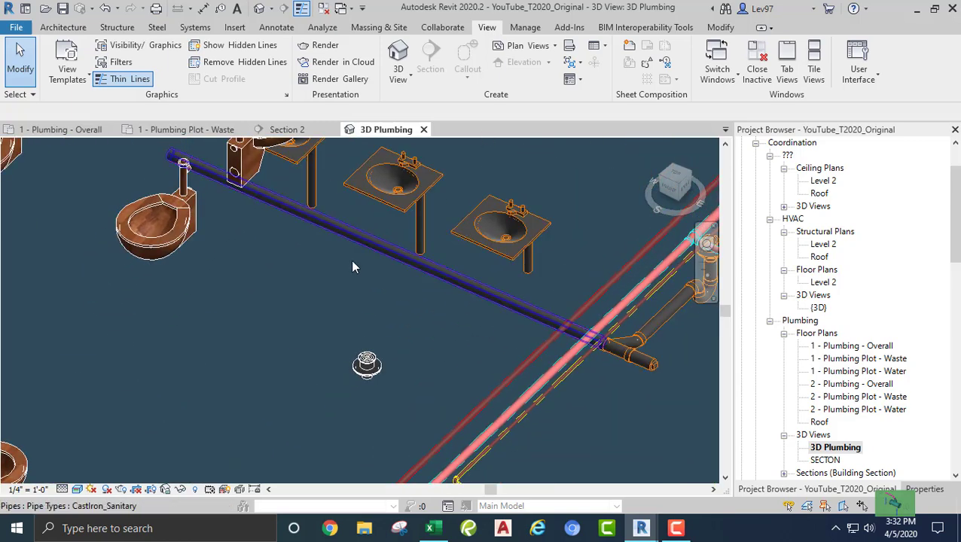
{"action": "middle_click_drag", "start_coordinate": [336, 282], "coordinate": [332, 308]}
{"action": "middle_click_drag", "start_coordinate": [259, 358], "coordinate": [570, 54]}
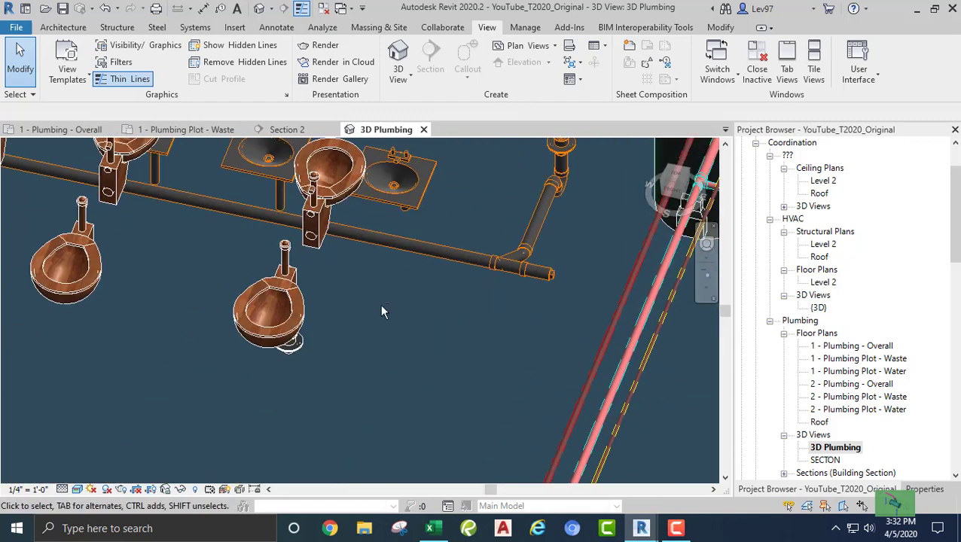
{"action": "middle_click_drag", "start_coordinate": [380, 304], "coordinate": [290, 383], "text": "shift"}
{"action": "middle_click_drag", "start_coordinate": [436, 345], "coordinate": [400, 372]}
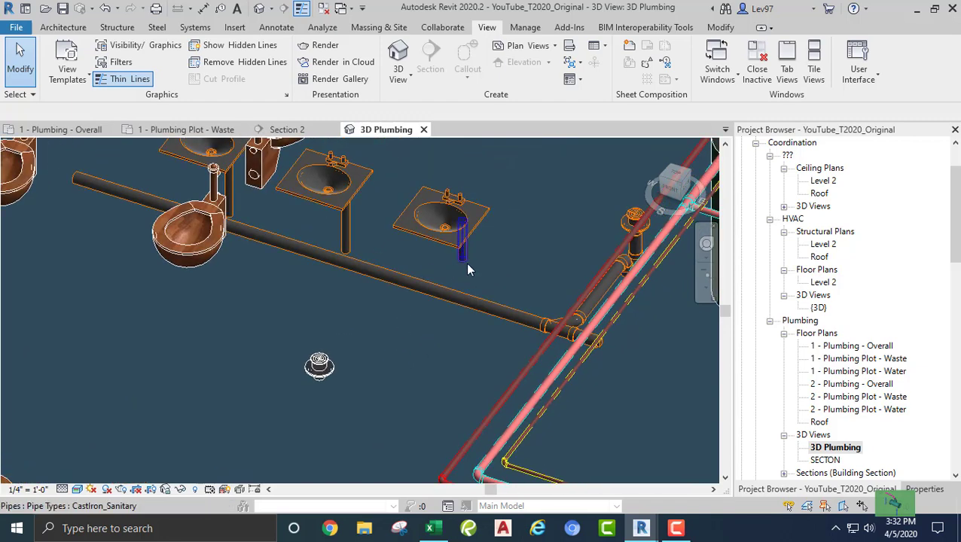
- Review the routing preferences of the CastIron_Sanitary pipe type through the vertical drain pipe below the sink nearest the floor drain run
{"action": "left_click", "coordinate": [461, 256]}
{"action": "left_click", "coordinate": [413, 317]}
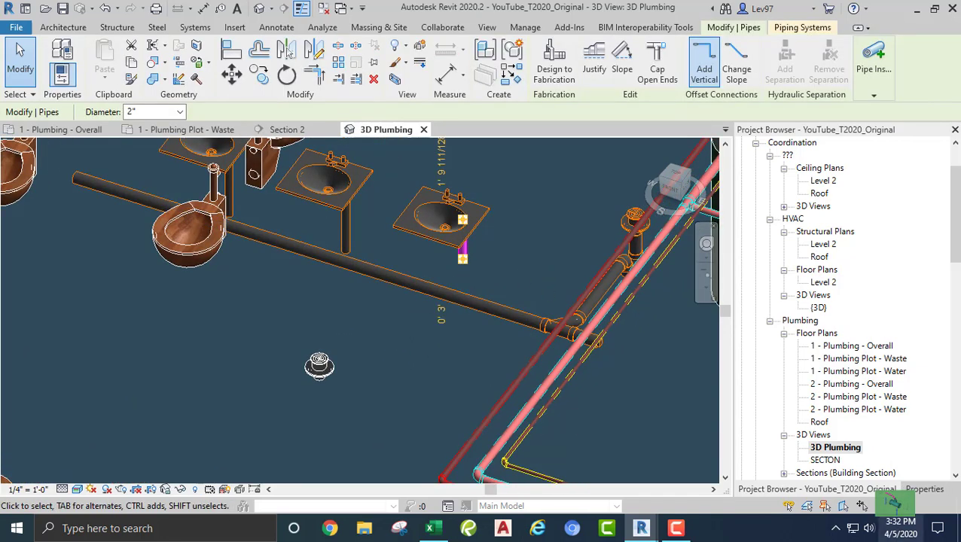
{"action": "left_click", "coordinate": [924, 490]}
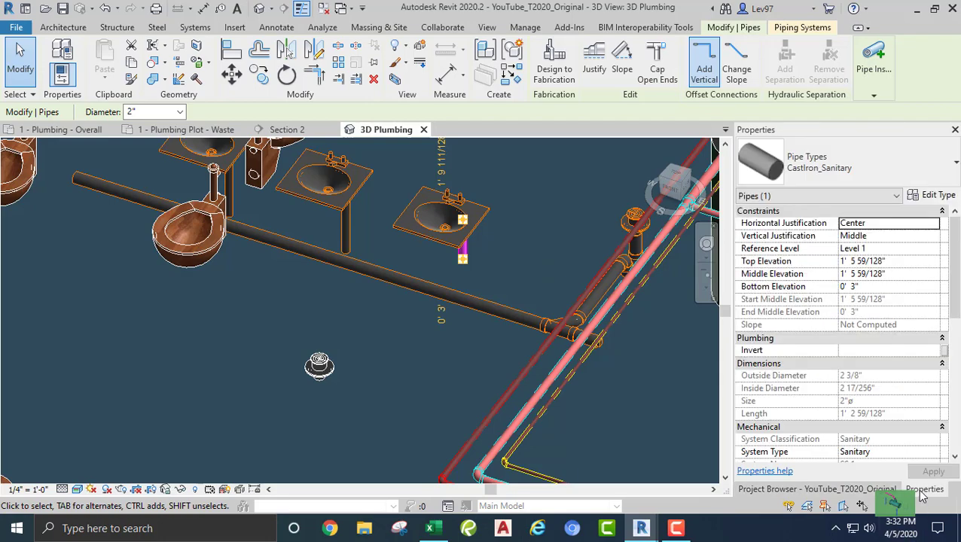
{"action": "left_click", "coordinate": [938, 197]}
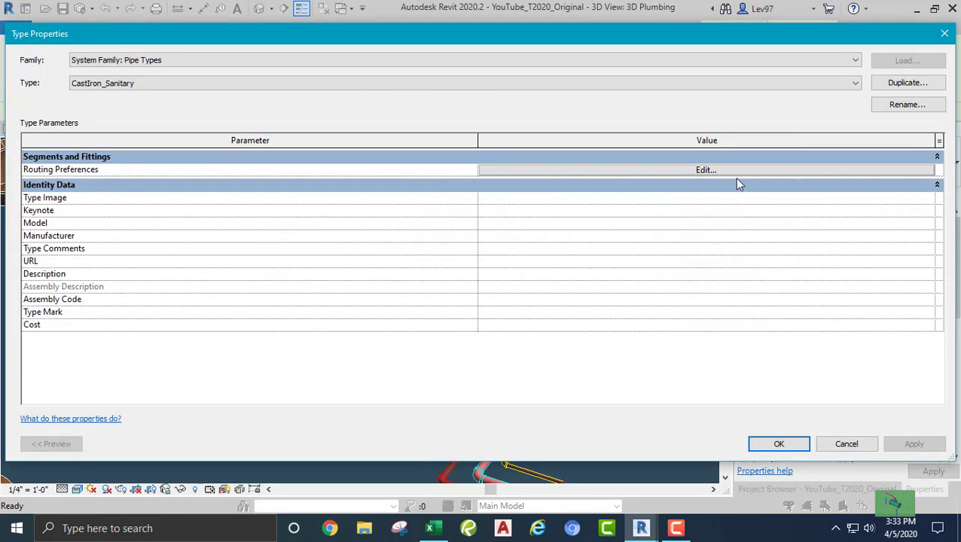
{"action": "left_click", "coordinate": [728, 171]}
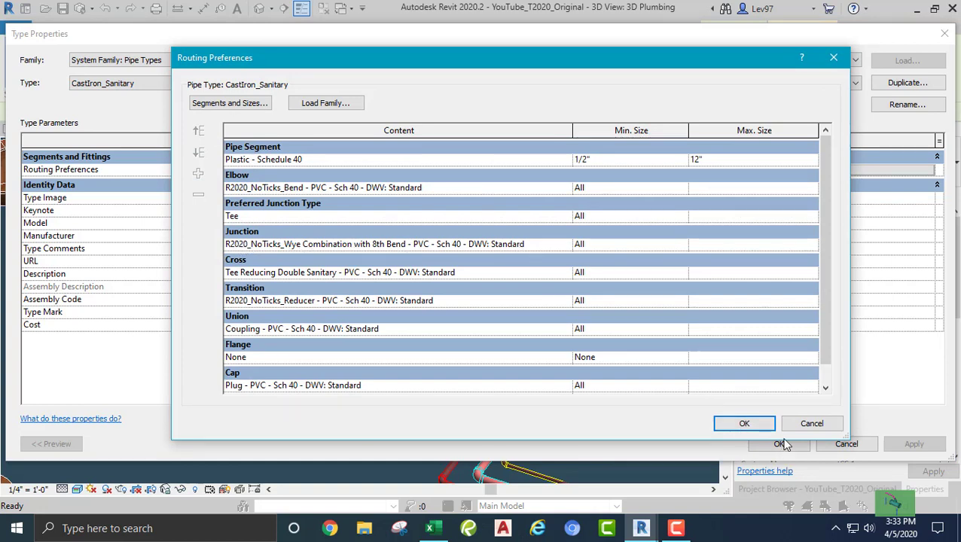
{"action": "left_click", "coordinate": [812, 423]}
{"action": "left_click", "coordinate": [852, 446]}
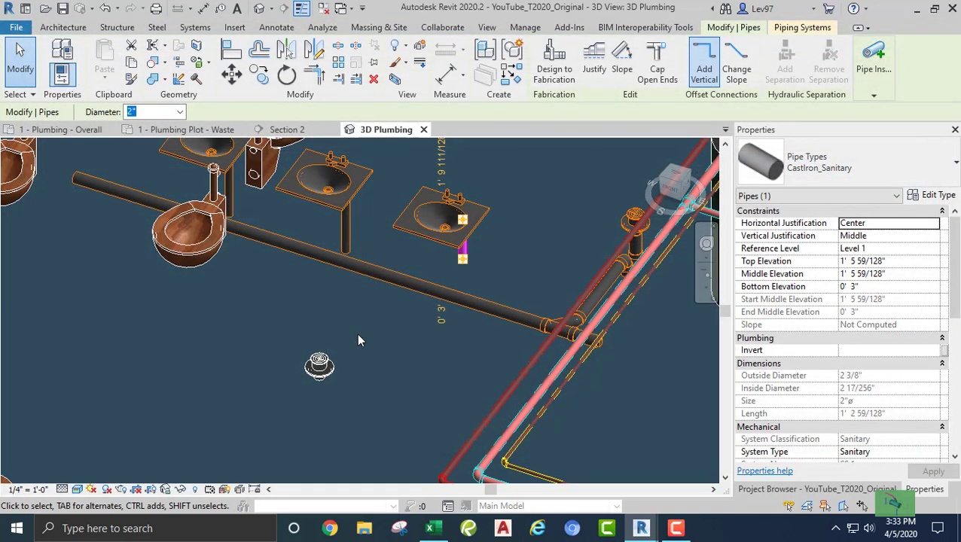
{"action": "left_click", "coordinate": [416, 348]}
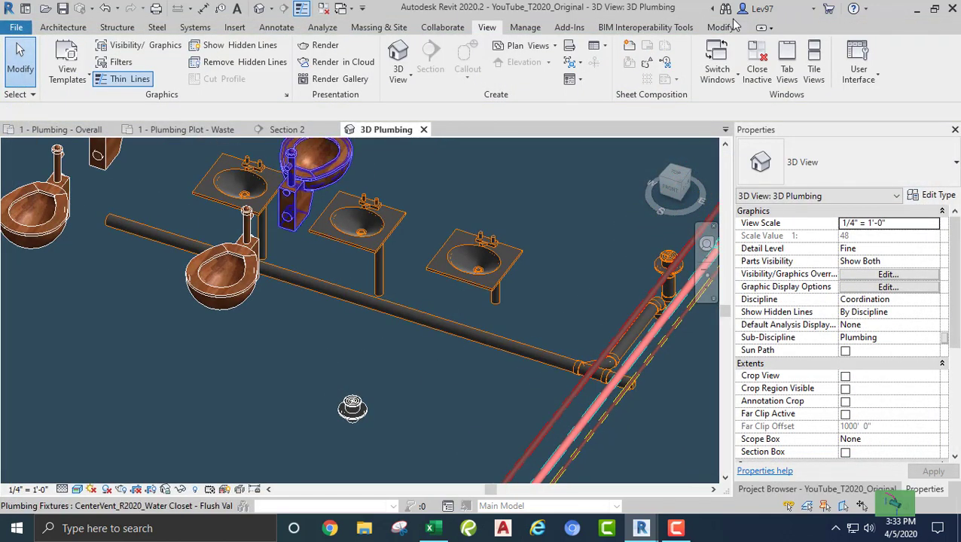
- Connect the three vertical sink drain pipes to the horizontal sanitary main with Trim/Extend Multiple Elements, using the main as the boundary
{"action": "left_click", "coordinate": [721, 29]}
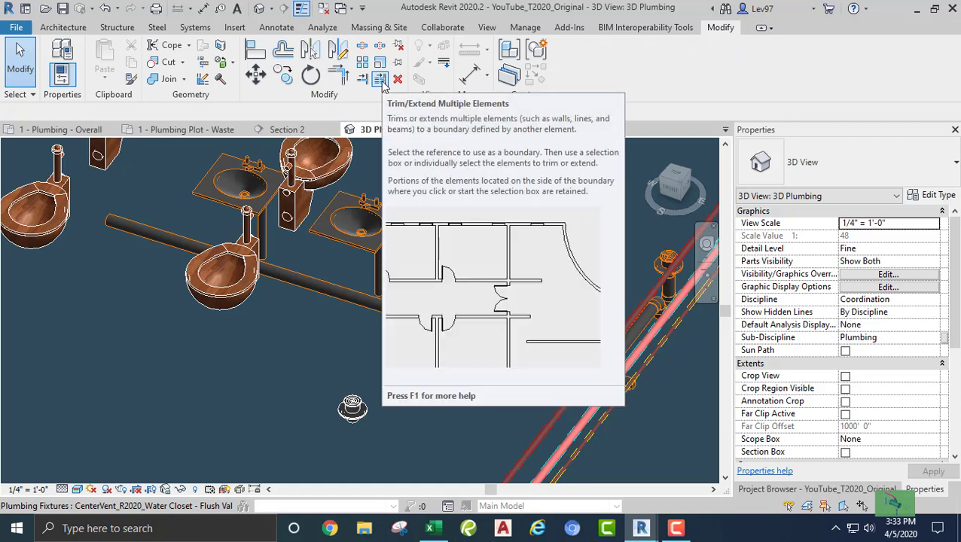
{"action": "left_click", "coordinate": [380, 81]}
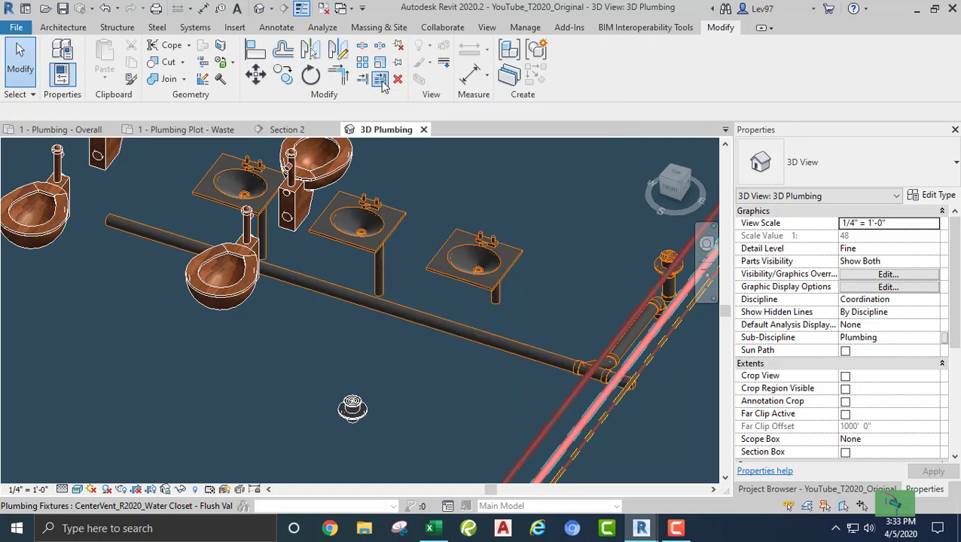
{"action": "left_click", "coordinate": [416, 323]}
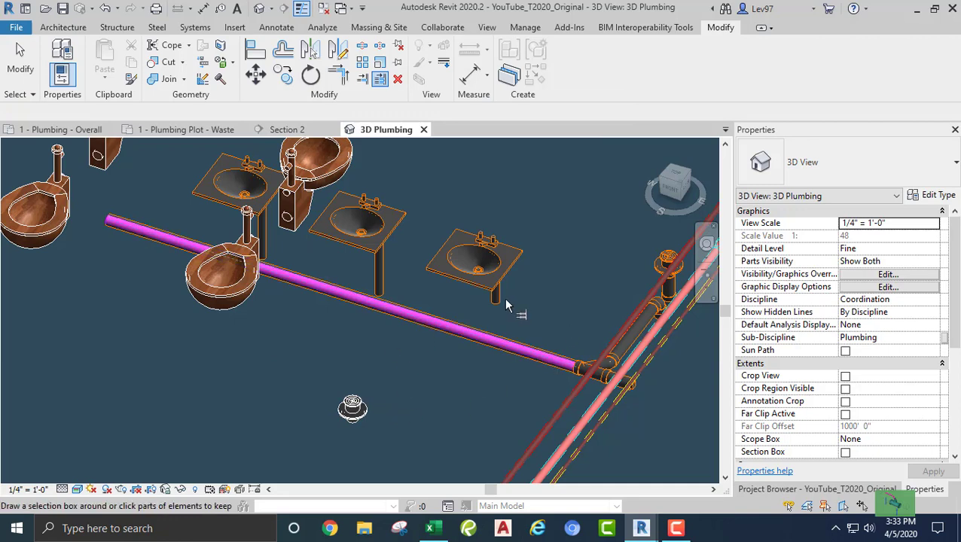
{"action": "left_click", "coordinate": [464, 411]}
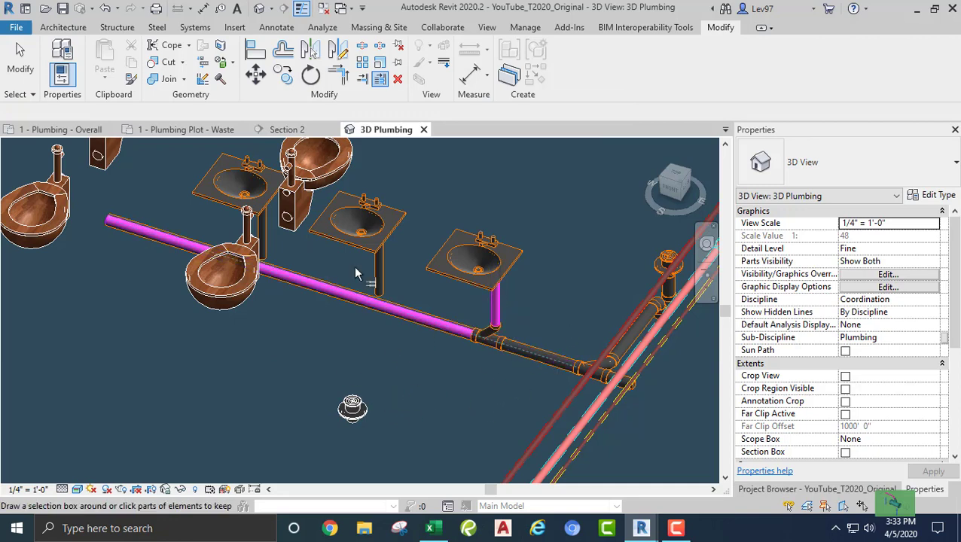
{"action": "left_click", "coordinate": [377, 272]}
{"action": "middle_click_drag", "start_coordinate": [389, 371], "coordinate": [583, 449]}
{"action": "left_click", "coordinate": [457, 307]}
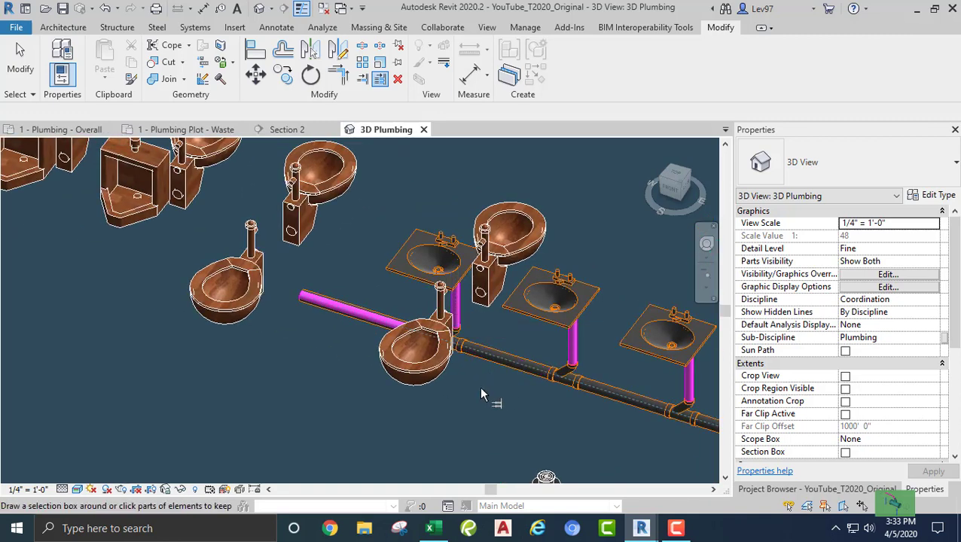
{"action": "middle_click_drag", "start_coordinate": [456, 401], "coordinate": [428, 407], "text": "shift"}
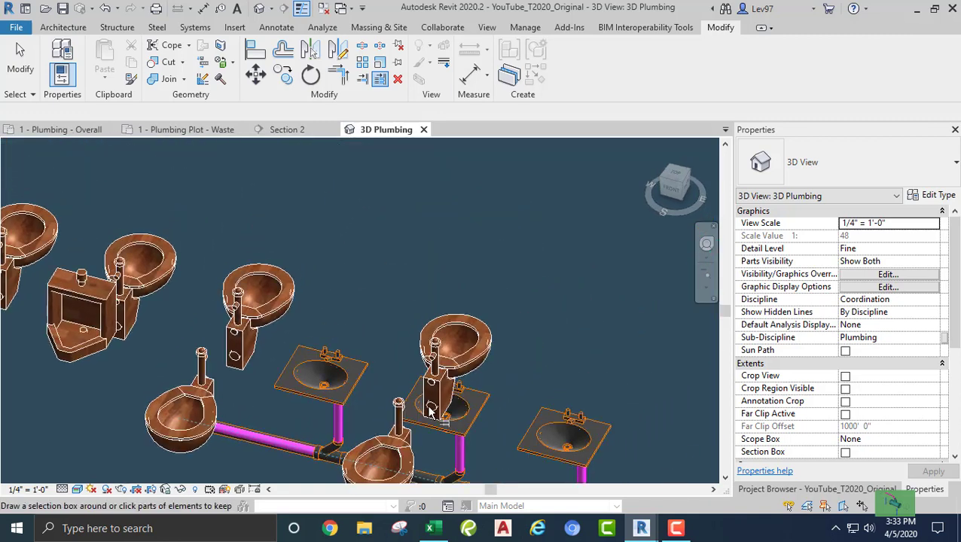
{"action": "key", "text": "Escape"}
{"action": "key", "text": "Escape"}
- Examine the fittings joining the sink drains and the floor drain branch along the sanitary main
{"action": "middle_click_drag", "start_coordinate": [375, 326], "coordinate": [476, 203]}
{"action": "scroll", "coordinate": [356, 339], "scroll_direction": "up", "scroll_amount": 3}
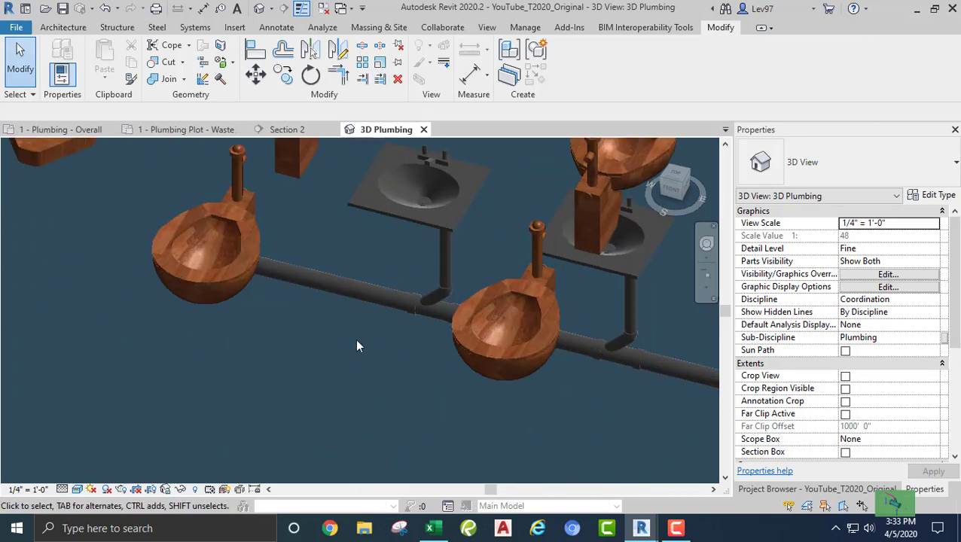
{"action": "middle_click_drag", "start_coordinate": [618, 380], "coordinate": [422, 348]}
{"action": "scroll", "coordinate": [415, 345], "scroll_direction": "down", "scroll_amount": 2}
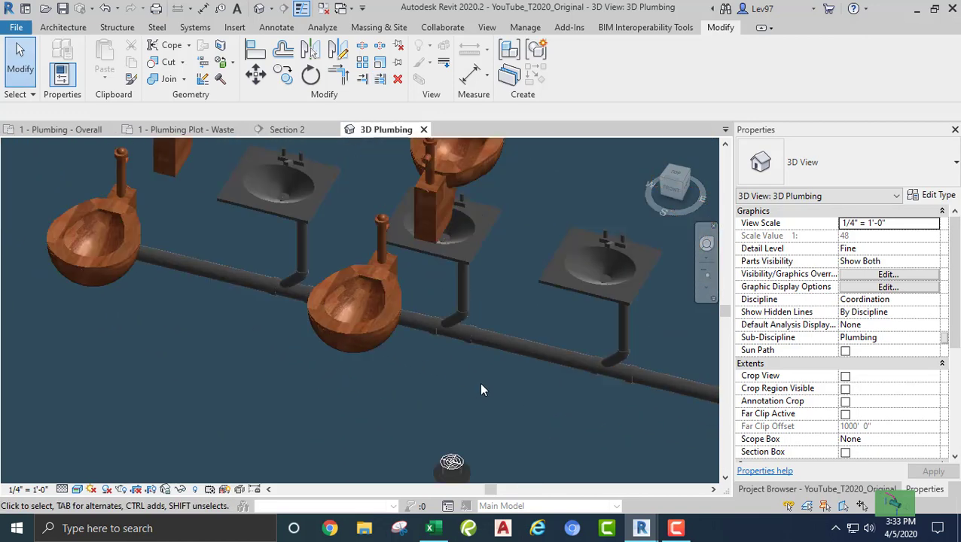
{"action": "middle_click_drag", "start_coordinate": [569, 388], "coordinate": [305, 350]}
{"action": "scroll", "coordinate": [540, 380], "scroll_direction": "up", "scroll_amount": 1}
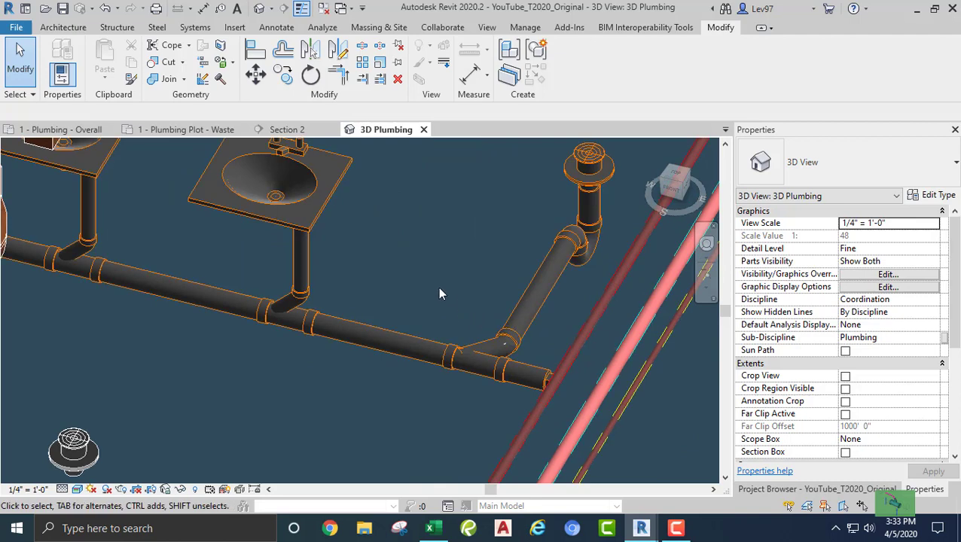
{"action": "scroll", "coordinate": [227, 383], "scroll_direction": "down", "scroll_amount": 2}
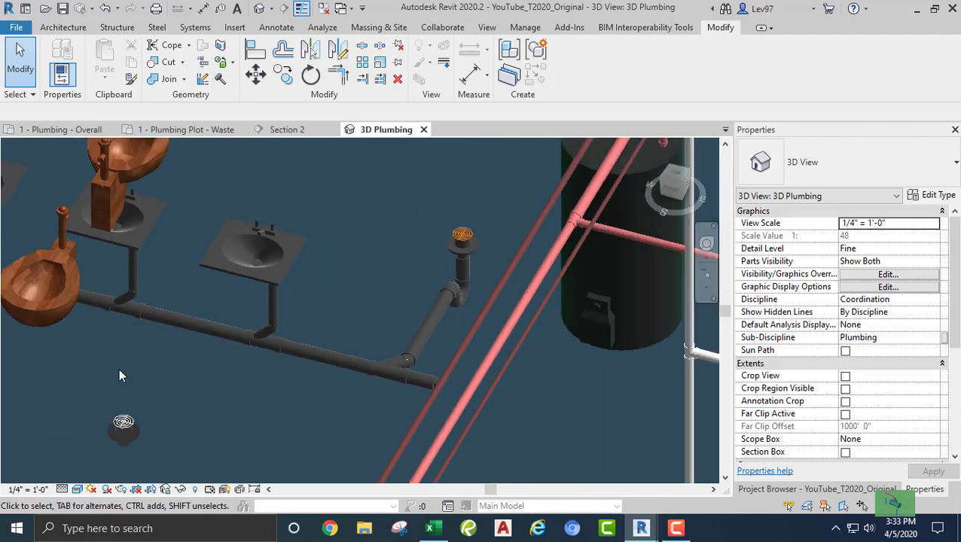
{"action": "middle_click_drag", "start_coordinate": [75, 358], "coordinate": [527, 426]}
{"action": "middle_click_drag", "start_coordinate": [403, 376], "coordinate": [487, 409]}
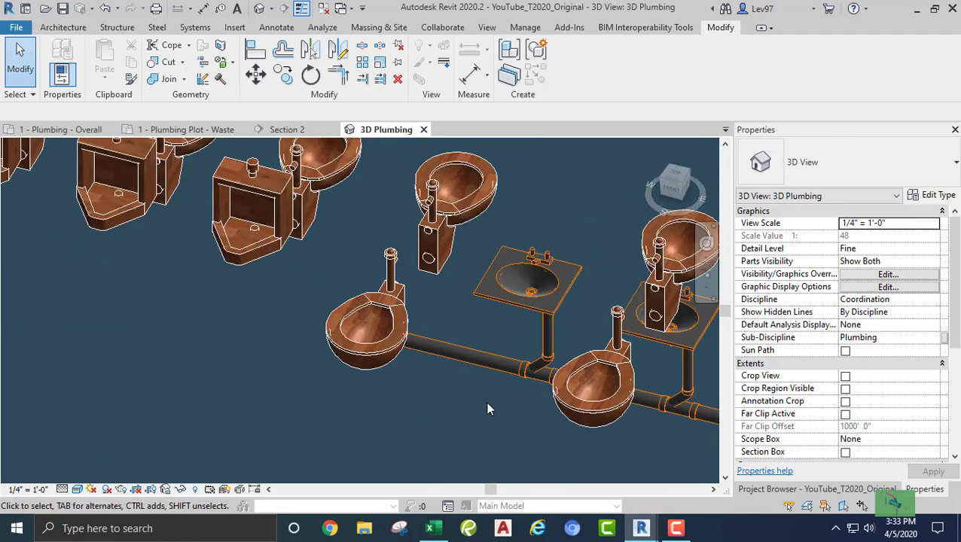
- Check the mechanical properties of the open-ended sanitary main segment beyond the last sink connection
{"action": "left_click", "coordinate": [433, 352]}
{"action": "scroll", "coordinate": [800, 316], "scroll_direction": "down", "scroll_amount": 5}
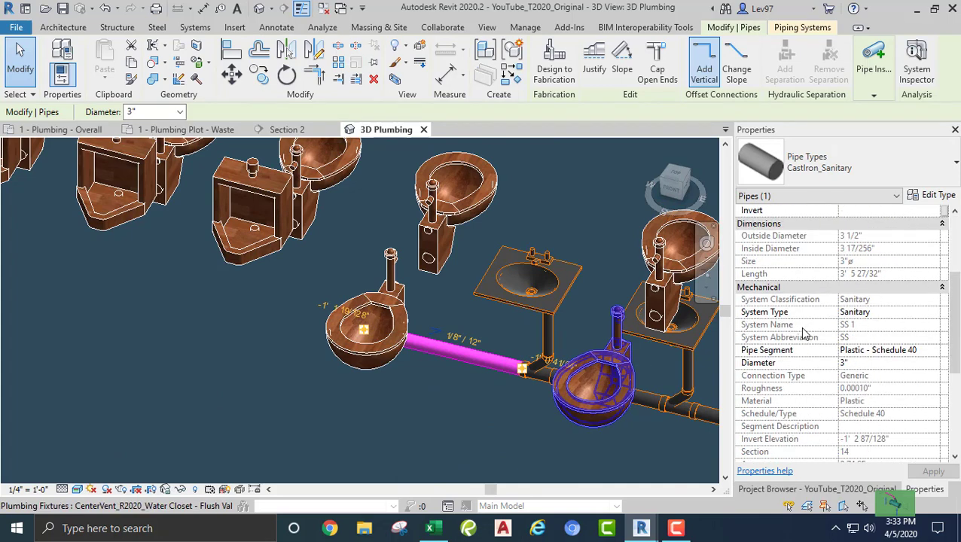
{"action": "left_click", "coordinate": [452, 406]}
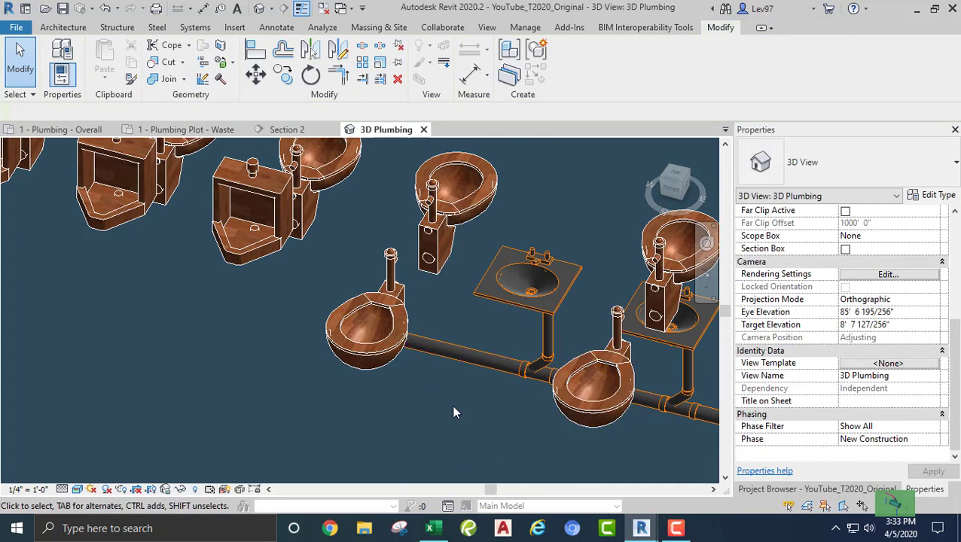
{"action": "scroll", "coordinate": [452, 403], "scroll_direction": "down", "scroll_amount": 3}
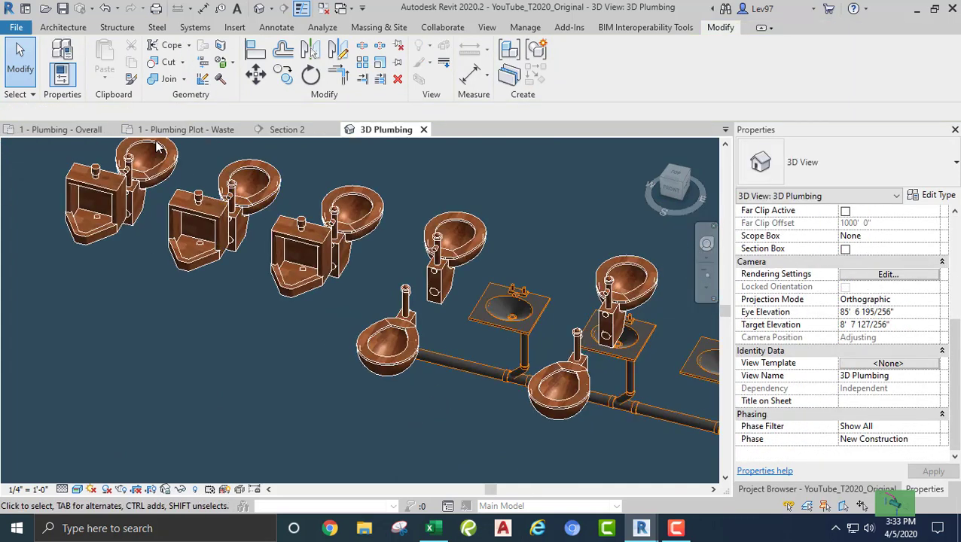
- Open the 1 - Plumbing - Overall floor plan at the open end of the sink drain main inside the wall
{"action": "left_click", "coordinate": [80, 129]}
{"action": "scroll", "coordinate": [300, 241], "scroll_direction": "down", "scroll_amount": 4}
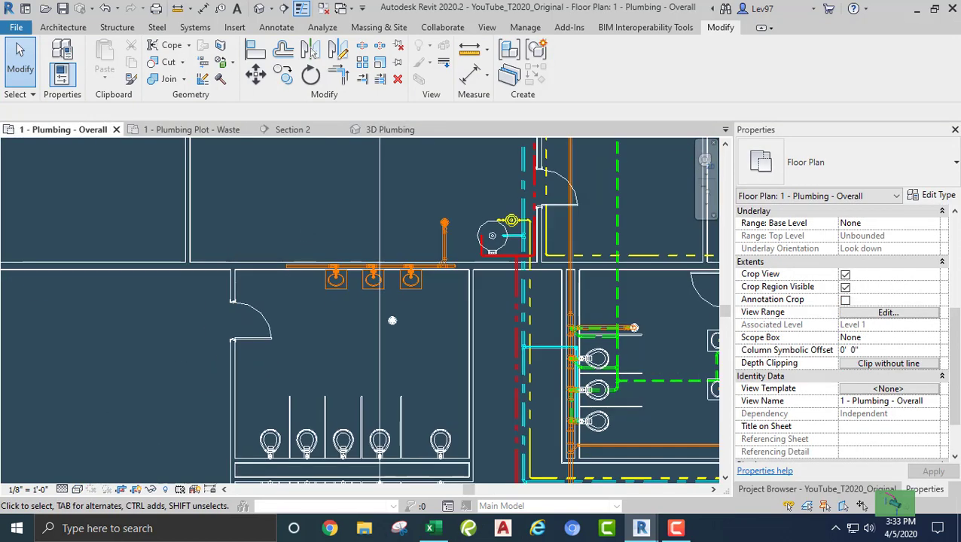
{"action": "middle_click_drag", "start_coordinate": [343, 217], "coordinate": [378, 180]}
{"action": "scroll", "coordinate": [297, 217], "scroll_direction": "up", "scroll_amount": 2}
{"action": "scroll", "coordinate": [301, 205], "scroll_direction": "down", "scroll_amount": 3}
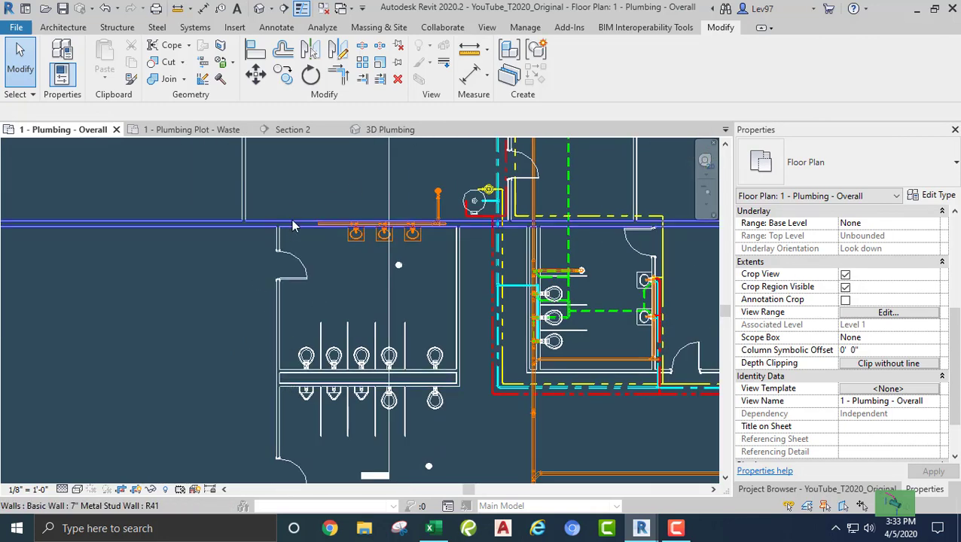
{"action": "scroll", "coordinate": [306, 252], "scroll_direction": "up", "scroll_amount": 4}
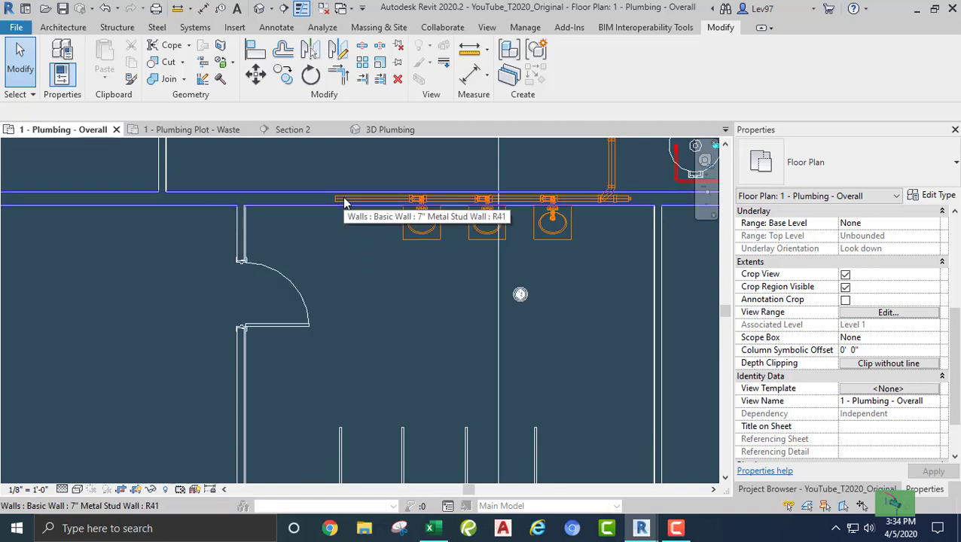
{"action": "scroll", "coordinate": [337, 205], "scroll_direction": "up", "scroll_amount": 4}
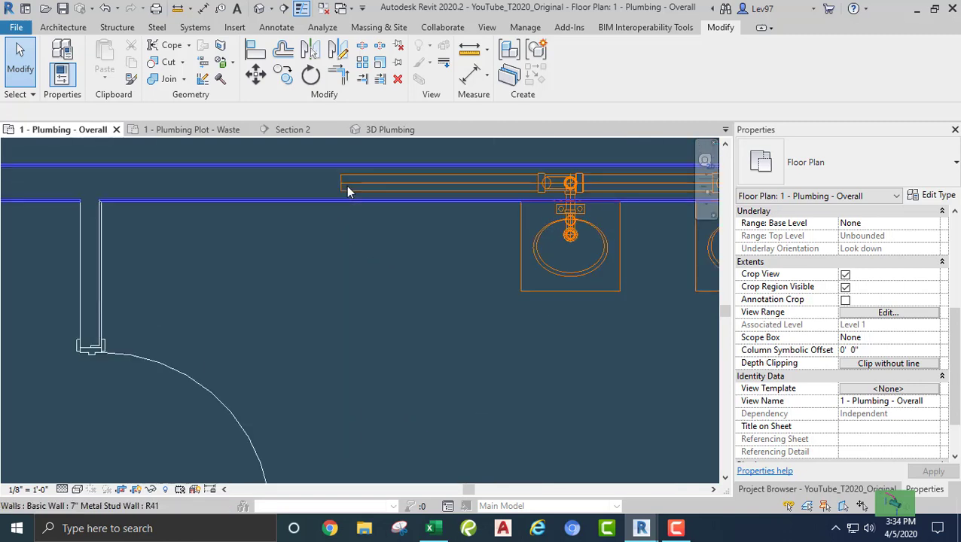
- Draw a 3" pipe from the main's open end, sloping down at 1/8" / 12", about 36' straight past both restrooms and the far wall
{"action": "left_click", "coordinate": [348, 188]}
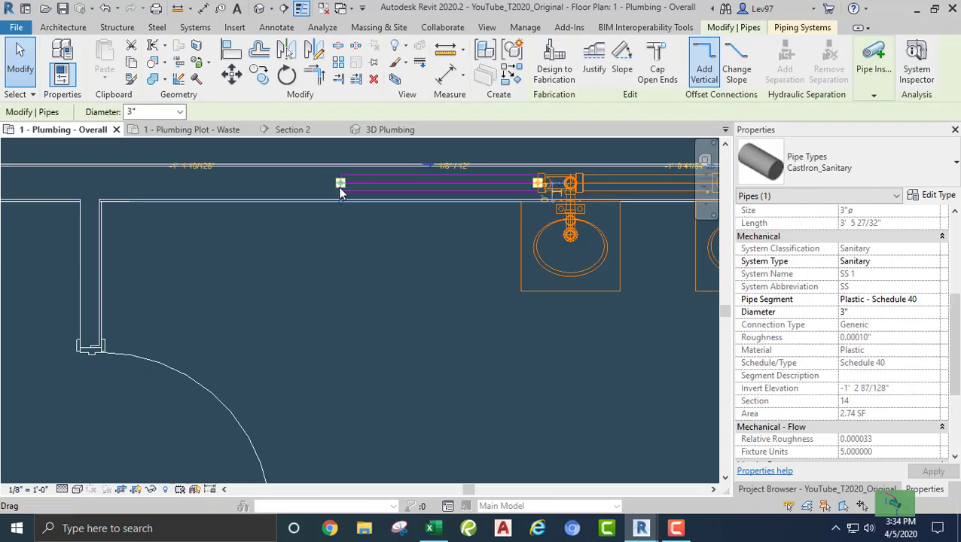
{"action": "right_click", "coordinate": [340, 186]}
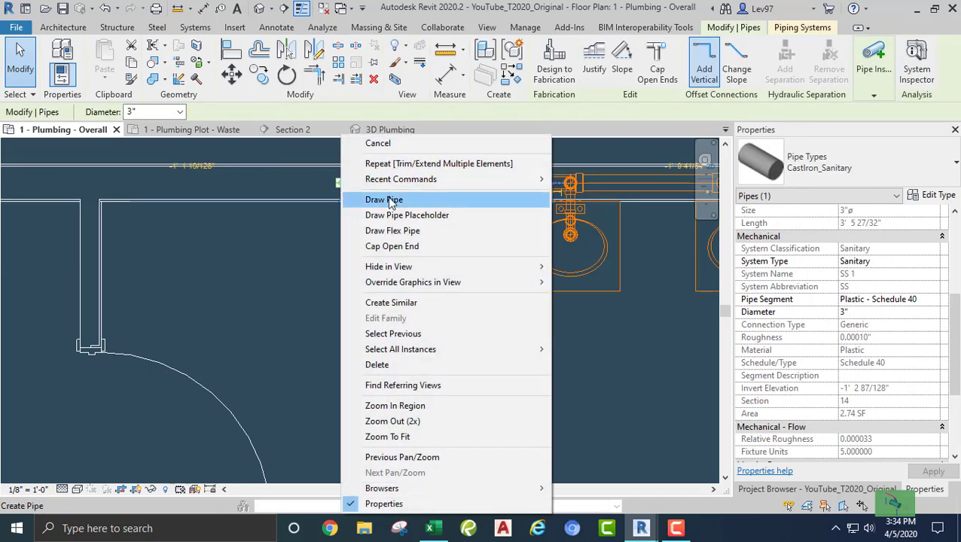
{"action": "left_click", "coordinate": [388, 200]}
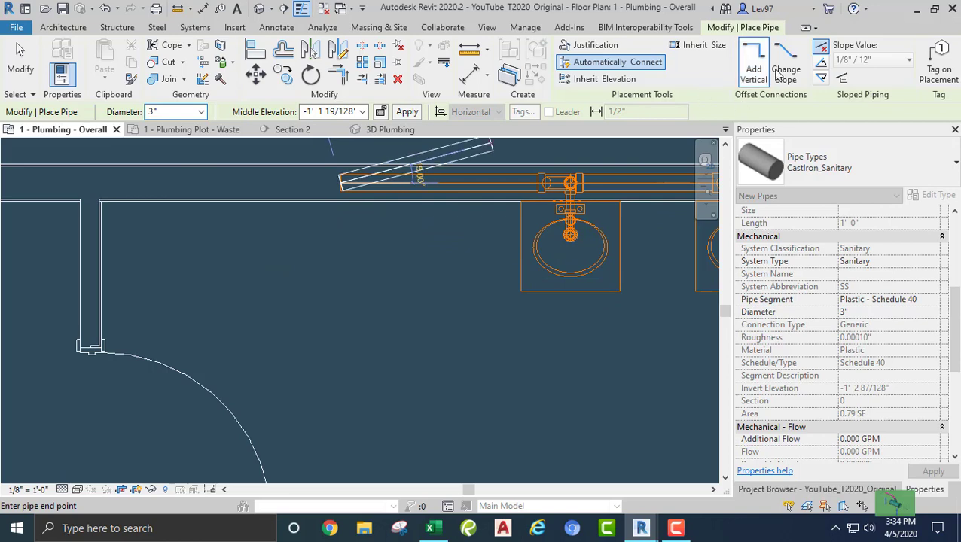
{"action": "left_click", "coordinate": [822, 79]}
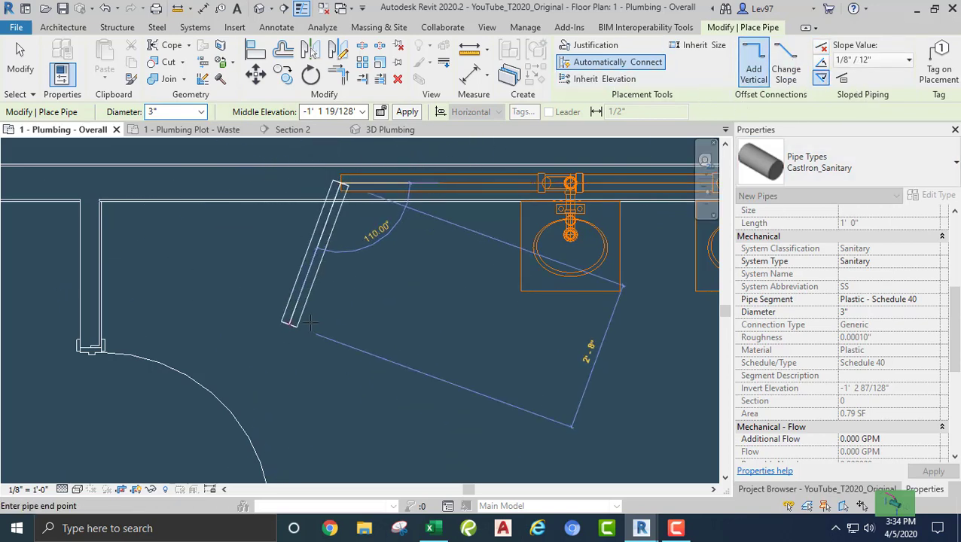
{"action": "scroll", "coordinate": [430, 360], "scroll_direction": "down", "scroll_amount": 6}
{"action": "middle_click_drag", "start_coordinate": [429, 348], "coordinate": [360, 241]}
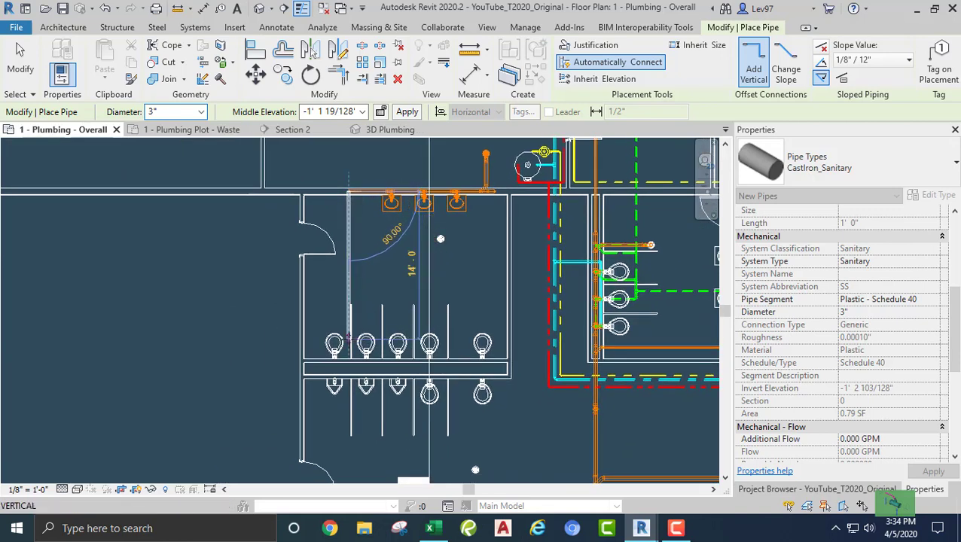
{"action": "scroll", "coordinate": [348, 339], "scroll_direction": "down", "scroll_amount": 1}
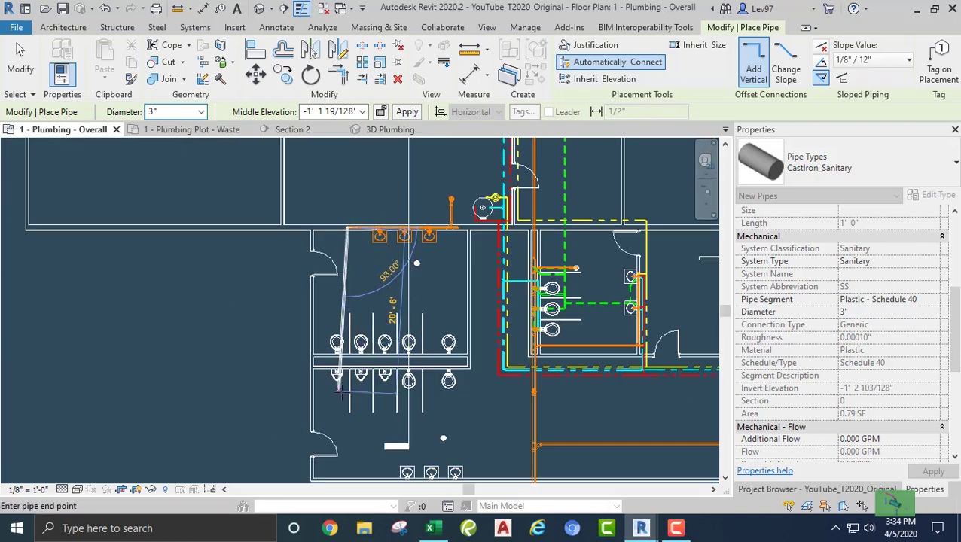
{"action": "middle_click_drag", "start_coordinate": [340, 478], "coordinate": [383, 309]}
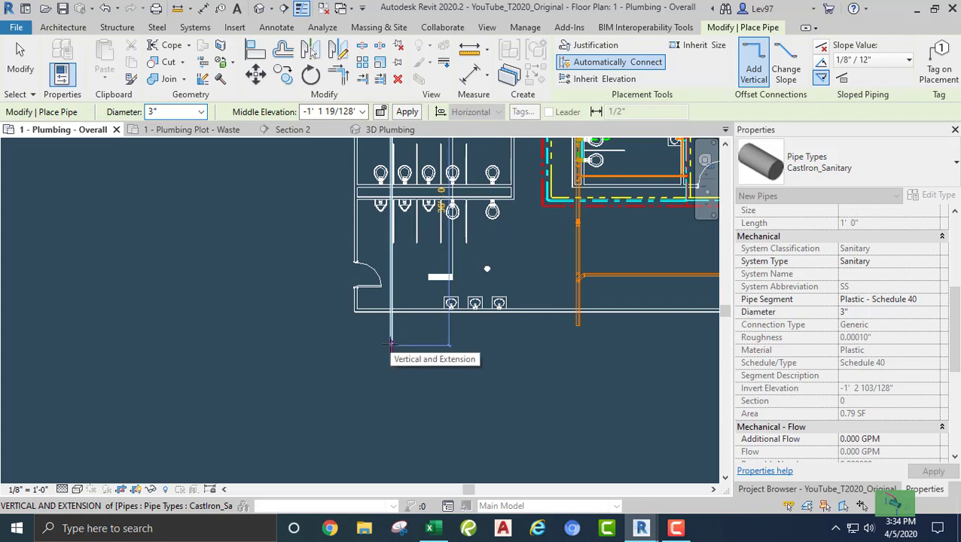
{"action": "left_click", "coordinate": [390, 344]}
{"action": "key", "text": "Escape"}
{"action": "key", "text": "Escape"}
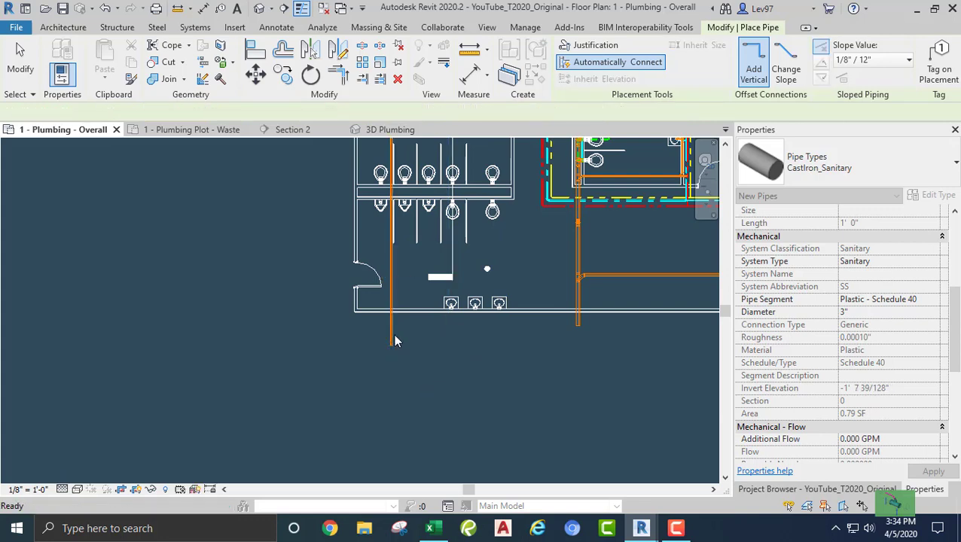
- Shorten the new sloped pipe to about 11' 7", ending just before the first row of toilets
{"action": "middle_click_drag", "start_coordinate": [405, 315], "coordinate": [430, 270]}
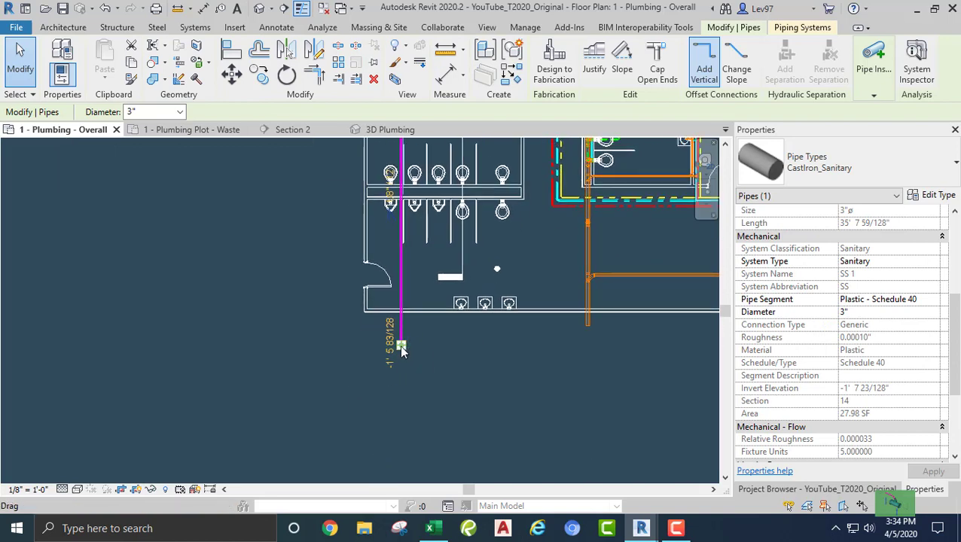
{"action": "left_click", "coordinate": [401, 347]}
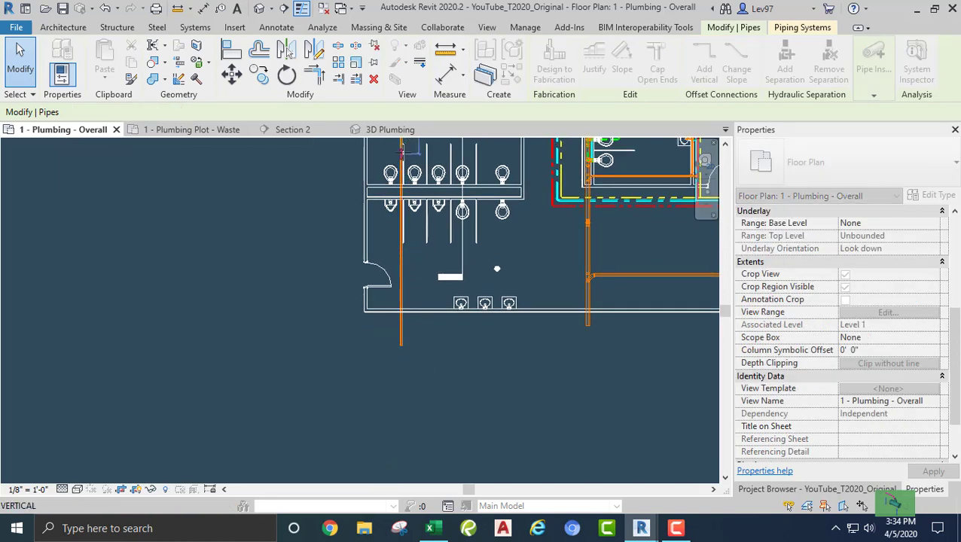
{"action": "left_click_drag", "start_coordinate": [409, 159], "coordinate": [409, 158]}
{"action": "middle_click_drag", "start_coordinate": [412, 159], "coordinate": [391, 352]}
{"action": "scroll", "coordinate": [391, 353], "scroll_direction": "up", "scroll_amount": 2}
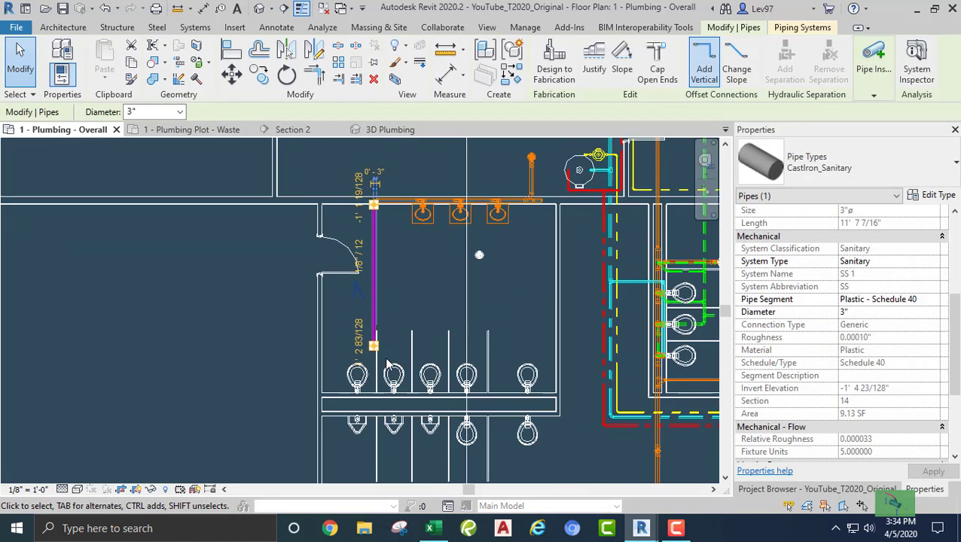
- Extend the sloped pipe straight from its open end in 4" diameter, ending beside the first toilet just short of the chase wall
{"action": "key", "text": "Escape"}
{"action": "scroll", "coordinate": [386, 365], "scroll_direction": "up", "scroll_amount": 2}
{"action": "scroll", "coordinate": [365, 230], "scroll_direction": "up", "scroll_amount": 1}
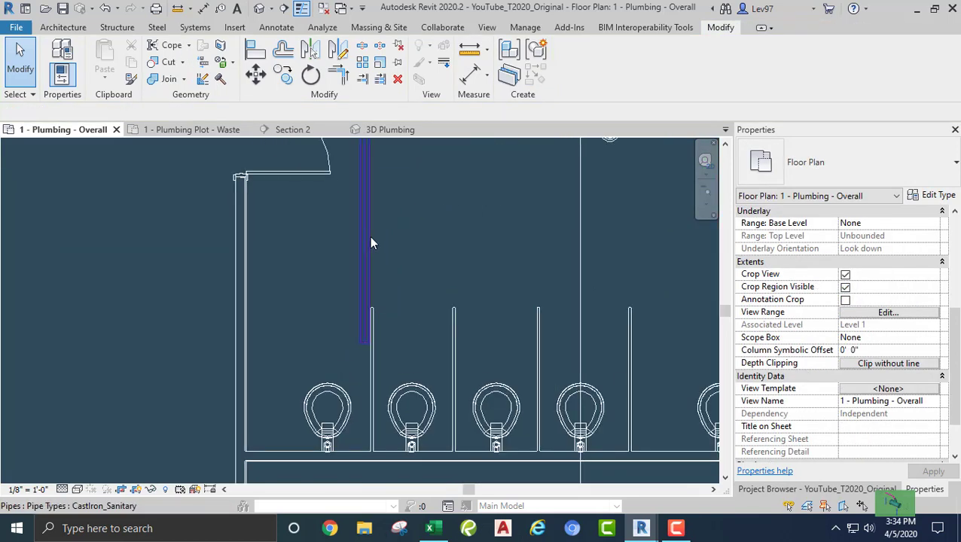
{"action": "left_click", "coordinate": [363, 317]}
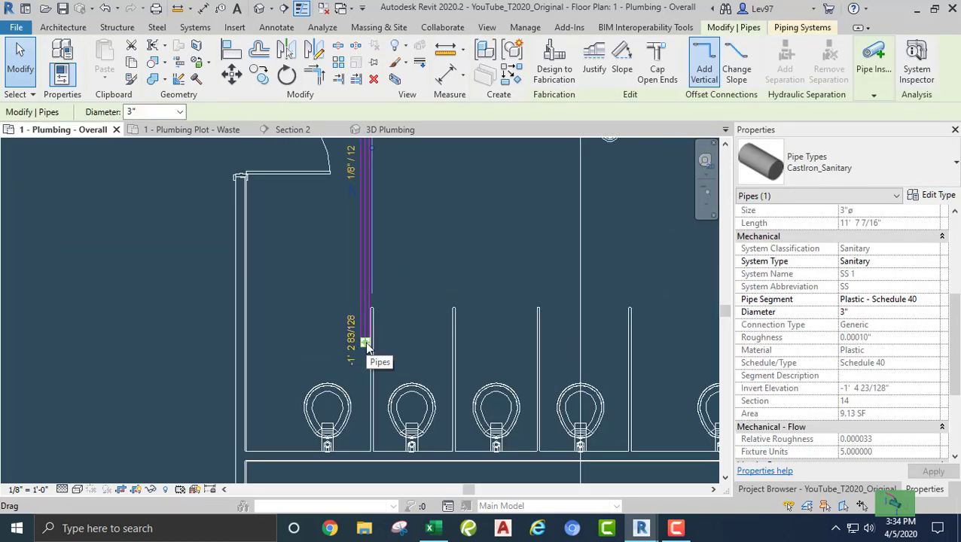
{"action": "right_click", "coordinate": [366, 344]}
{"action": "left_click", "coordinate": [399, 197]}
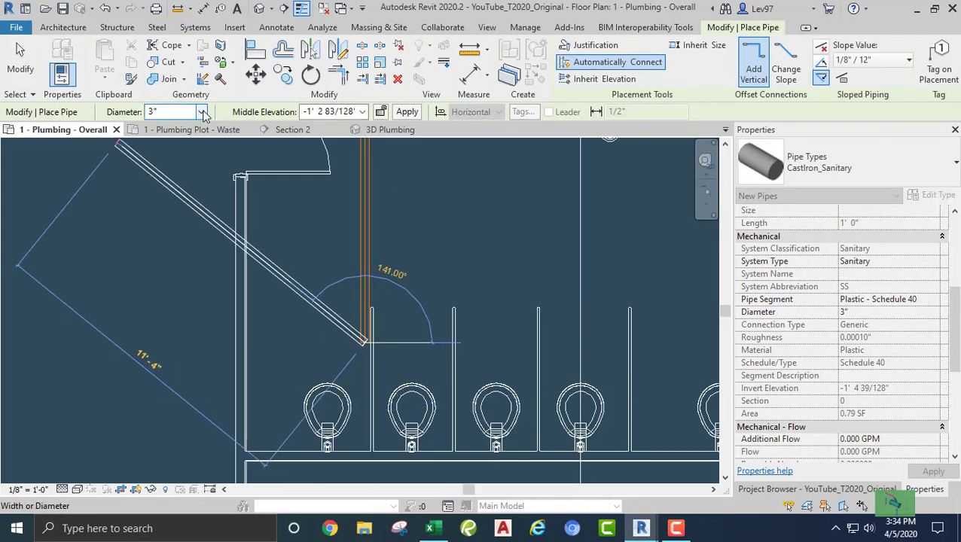
{"action": "left_click", "coordinate": [201, 112]}
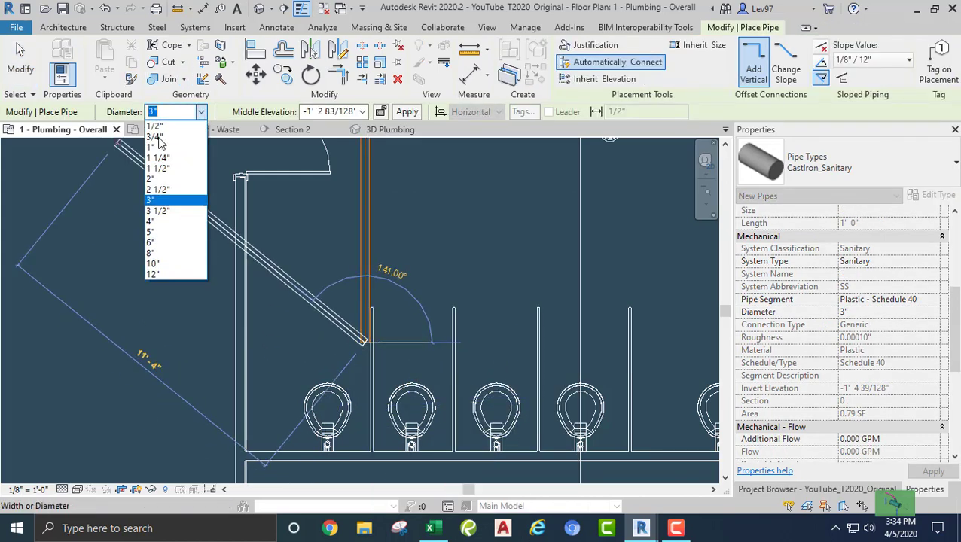
{"action": "left_click", "coordinate": [178, 223]}
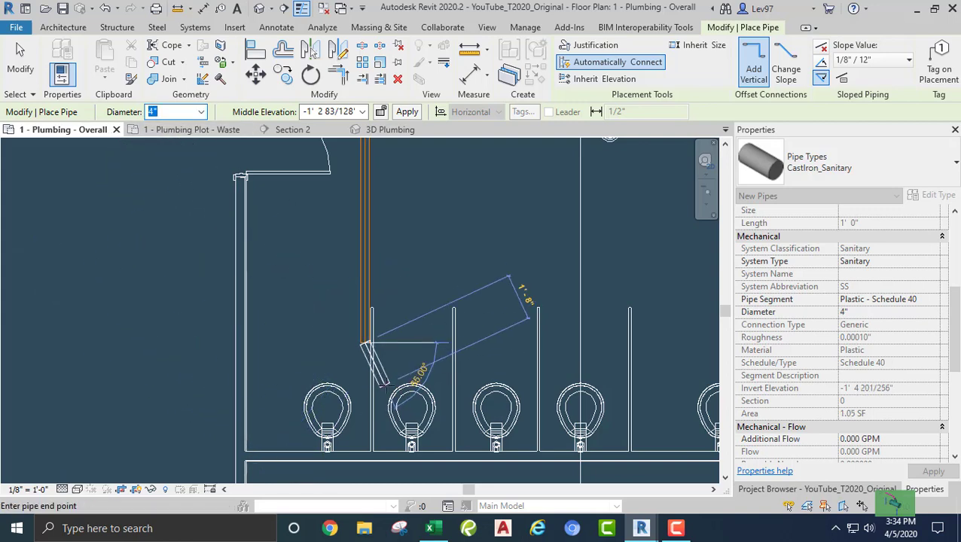
{"action": "left_click", "coordinate": [364, 434]}
{"action": "key", "text": "Escape"}
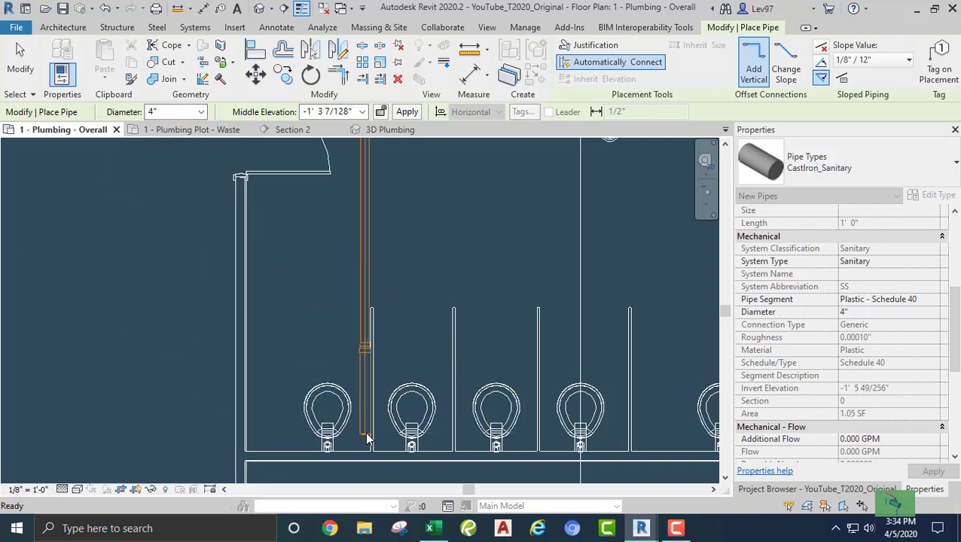
{"action": "key", "text": "Escape"}
- Move the sloped pipe run sideways so it runs alongside the restroom's door-side wall
{"action": "middle_click_drag", "start_coordinate": [463, 209], "coordinate": [477, 388]}
{"action": "left_click", "coordinate": [383, 355]}
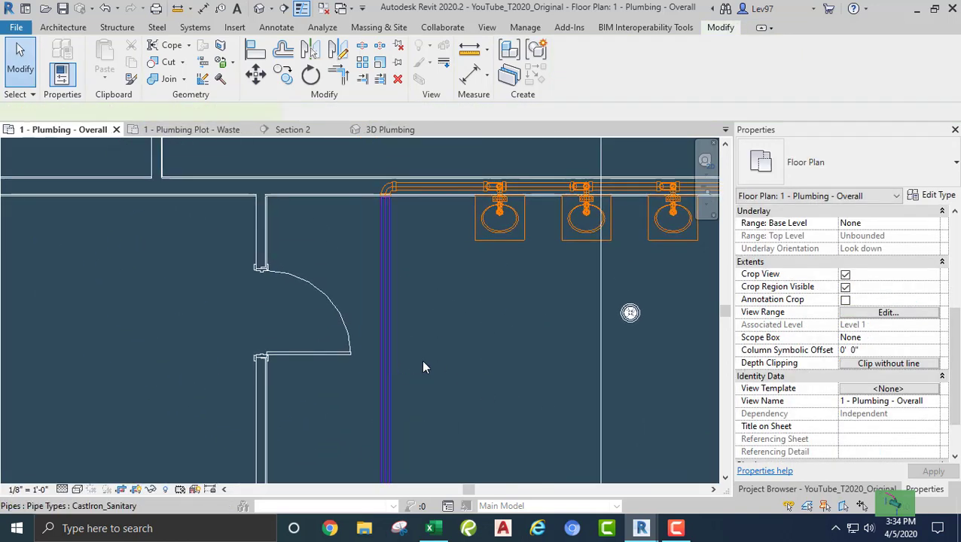
{"action": "middle_click_drag", "start_coordinate": [421, 361], "coordinate": [473, 166]}
{"action": "left_click_drag", "start_coordinate": [412, 277], "coordinate": [309, 290]}
{"action": "key", "text": "Escape"}
- Open the 2 - Plumbing - Overall floor plan at the chase between the toilets and urinals
{"action": "scroll", "coordinate": [350, 297], "scroll_direction": "down", "scroll_amount": 1}
{"action": "middle_click_drag", "start_coordinate": [348, 336], "coordinate": [393, 140]}
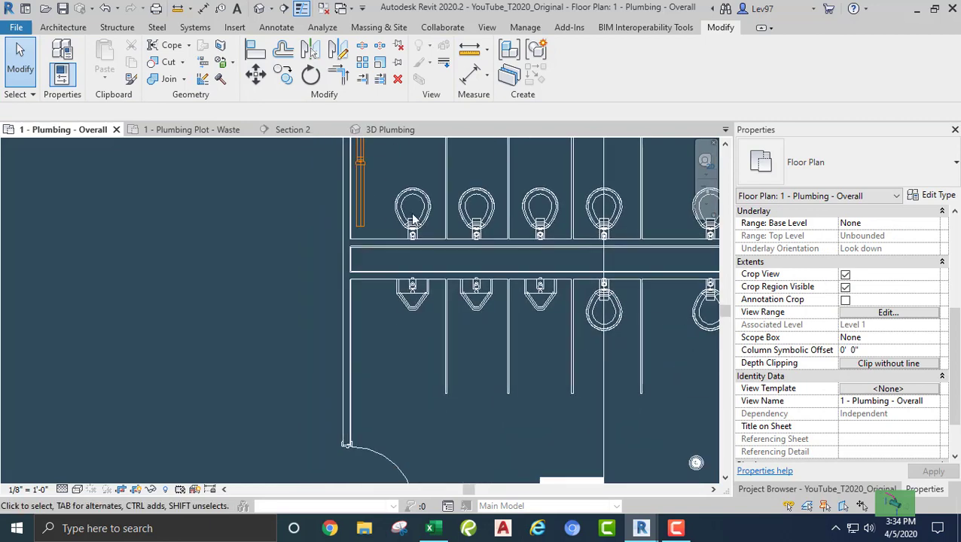
{"action": "middle_click_drag", "start_coordinate": [587, 292], "coordinate": [475, 394]}
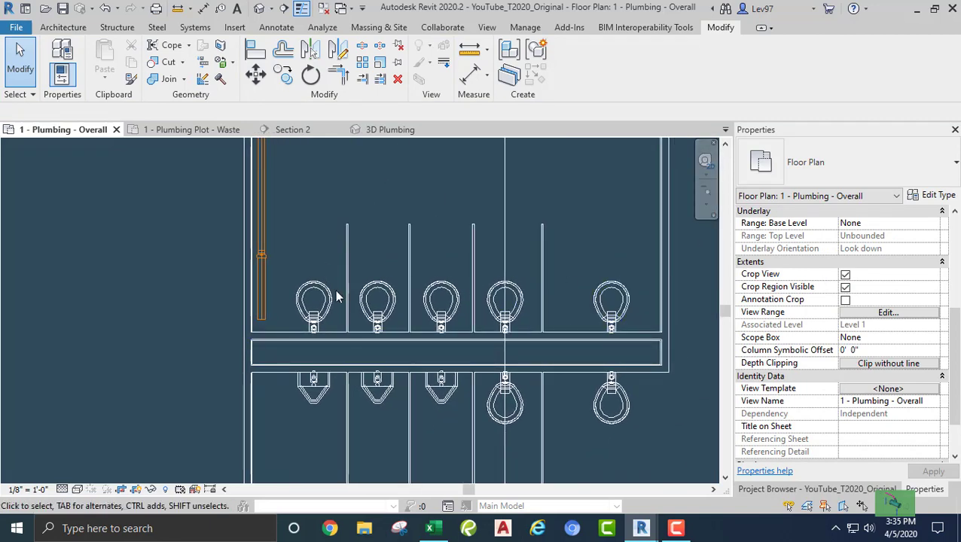
{"action": "middle_click_drag", "start_coordinate": [327, 317], "coordinate": [419, 308]}
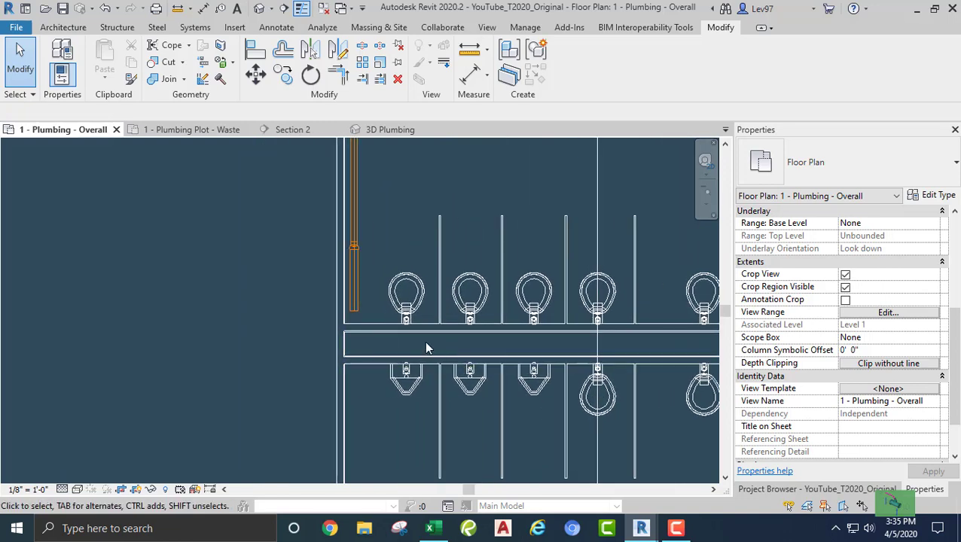
{"action": "left_click", "coordinate": [835, 491]}
{"action": "double_click", "coordinate": [845, 384]}
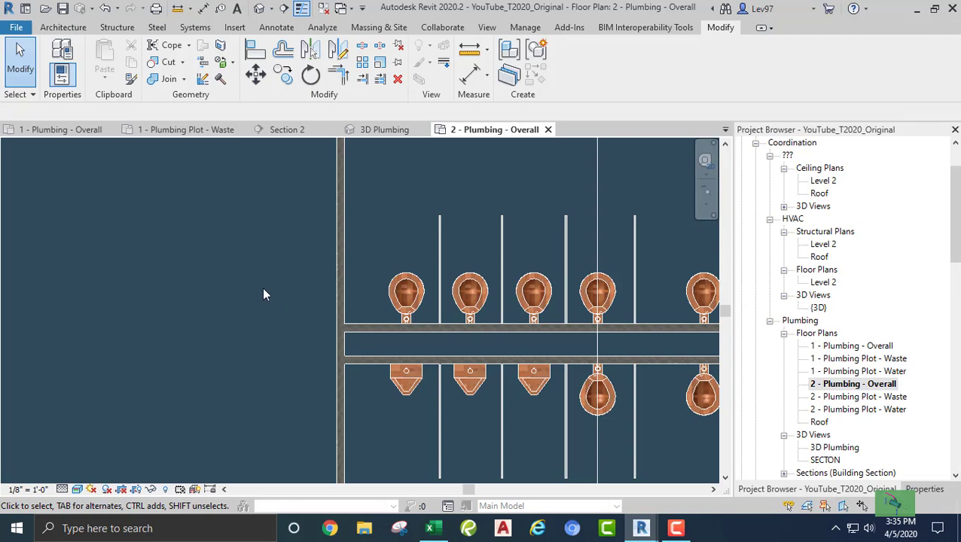
{"action": "scroll", "coordinate": [259, 331], "scroll_direction": "up", "scroll_amount": 3}
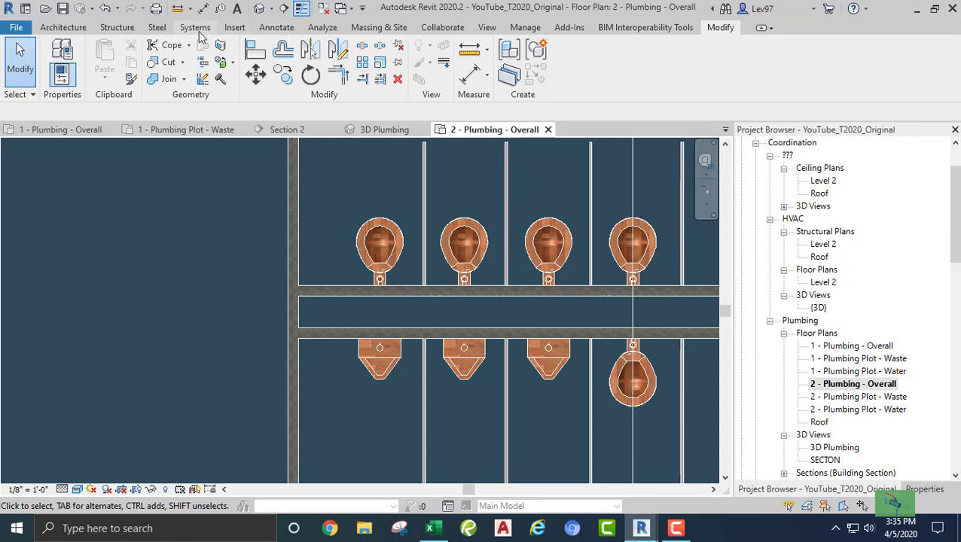
- Turn sloping off for pipe placement and try to start a 4" sanitary pipe inside the chase between the toilets and urinals
{"action": "left_click", "coordinate": [196, 28]}
{"action": "left_click", "coordinate": [465, 66]}
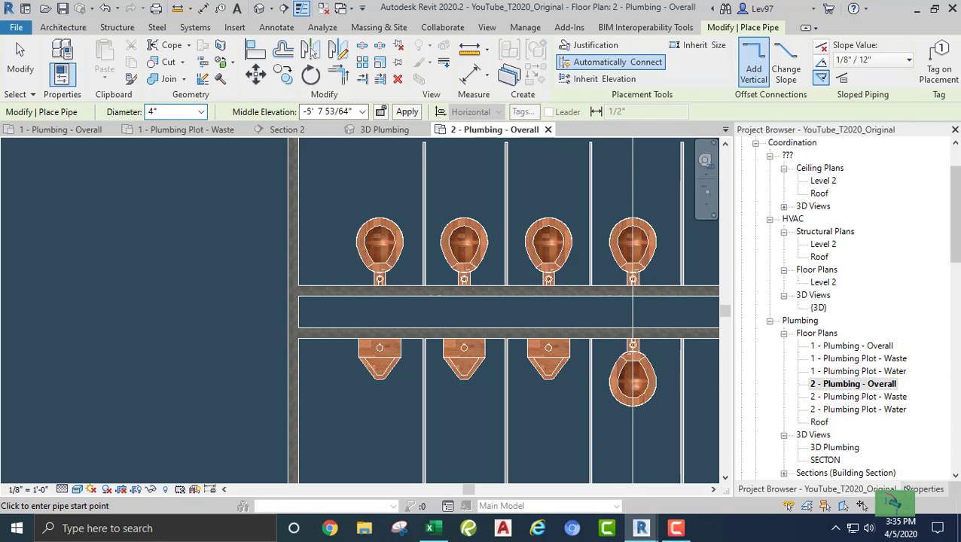
{"action": "left_click", "coordinate": [921, 492]}
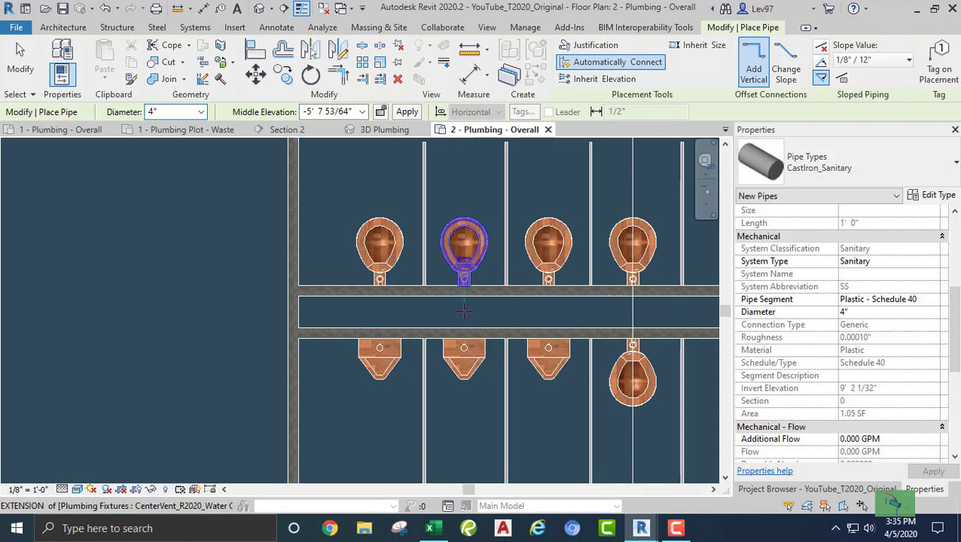
{"action": "left_click", "coordinate": [821, 47]}
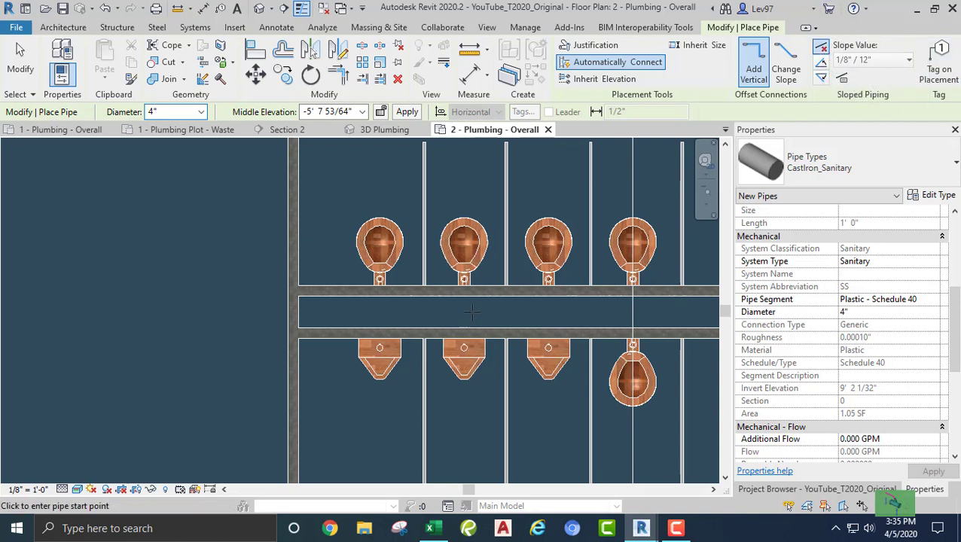
{"action": "left_click", "coordinate": [449, 306]}
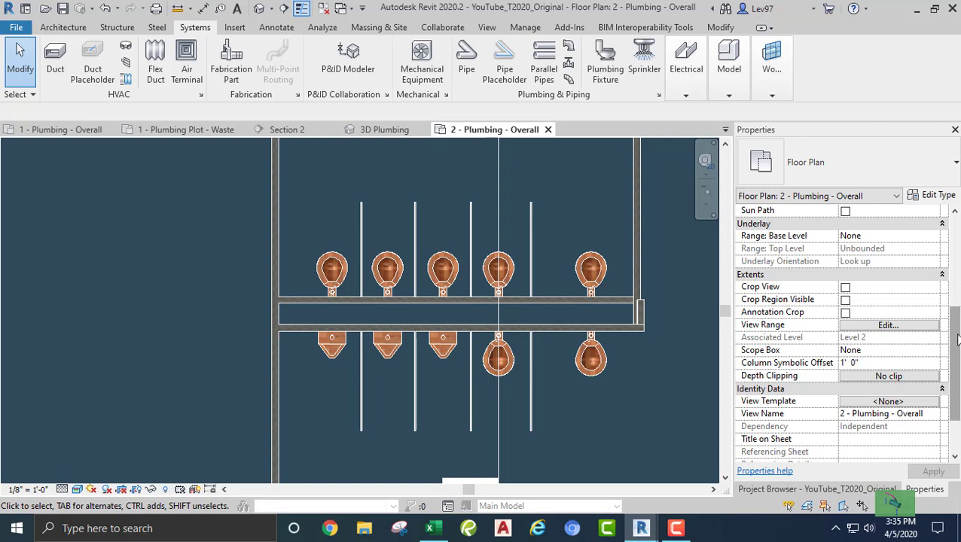
- Check the view range of the level 2 floor plan without changing it
{"action": "scroll", "coordinate": [891, 352], "scroll_direction": "down", "scroll_amount": 3}
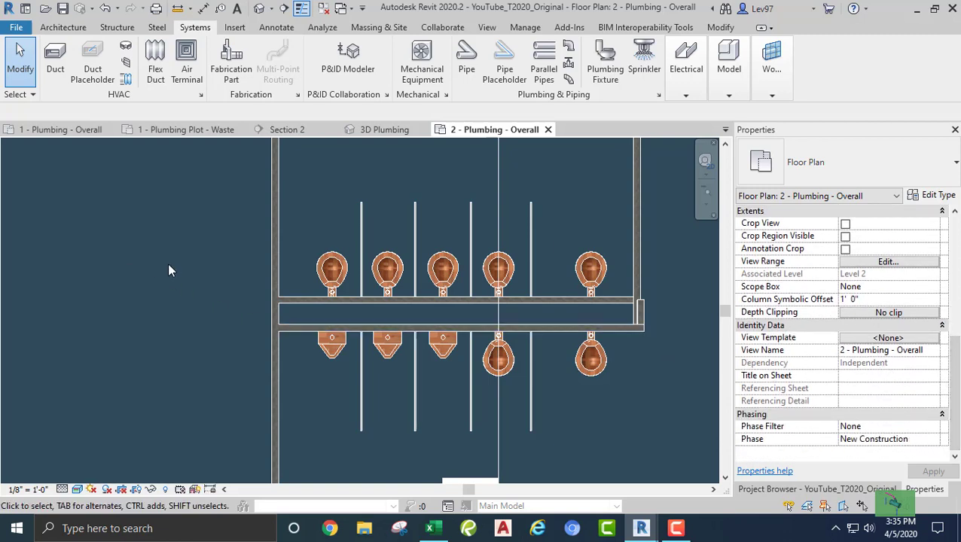
{"action": "left_click", "coordinate": [878, 263]}
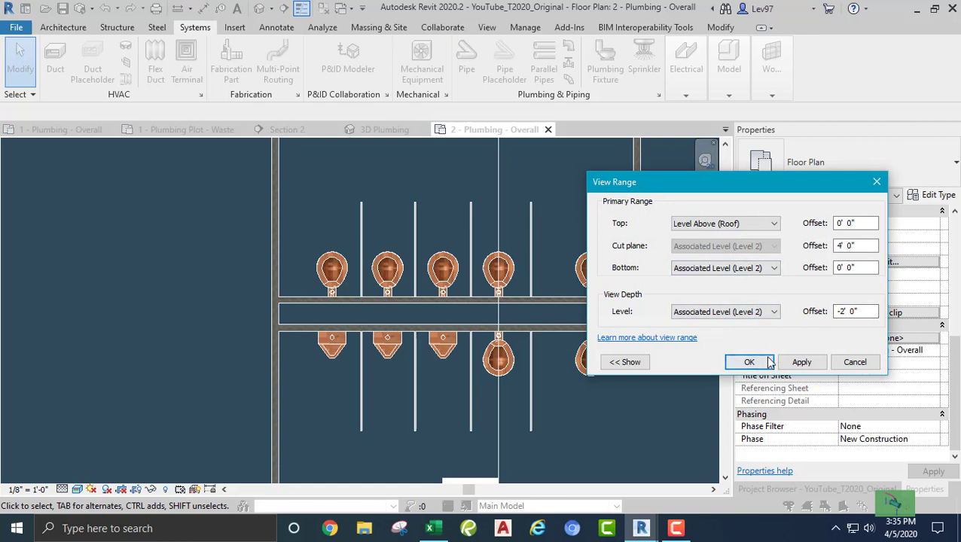
{"action": "left_click", "coordinate": [853, 364]}
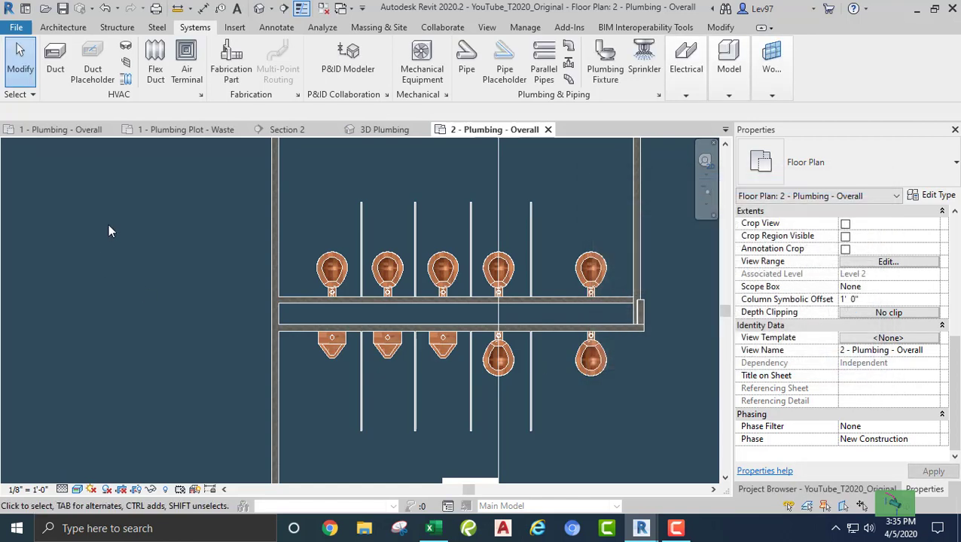
- Draw a level 4" pipe about 7' 3" long inside the chase toward the side wall, at middle elevation -1' 0"
{"action": "left_click", "coordinate": [466, 60]}
{"action": "left_click_drag", "start_coordinate": [347, 111], "coordinate": [271, 117]}
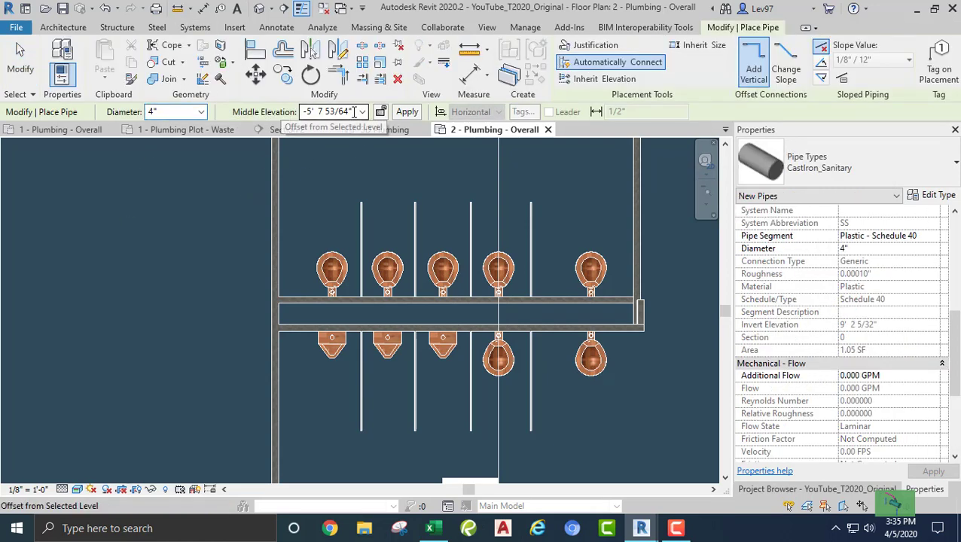
{"action": "type", "text": "-1"}
{"action": "key", "text": "Return"}
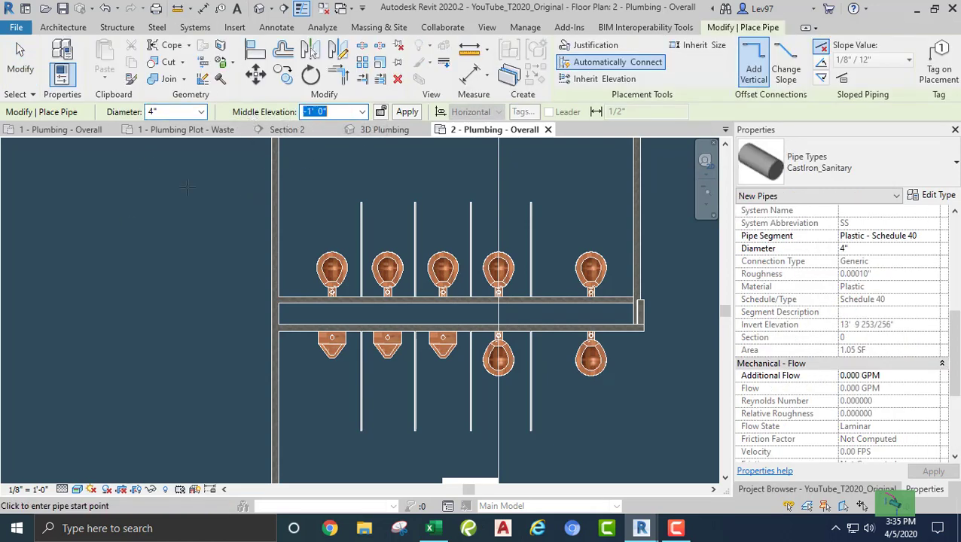
{"action": "left_click", "coordinate": [432, 313]}
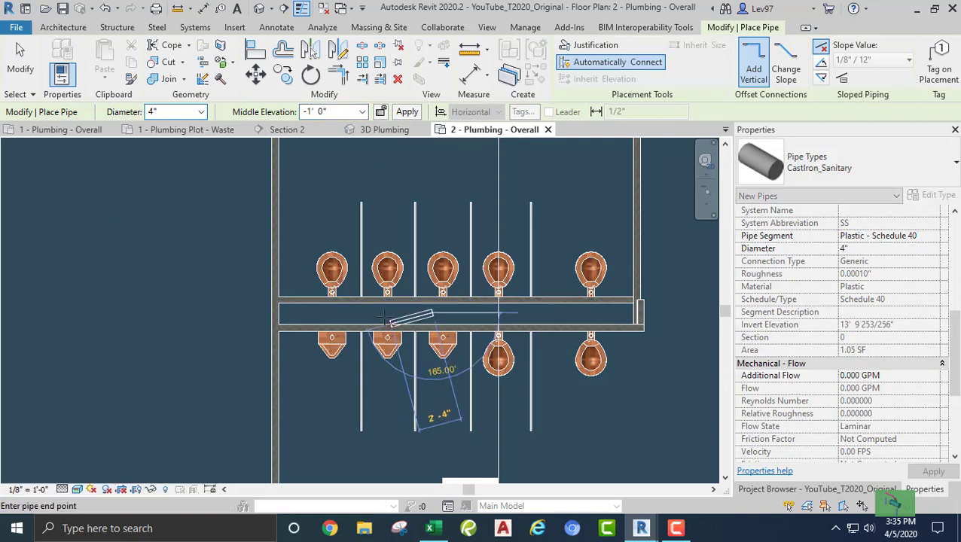
{"action": "left_click", "coordinate": [300, 314]}
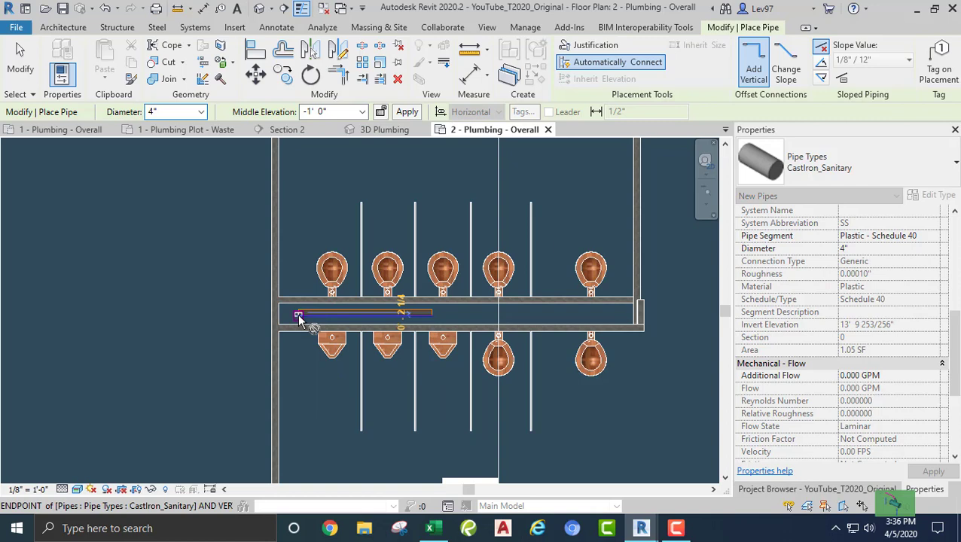
{"action": "key", "text": "Escape"}
{"action": "key", "text": "Escape"}
- Drop a vertical 4" pipe from the chase pipe's end nearest the side wall down to middle elevation -20' 0"
{"action": "scroll", "coordinate": [300, 347], "scroll_direction": "up", "scroll_amount": 4}
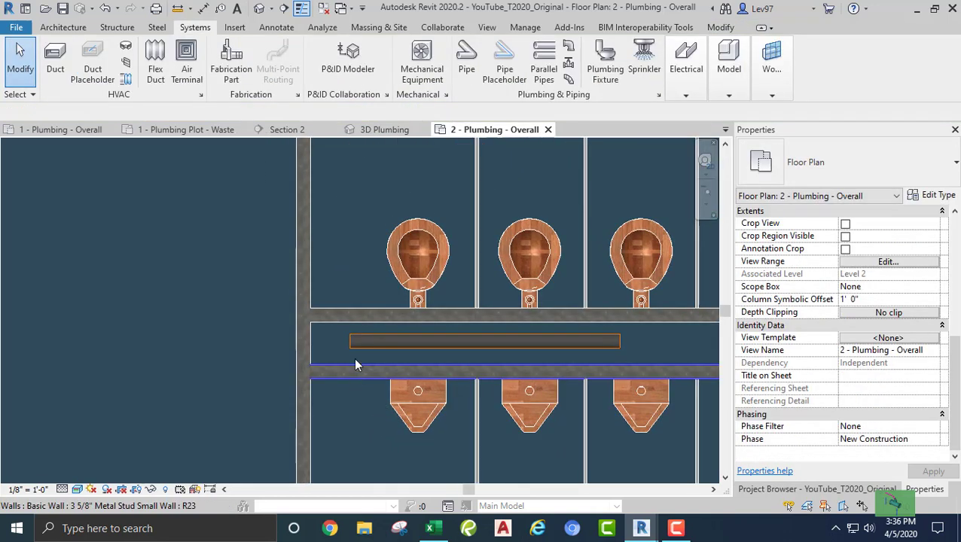
{"action": "left_click", "coordinate": [359, 342]}
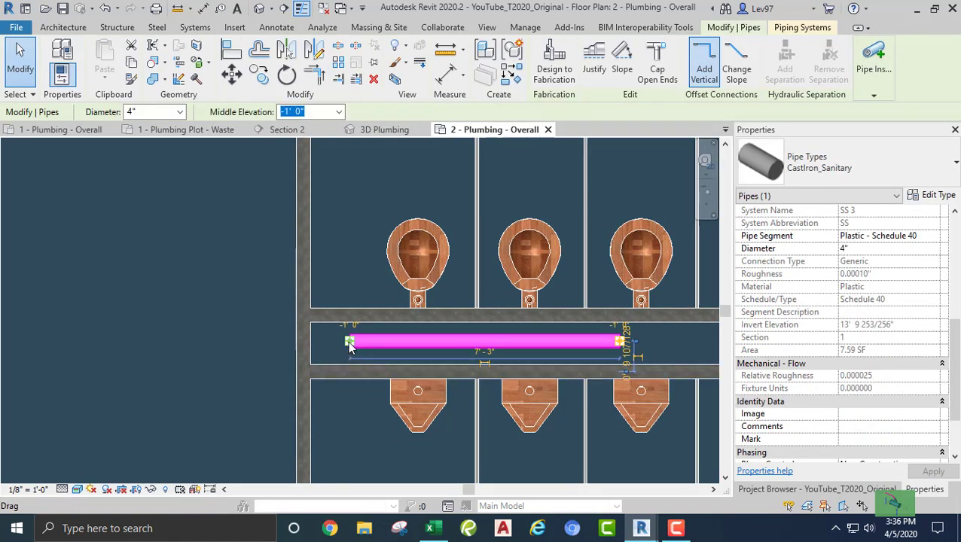
{"action": "right_click", "coordinate": [350, 343]}
{"action": "left_click", "coordinate": [404, 199]}
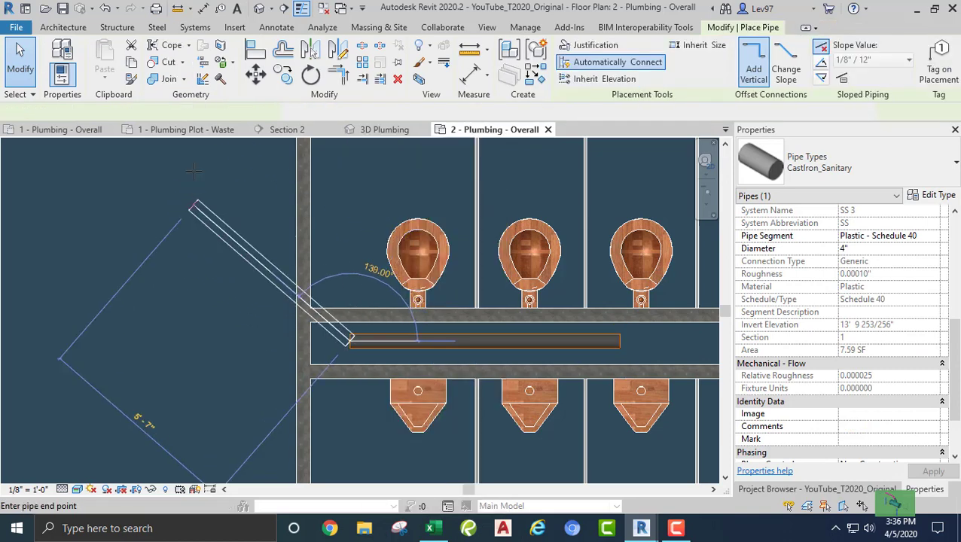
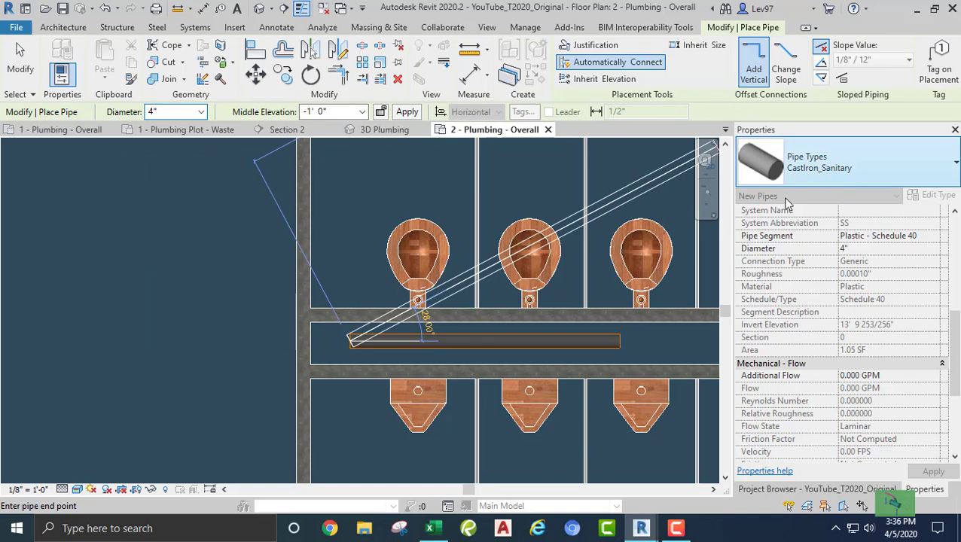
{"action": "left_click", "coordinate": [345, 113]}
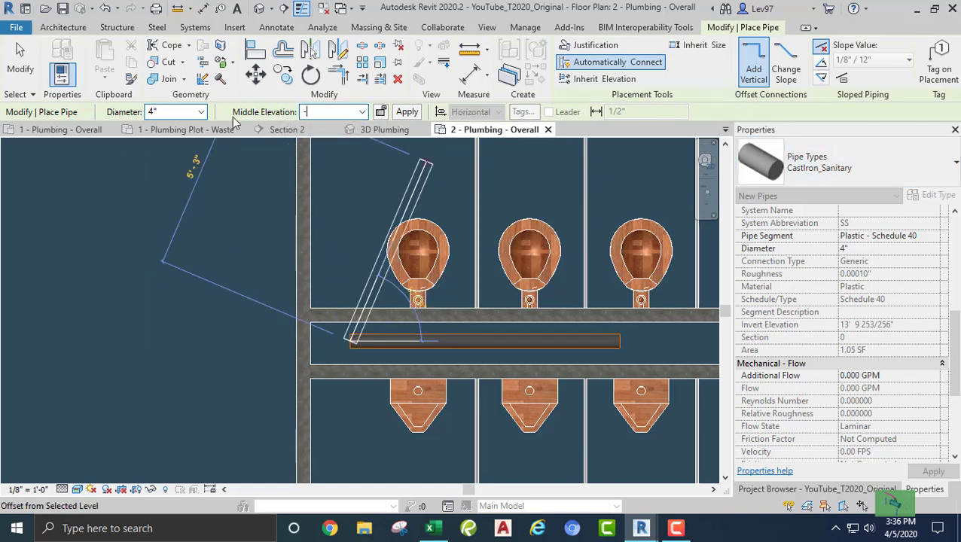
{"action": "type", "text": "-20"}
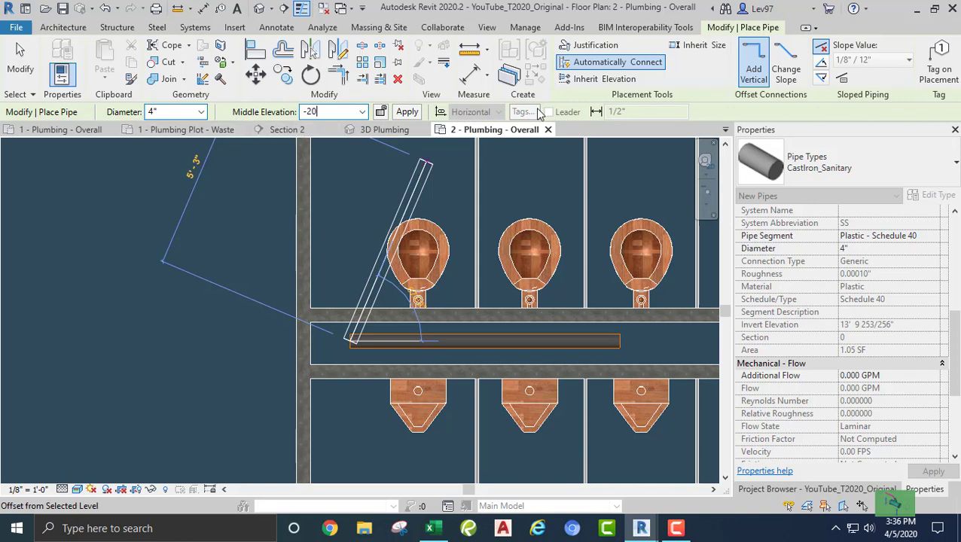
{"action": "left_click", "coordinate": [407, 112]}
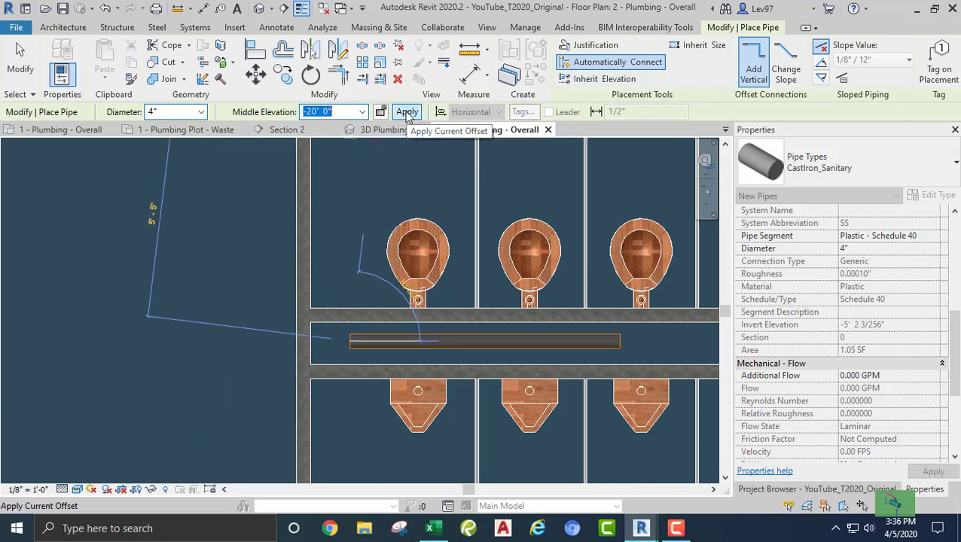
{"action": "left_click", "coordinate": [407, 112]}
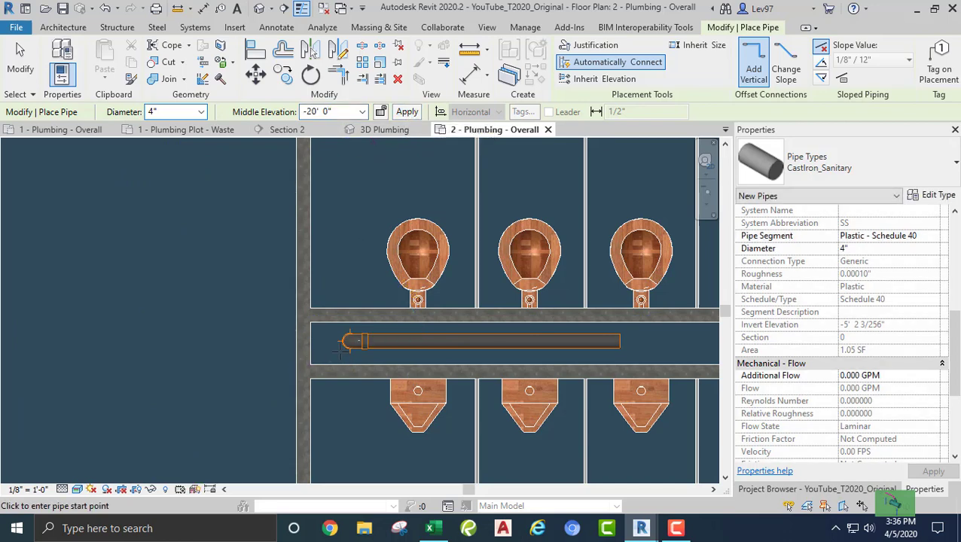
{"action": "key", "text": "Escape"}
{"action": "key", "text": "Escape"}
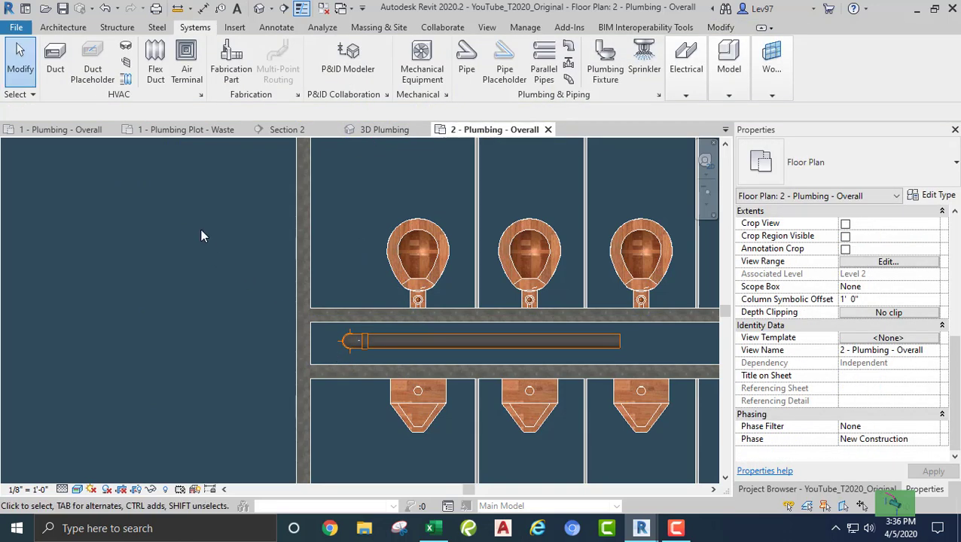
- Close the level 2 plan to return to 1 - Plumbing - Overall, and select the vertical pipe in the chase
{"action": "left_click", "coordinate": [548, 131]}
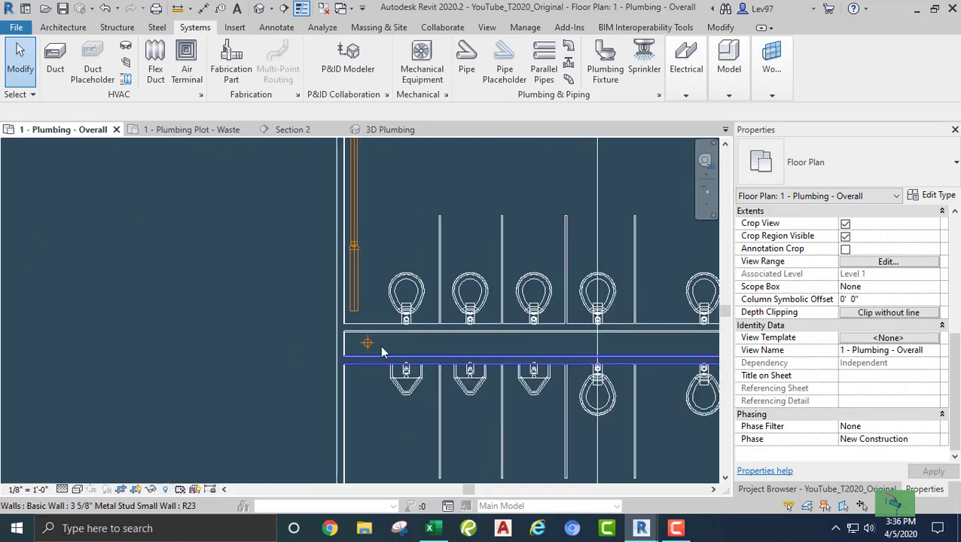
{"action": "middle_click_drag", "start_coordinate": [409, 350], "coordinate": [397, 383]}
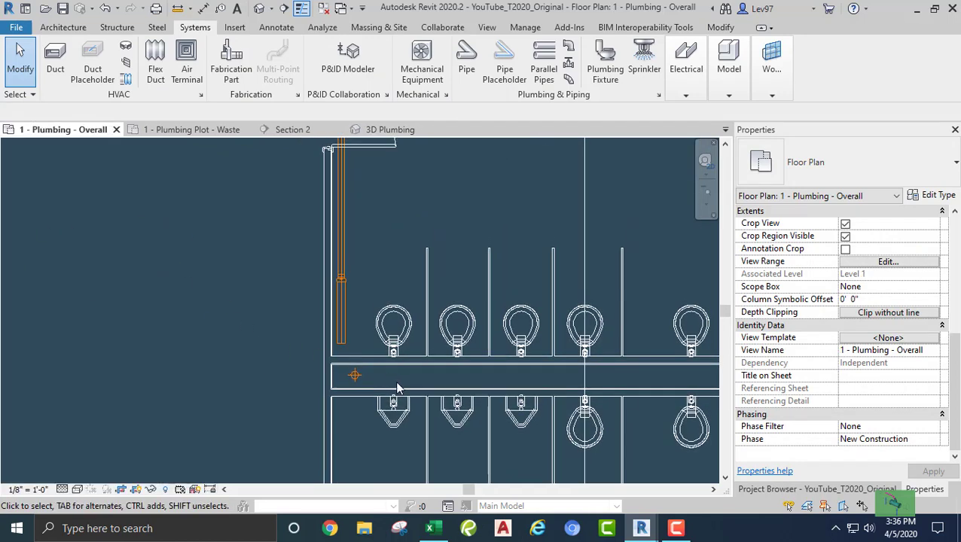
{"action": "left_click", "coordinate": [354, 377]}
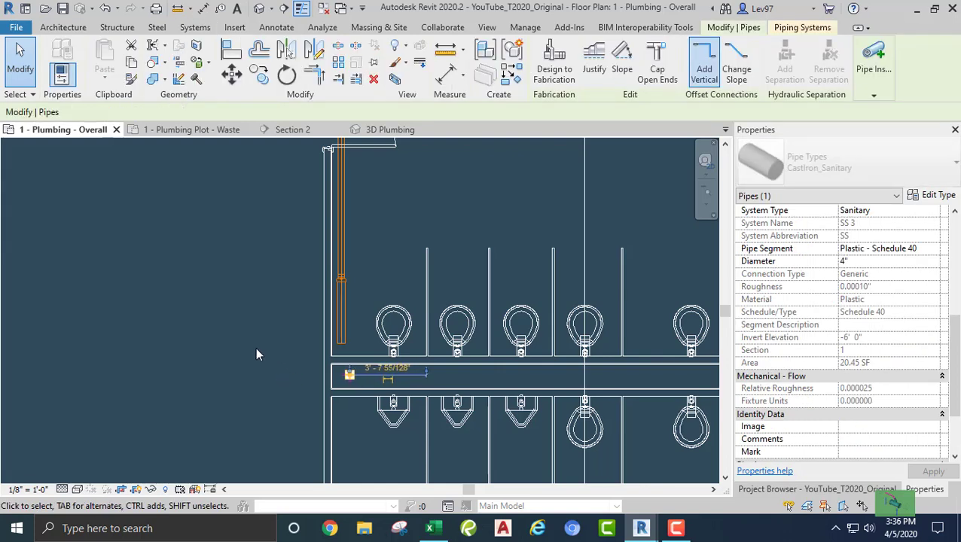
- Extend the 4" sanitary main along the side wall from its open end to beyond the far outer wall, sloping down at 1/8" / 12"
{"action": "key", "text": "Escape"}
{"action": "mouse_move", "coordinate": [256, 348]}
{"action": "middle_mouse_down"}
{"action": "mouse_move", "coordinate": [293, 303]}
{"action": "mouse_move", "coordinate": [293, 286]}
{"action": "middle_mouse_up"}
{"action": "scroll", "coordinate": [293, 286], "scroll_direction": "up", "scroll_amount": 1}
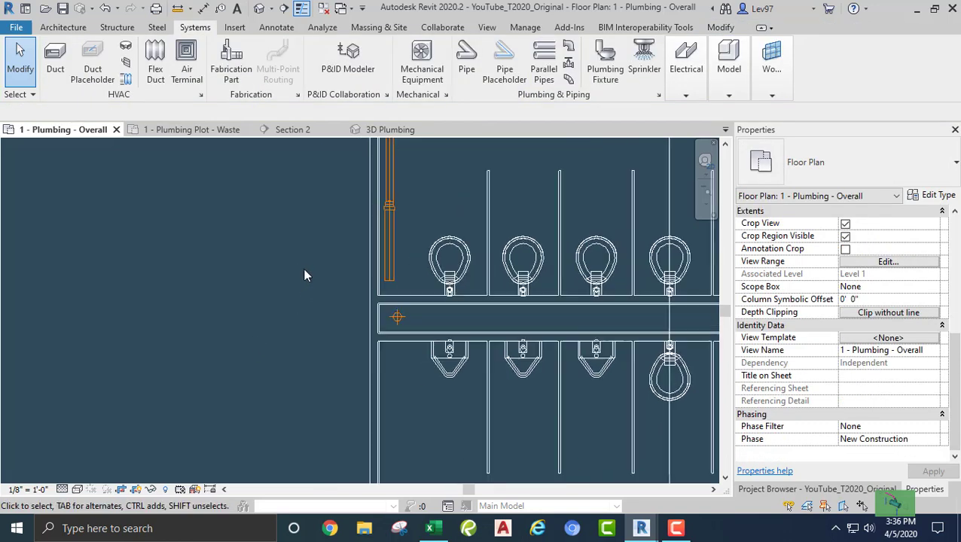
{"action": "left_click", "coordinate": [390, 279]}
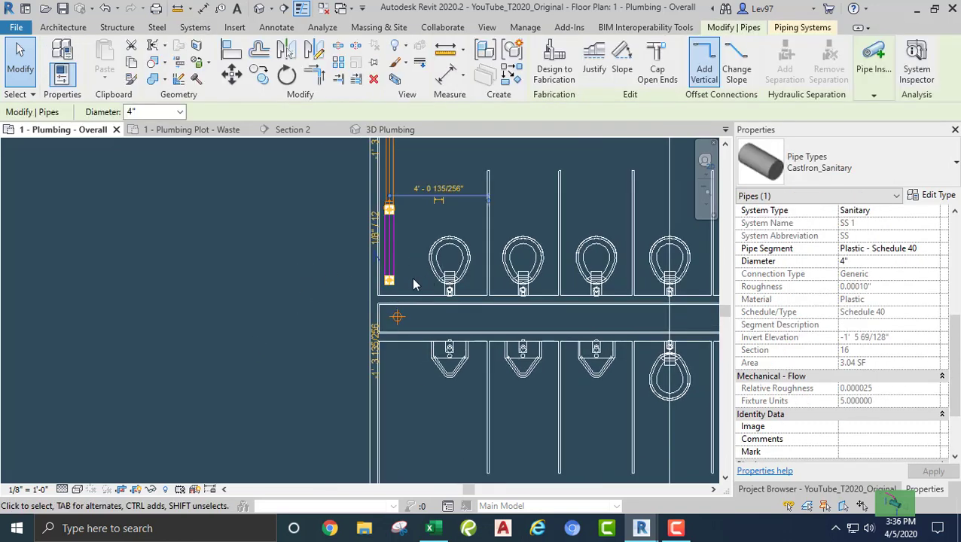
{"action": "right_click", "coordinate": [402, 291]}
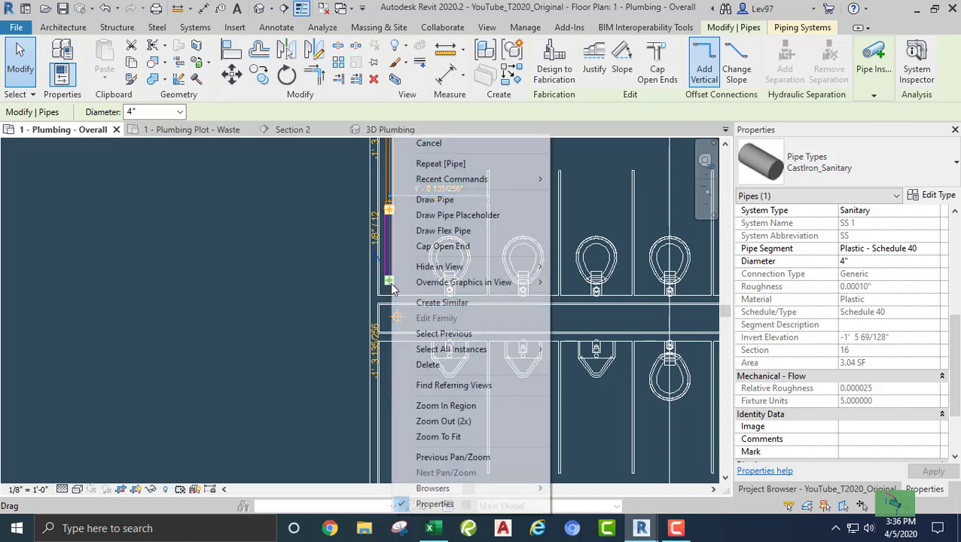
{"action": "left_click", "coordinate": [419, 200]}
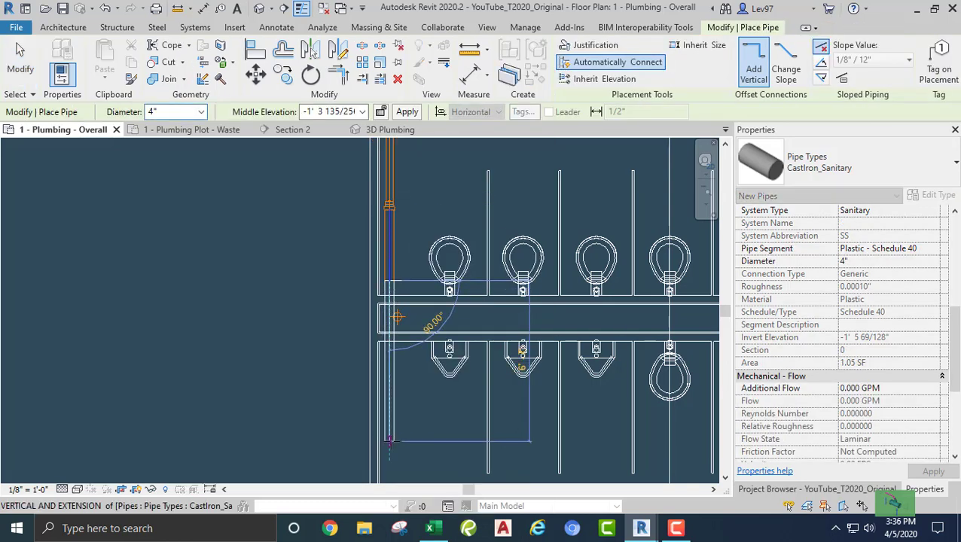
{"action": "left_click", "coordinate": [822, 79]}
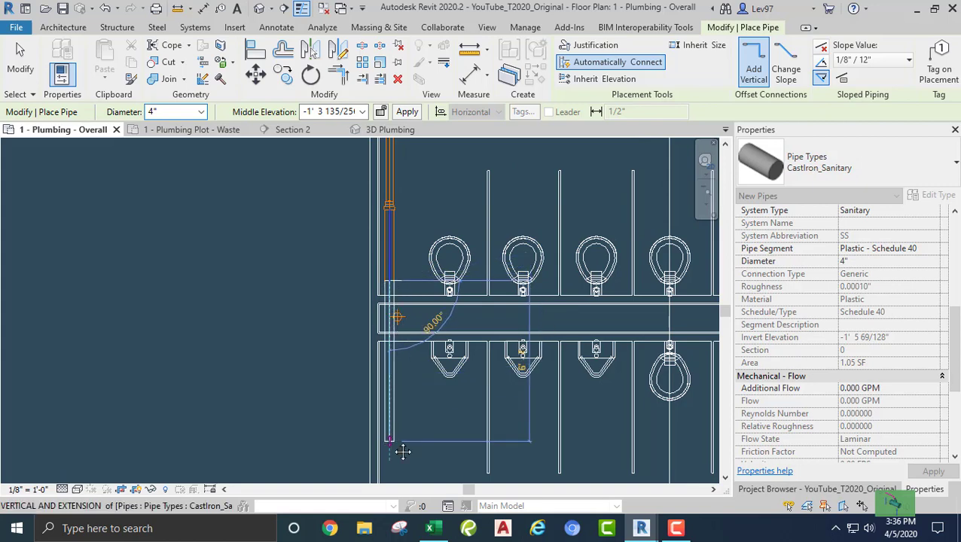
{"action": "middle_click_drag", "start_coordinate": [402, 450], "coordinate": [433, 189]}
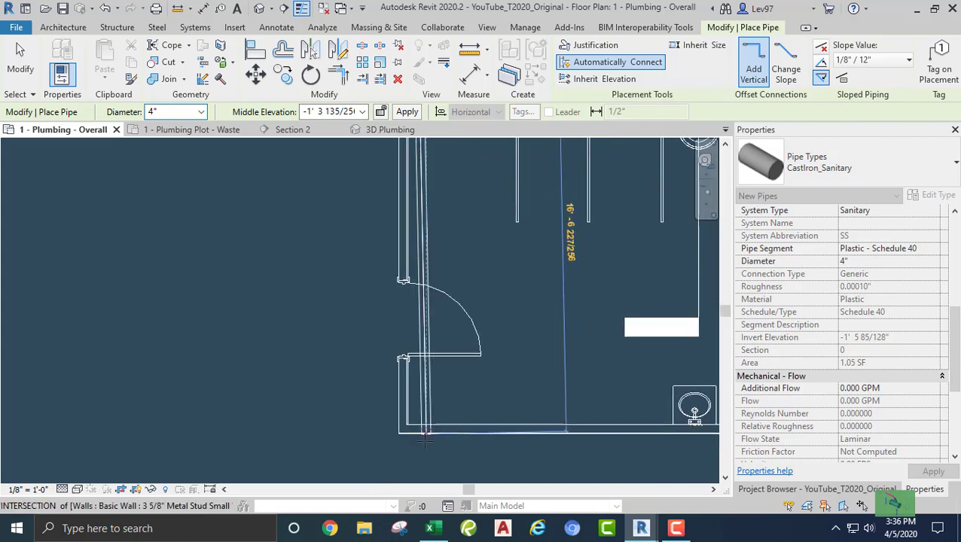
{"action": "left_click", "coordinate": [418, 472]}
{"action": "key", "text": "Escape"}
{"action": "key", "text": "Escape"}
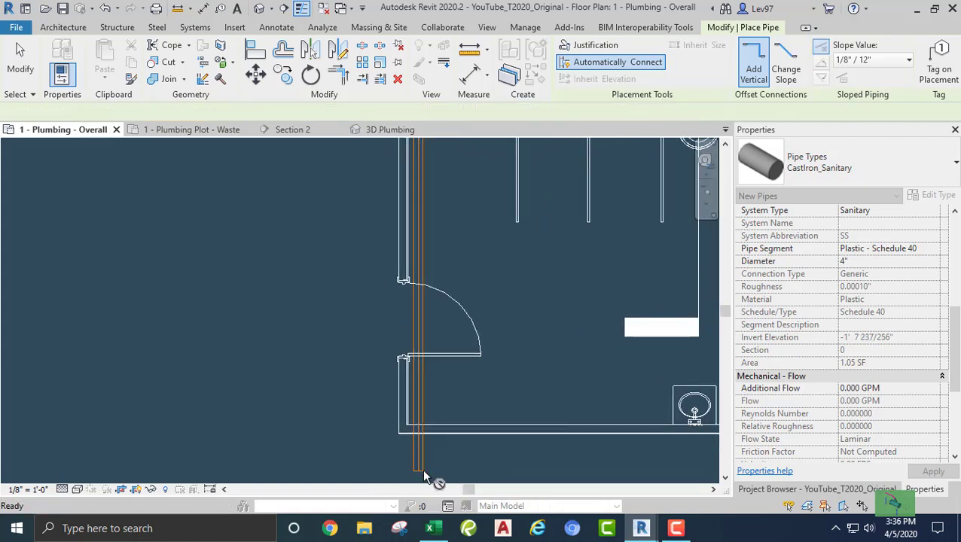
- Delete the vertical stack and the connected pipe in the chase from the 3D Plumbing view
{"action": "middle_click_drag", "start_coordinate": [320, 342], "coordinate": [349, 273]}
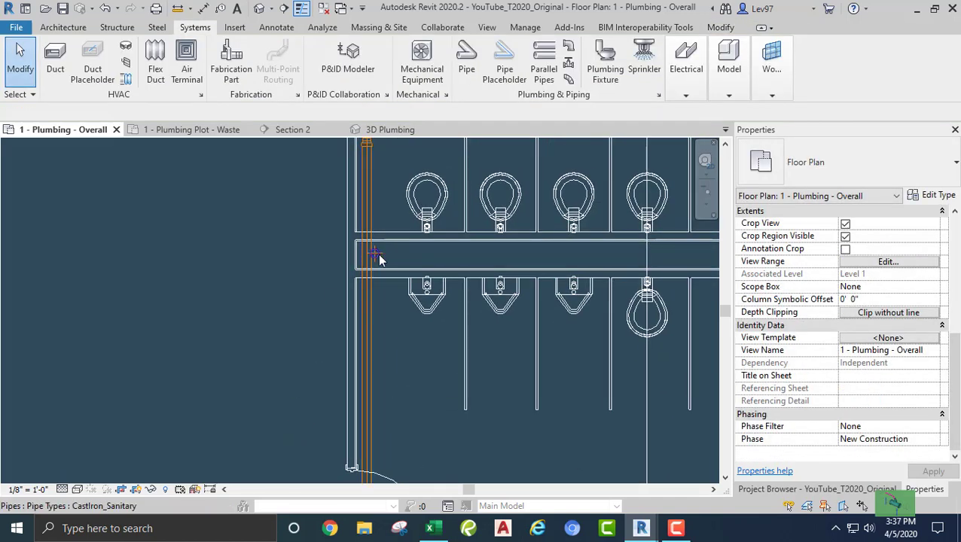
{"action": "left_click", "coordinate": [399, 132]}
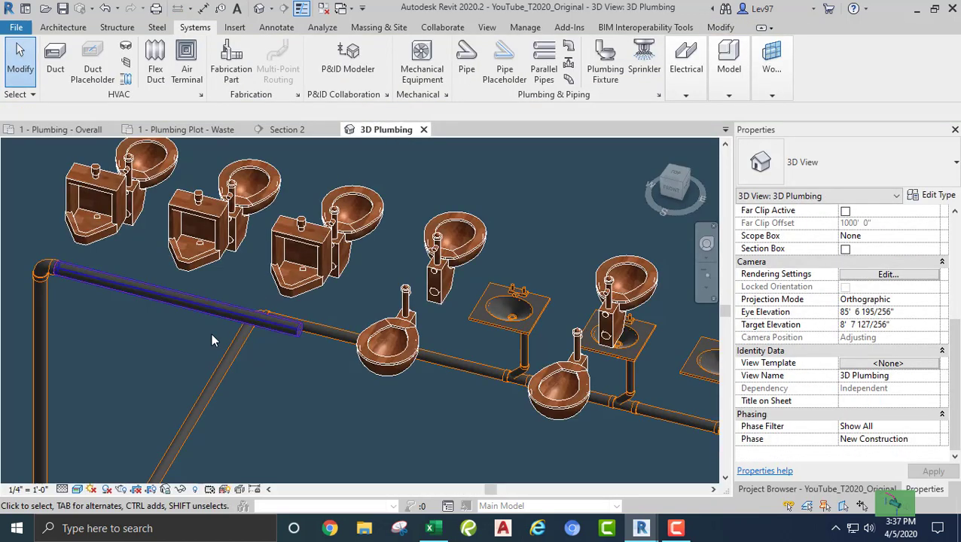
{"action": "middle_click_drag", "start_coordinate": [213, 337], "coordinate": [344, 263], "text": "shift"}
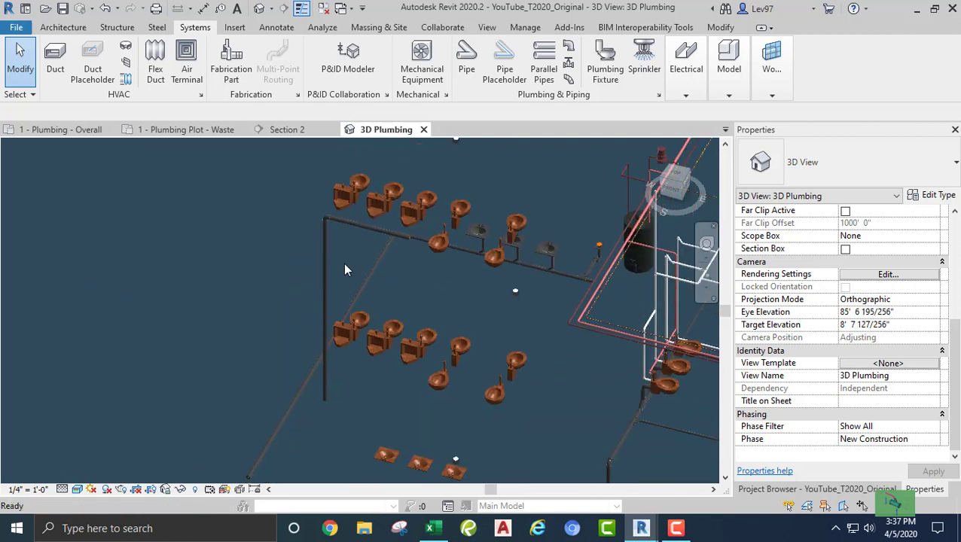
{"action": "left_click", "coordinate": [297, 216]}
{"action": "key", "text": "Delete"}
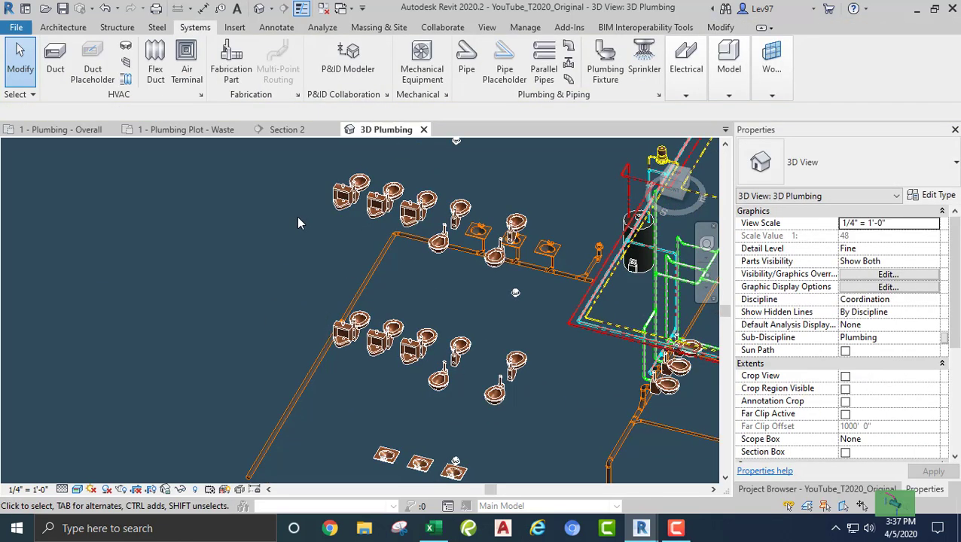
- Check the diameter and fixture units of the 3" pipe beside the door in the 1 - Plumbing - Overall plan
{"action": "left_click", "coordinate": [70, 129]}
{"action": "middle_click_drag", "start_coordinate": [254, 283], "coordinate": [242, 430]}
{"action": "scroll", "coordinate": [242, 429], "scroll_direction": "down", "scroll_amount": 2}
{"action": "middle_click_drag", "start_coordinate": [362, 268], "coordinate": [216, 358]}
{"action": "scroll", "coordinate": [348, 290], "scroll_direction": "up", "scroll_amount": 2}
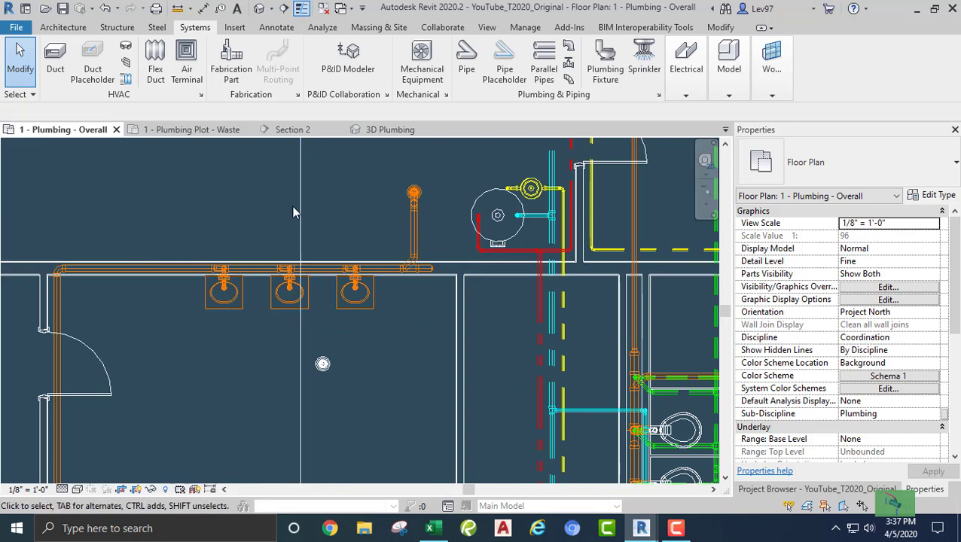
{"action": "left_click", "coordinate": [58, 376]}
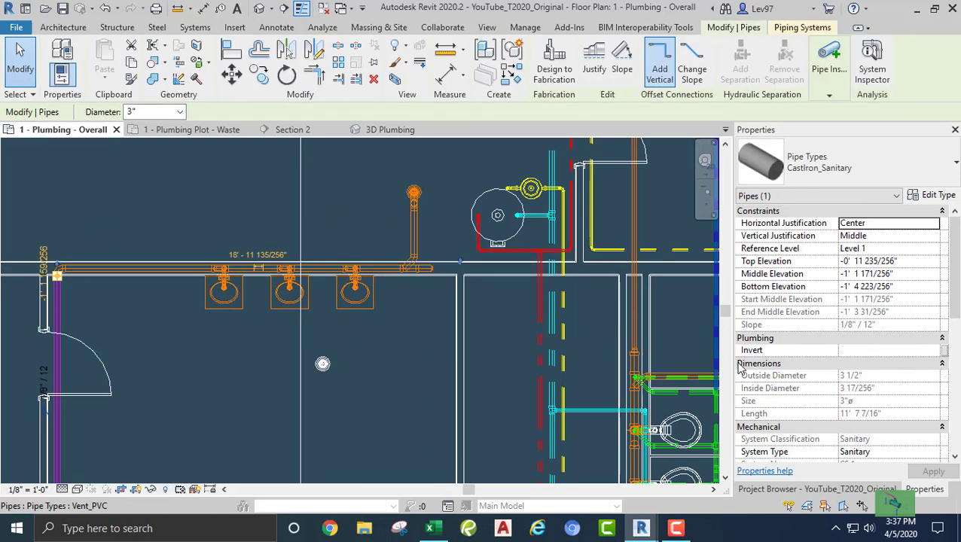
{"action": "scroll", "coordinate": [753, 366], "scroll_direction": "down", "scroll_amount": 6}
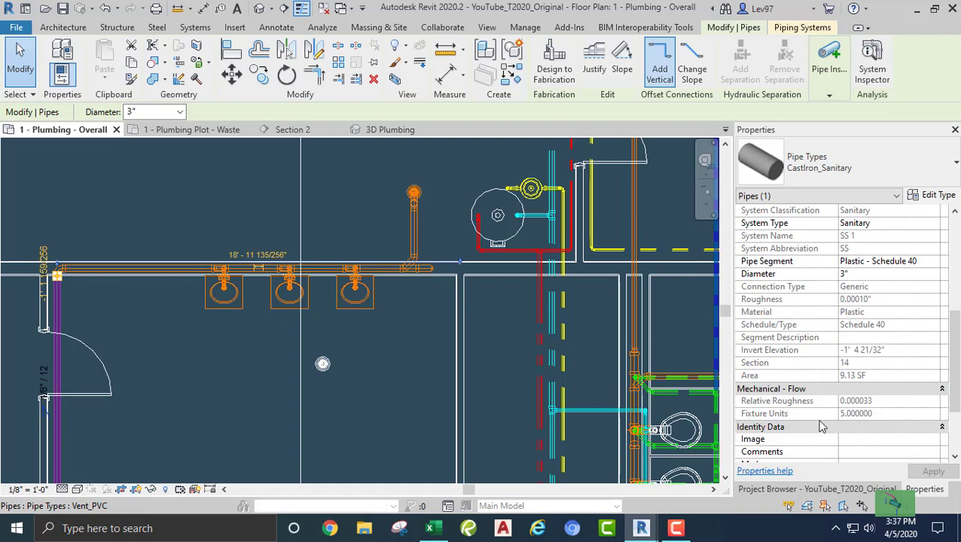
{"action": "left_click", "coordinate": [299, 352]}
{"action": "middle_click_drag", "start_coordinate": [325, 344], "coordinate": [298, 390]}
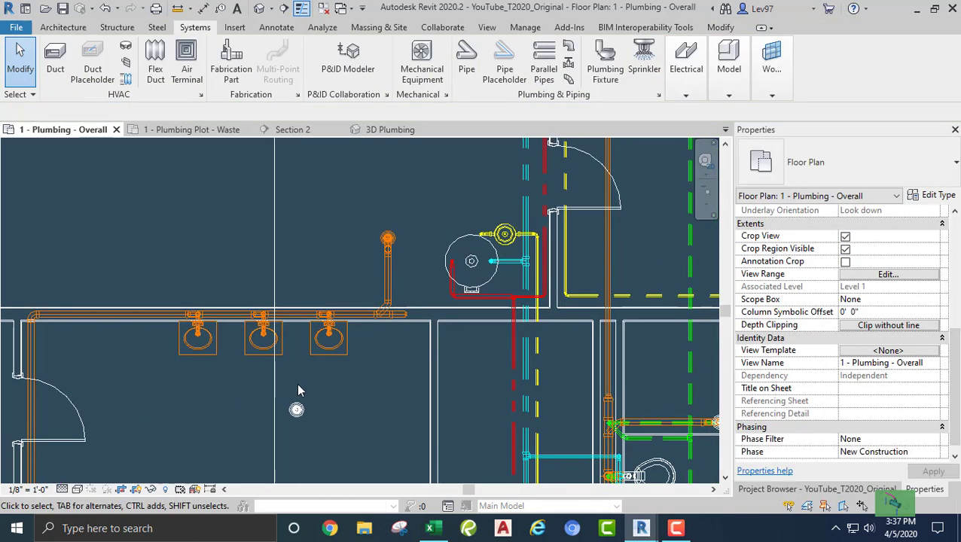
- Move the Section 2 line in the overall plan just past the floor drain so the section depth covers the drain
{"action": "middle_click_drag", "start_coordinate": [250, 222], "coordinate": [269, 299]}
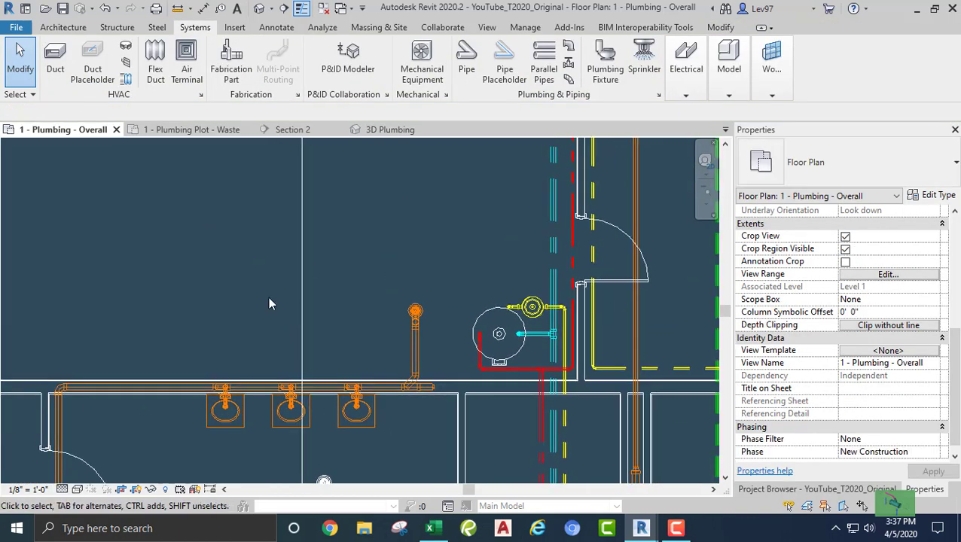
{"action": "left_click", "coordinate": [301, 315]}
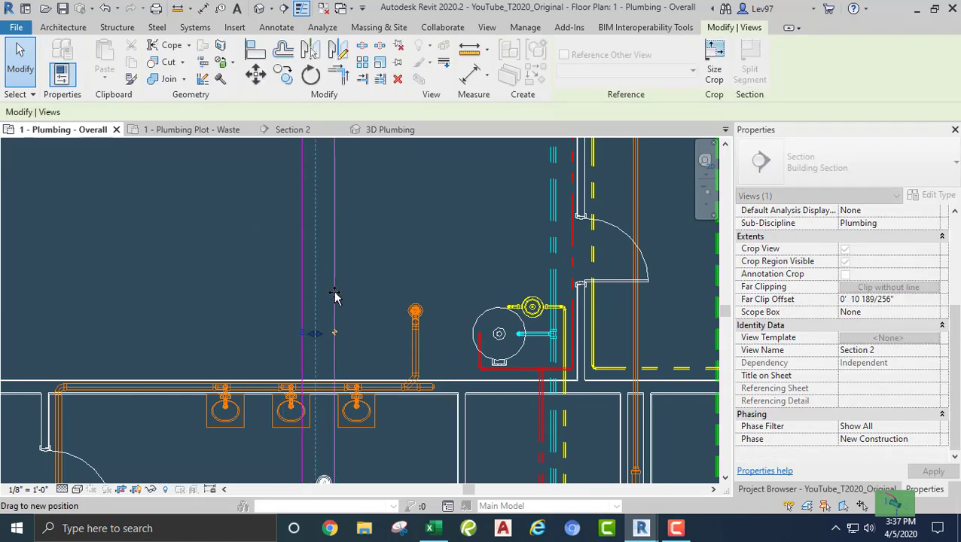
{"action": "left_click_drag", "start_coordinate": [334, 294], "coordinate": [334, 293]}
{"action": "middle_click_drag", "start_coordinate": [371, 292], "coordinate": [395, 150]}
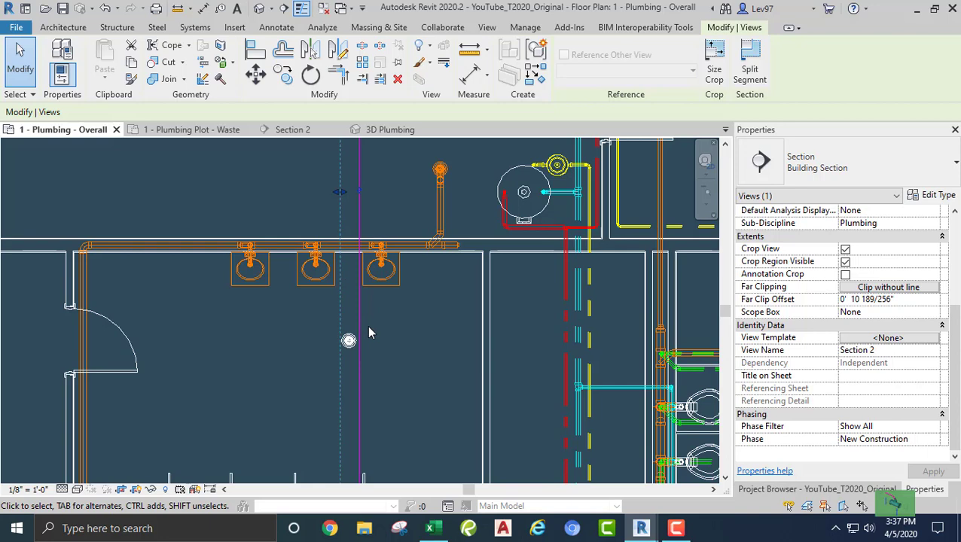
{"action": "left_click", "coordinate": [337, 358]}
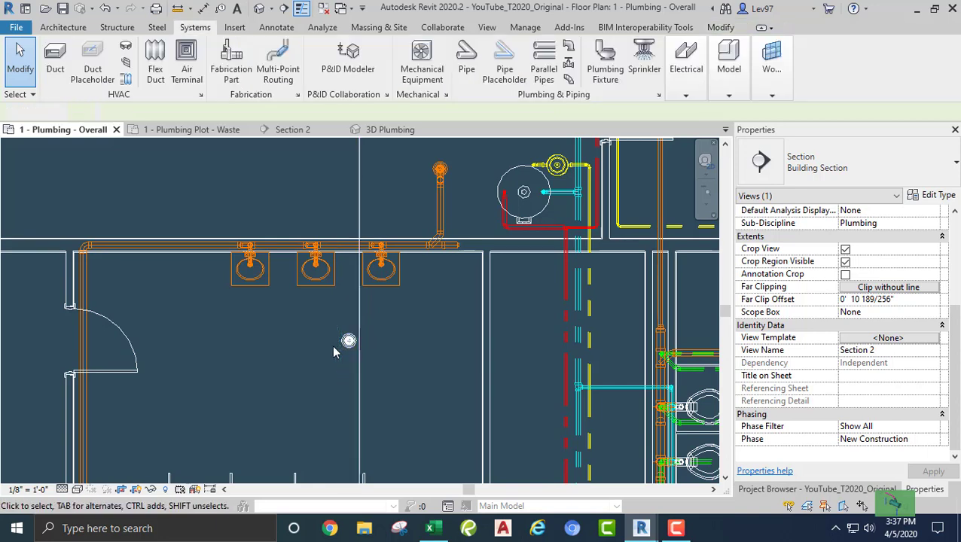
- Check the floor drain's connectors in the plan and open the Section 2 view at the drain
{"action": "scroll", "coordinate": [330, 346], "scroll_direction": "up", "scroll_amount": 2}
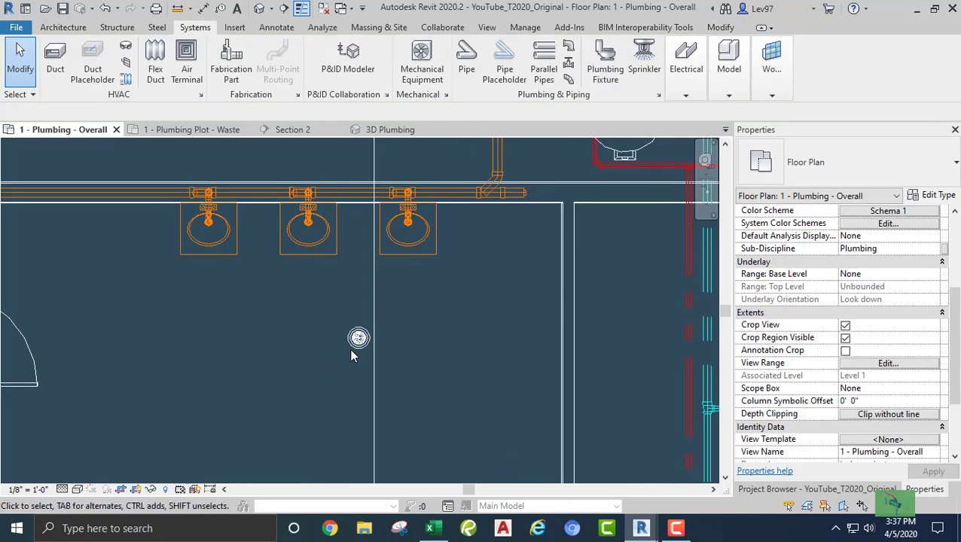
{"action": "left_click", "coordinate": [355, 351]}
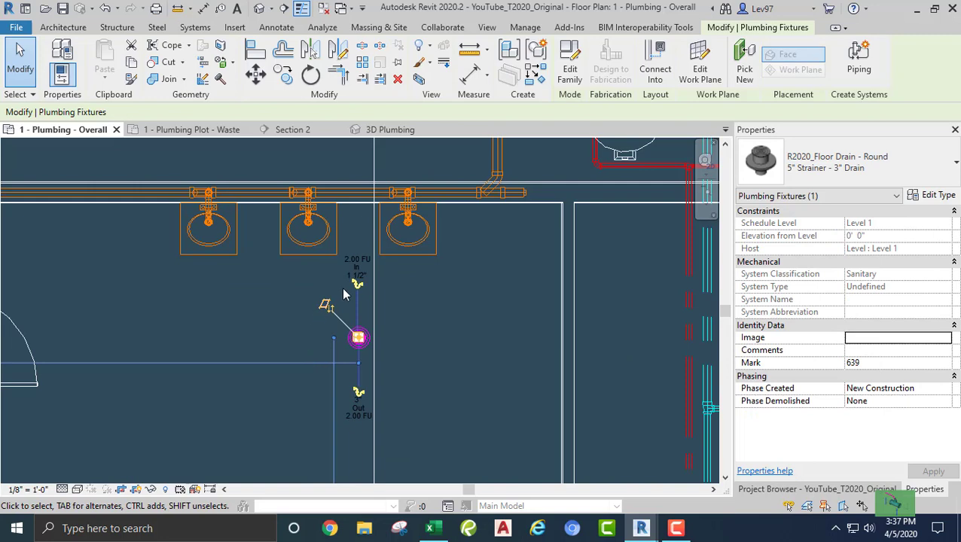
{"action": "left_click", "coordinate": [281, 296]}
{"action": "left_click", "coordinate": [292, 130]}
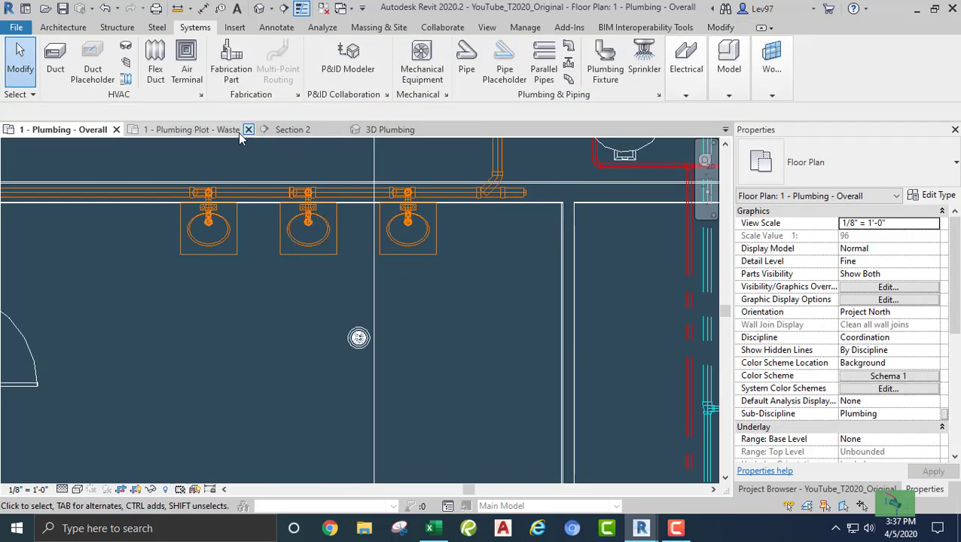
{"action": "scroll", "coordinate": [313, 266], "scroll_direction": "down", "scroll_amount": 4}
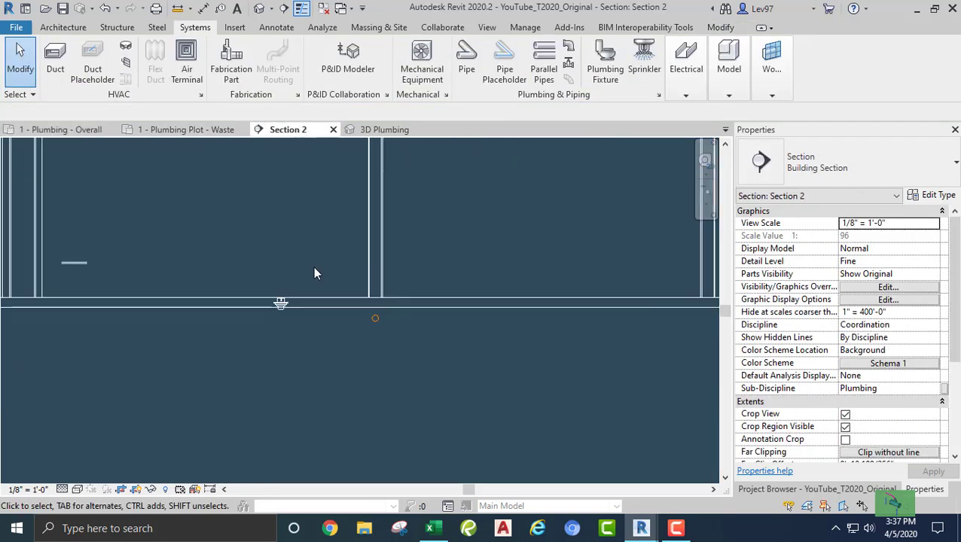
{"action": "middle_click_drag", "start_coordinate": [305, 294], "coordinate": [389, 314]}
{"action": "scroll", "coordinate": [388, 311], "scroll_direction": "up", "scroll_amount": 5}
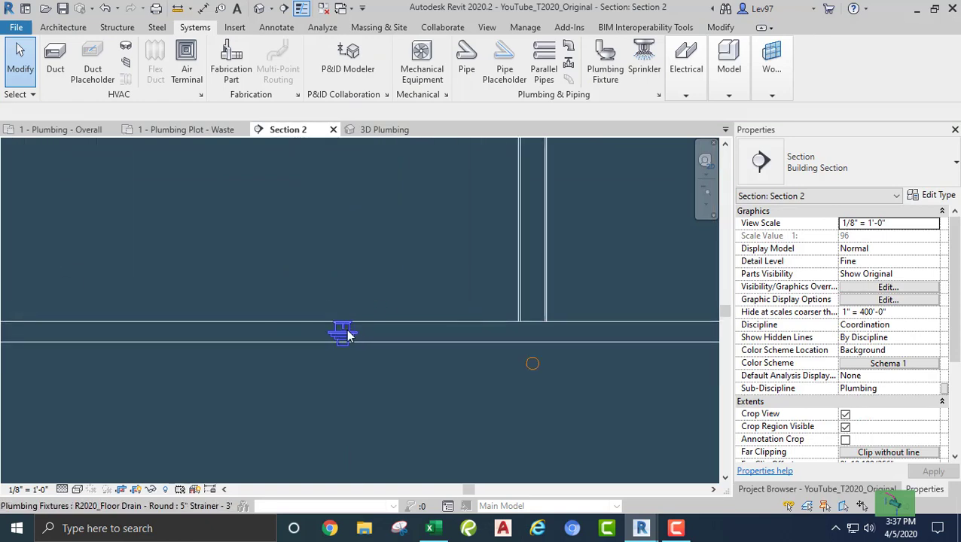
- Draw an unsloped 3" pipe from the floor drain's outlet down and horizontally toward the main, stopping short of it, at middle elevation -1' 6 7/8"
{"action": "left_click", "coordinate": [317, 364]}
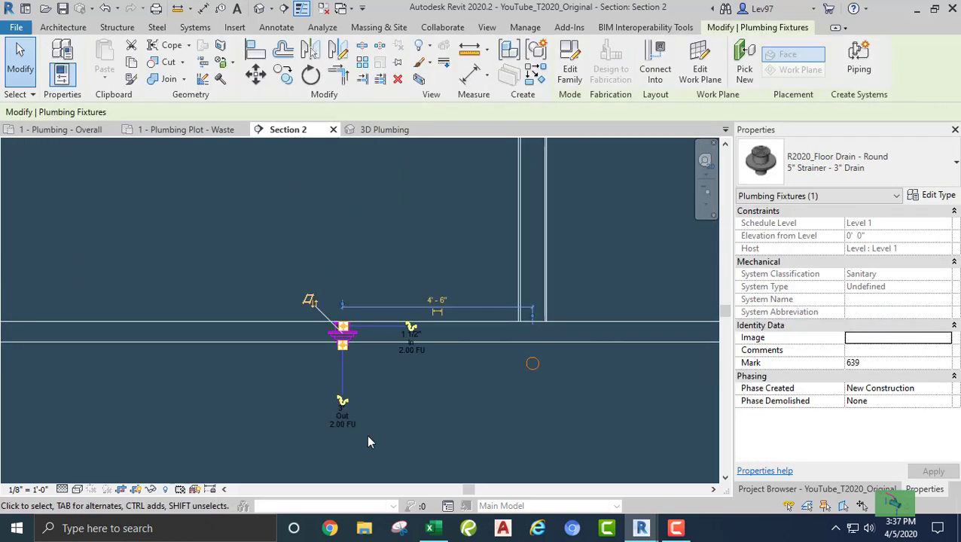
{"action": "left_click", "coordinate": [342, 401]}
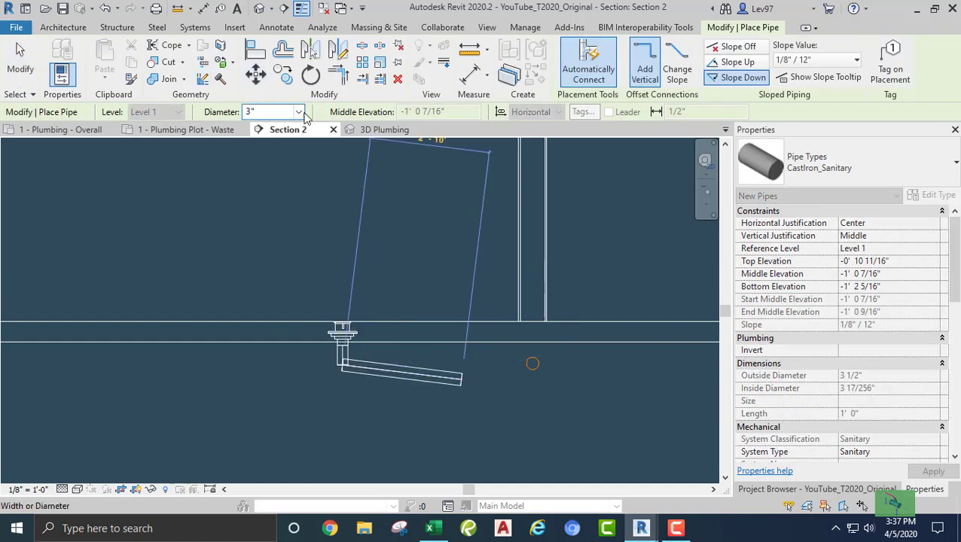
{"action": "left_click", "coordinate": [734, 47]}
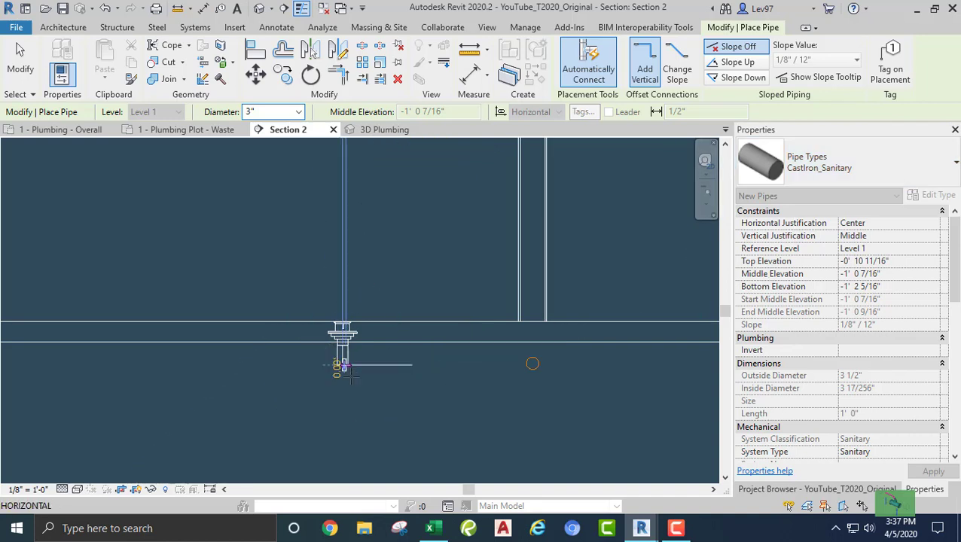
{"action": "left_click", "coordinate": [460, 388]}
{"action": "left_click", "coordinate": [497, 388]}
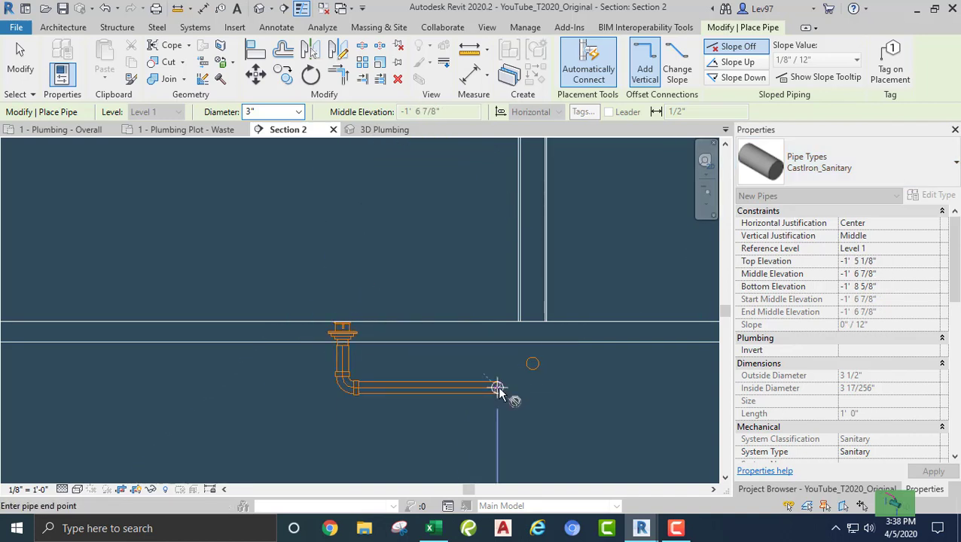
{"action": "key", "text": "Escape"}
{"action": "key", "text": "Escape"}
- Replace the bend below the floor drain with a P-trap fitting
{"action": "left_click", "coordinate": [343, 398]}
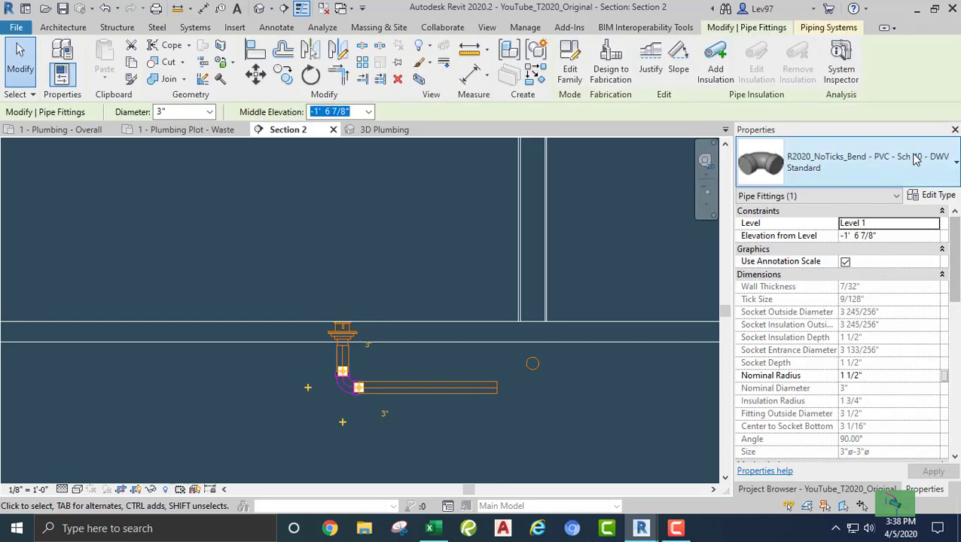
{"action": "left_click", "coordinate": [873, 166]}
{"action": "left_click", "coordinate": [780, 296]}
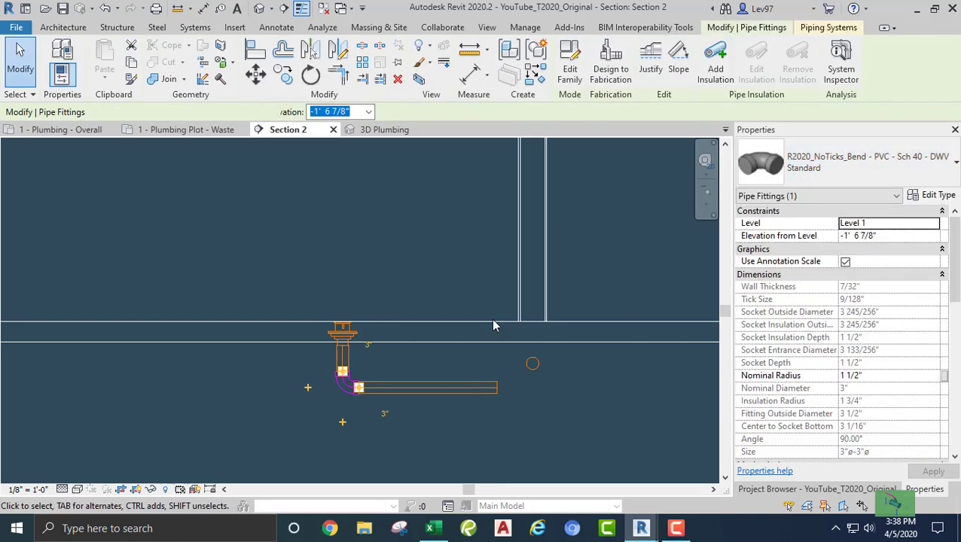
{"action": "key", "text": "Escape"}
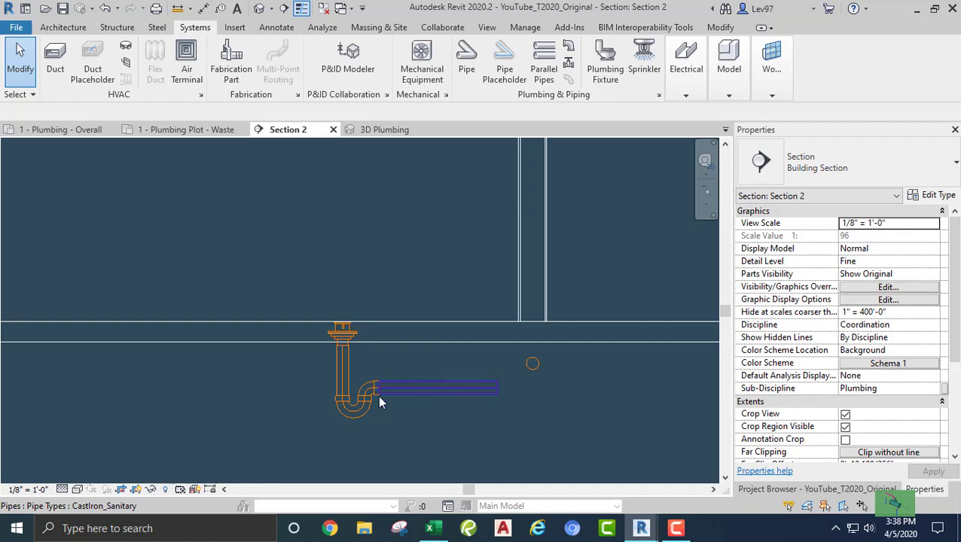
- Raise the trap's horizontal pipe to a middle elevation of about -0' 10 1/4" and return to the 1 - Plumbing - Overall plan
{"action": "left_click", "coordinate": [428, 388]}
{"action": "left_click_drag", "start_coordinate": [428, 388], "coordinate": [375, 397]}
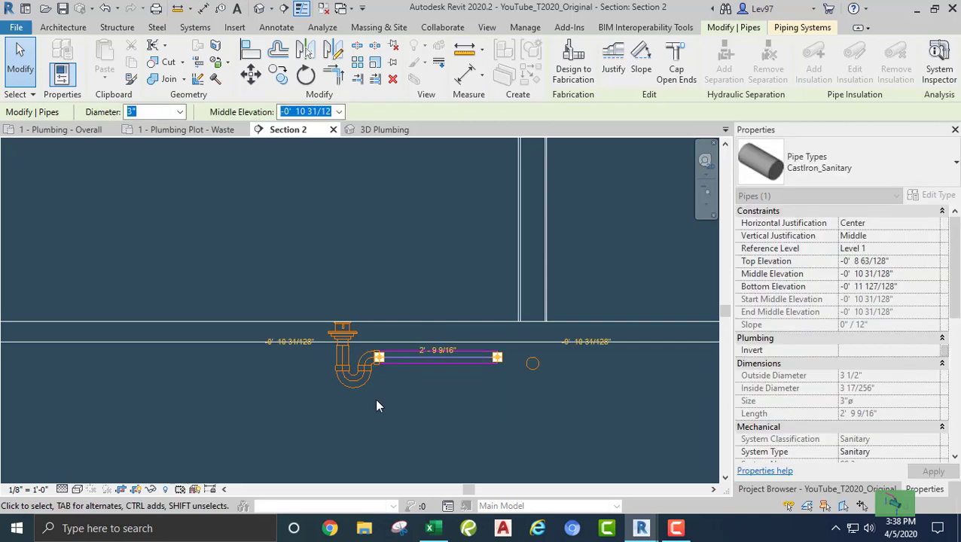
{"action": "left_click", "coordinate": [374, 397]}
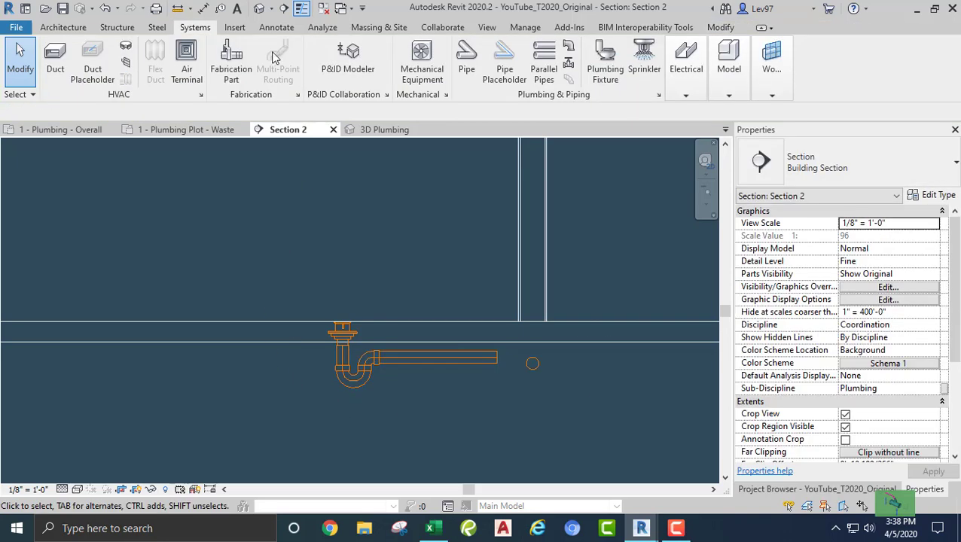
{"action": "left_click", "coordinate": [64, 130]}
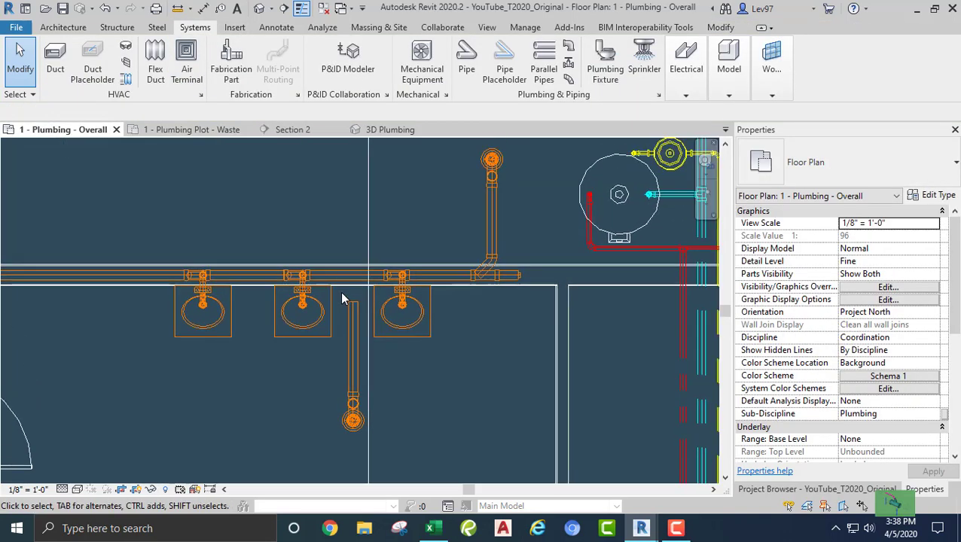
{"action": "scroll", "coordinate": [341, 292], "scroll_direction": "up", "scroll_amount": 2}
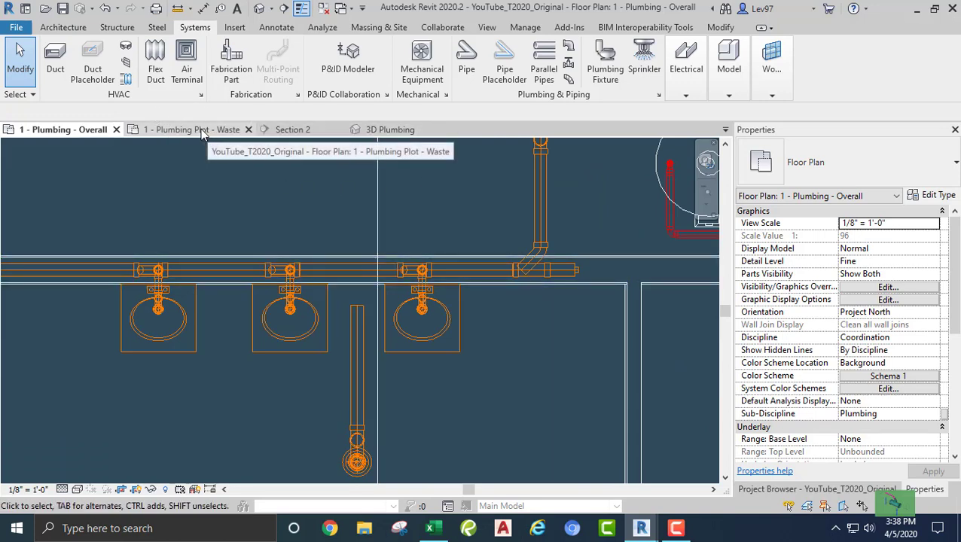
- Open the Section 2 view and compare the end of the floor drain's horizontal pipe with the main's cross-section
{"action": "left_click", "coordinate": [295, 131]}
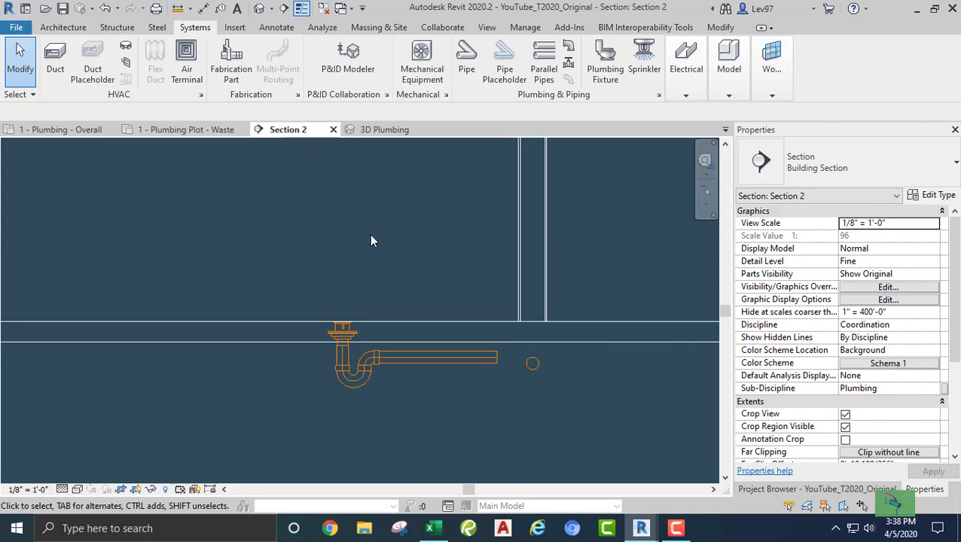
{"action": "middle_click_drag", "start_coordinate": [334, 250], "coordinate": [114, 211]}
{"action": "middle_click_drag", "start_coordinate": [312, 324], "coordinate": [155, 312]}
{"action": "scroll", "coordinate": [154, 312], "scroll_direction": "up", "scroll_amount": 7}
{"action": "middle_click_drag", "start_coordinate": [101, 332], "coordinate": [343, 331]}
{"action": "scroll", "coordinate": [343, 331], "scroll_direction": "up", "scroll_amount": 1}
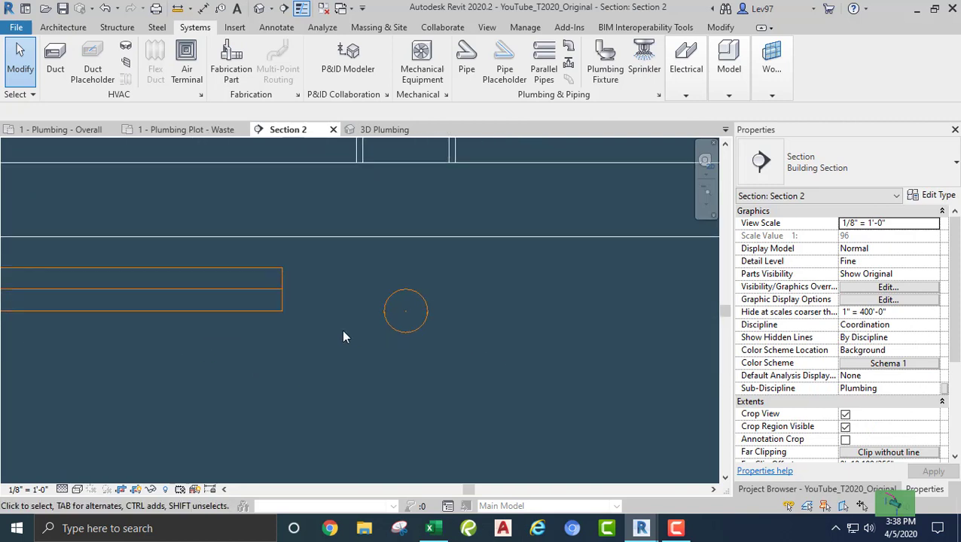
{"action": "scroll", "coordinate": [343, 332], "scroll_direction": "up", "scroll_amount": 1}
{"action": "middle_click_drag", "start_coordinate": [401, 353], "coordinate": [683, 382]}
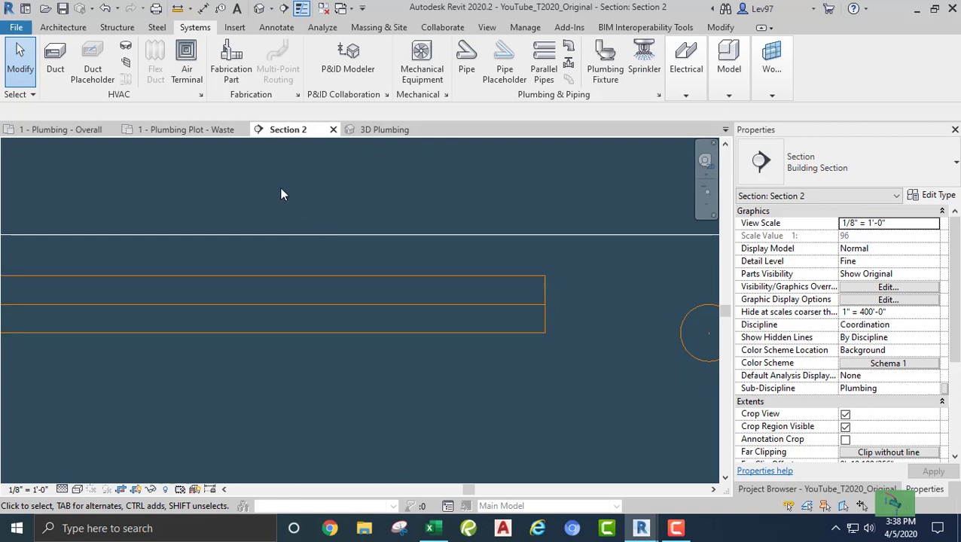
{"action": "middle_click_drag", "start_coordinate": [508, 317], "coordinate": [316, 297]}
{"action": "scroll", "coordinate": [315, 297], "scroll_direction": "up", "scroll_amount": 1}
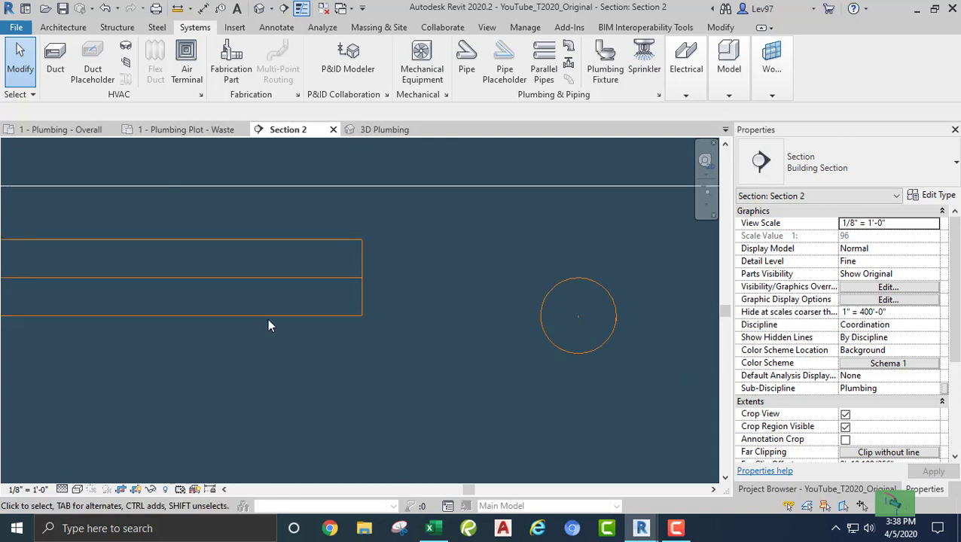
{"action": "scroll", "coordinate": [479, 317], "scroll_direction": "down", "scroll_amount": 1}
{"action": "middle_click_drag", "start_coordinate": [478, 282], "coordinate": [470, 365]}
{"action": "scroll", "coordinate": [593, 315], "scroll_direction": "down", "scroll_amount": 2}
{"action": "scroll", "coordinate": [439, 345], "scroll_direction": "up", "scroll_amount": 1}
{"action": "scroll", "coordinate": [469, 365], "scroll_direction": "up", "scroll_amount": 1}
{"action": "scroll", "coordinate": [520, 350], "scroll_direction": "up", "scroll_amount": 3}
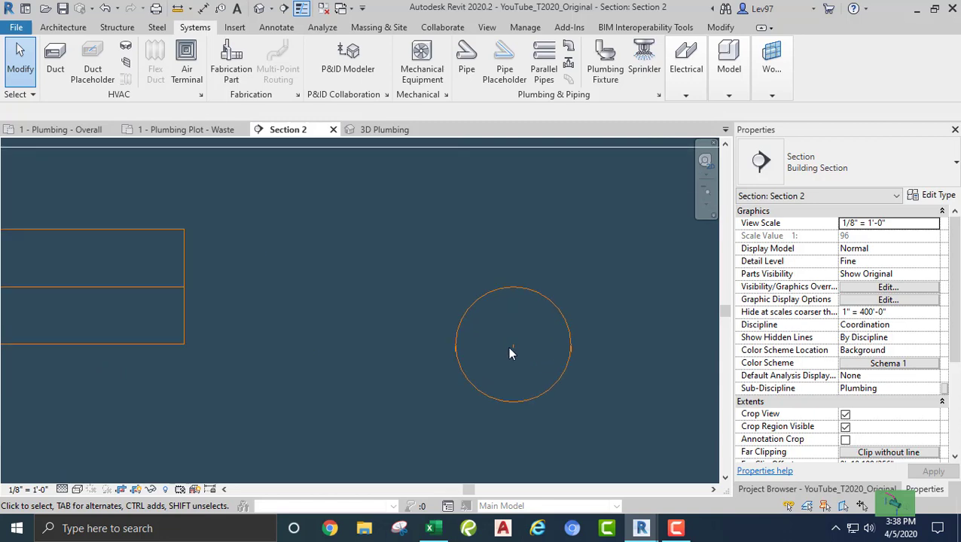
{"action": "scroll", "coordinate": [323, 351], "scroll_direction": "down", "scroll_amount": 1}
{"action": "scroll", "coordinate": [326, 355], "scroll_direction": "down", "scroll_amount": 2}
{"action": "middle_click_drag", "start_coordinate": [381, 372], "coordinate": [489, 369]}
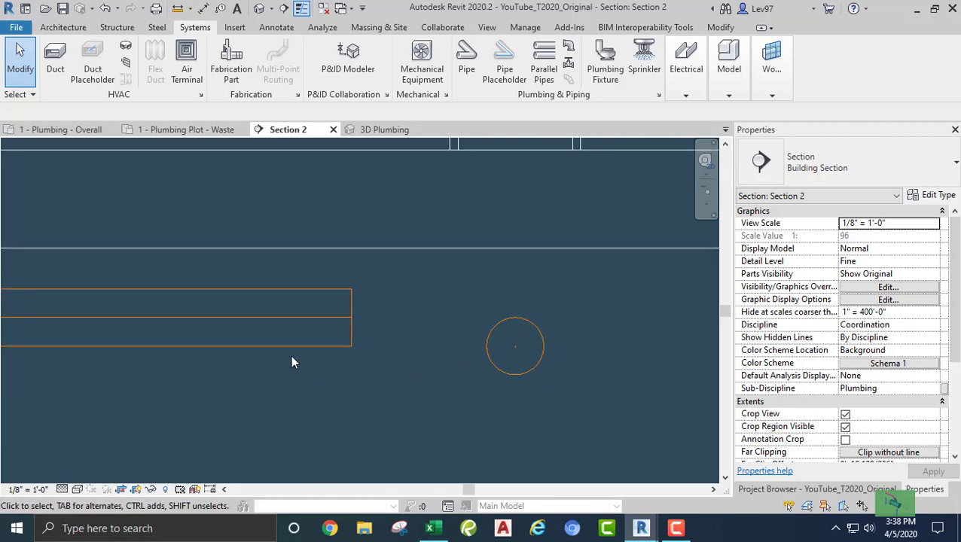
{"action": "left_click", "coordinate": [305, 346]}
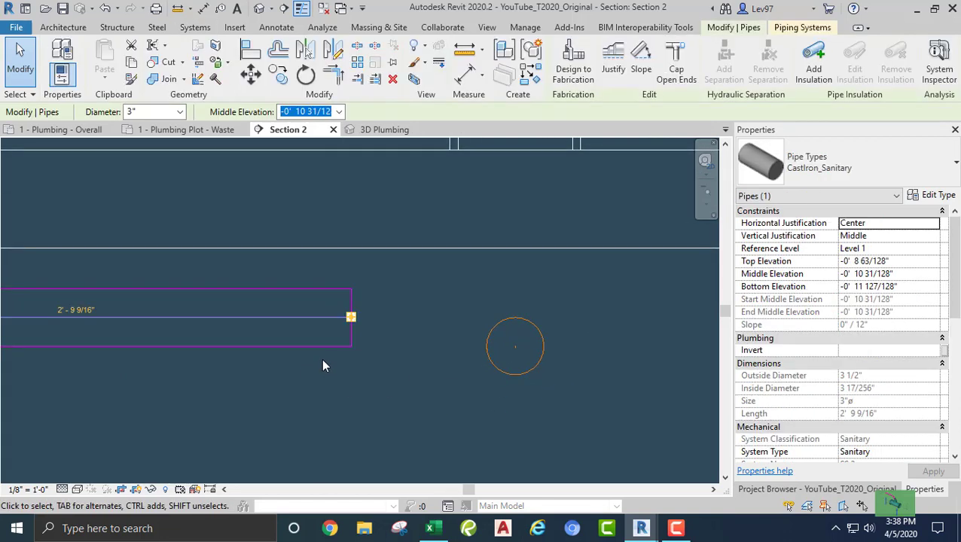
{"action": "left_click", "coordinate": [418, 354]}
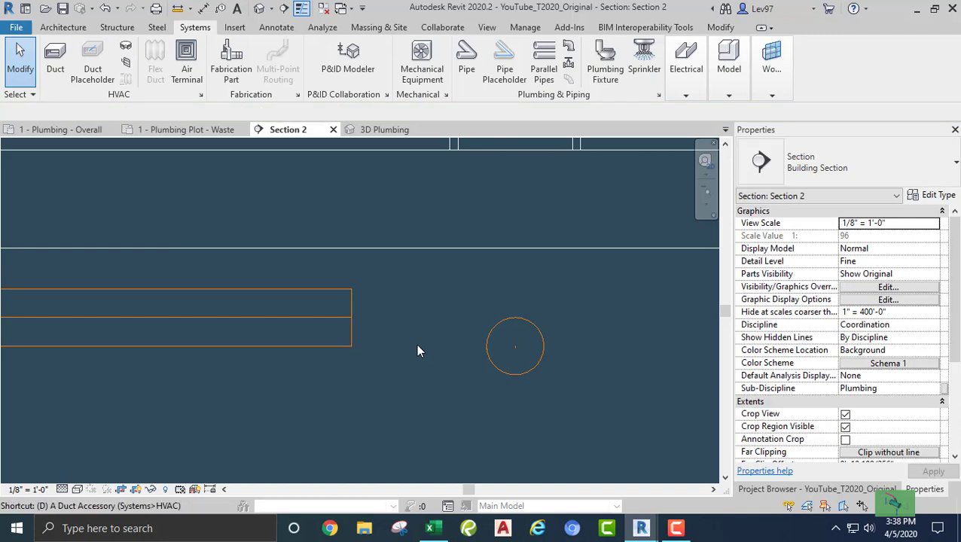
- Draw a vertical detail line about 5" long upward from the centre of the main's cross-section
{"action": "key", "text": "l"}
{"action": "left_click", "coordinate": [516, 346]}
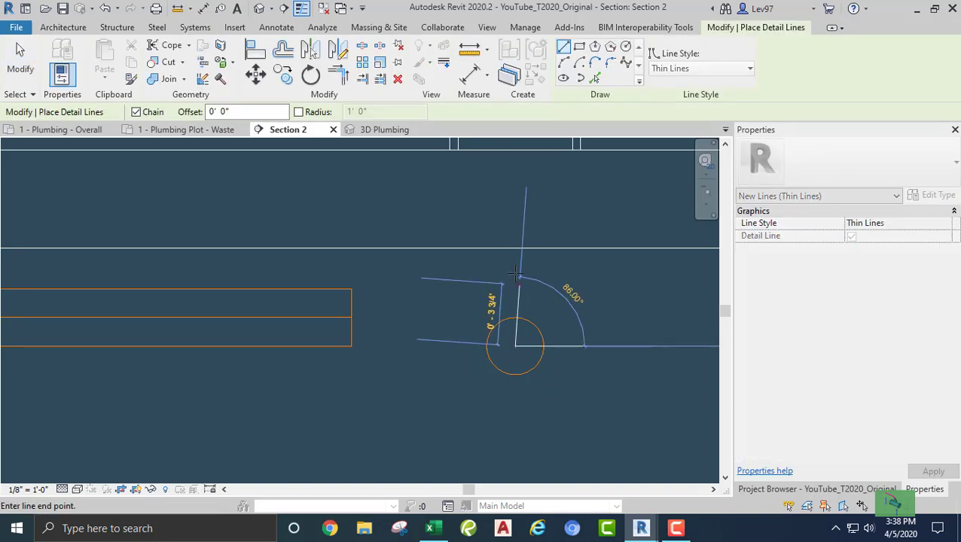
{"action": "left_click", "coordinate": [515, 265]}
{"action": "key", "text": "Escape"}
{"action": "key", "text": "Escape"}
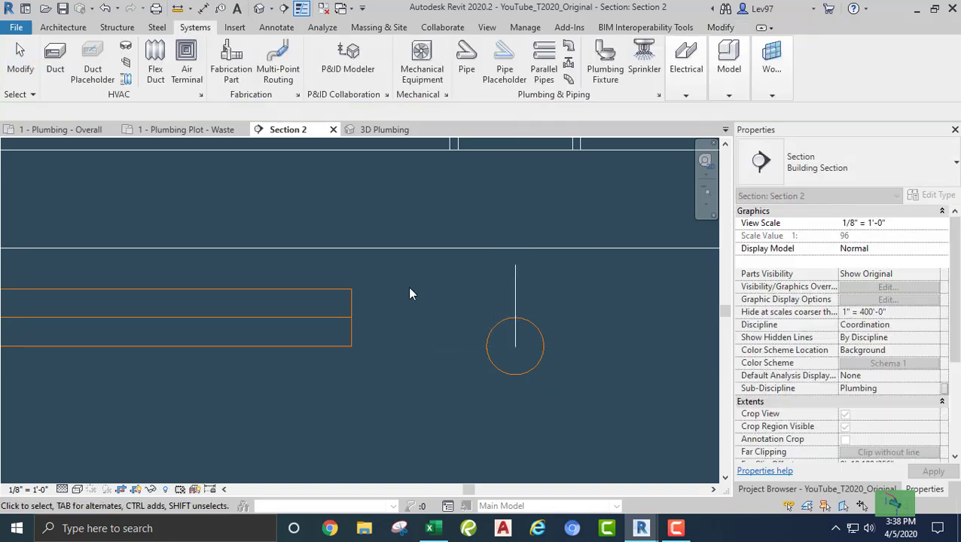
- Extend the floor drain's horizontal pipe to the vertical detail line at the main's centre
{"action": "middle_click_drag", "start_coordinate": [408, 287], "coordinate": [457, 286]}
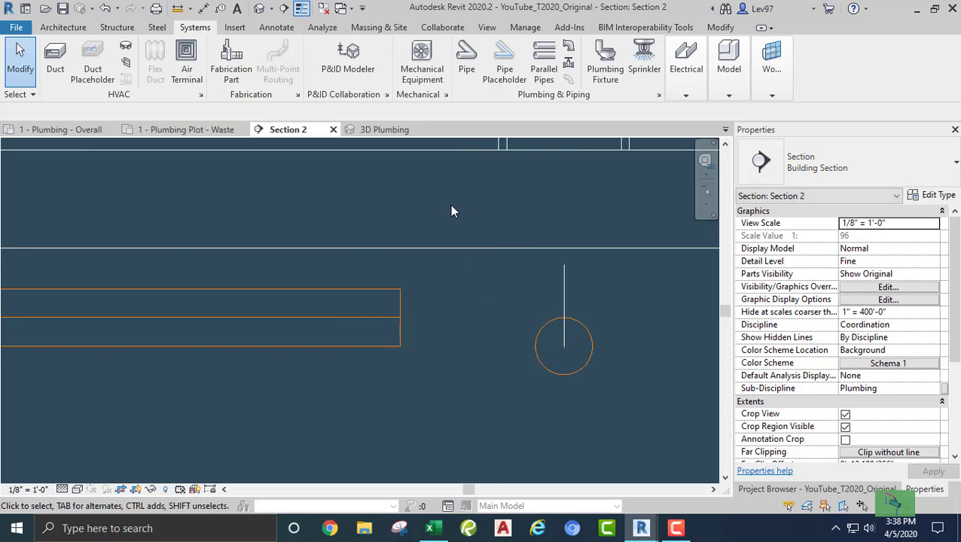
{"action": "left_click", "coordinate": [721, 29]}
{"action": "key", "text": "t"}
{"action": "key", "text": "r"}
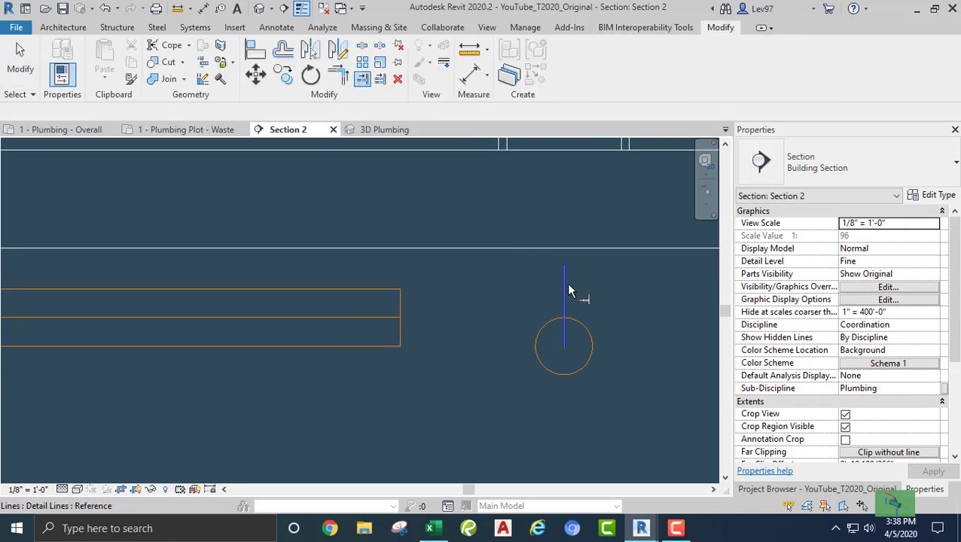
{"action": "left_click", "coordinate": [565, 283]}
{"action": "left_click", "coordinate": [381, 298]}
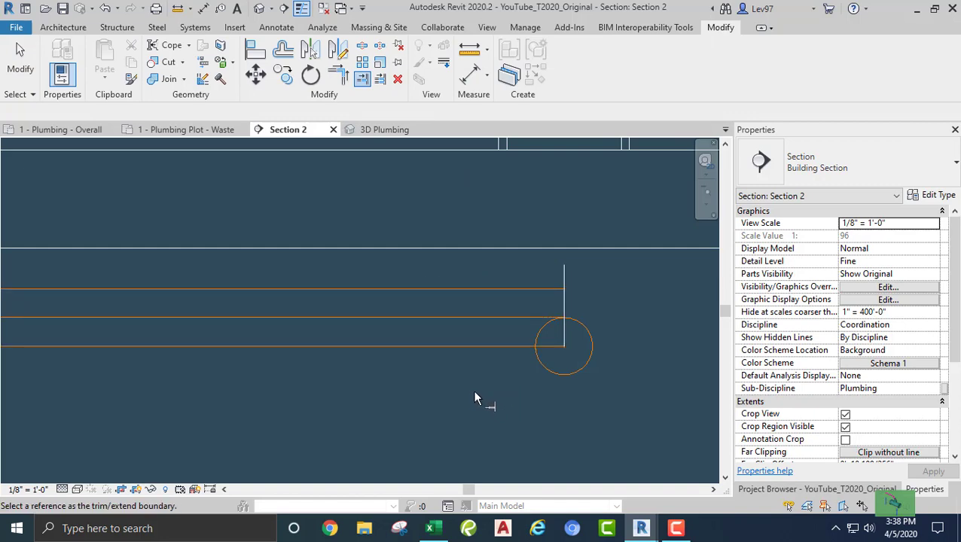
{"action": "key", "text": "Escape"}
{"action": "middle_click_drag", "start_coordinate": [511, 400], "coordinate": [537, 412]}
- Lower the floor drain's horizontal pipe in small nudges to the main's centre height, at middle elevation -0' 11 119/128"
{"action": "left_click", "coordinate": [488, 359]}
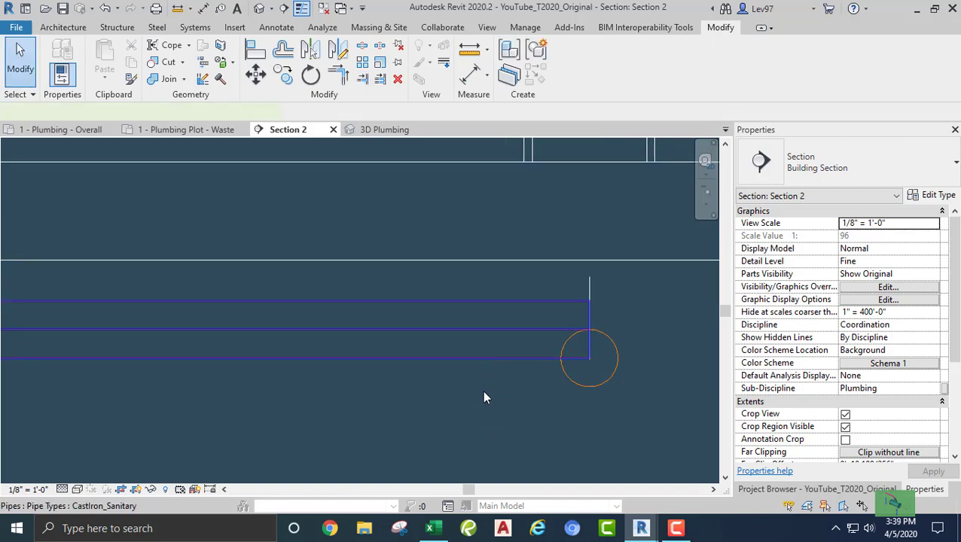
{"action": "key", "text": "Down"}
{"action": "key", "text": "Down"}
{"action": "key", "text": "Down"}
{"action": "key", "text": "Down"}
{"action": "key", "text": "Down"}
{"action": "key", "text": "Down"}
{"action": "key", "text": "Down"}
{"action": "key", "text": "Down"}
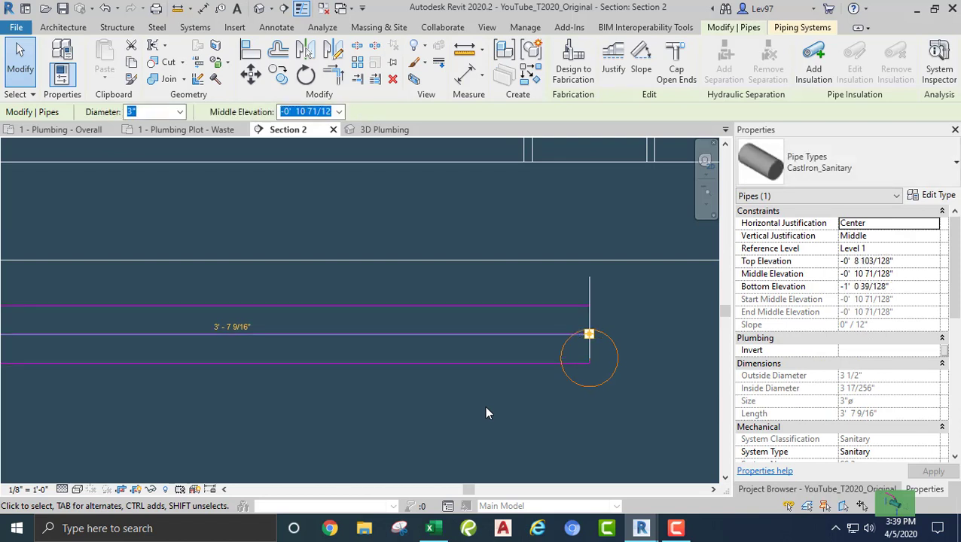
{"action": "key", "text": "Down"}
{"action": "key", "text": "Down"}
{"action": "key", "text": "Down"}
{"action": "key", "text": "Down"}
{"action": "key", "text": "Down"}
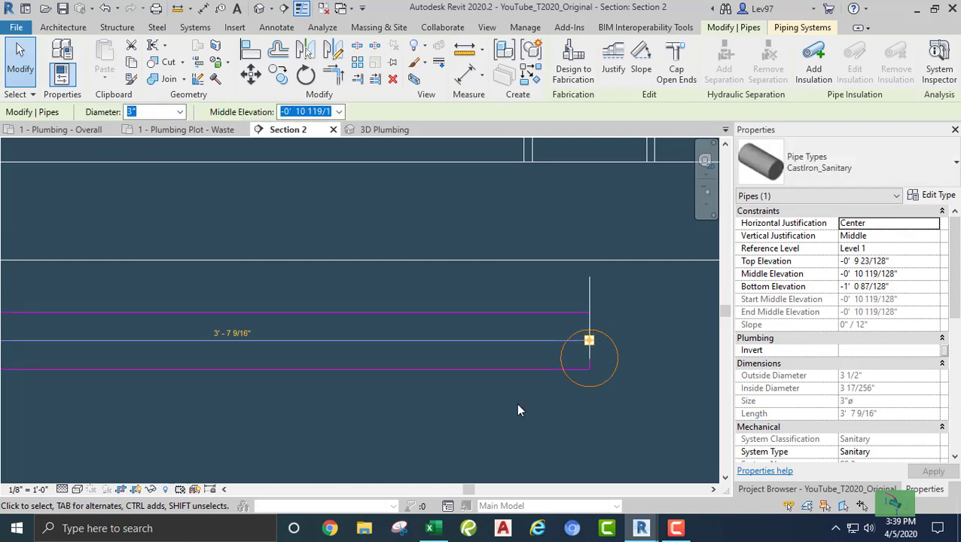
{"action": "key", "text": "Down"}
{"action": "key", "text": "Down"}
{"action": "key", "text": "Down"}
{"action": "key", "text": "Down"}
{"action": "key", "text": "Down"}
{"action": "key", "text": "Down"}
{"action": "key", "text": "Down"}
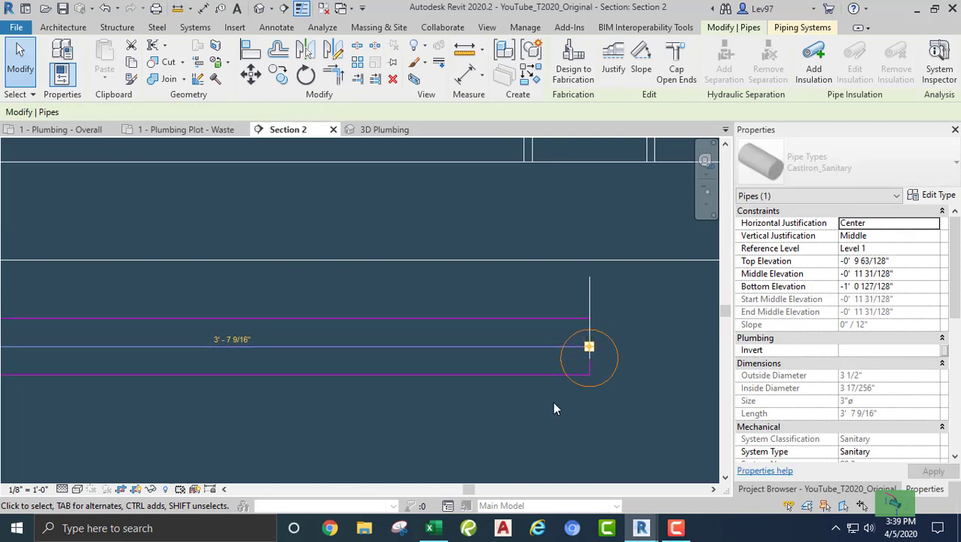
{"action": "key", "text": "Down"}
{"action": "key", "text": "Down"}
{"action": "key", "text": "Down"}
{"action": "key", "text": "Down"}
{"action": "key", "text": "Down"}
{"action": "key", "text": "Down"}
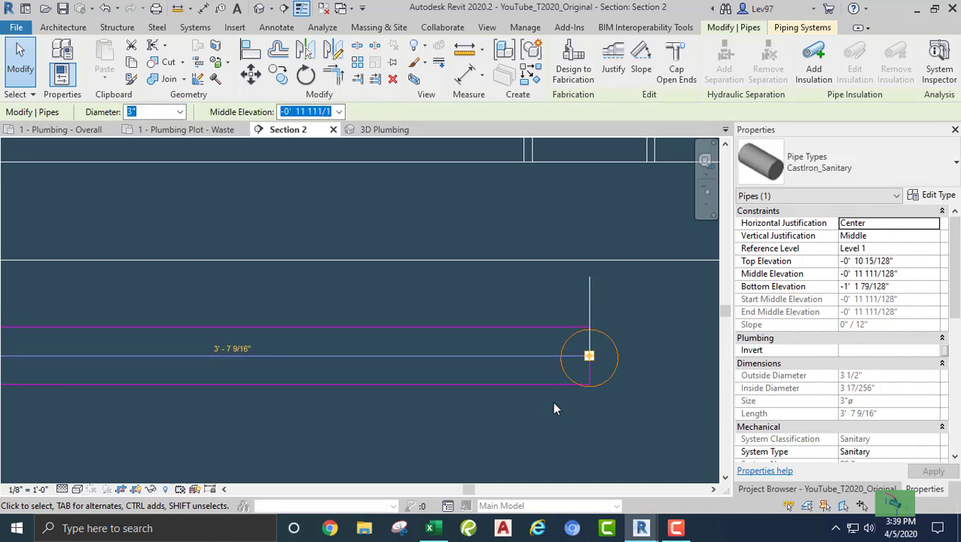
{"action": "left_click", "coordinate": [554, 409]}
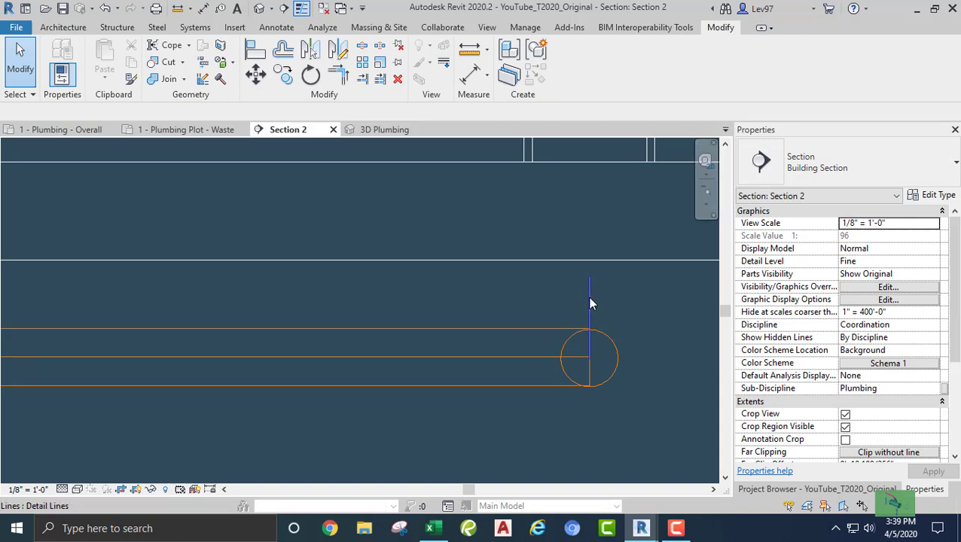
- Move the vertical detail line back toward the floor drain, about 4 101/128" from the main's centre
{"action": "left_click", "coordinate": [590, 301]}
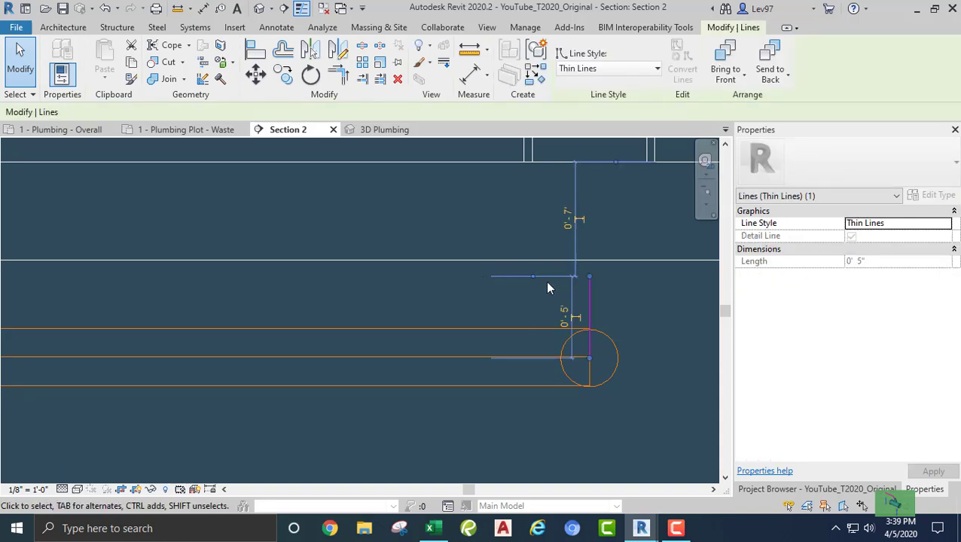
{"action": "key", "text": "Escape"}
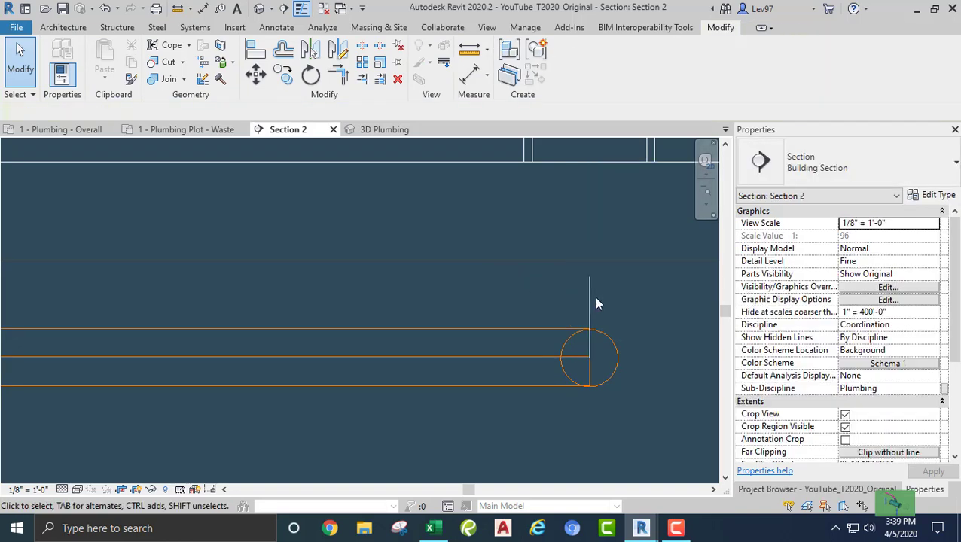
{"action": "left_click", "coordinate": [589, 295]}
{"action": "left_click_drag", "start_coordinate": [590, 294], "coordinate": [514, 316]}
{"action": "left_click", "coordinate": [437, 307]}
{"action": "middle_click_drag", "start_coordinate": [465, 316], "coordinate": [519, 316]}
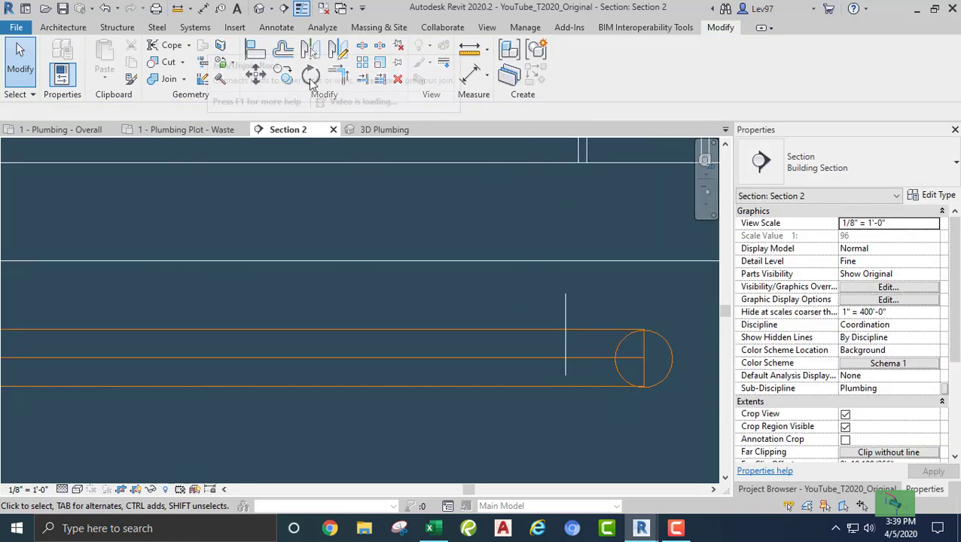
- Trim the floor drain's horizontal pipe back to the moved detail line, short of the main
{"action": "left_click", "coordinate": [360, 80]}
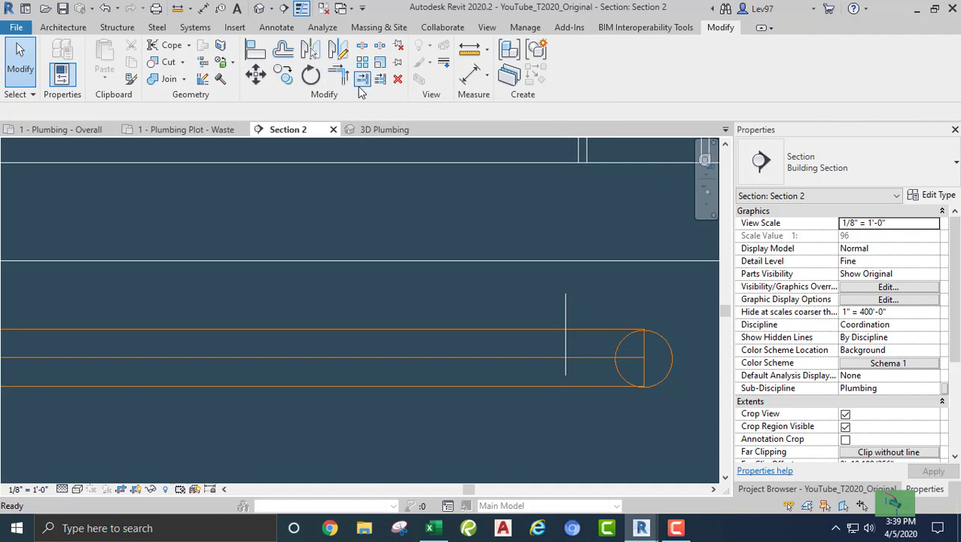
{"action": "left_click", "coordinate": [565, 300]}
{"action": "left_click", "coordinate": [530, 331]}
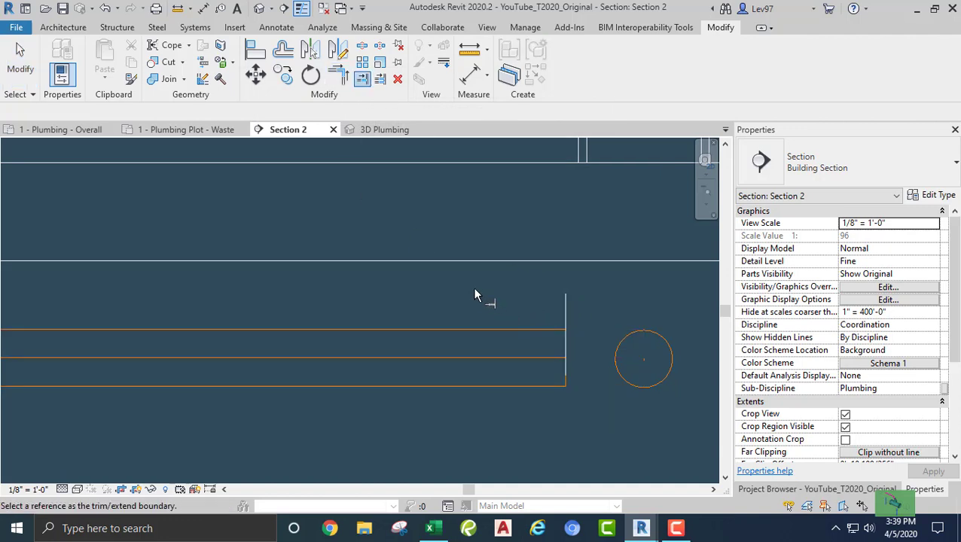
{"action": "key", "text": "Escape"}
{"action": "key", "text": "Escape"}
- Delete the vertical detail line and return to the 1 - Plumbing - Overall plan
{"action": "left_click", "coordinate": [566, 305]}
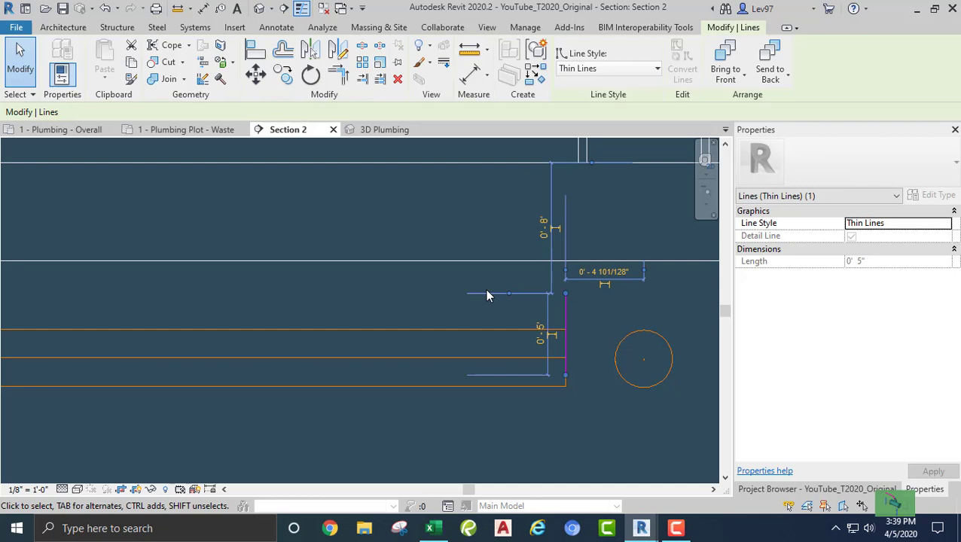
{"action": "key", "text": "Delete"}
{"action": "left_click", "coordinate": [79, 130]}
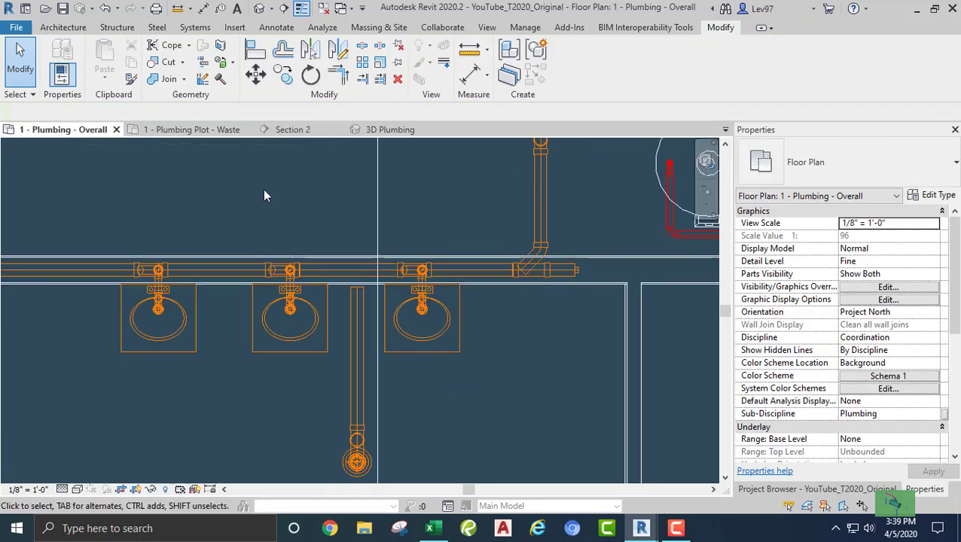
- Try to connect the floor drain pipe by stretching its open end to the main's centreline, and undo the stretch
{"action": "scroll", "coordinate": [268, 187], "scroll_direction": "up", "scroll_amount": 1}
{"action": "scroll", "coordinate": [326, 305], "scroll_direction": "up", "scroll_amount": 2}
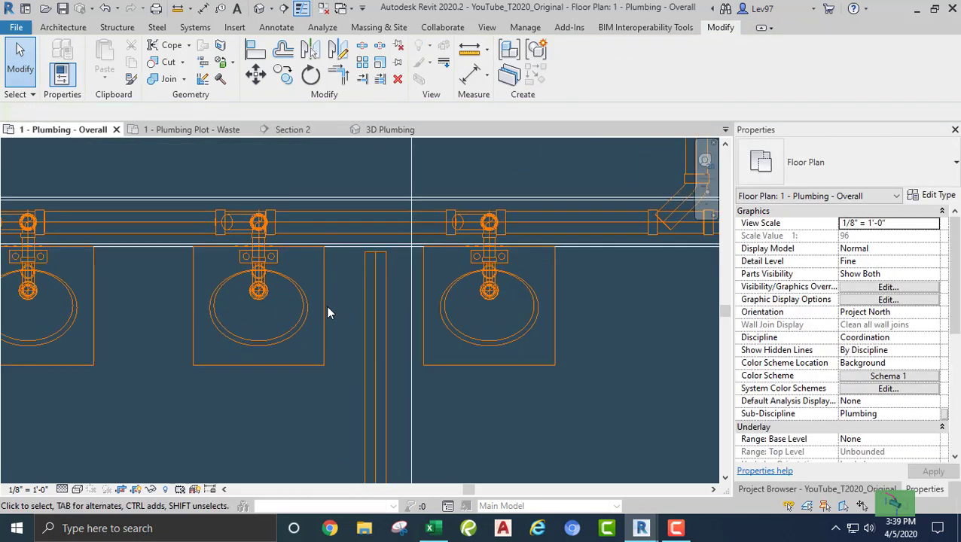
{"action": "left_click", "coordinate": [366, 295]}
{"action": "scroll", "coordinate": [370, 370], "scroll_direction": "up", "scroll_amount": 3}
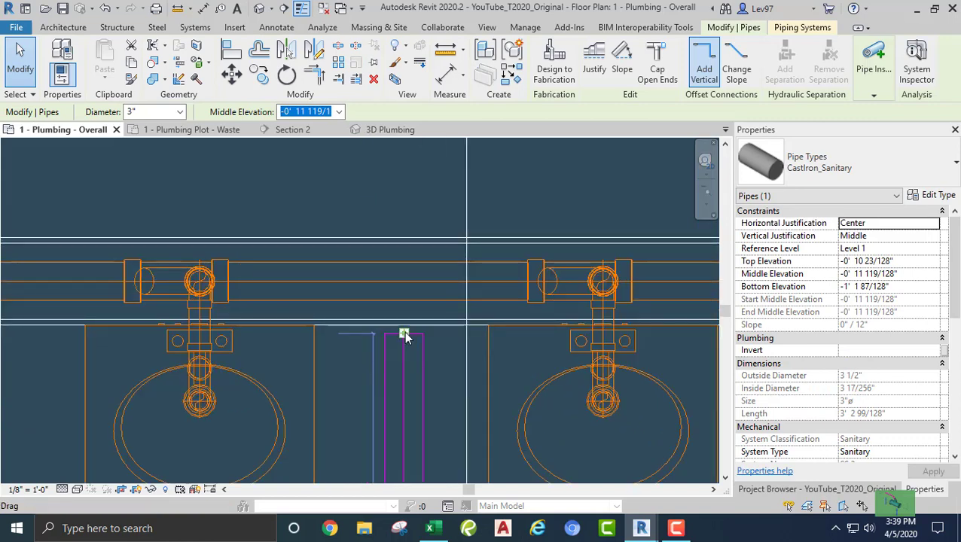
{"action": "left_click_drag", "start_coordinate": [405, 337], "coordinate": [404, 282]}
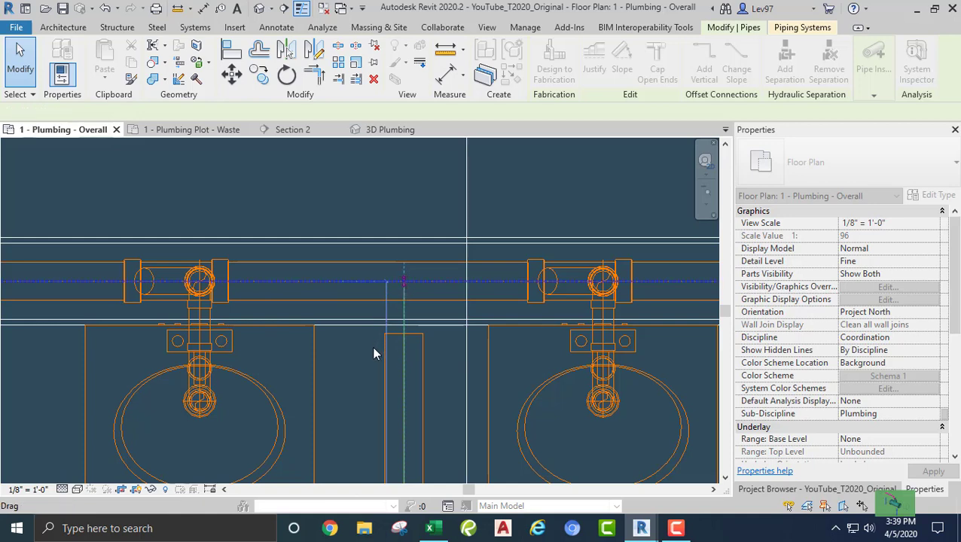
{"action": "key", "text": "Escape"}
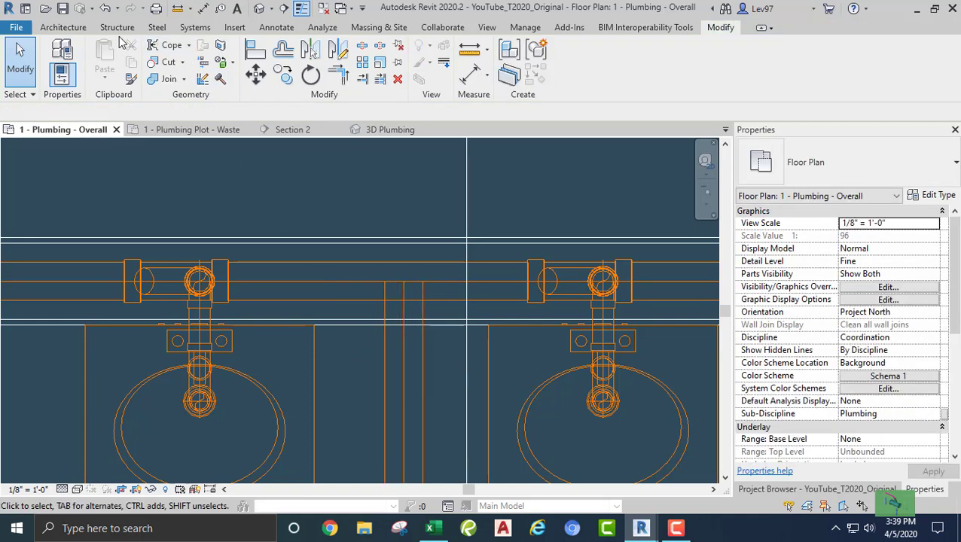
{"action": "left_click", "coordinate": [106, 10]}
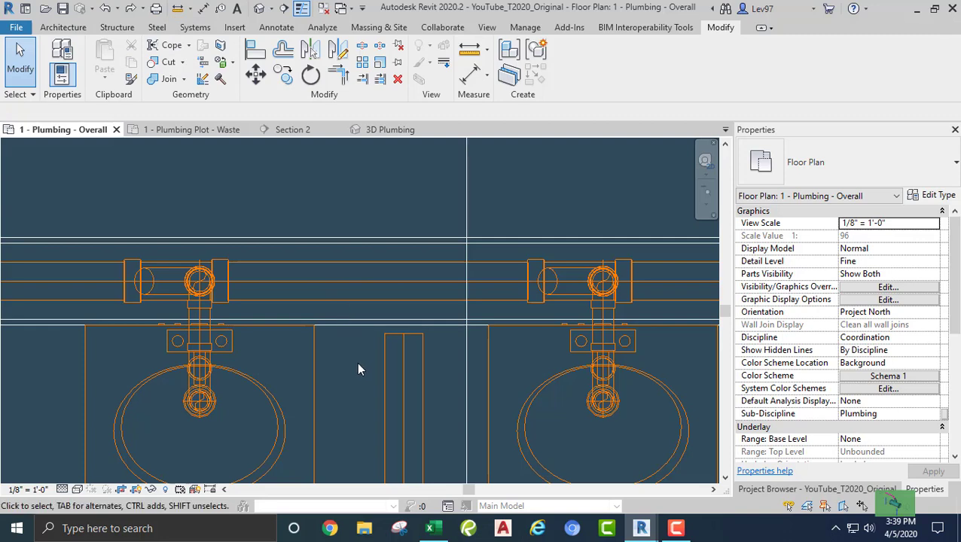
- Extend the floor drain pipe to the main between the two lavatories using Trim/Extend Single Element, joining them with fittings
{"action": "left_click", "coordinate": [384, 401]}
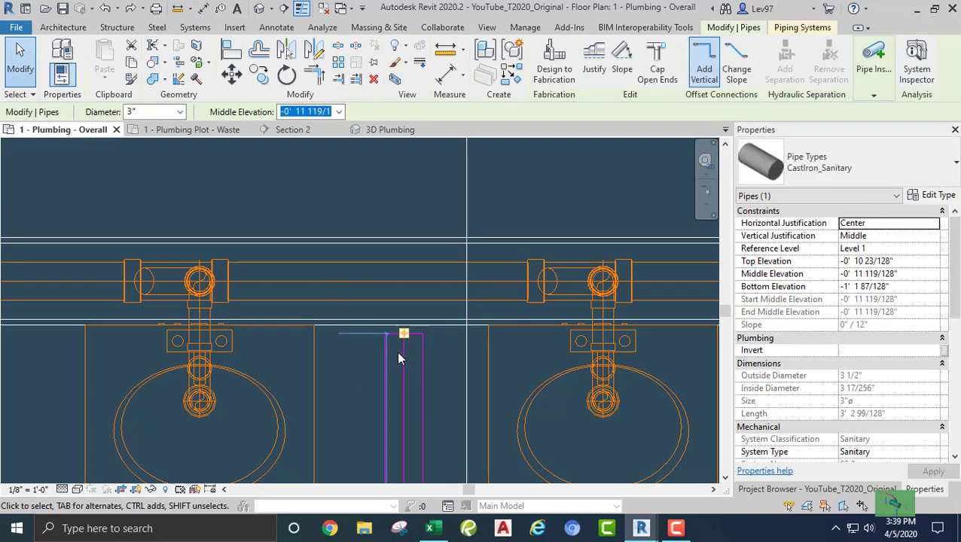
{"action": "left_click", "coordinate": [341, 172]}
{"action": "left_click", "coordinate": [363, 81]}
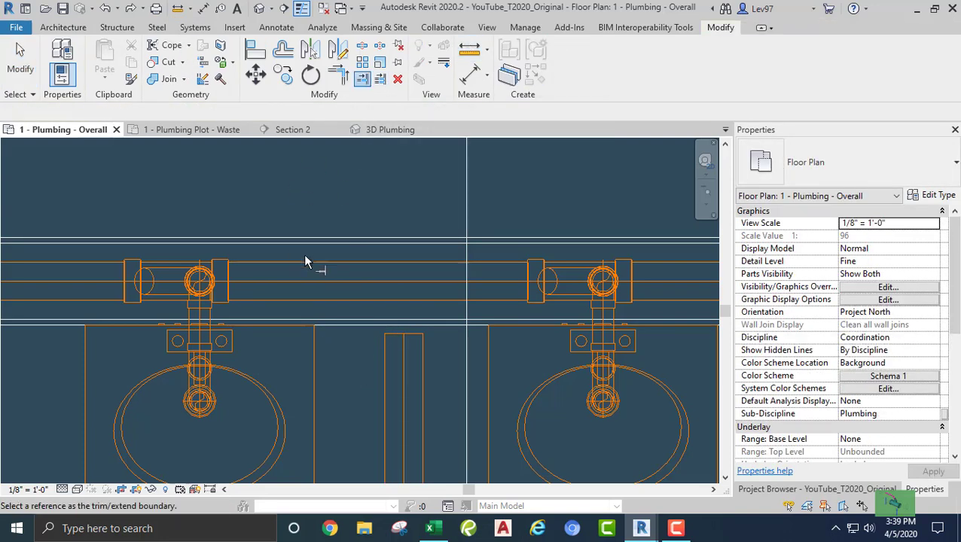
{"action": "left_click", "coordinate": [357, 284]}
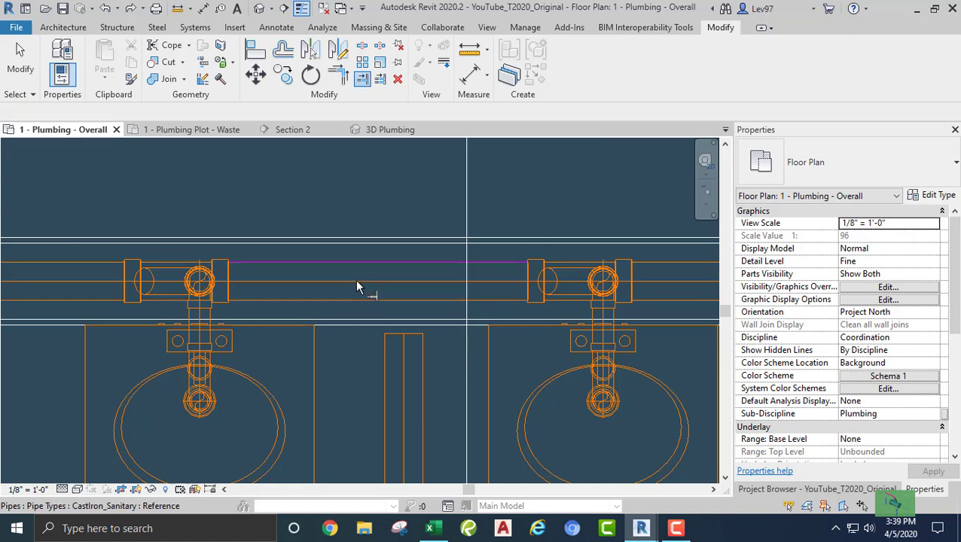
{"action": "left_click", "coordinate": [401, 339]}
{"action": "key", "text": "Escape"}
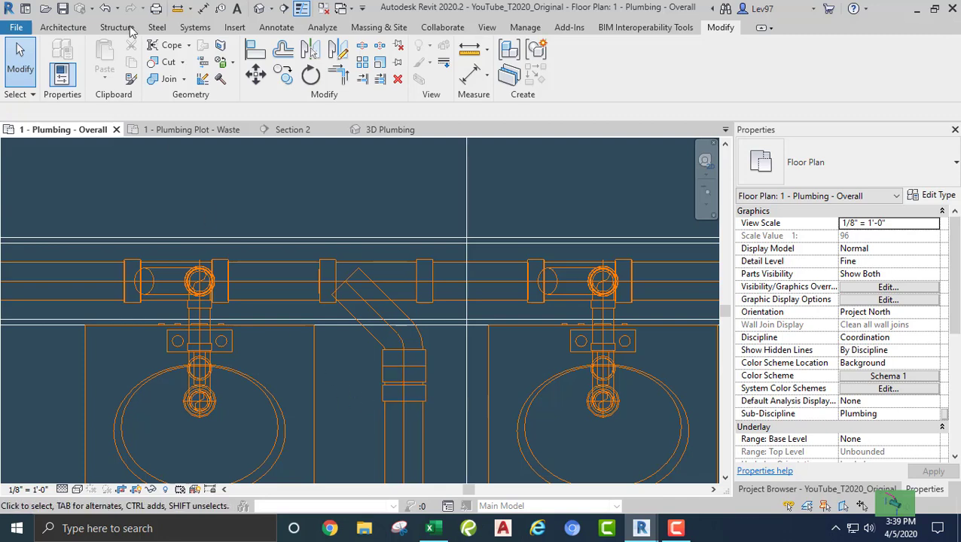
- Undo the last extension of the floor drain pipe to the main and its fittings
{"action": "left_click", "coordinate": [106, 10]}
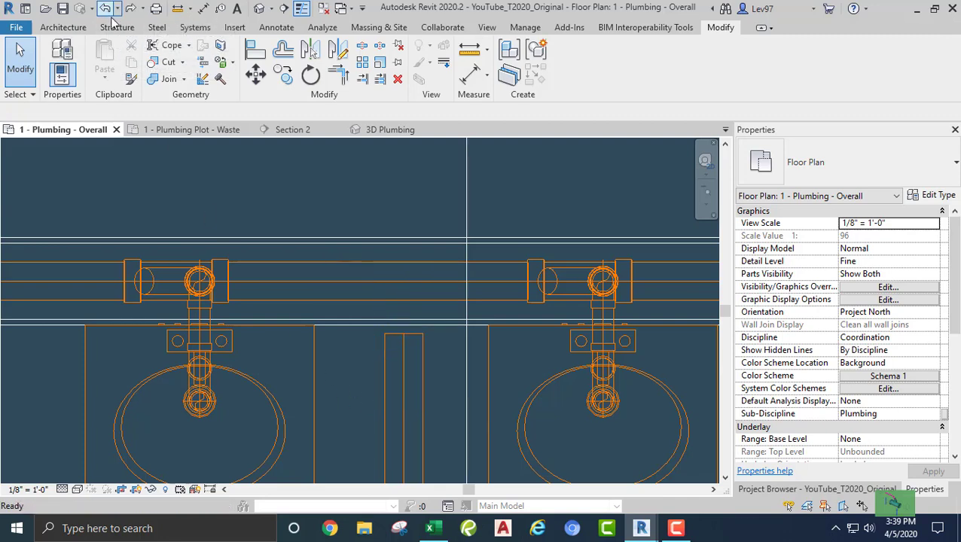
{"action": "left_click", "coordinate": [466, 177]}
{"action": "left_click", "coordinate": [407, 217]}
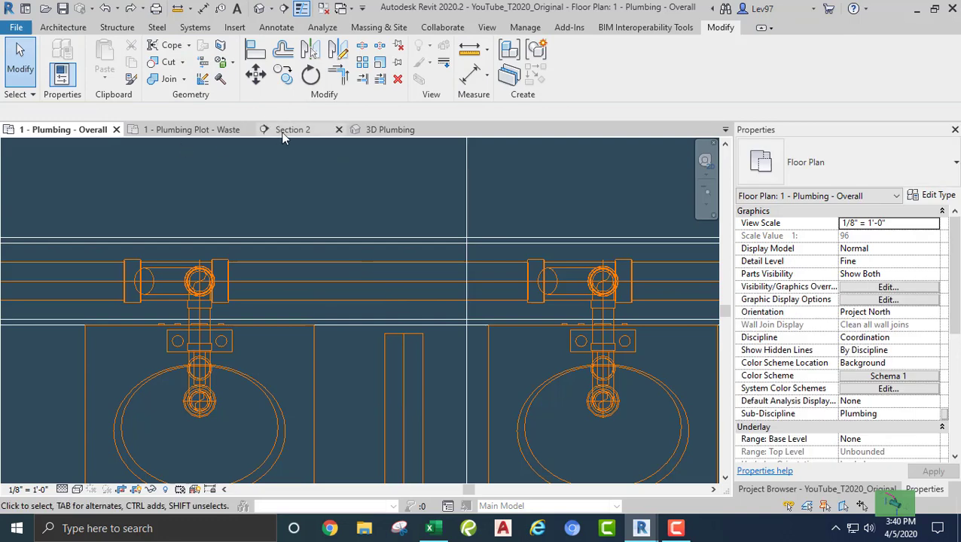
- In Section 2, nudge the floor drain's horizontal pipe down to a middle elevation of -0' 11 127/128"
{"action": "left_click", "coordinate": [291, 130]}
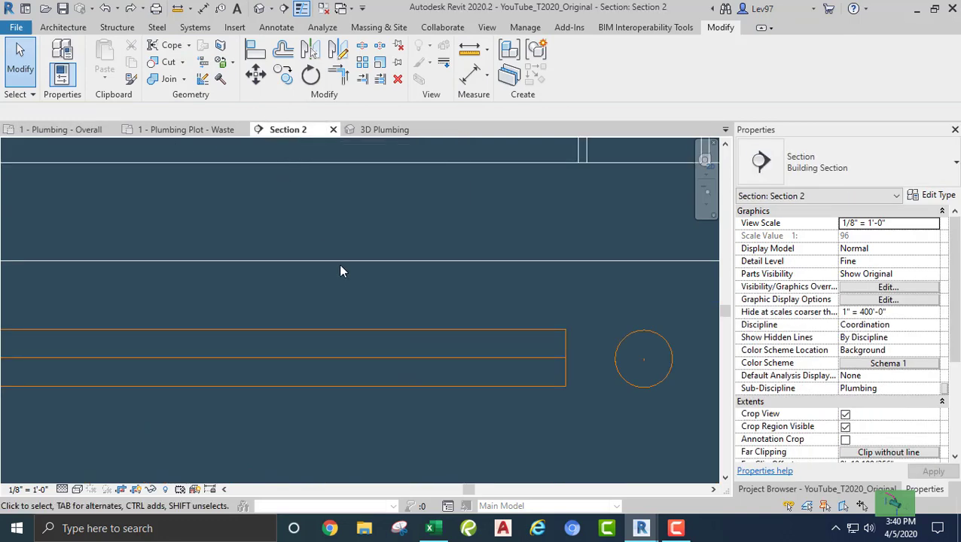
{"action": "left_click", "coordinate": [428, 386]}
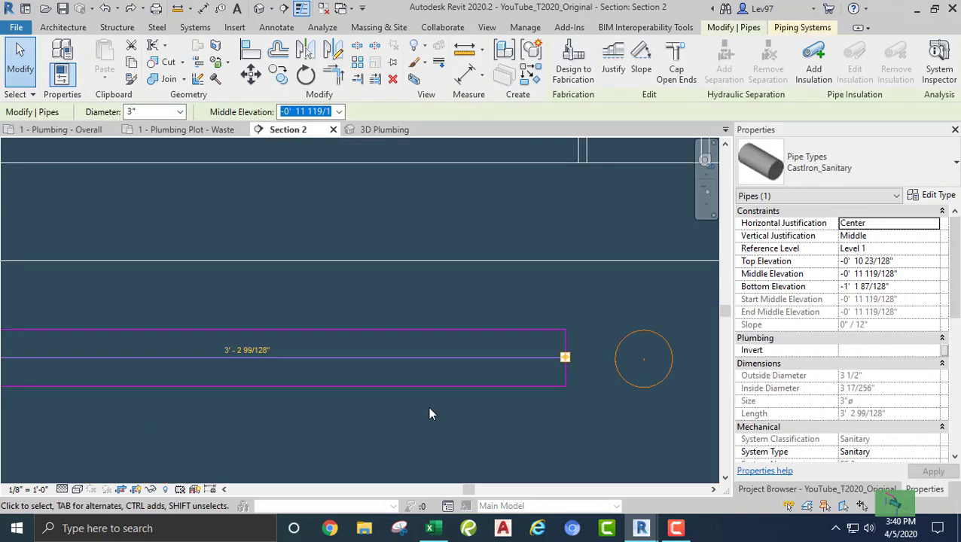
{"action": "key", "text": "Down"}
{"action": "left_click", "coordinate": [429, 414]}
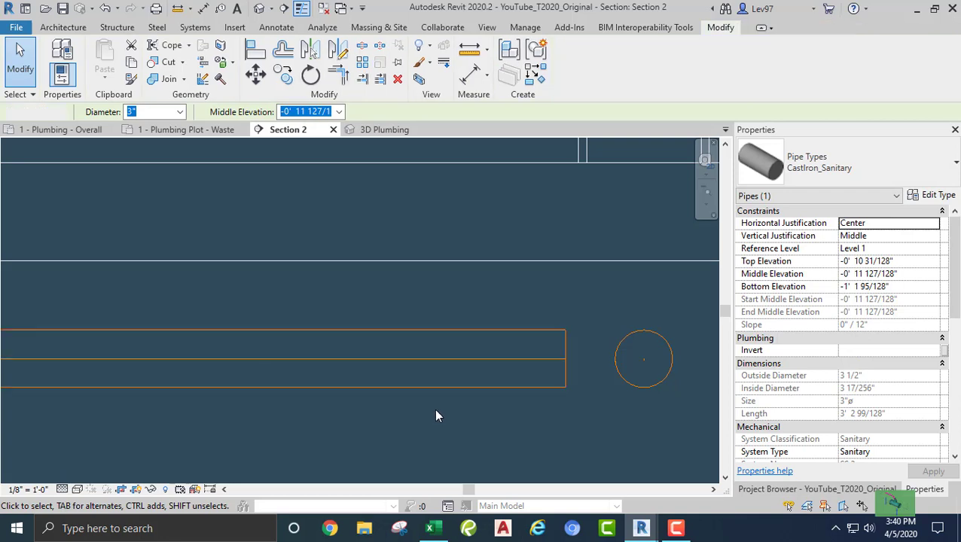
- In the 1 - Plumbing - Overall plan, join the floor drain pipe to the main between the lavatories using Trim/Extend Single Element
{"action": "left_click", "coordinate": [84, 130]}
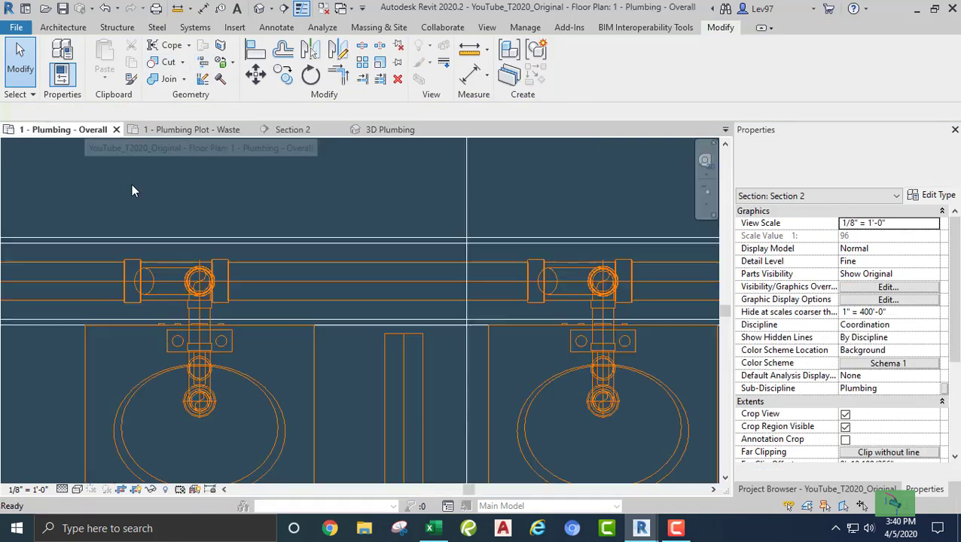
{"action": "left_click", "coordinate": [364, 85]}
{"action": "left_click", "coordinate": [332, 301]}
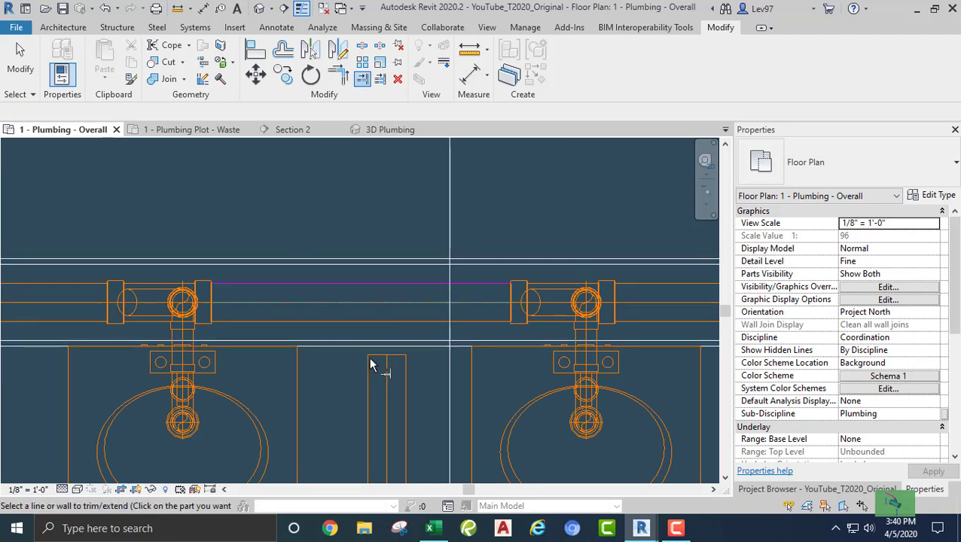
{"action": "left_click", "coordinate": [369, 358]}
{"action": "key", "text": "Escape"}
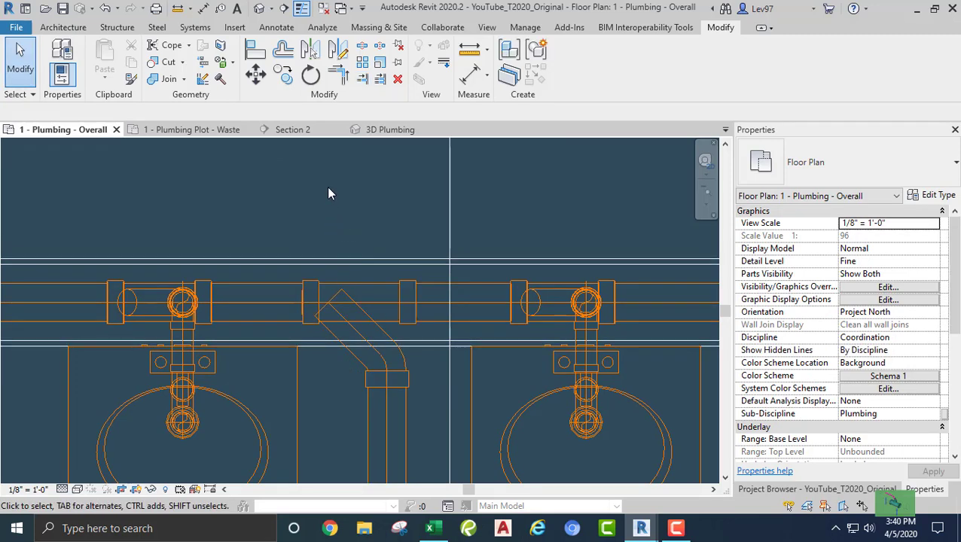
- Inspect the pipe properties of the main's long run beyond the row of lavatories
{"action": "scroll", "coordinate": [327, 186], "scroll_direction": "down", "scroll_amount": 3}
{"action": "middle_click_drag", "start_coordinate": [324, 187], "coordinate": [421, 179]}
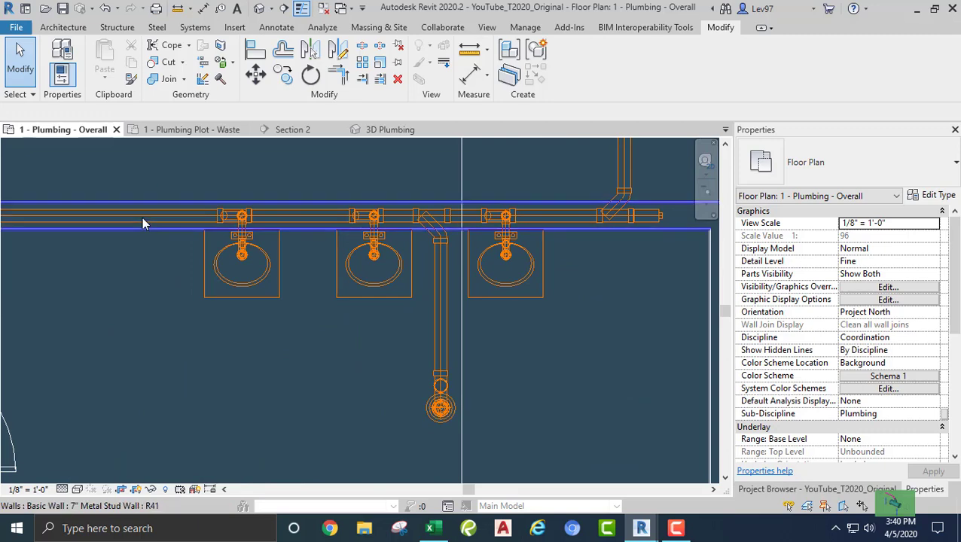
{"action": "left_click", "coordinate": [141, 213]}
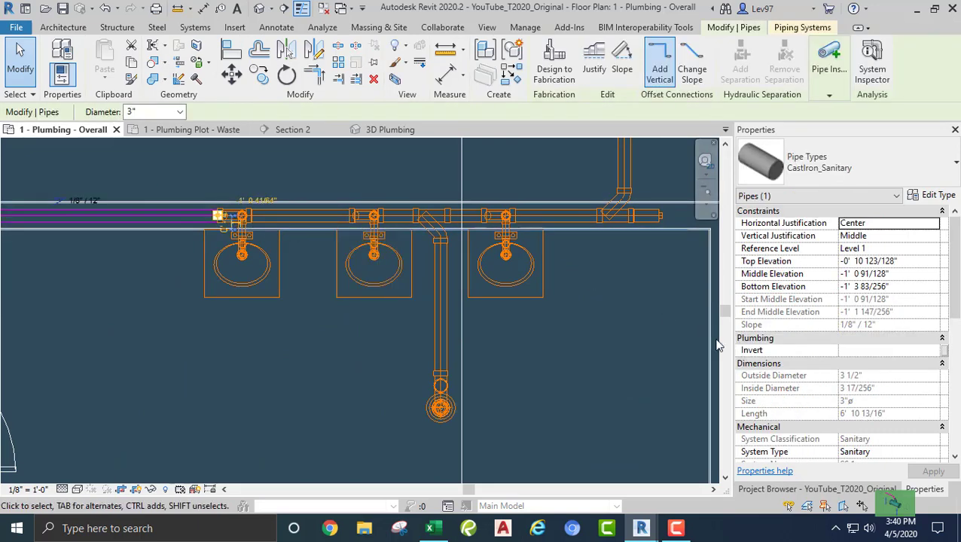
{"action": "scroll", "coordinate": [813, 351], "scroll_direction": "down", "scroll_amount": 6}
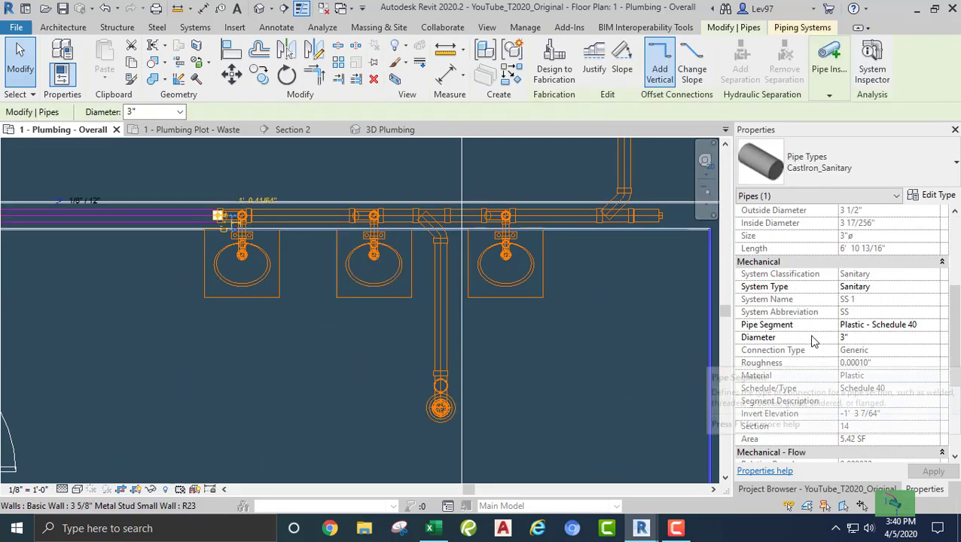
{"action": "left_click", "coordinate": [309, 366]}
- Examine the completed waste piping in the overall plan, from the floor drains and lavatories to the toilet stalls
{"action": "middle_click_drag", "start_coordinate": [347, 352], "coordinate": [252, 410]}
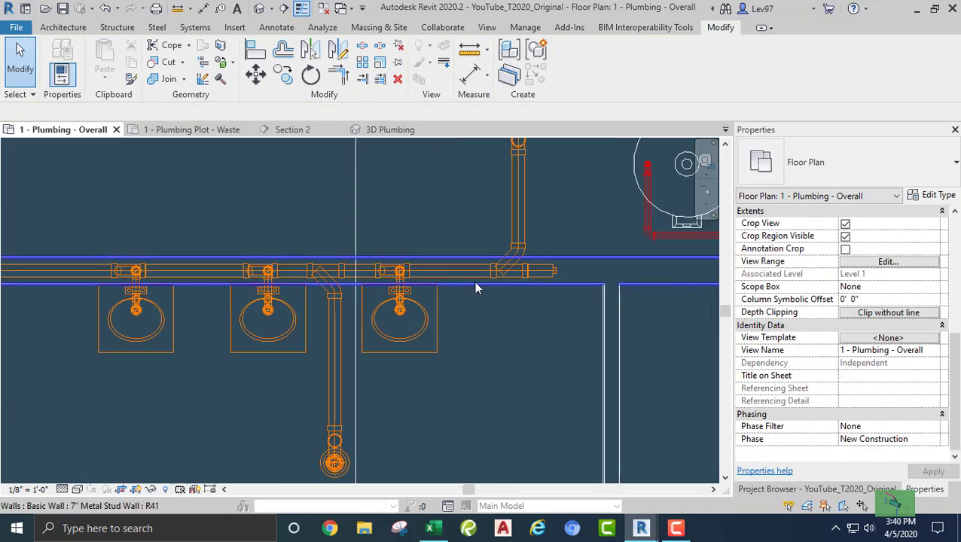
{"action": "scroll", "coordinate": [482, 290], "scroll_direction": "down", "scroll_amount": 2}
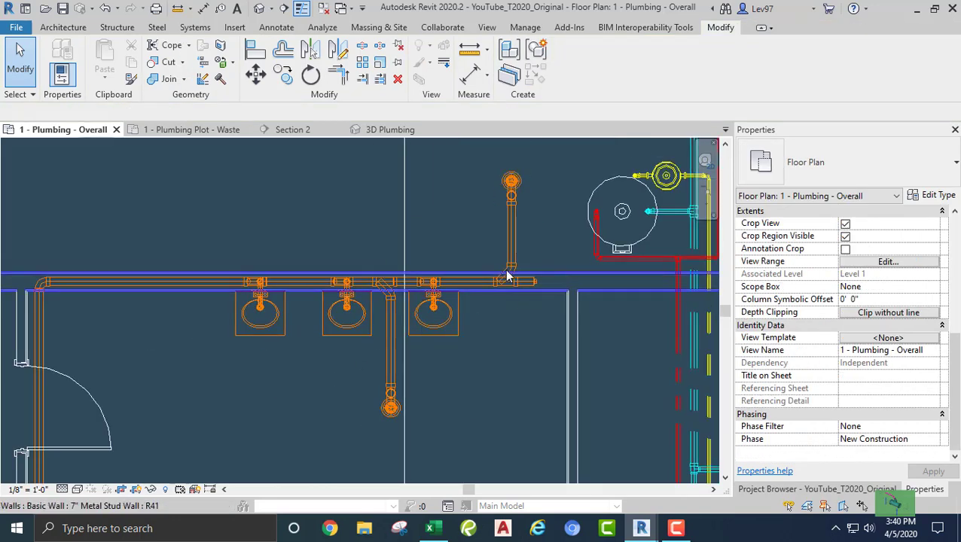
{"action": "middle_click_drag", "start_coordinate": [279, 397], "coordinate": [425, 378]}
{"action": "scroll", "coordinate": [426, 378], "scroll_direction": "down", "scroll_amount": 1}
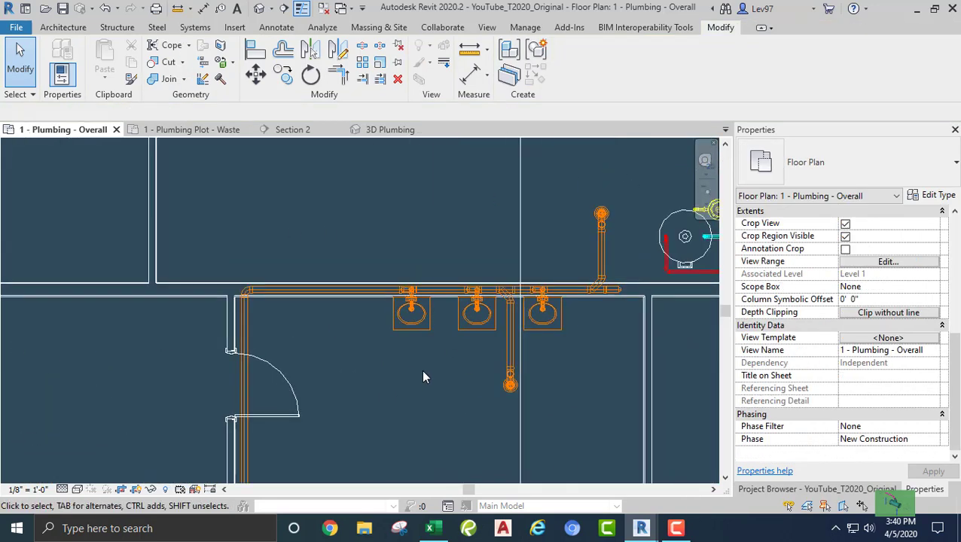
{"action": "middle_click_drag", "start_coordinate": [341, 369], "coordinate": [401, 183]}
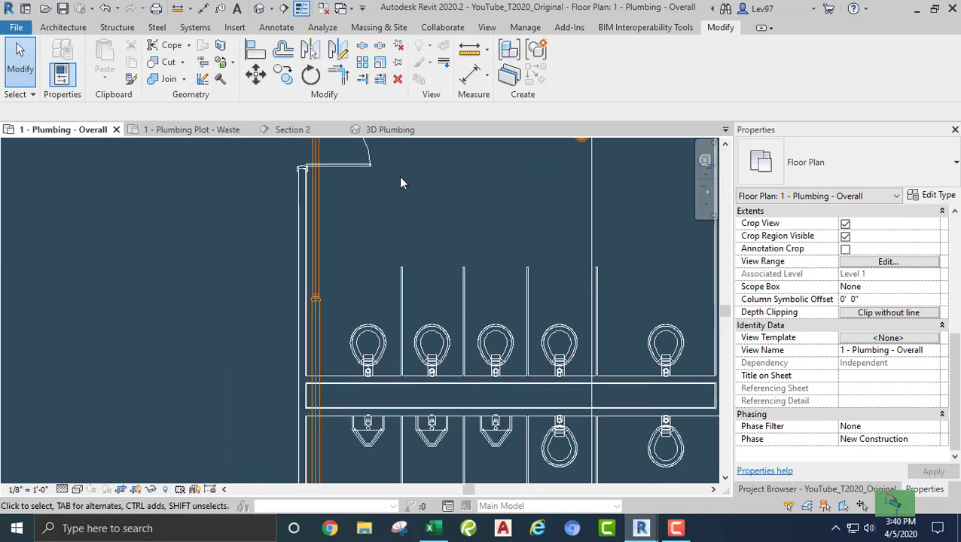
{"action": "middle_click_drag", "start_coordinate": [377, 219], "coordinate": [315, 362]}
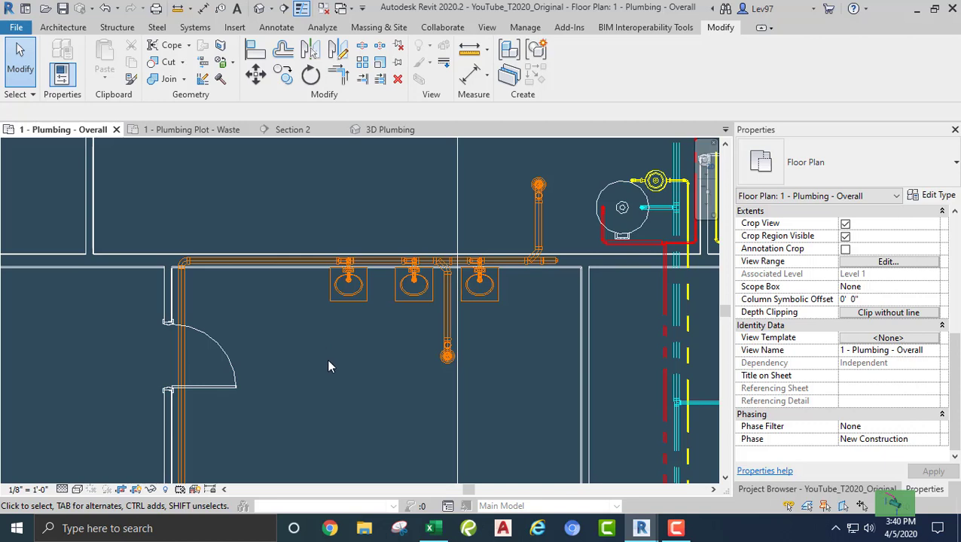
{"action": "mouse_move", "coordinate": [327, 358]}
{"action": "middle_mouse_down"}
{"action": "mouse_move", "coordinate": [331, 381]}
{"action": "mouse_move", "coordinate": [323, 374]}
{"action": "middle_mouse_up"}
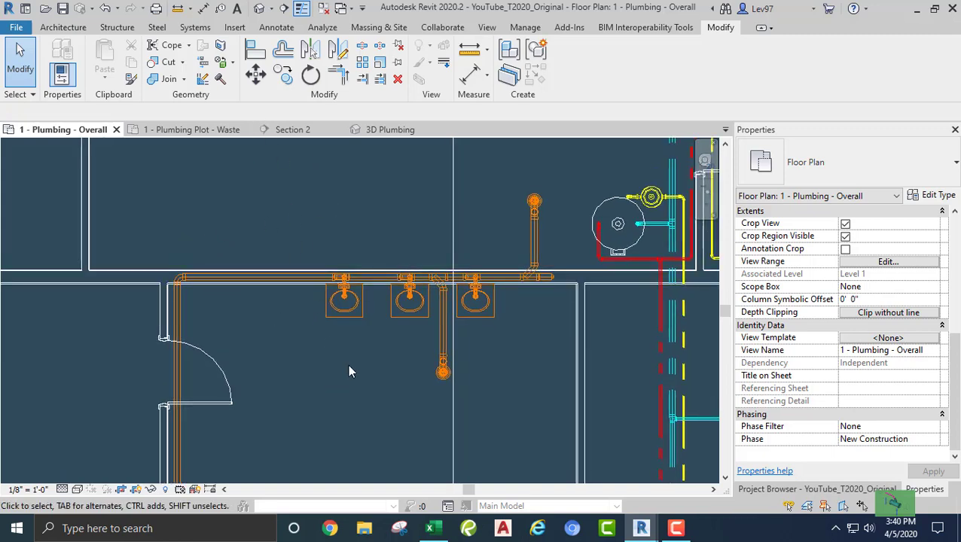
{"action": "middle_click_drag", "start_coordinate": [399, 367], "coordinate": [401, 364]}
{"action": "scroll", "coordinate": [387, 358], "scroll_direction": "down", "scroll_amount": 1}
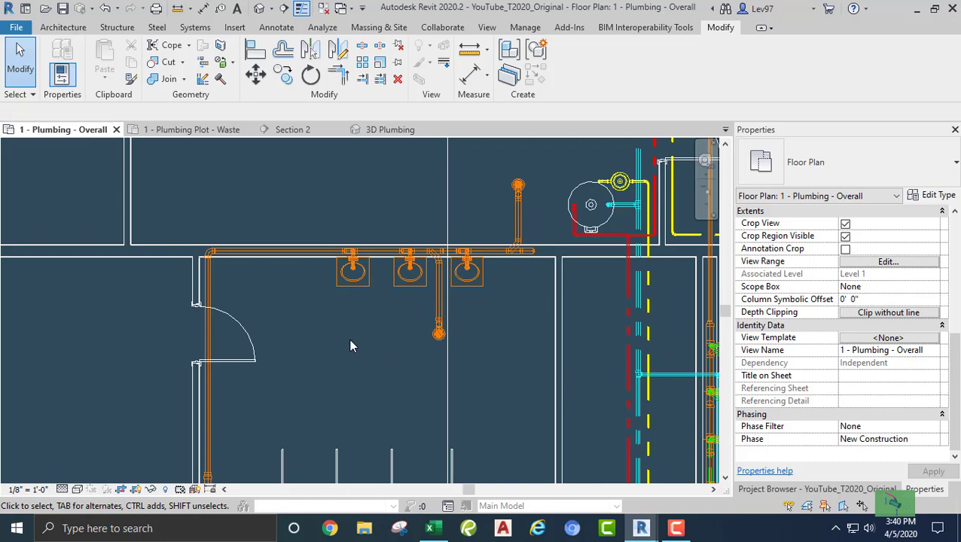
- Check the filters in the overall plan's Visibility/Graphic Overrides and leave them unmodified
{"action": "key", "text": "v"}
{"action": "key", "text": "v"}
{"action": "left_click", "coordinate": [477, 98]}
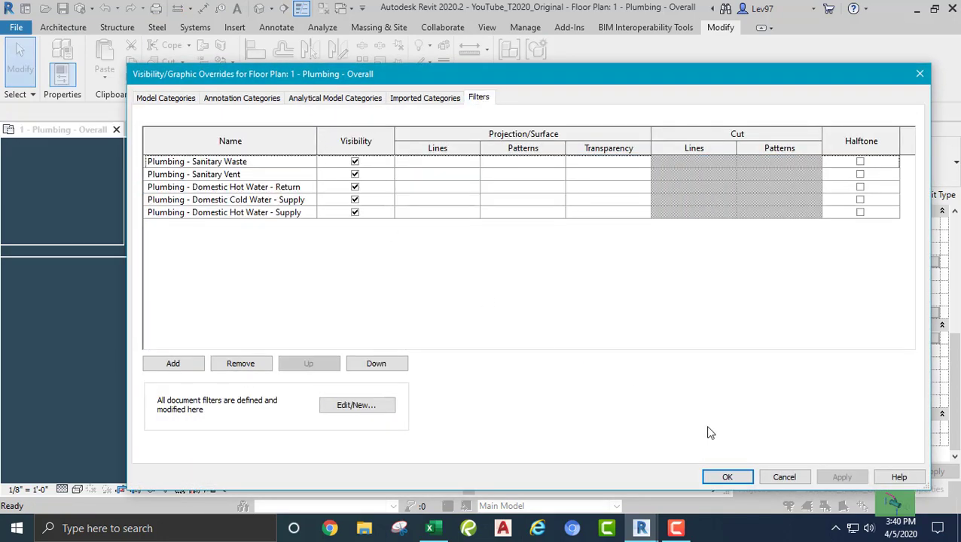
{"action": "left_click", "coordinate": [795, 477]}
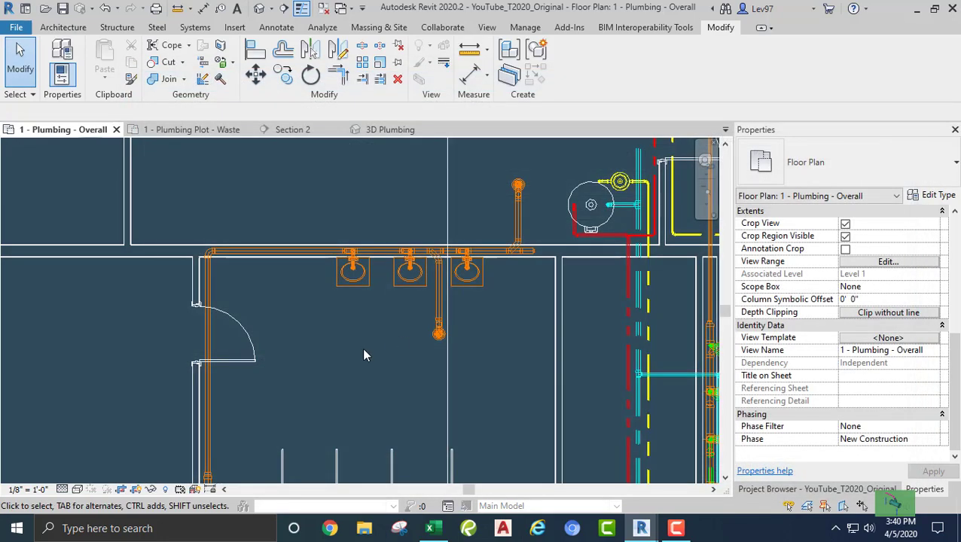
- Examine how the lavatory and floor drain waste piping is displayed in the 1 - Plumbing Plot - Waste plan
{"action": "left_click", "coordinate": [192, 130]}
{"action": "middle_click_drag", "start_coordinate": [292, 206], "coordinate": [356, 208]}
{"action": "scroll", "coordinate": [337, 301], "scroll_direction": "up", "scroll_amount": 4}
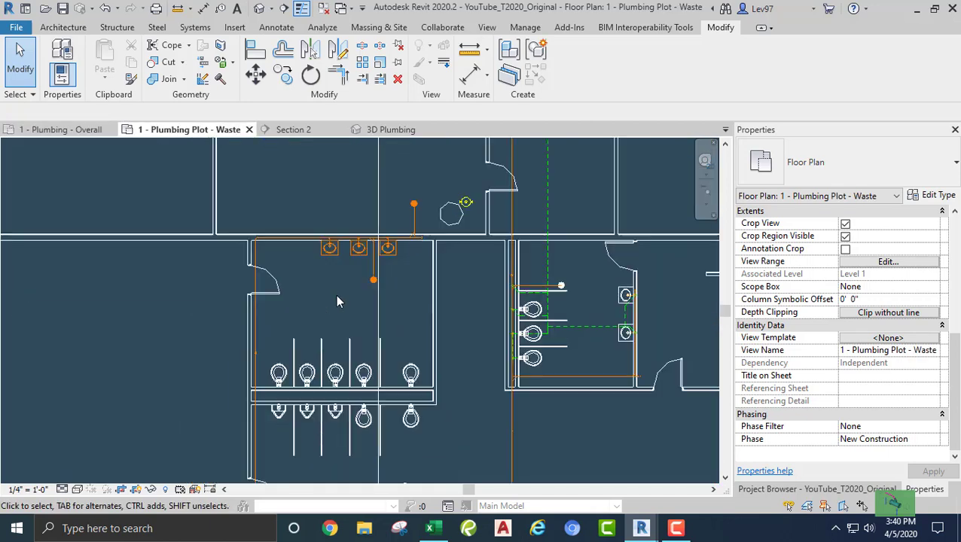
{"action": "middle_click_drag", "start_coordinate": [269, 299], "coordinate": [394, 272]}
{"action": "scroll", "coordinate": [380, 290], "scroll_direction": "down", "scroll_amount": 1}
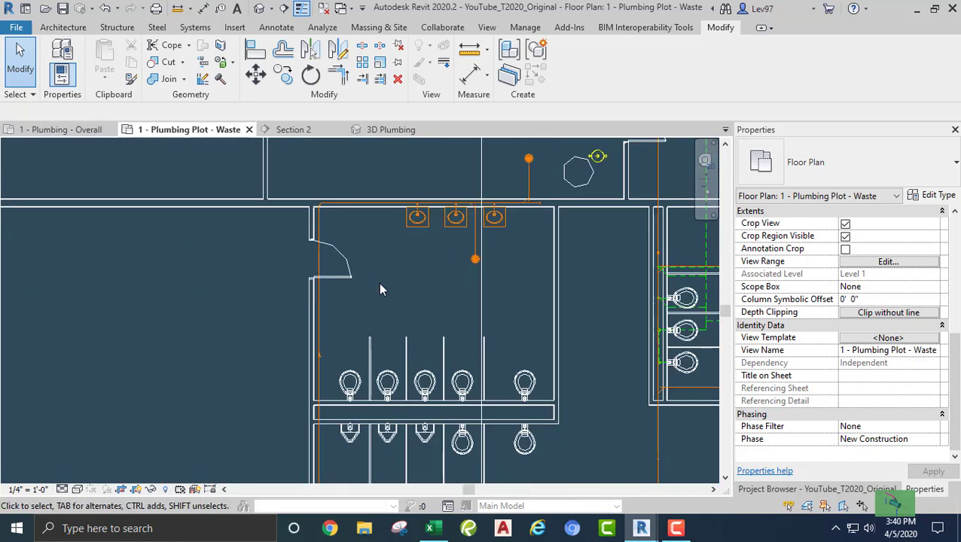
{"action": "scroll", "coordinate": [357, 347], "scroll_direction": "up", "scroll_amount": 2}
{"action": "middle_click_drag", "start_coordinate": [444, 227], "coordinate": [338, 368]}
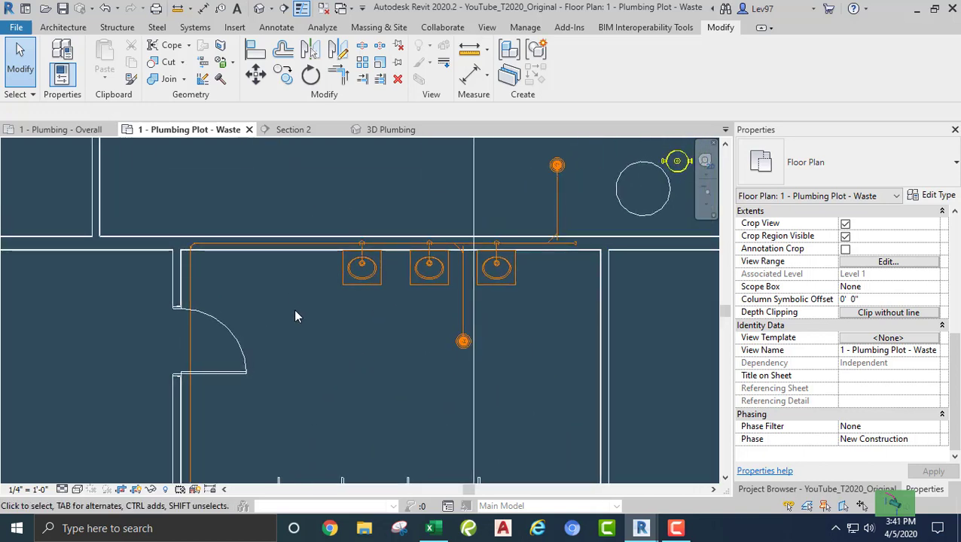
{"action": "scroll", "coordinate": [348, 333], "scroll_direction": "down", "scroll_amount": 2}
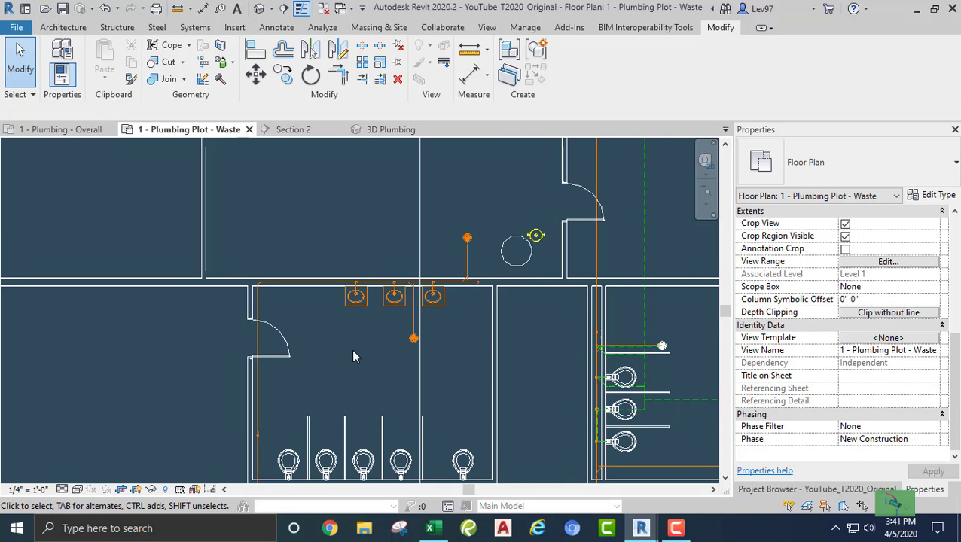
- Compare the waste and vent line display in the neighbouring restroom with the new lavatory piping
{"action": "middle_click_drag", "start_coordinate": [353, 356], "coordinate": [236, 285]}
{"action": "middle_click_drag", "start_coordinate": [584, 397], "coordinate": [580, 383]}
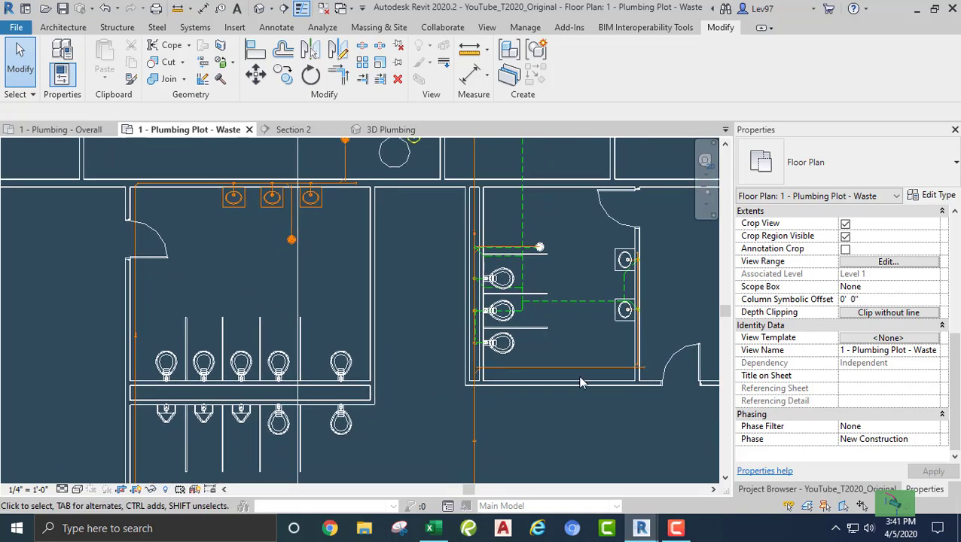
{"action": "scroll", "coordinate": [580, 379], "scroll_direction": "up", "scroll_amount": 4}
{"action": "scroll", "coordinate": [553, 362], "scroll_direction": "down", "scroll_amount": 2}
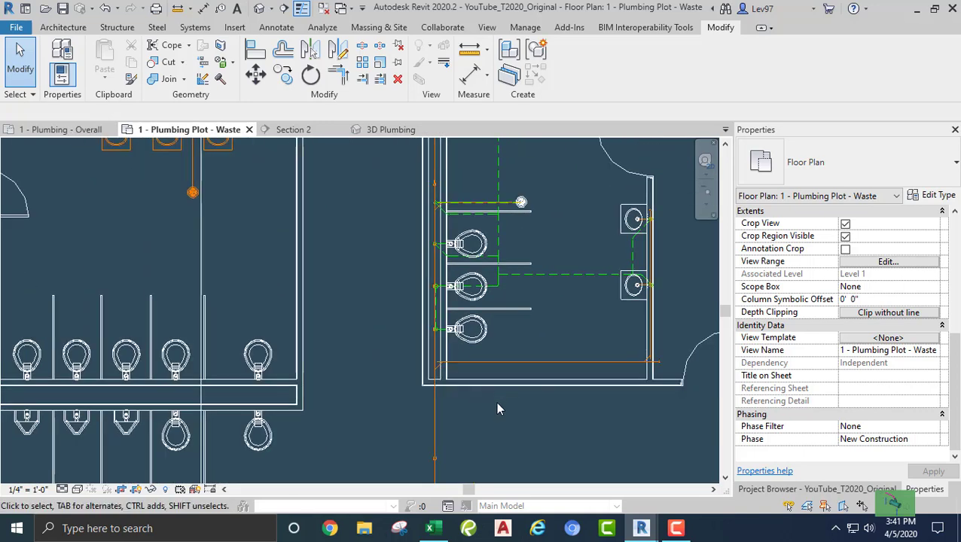
{"action": "middle_click_drag", "start_coordinate": [460, 422], "coordinate": [512, 421]}
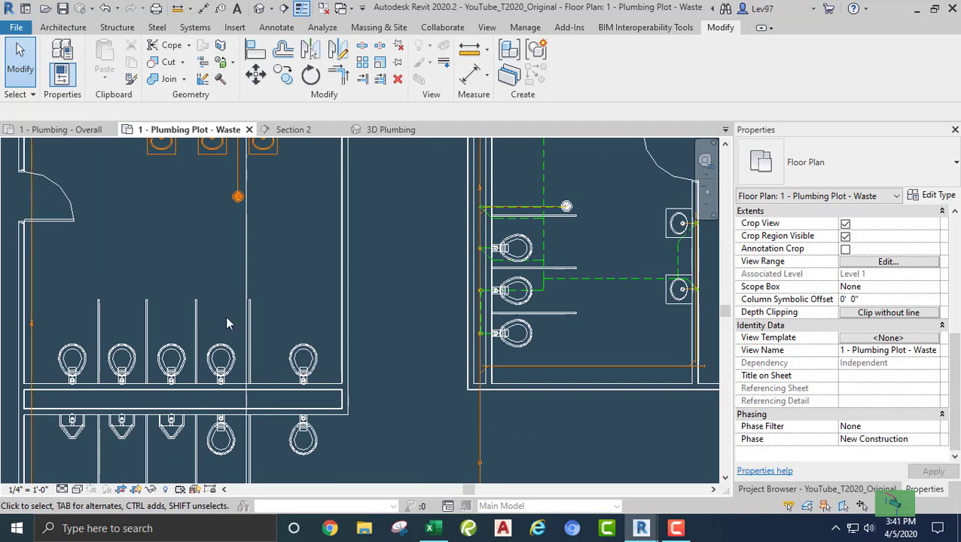
{"action": "middle_click_drag", "start_coordinate": [136, 246], "coordinate": [321, 343]}
{"action": "middle_click_drag", "start_coordinate": [313, 305], "coordinate": [330, 307]}
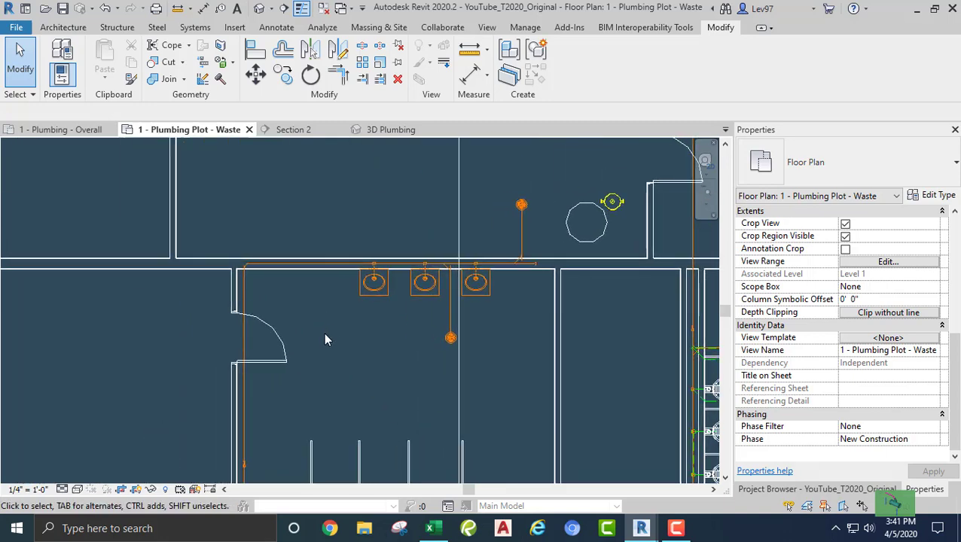
{"action": "middle_click_drag", "start_coordinate": [339, 325], "coordinate": [261, 329]}
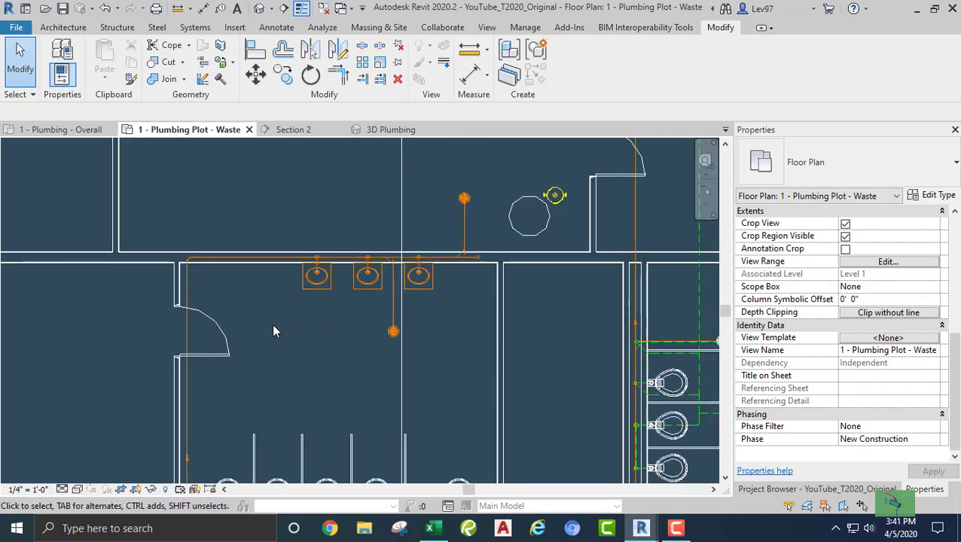
- Open the type properties of the Sanitary piping system from the project's piping system families
{"action": "left_click", "coordinate": [870, 490]}
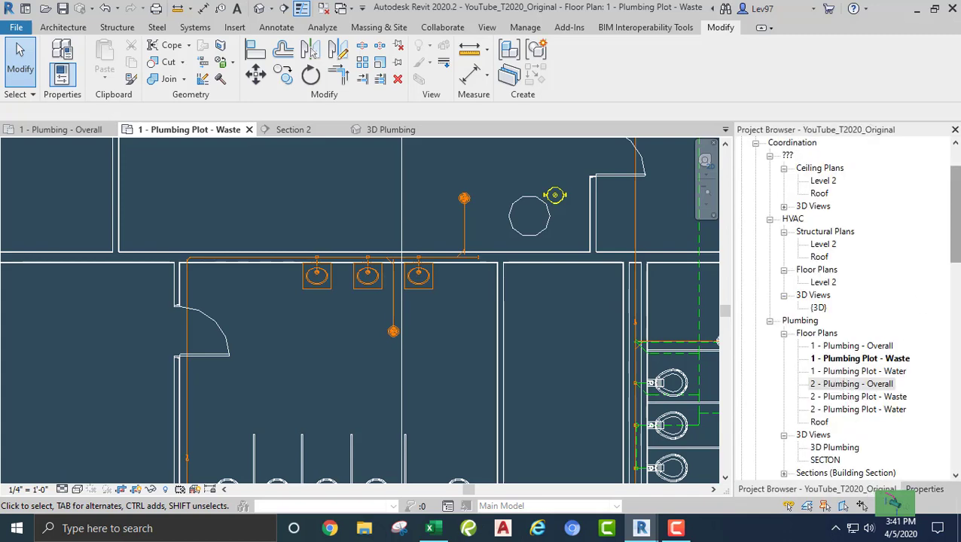
{"action": "left_click_drag", "start_coordinate": [957, 248], "coordinate": [957, 436]}
{"action": "left_click", "coordinate": [756, 360]}
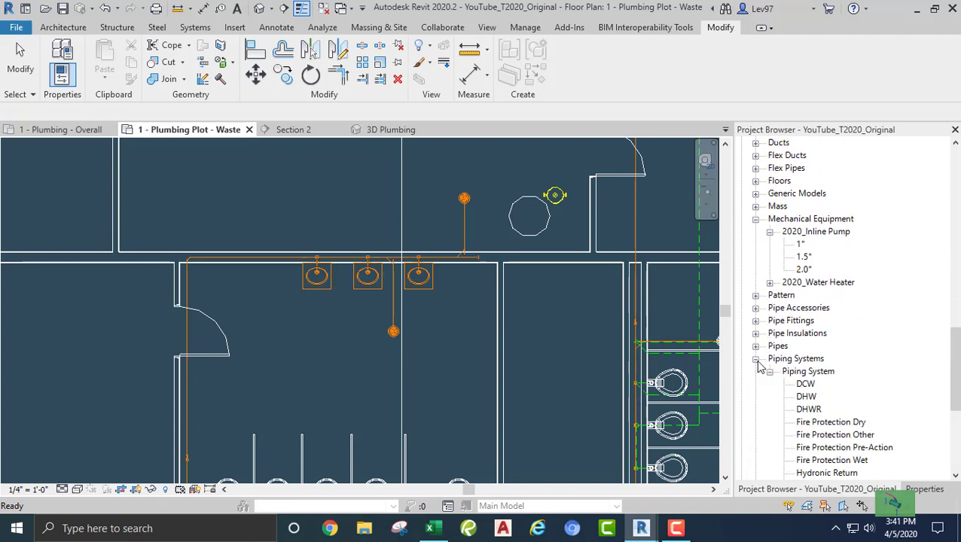
{"action": "scroll", "coordinate": [862, 349], "scroll_direction": "down", "scroll_amount": 2}
{"action": "scroll", "coordinate": [859, 362], "scroll_direction": "down", "scroll_amount": 1}
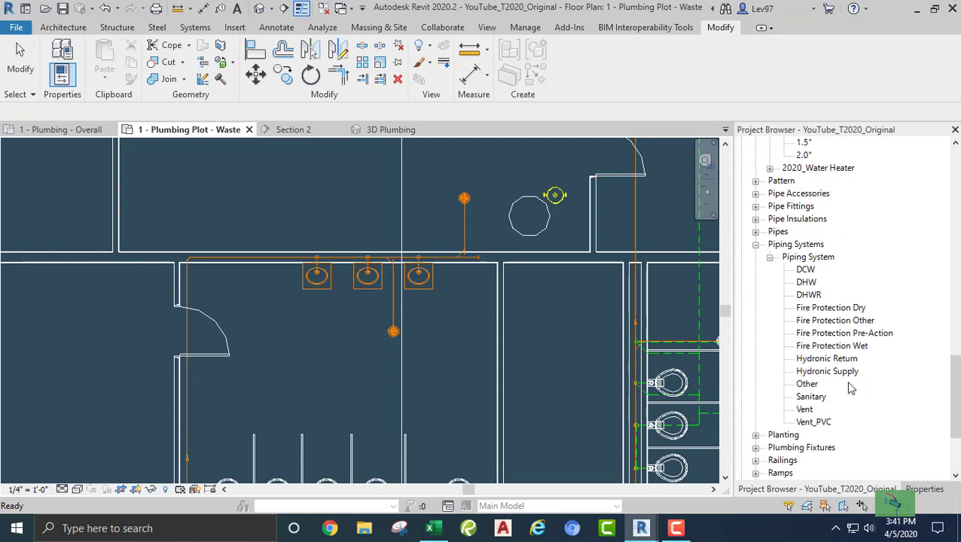
{"action": "left_click", "coordinate": [812, 397]}
{"action": "right_click", "coordinate": [811, 400]}
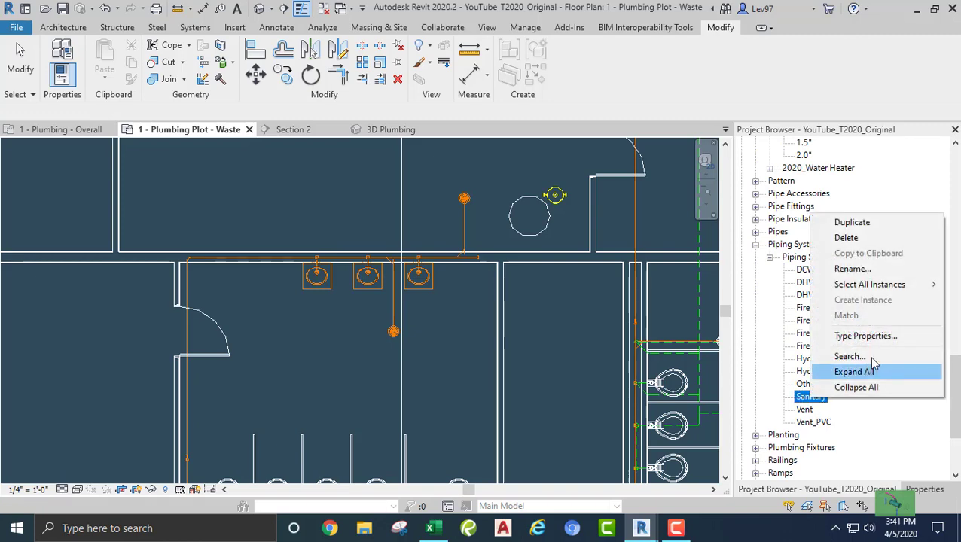
{"action": "left_click", "coordinate": [878, 336]}
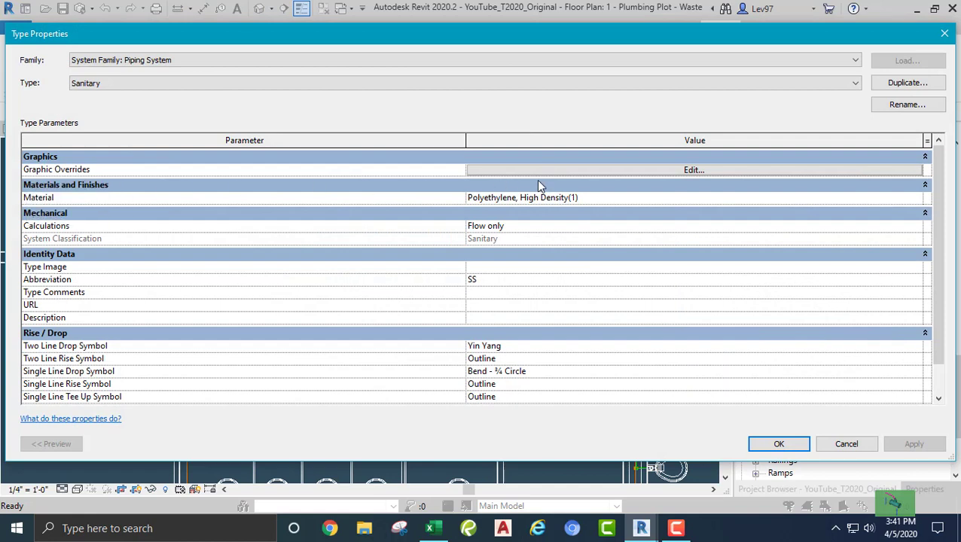
- Set the line pattern in the Sanitary system's graphic overrides to Long dash and apply the type change
{"action": "left_click", "coordinate": [592, 174]}
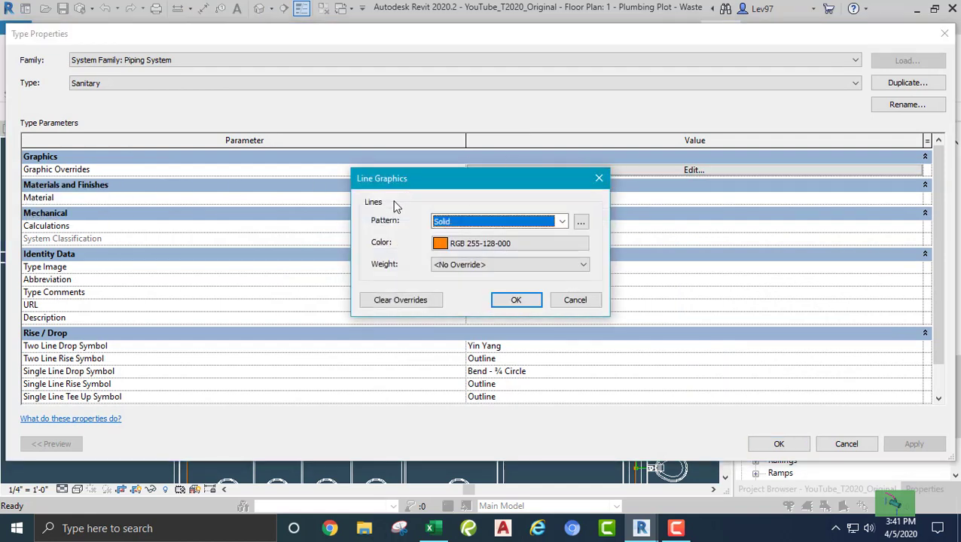
{"action": "left_click", "coordinate": [563, 226]}
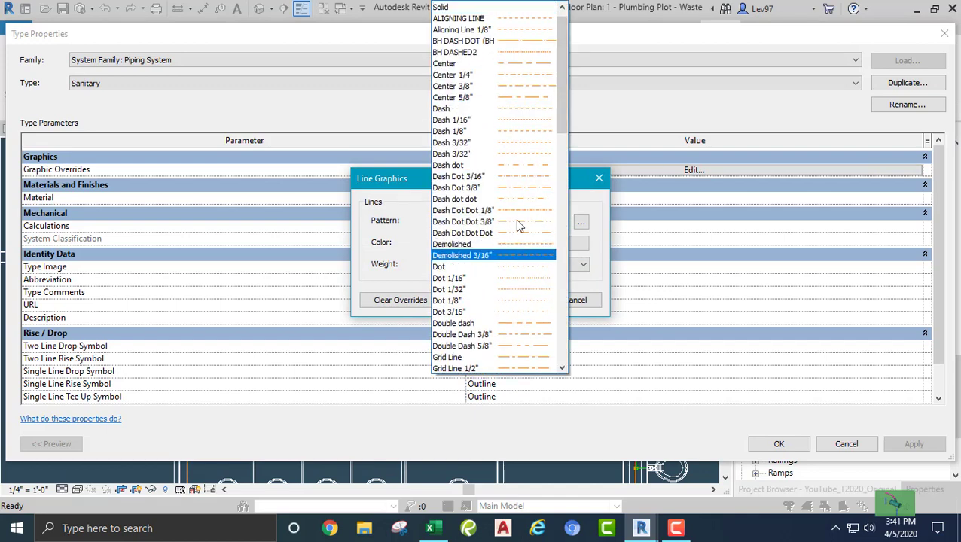
{"action": "left_click_drag", "start_coordinate": [560, 81], "coordinate": [585, 301]}
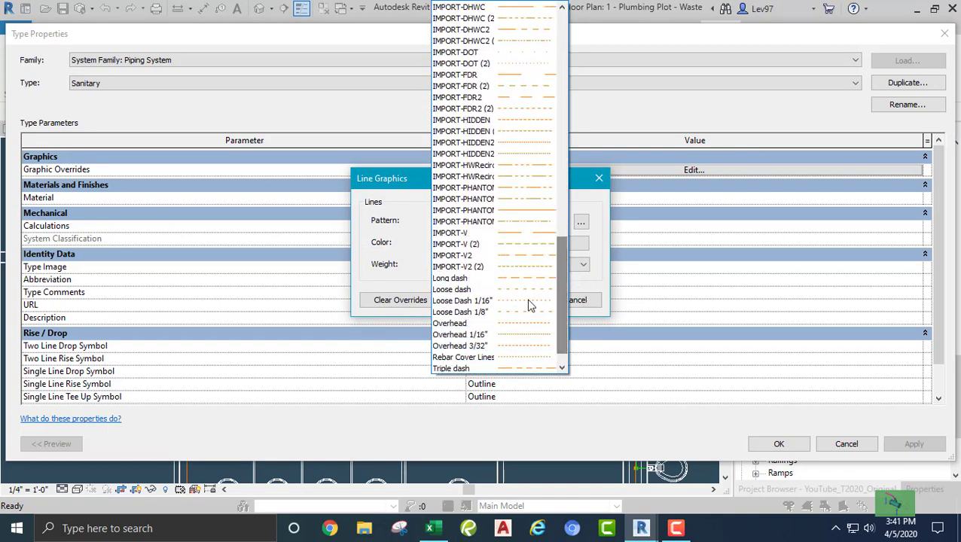
{"action": "left_click", "coordinate": [453, 278]}
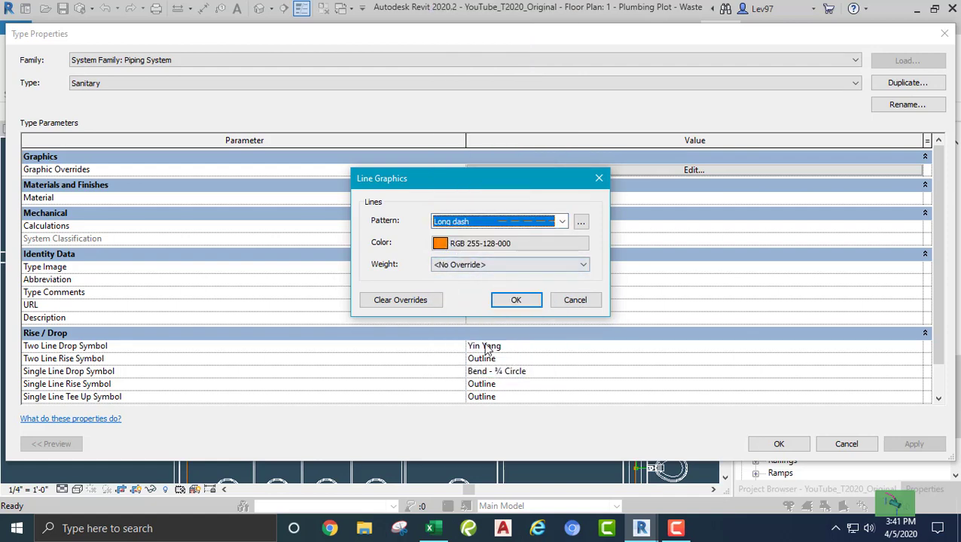
{"action": "left_click", "coordinate": [518, 300]}
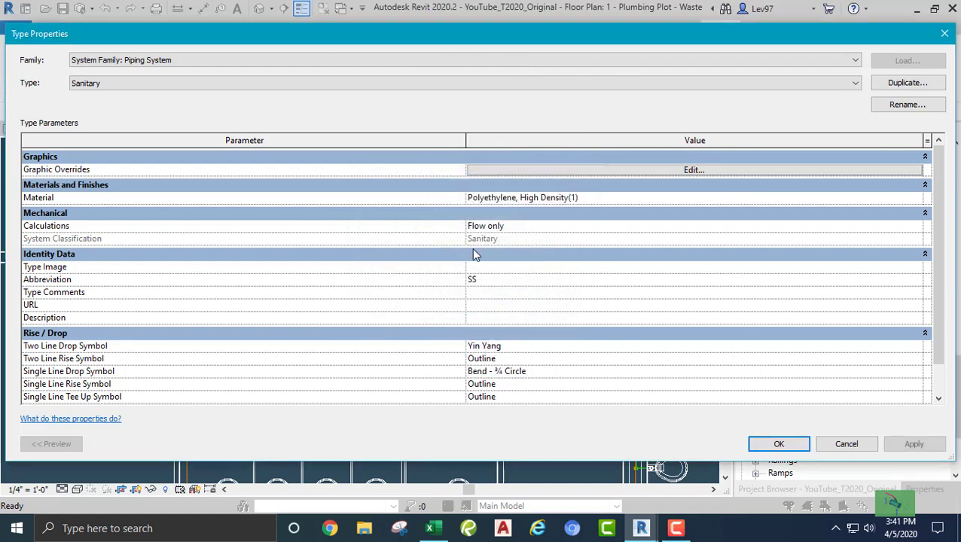
{"action": "left_click", "coordinate": [779, 444]}
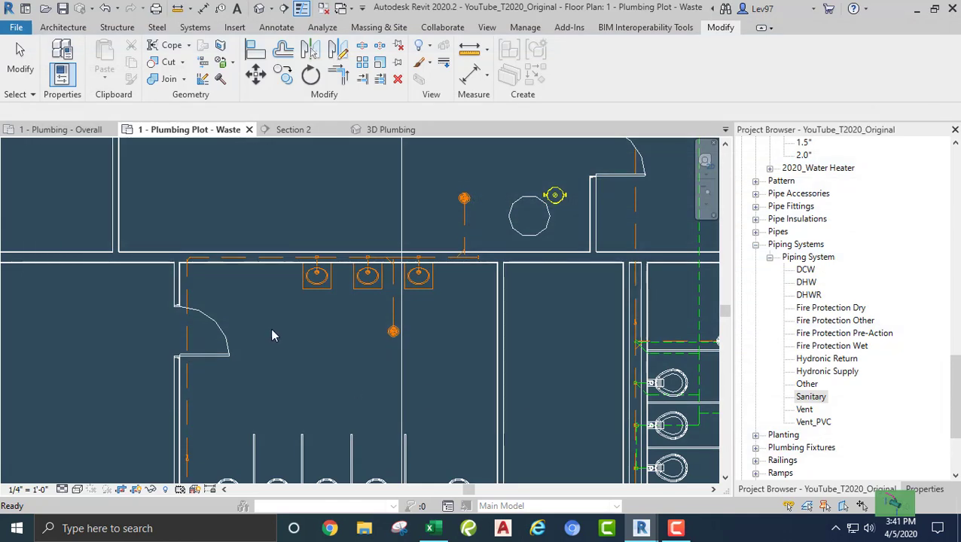
- Examine the sanitary line pattern across the waste plot plan, from the lavatories and toilet stalls to the neighbouring restroom and the sink above it
{"action": "scroll", "coordinate": [305, 370], "scroll_direction": "up", "scroll_amount": 1}
{"action": "middle_click_drag", "start_coordinate": [305, 370], "coordinate": [354, 208]}
{"action": "scroll", "coordinate": [354, 211], "scroll_direction": "down", "scroll_amount": 1}
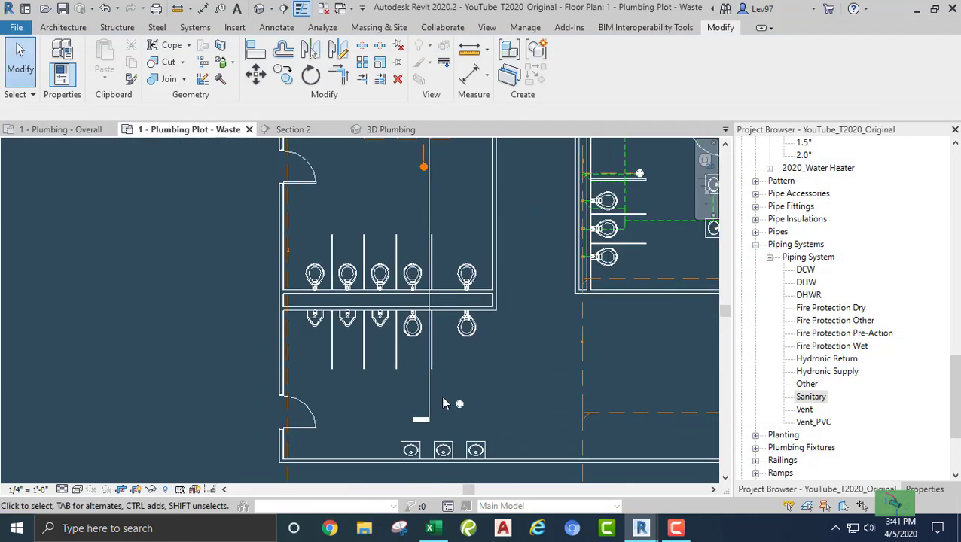
{"action": "middle_click_drag", "start_coordinate": [571, 361], "coordinate": [366, 329]}
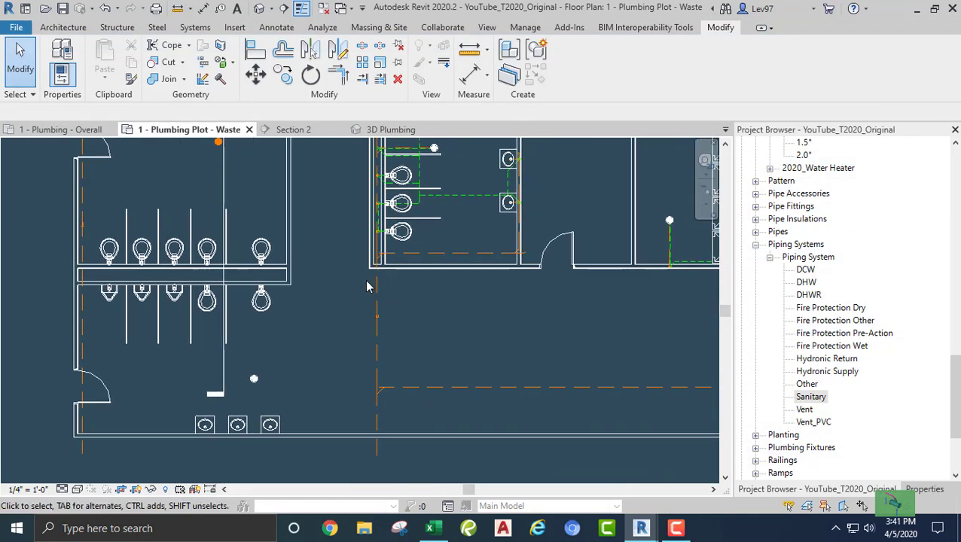
{"action": "middle_click_drag", "start_coordinate": [341, 276], "coordinate": [351, 465]}
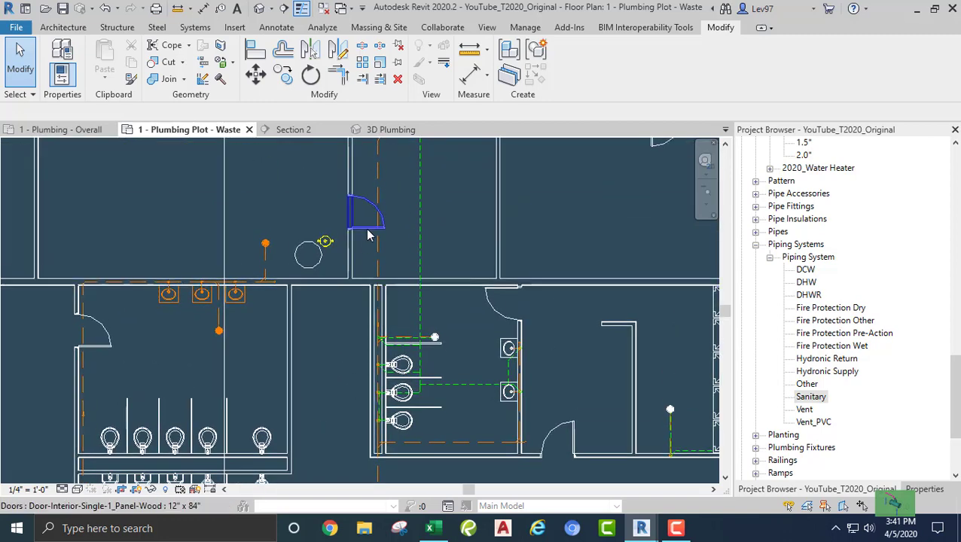
{"action": "middle_click_drag", "start_coordinate": [449, 245], "coordinate": [436, 281]}
{"action": "middle_click_drag", "start_coordinate": [173, 352], "coordinate": [265, 304]}
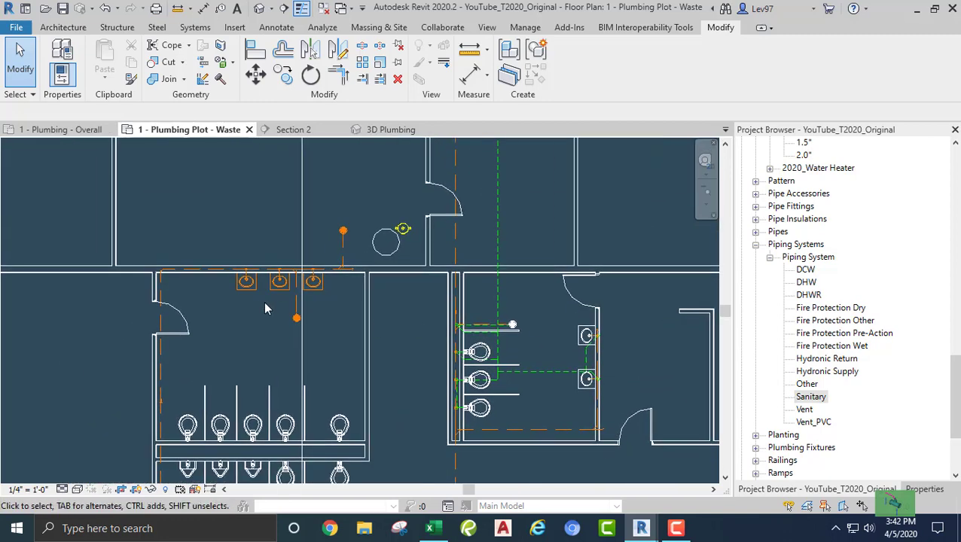
{"action": "scroll", "coordinate": [264, 305], "scroll_direction": "up", "scroll_amount": 2}
{"action": "scroll", "coordinate": [190, 320], "scroll_direction": "down", "scroll_amount": 1}
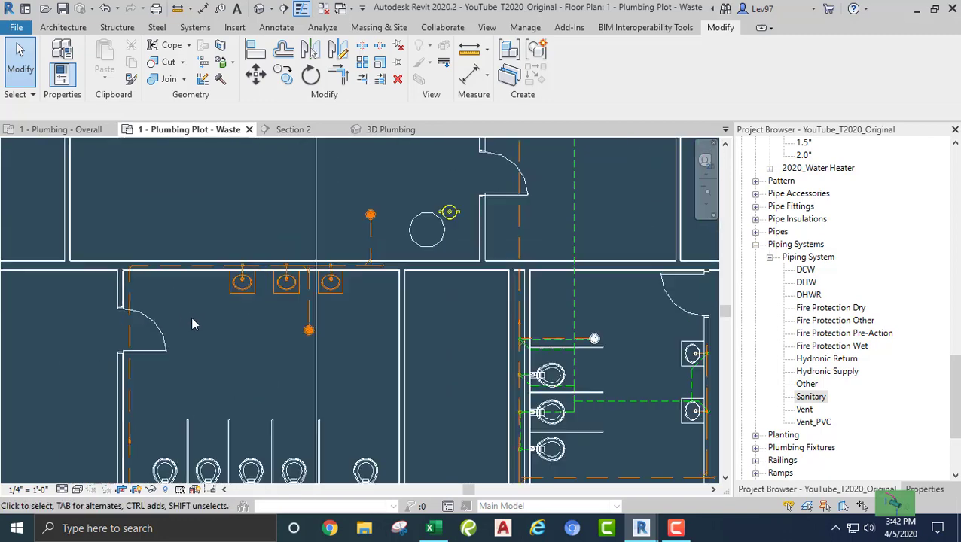
{"action": "scroll", "coordinate": [192, 324], "scroll_direction": "down", "scroll_amount": 1}
{"action": "middle_click_drag", "start_coordinate": [388, 405], "coordinate": [377, 286]}
{"action": "middle_click_drag", "start_coordinate": [261, 258], "coordinate": [397, 235]}
{"action": "scroll", "coordinate": [279, 281], "scroll_direction": "up", "scroll_amount": 3}
{"action": "scroll", "coordinate": [336, 229], "scroll_direction": "down", "scroll_amount": 2}
{"action": "scroll", "coordinate": [337, 229], "scroll_direction": "down", "scroll_amount": 1}
{"action": "middle_click_drag", "start_coordinate": [336, 263], "coordinate": [266, 437]}
{"action": "middle_click_drag", "start_coordinate": [411, 211], "coordinate": [323, 319]}
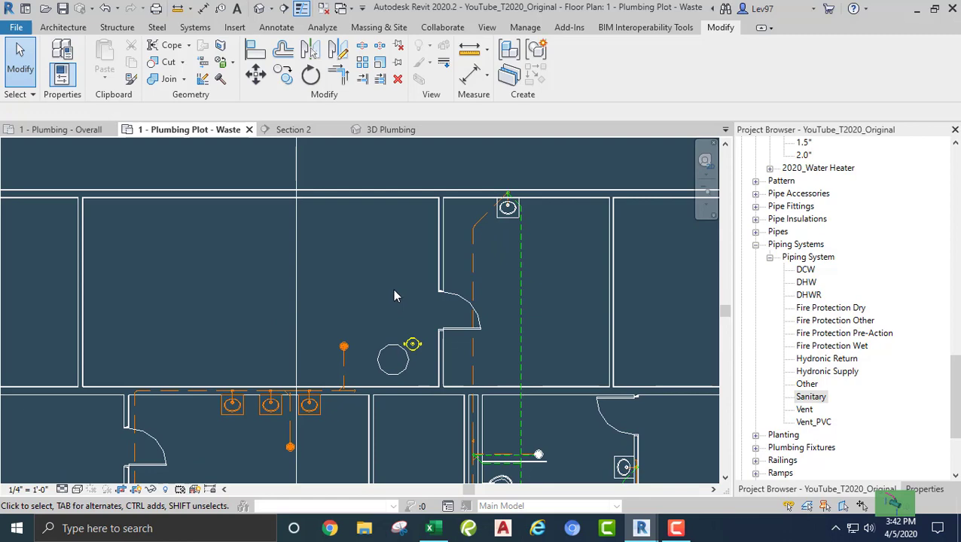
{"action": "middle_click_drag", "start_coordinate": [390, 298], "coordinate": [513, 286]}
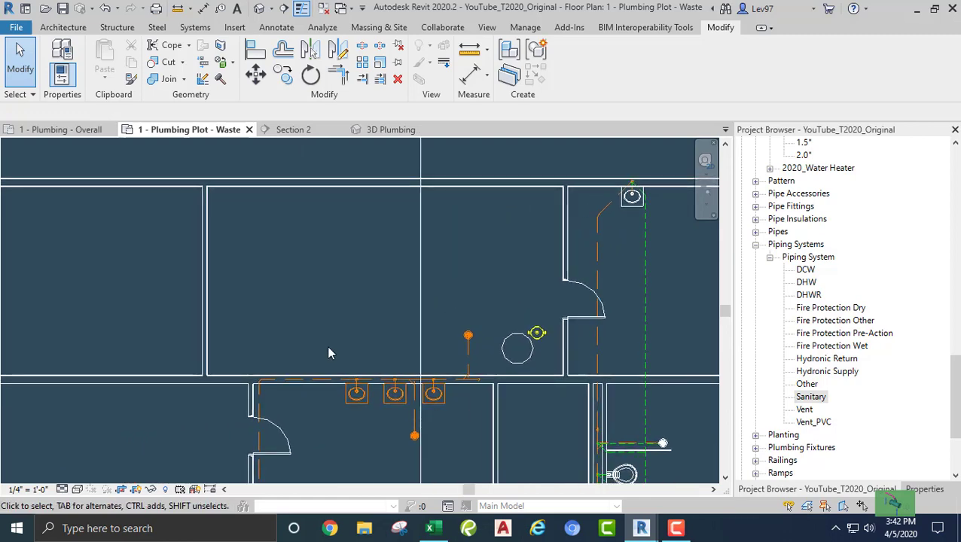
{"action": "mouse_move", "coordinate": [384, 342]}
{"action": "middle_mouse_down"}
{"action": "mouse_move", "coordinate": [423, 334]}
{"action": "mouse_move", "coordinate": [391, 342]}
{"action": "middle_mouse_up"}
- Tag the floor drain beside the water heater by category, with a free-end leader and the label up and right of the drain
{"action": "scroll", "coordinate": [422, 324], "scroll_direction": "up", "scroll_amount": 1}
{"action": "left_click", "coordinate": [278, 27]}
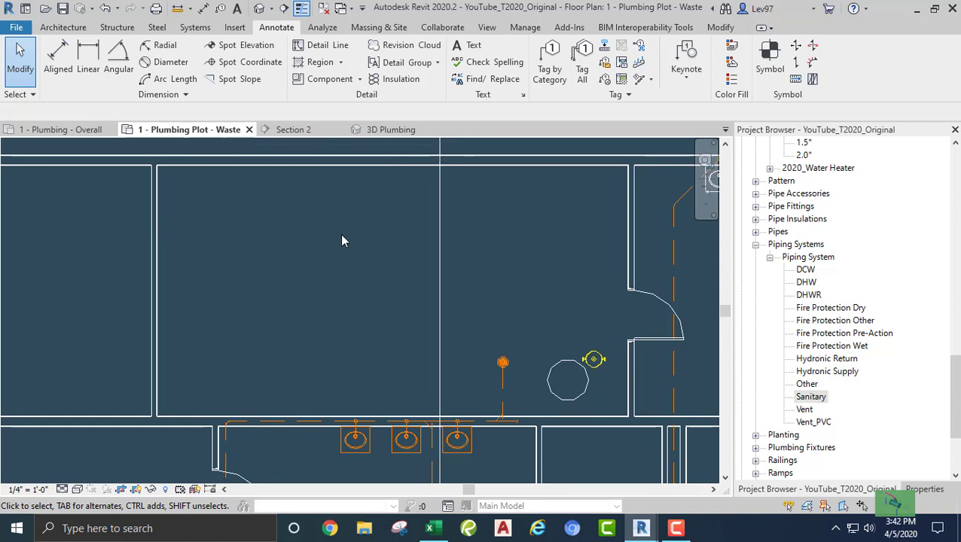
{"action": "left_click", "coordinate": [550, 64]}
{"action": "scroll", "coordinate": [507, 348], "scroll_direction": "up", "scroll_amount": 2}
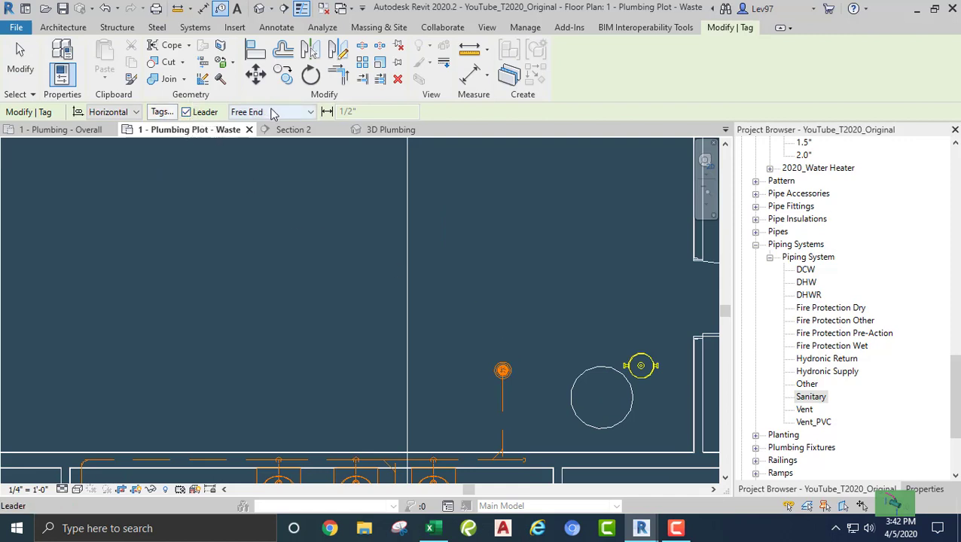
{"action": "left_click", "coordinate": [505, 366]}
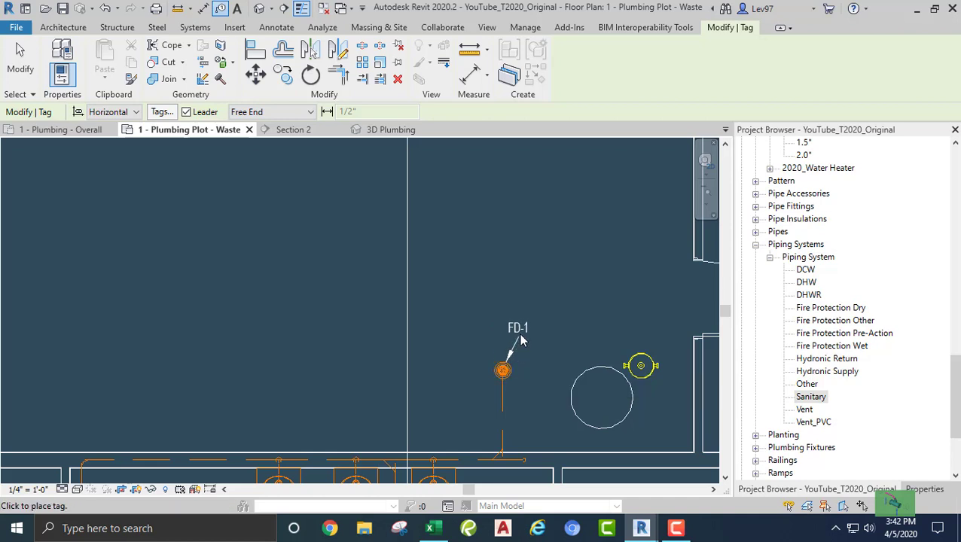
{"action": "left_click", "coordinate": [531, 332]}
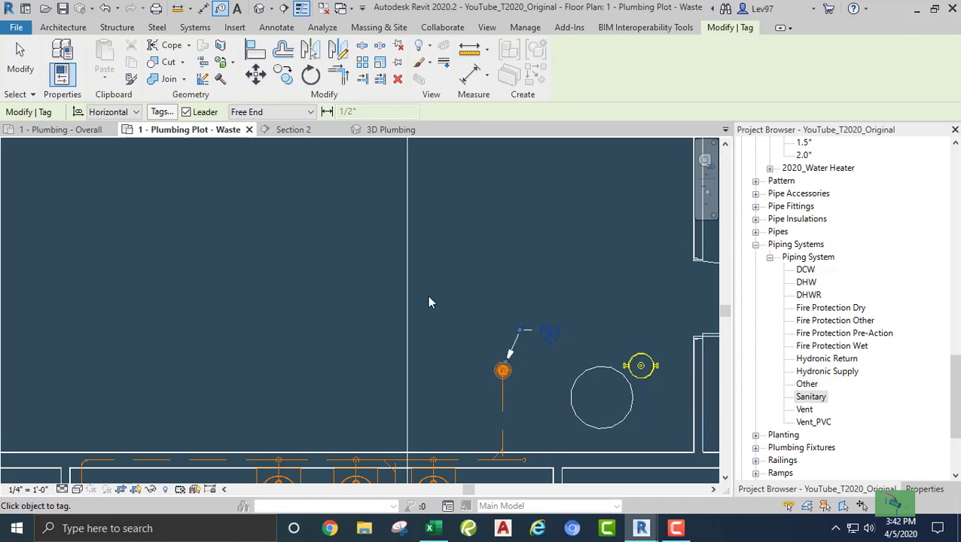
- Tag the horizontal sanitary main behind the lavatories with a leadered size and system label above the wall, and finish tagging
{"action": "middle_click_drag", "start_coordinate": [389, 281], "coordinate": [512, 137]}
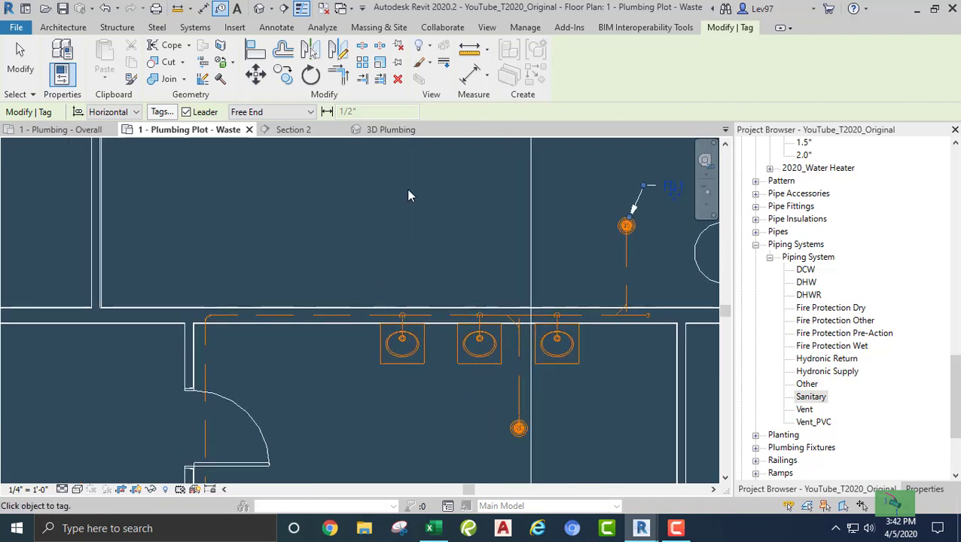
{"action": "left_click", "coordinate": [339, 320]}
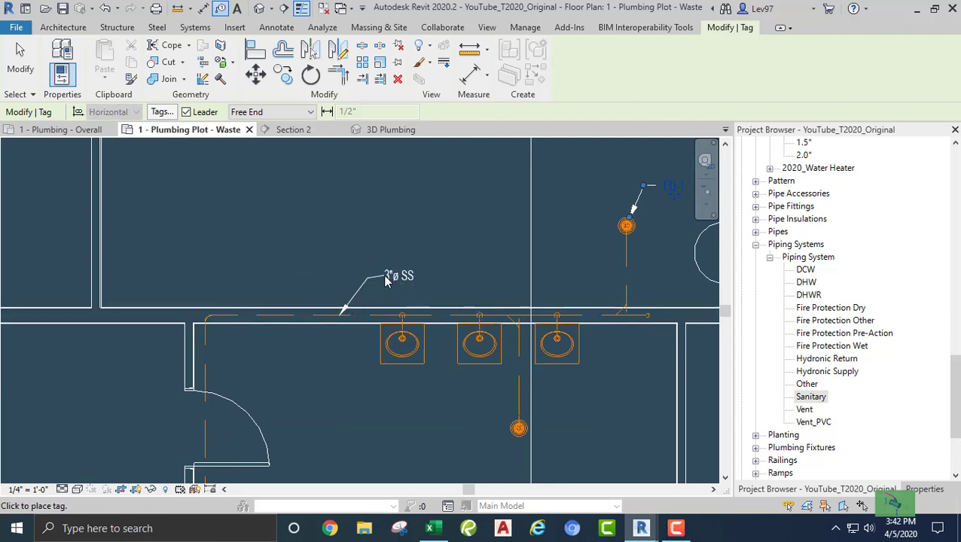
{"action": "left_click", "coordinate": [379, 277]}
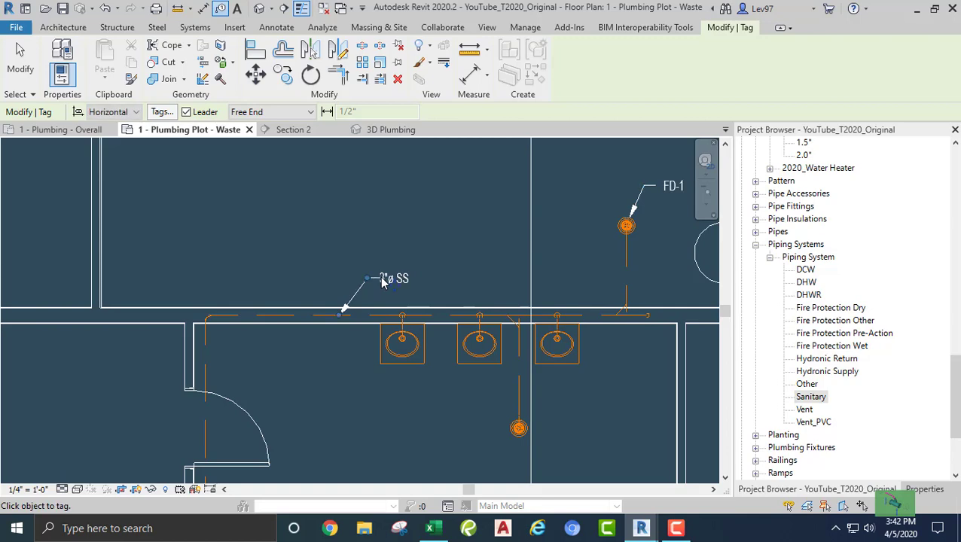
{"action": "key", "text": "Escape"}
{"action": "key", "text": "Escape"}
{"action": "middle_click_drag", "start_coordinate": [423, 238], "coordinate": [307, 272]}
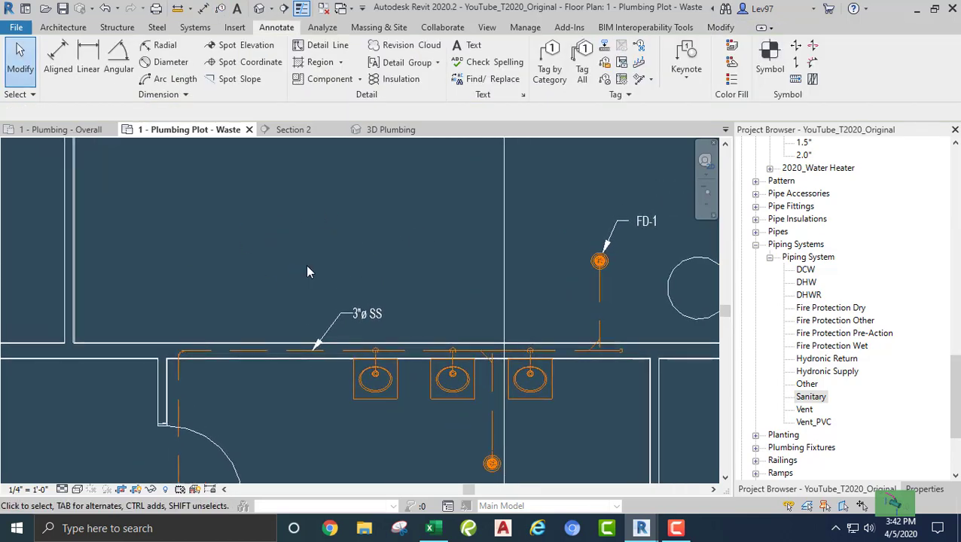
- Examine how the sanitary piping is displayed in the 1 - Plumbing - Overall plan around both restrooms
{"action": "left_click", "coordinate": [74, 130]}
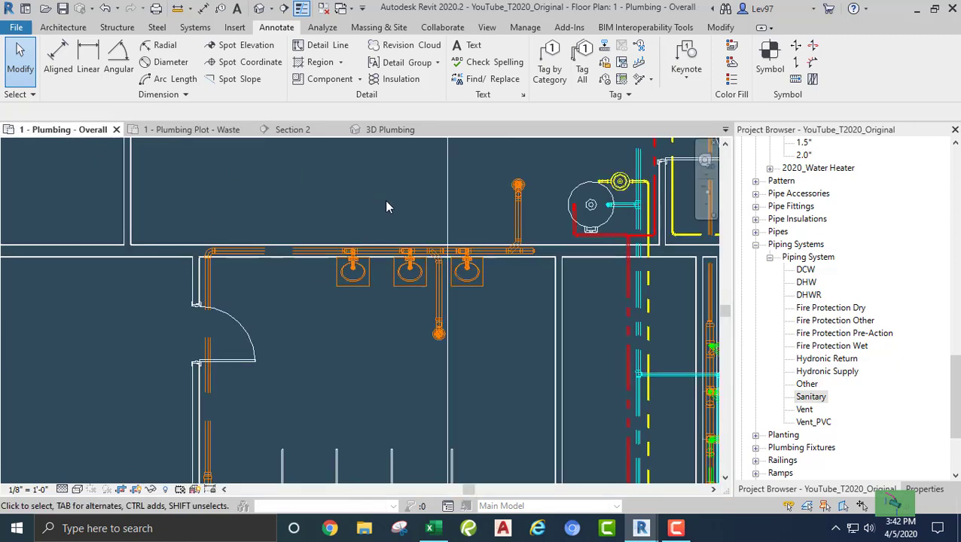
{"action": "middle_click_drag", "start_coordinate": [381, 210], "coordinate": [305, 235]}
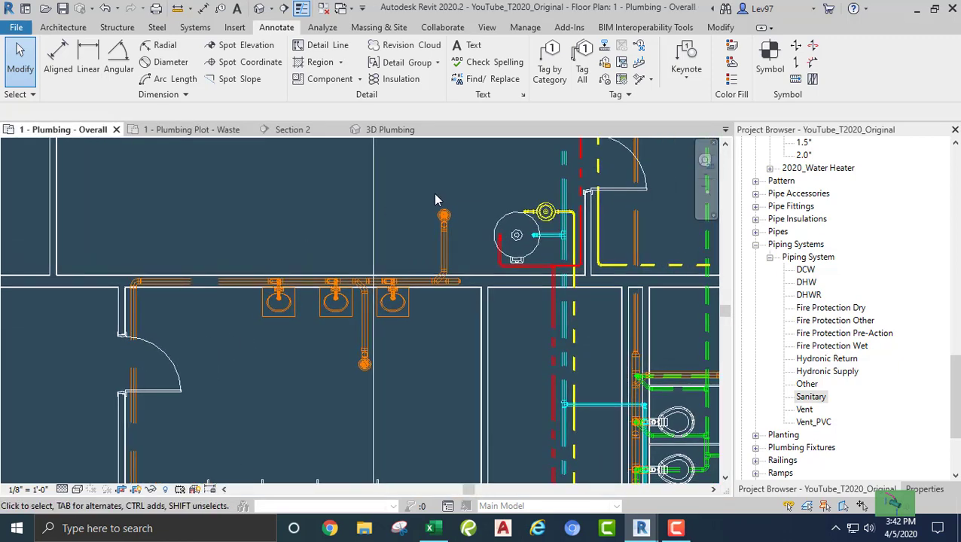
{"action": "scroll", "coordinate": [311, 225], "scroll_direction": "down", "scroll_amount": 3}
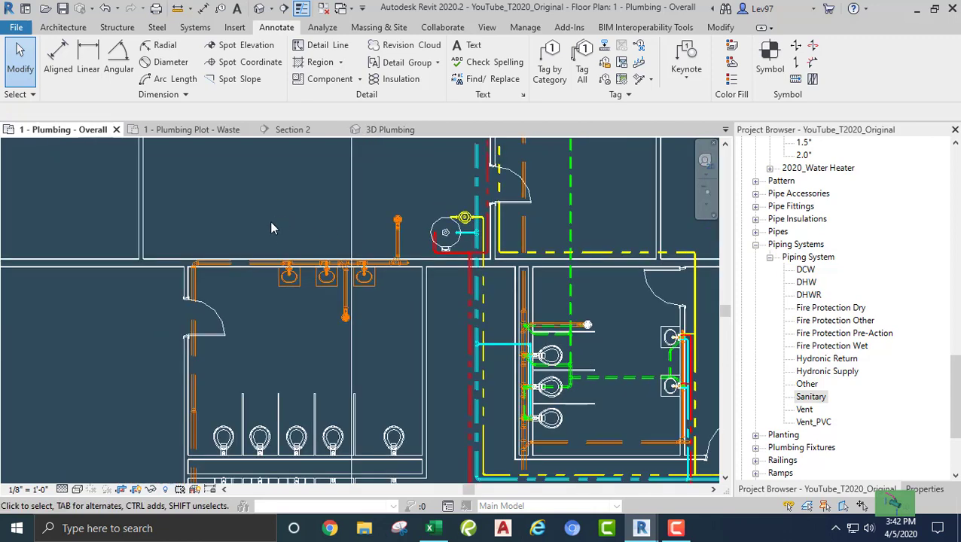
{"action": "middle_click_drag", "start_coordinate": [283, 224], "coordinate": [333, 125]}
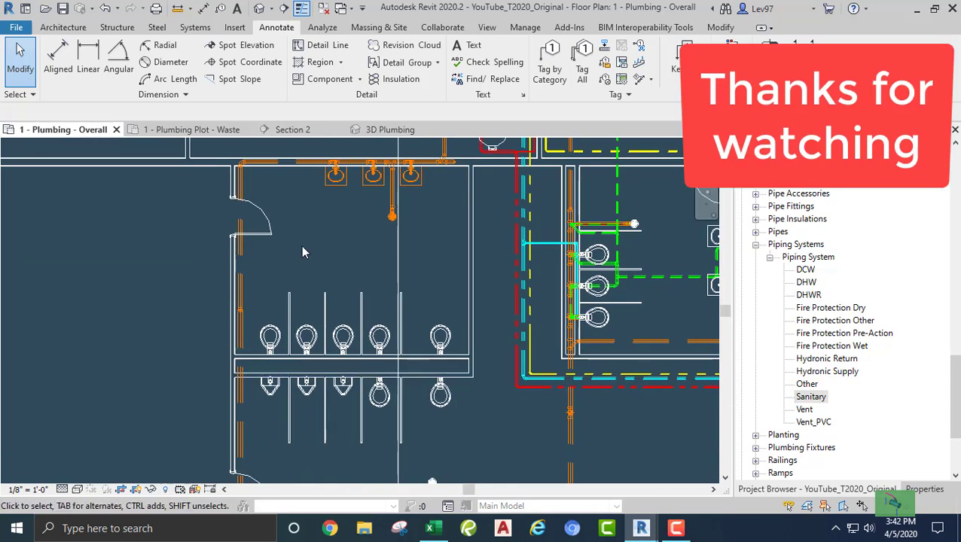
{"action": "middle_click_drag", "start_coordinate": [447, 174], "coordinate": [428, 248]}
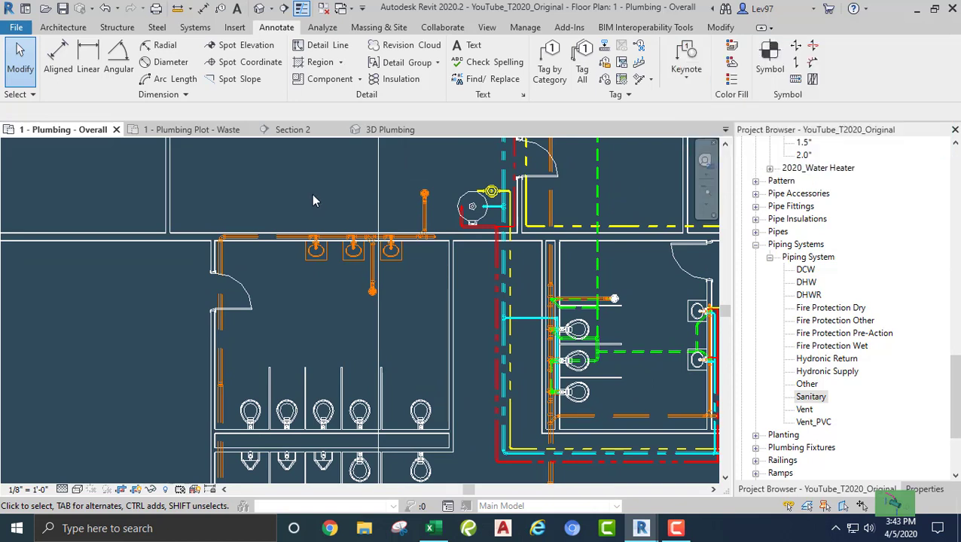
{"action": "middle_click_drag", "start_coordinate": [315, 197], "coordinate": [359, 189]}
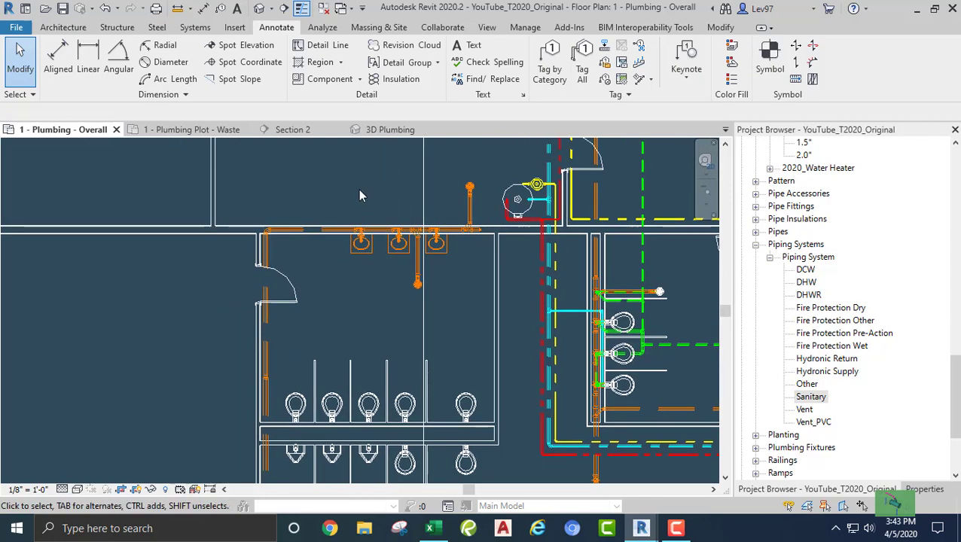